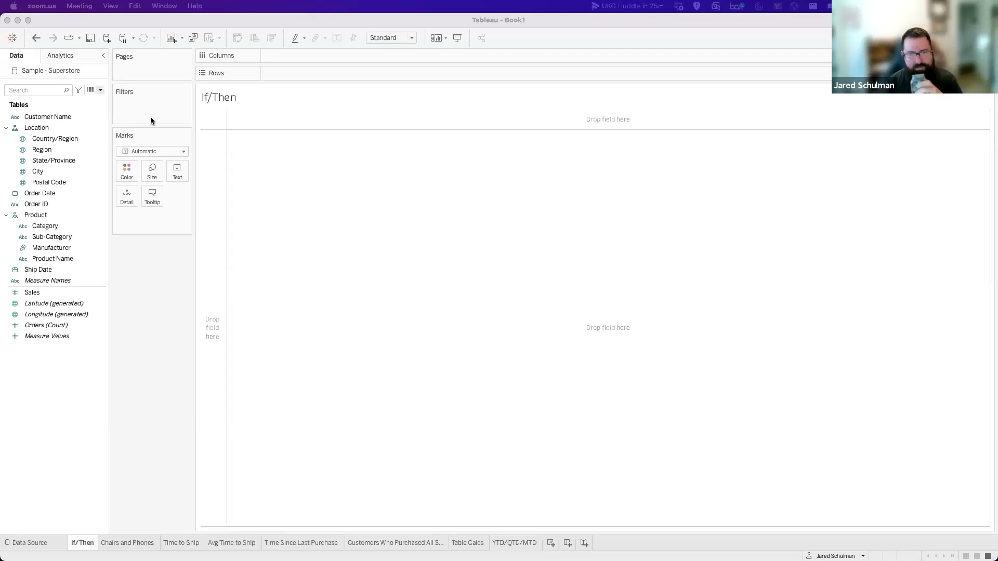
Start a new calculated field and keep the function reference shown beside the formula area.
left_click(101, 91)
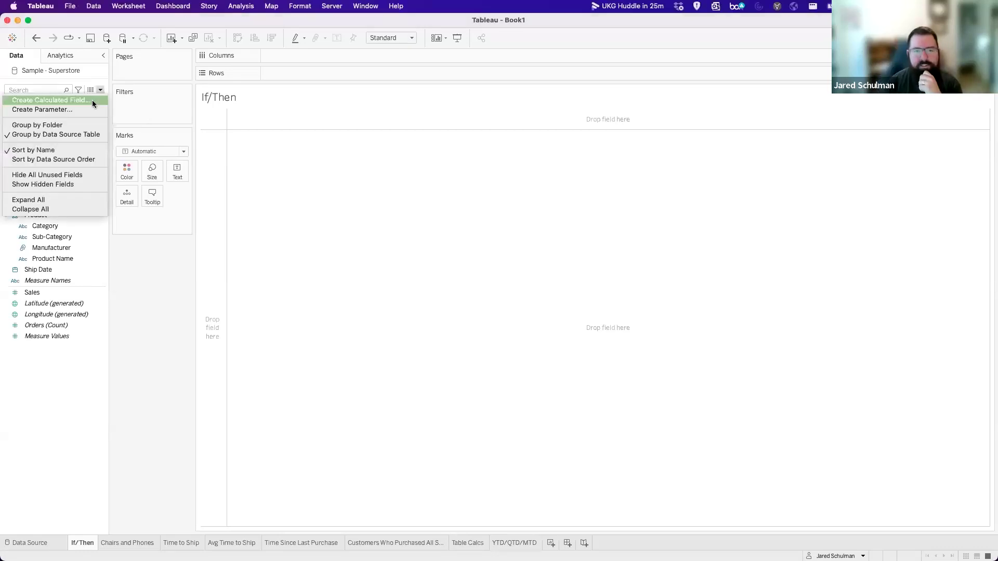
left_click(92, 99)
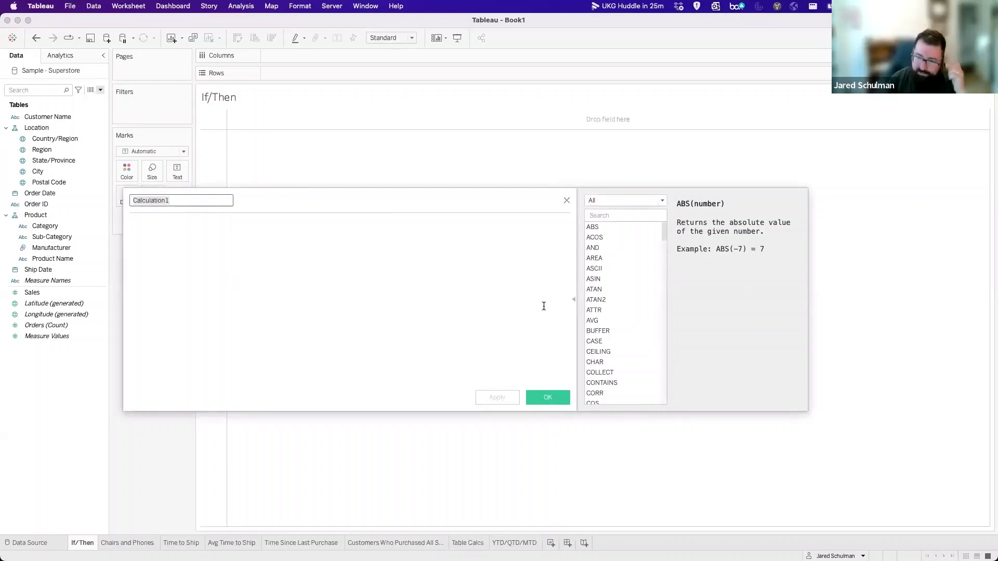
left_click(575, 301)
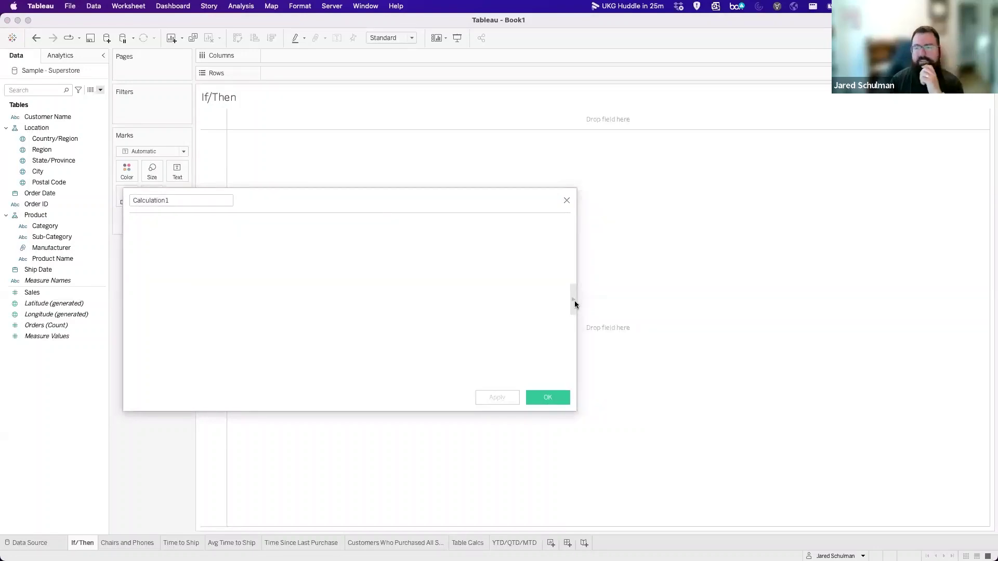
left_click_drag(572, 303, 563, 307)
left_click(564, 306)
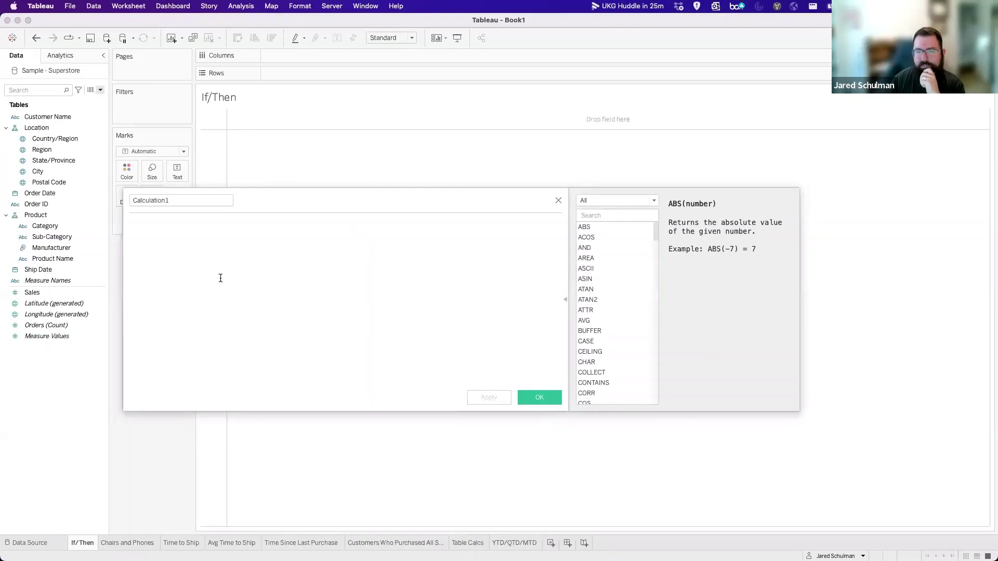
left_click(189, 200)
double_click(186, 200)
left_click(393, 276)
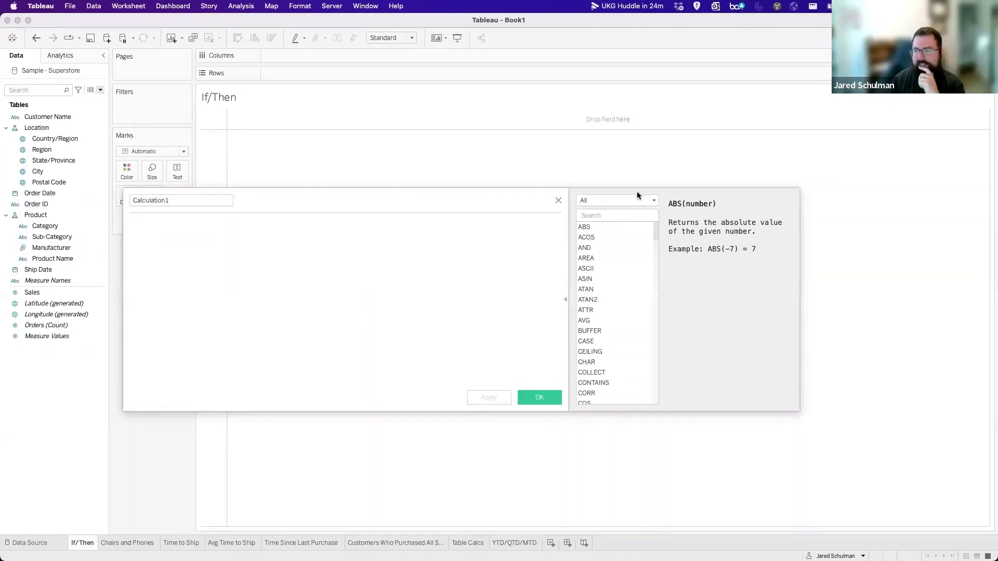
left_click(565, 300)
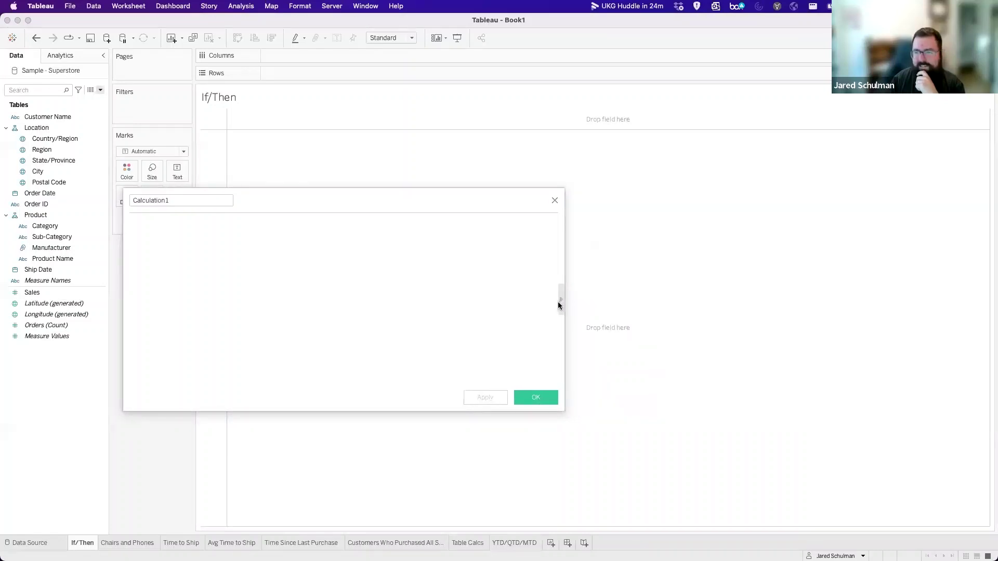
left_click(562, 300)
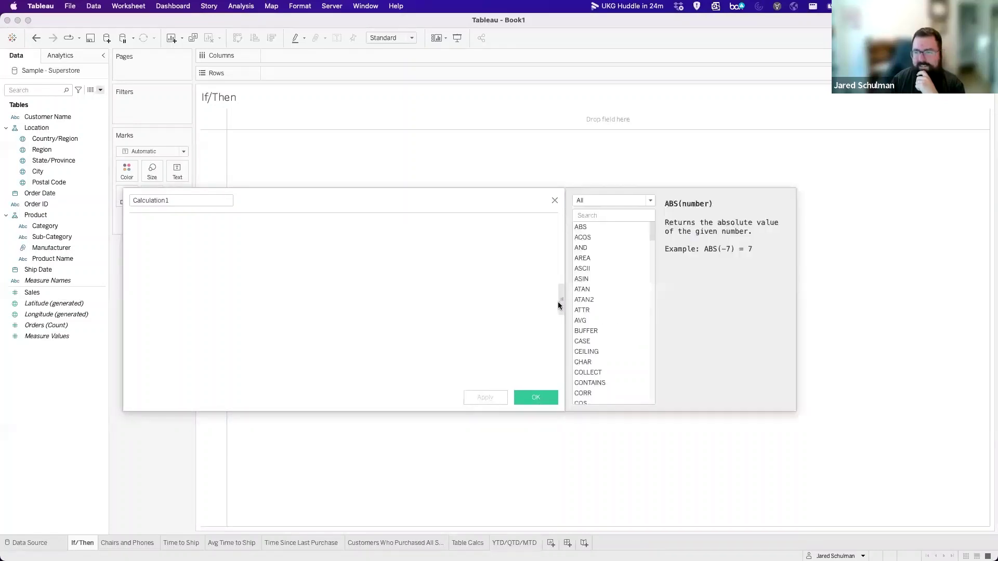
Browse the complete function list to its end and read the description of the YEAR function.
left_click(610, 204)
left_click(613, 203)
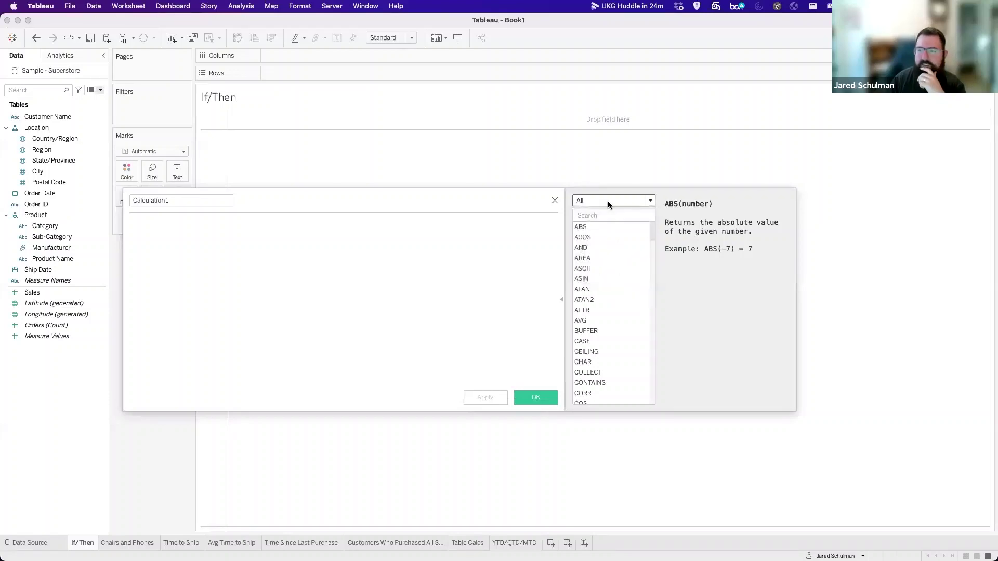
scroll(598, 316, "down", 5)
scroll(599, 319, "down", 15)
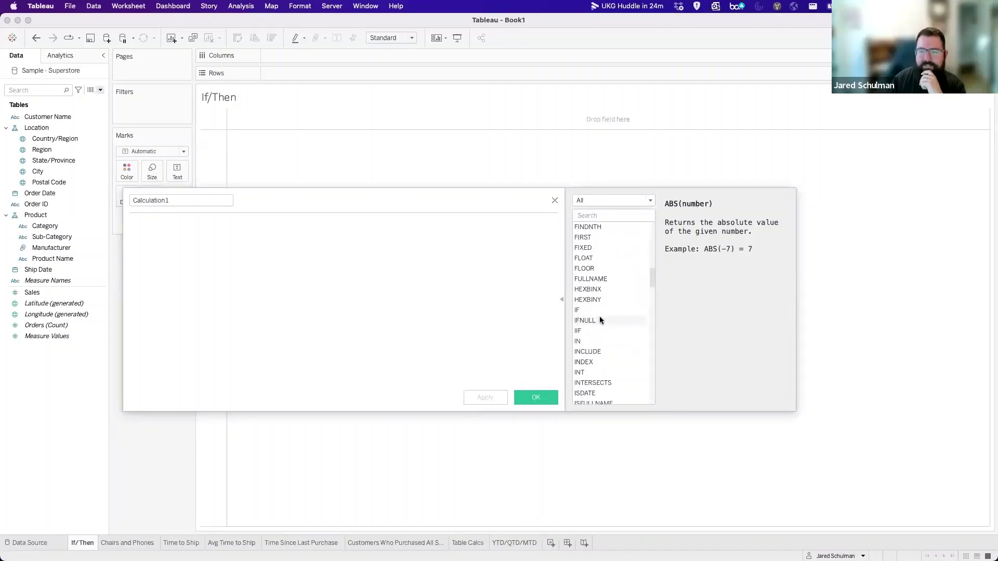
scroll(600, 319, "down", 8)
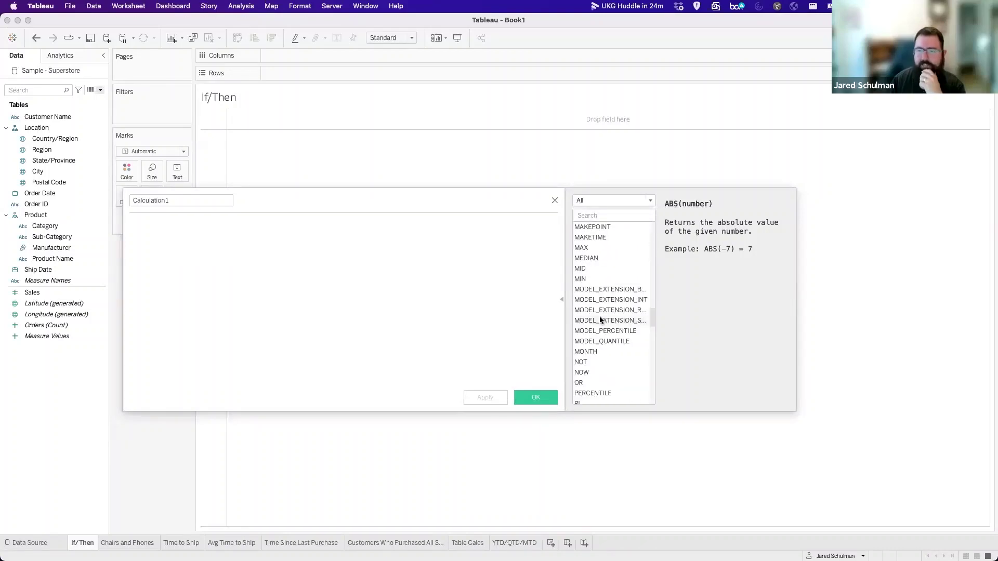
scroll(599, 319, "down", 15)
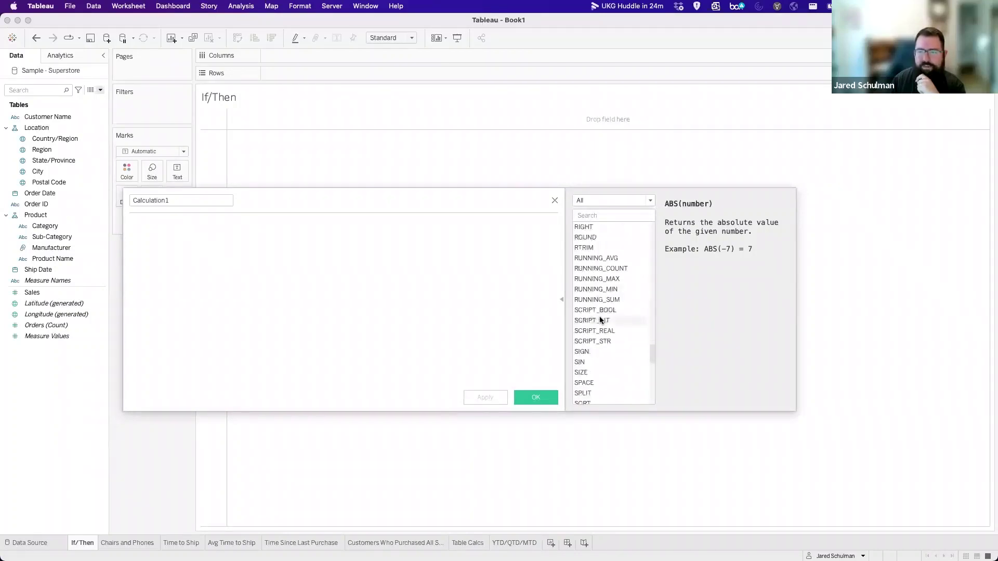
scroll(600, 319, "down", 5)
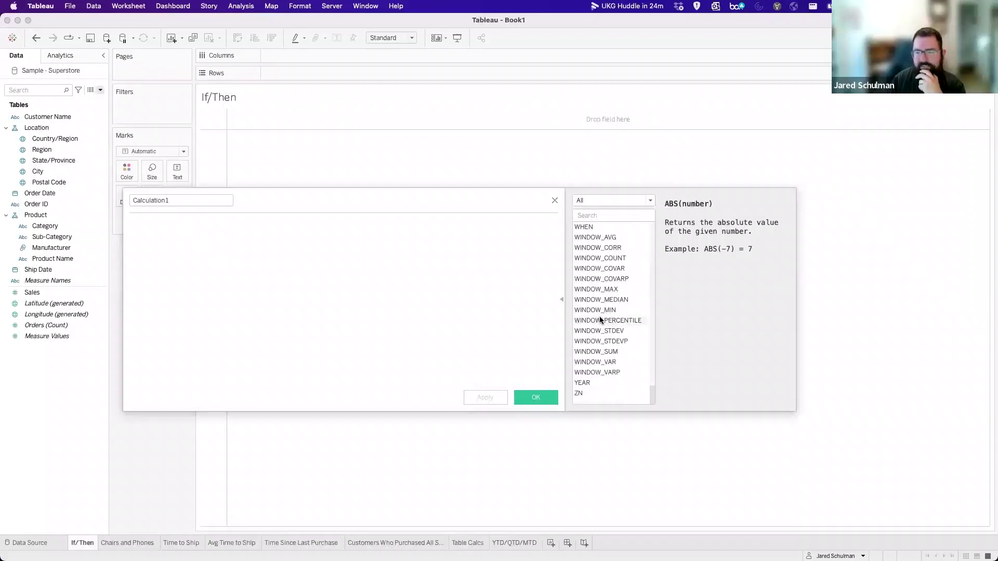
left_click(604, 384)
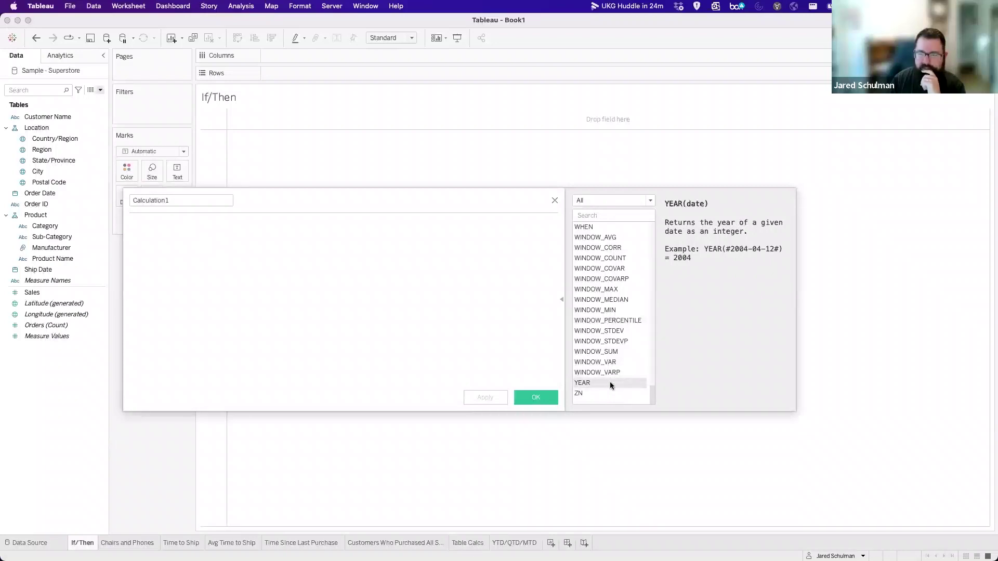
Browse back up the function list and read the syntax and description of EXCLUDE.
scroll(608, 372, "up", 8)
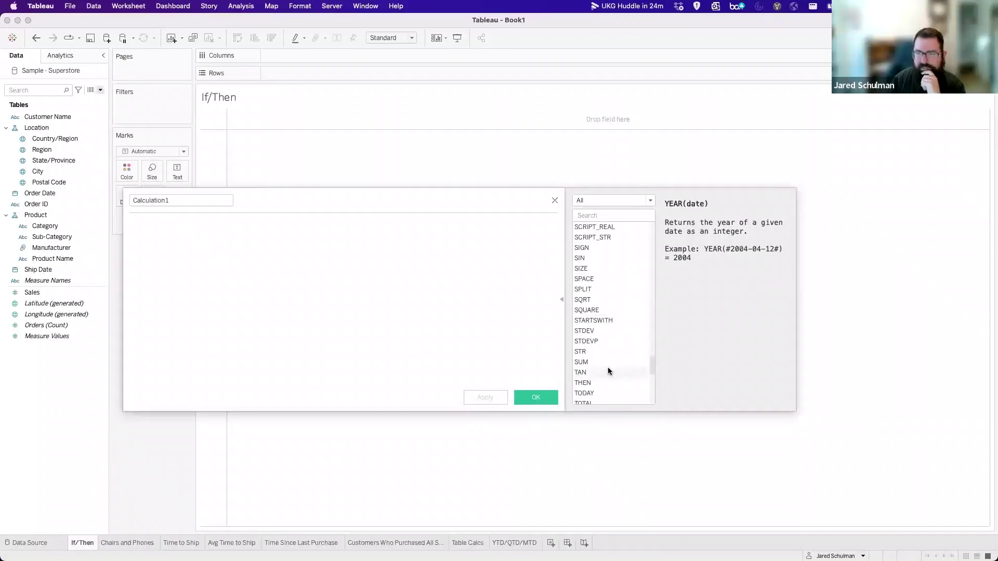
scroll(597, 278, "up", 2)
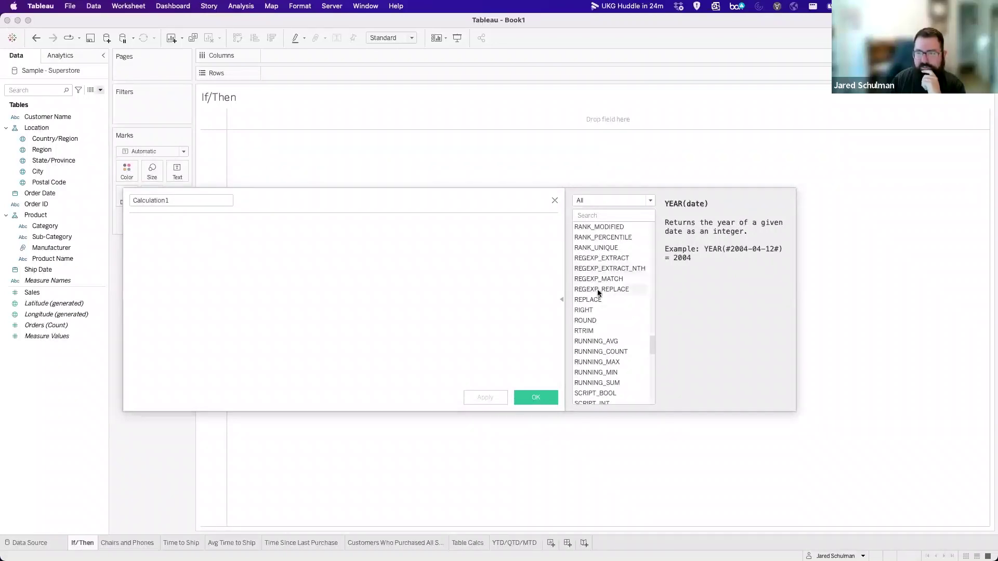
scroll(597, 298, "up", 3)
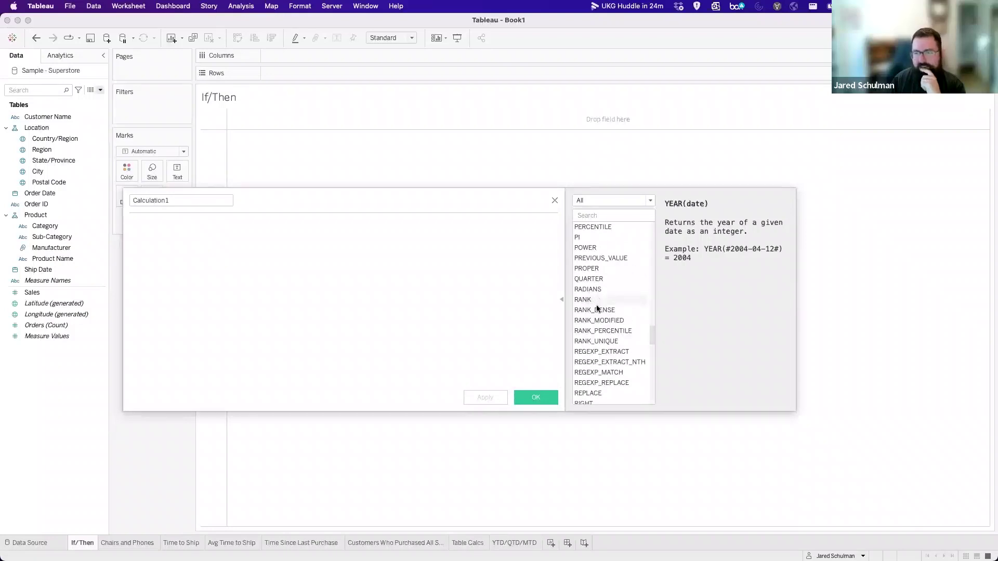
scroll(601, 319, "up", 4)
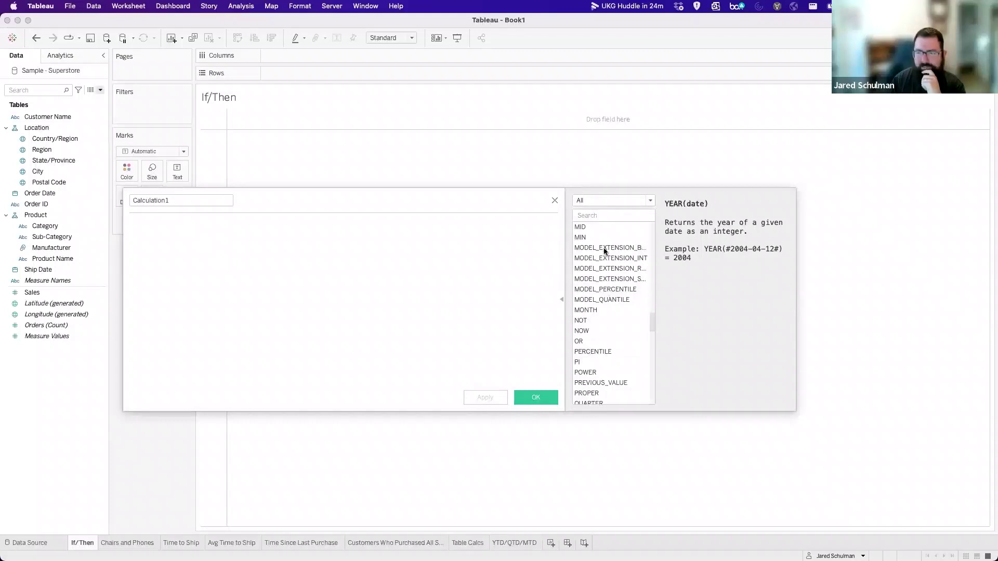
scroll(606, 286, "up", 3)
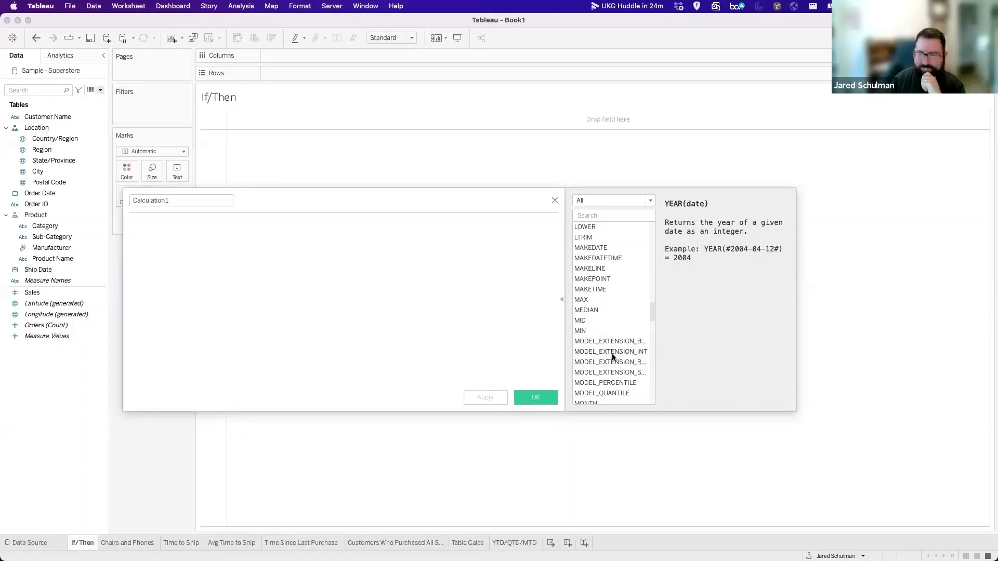
scroll(610, 338, "up", 8)
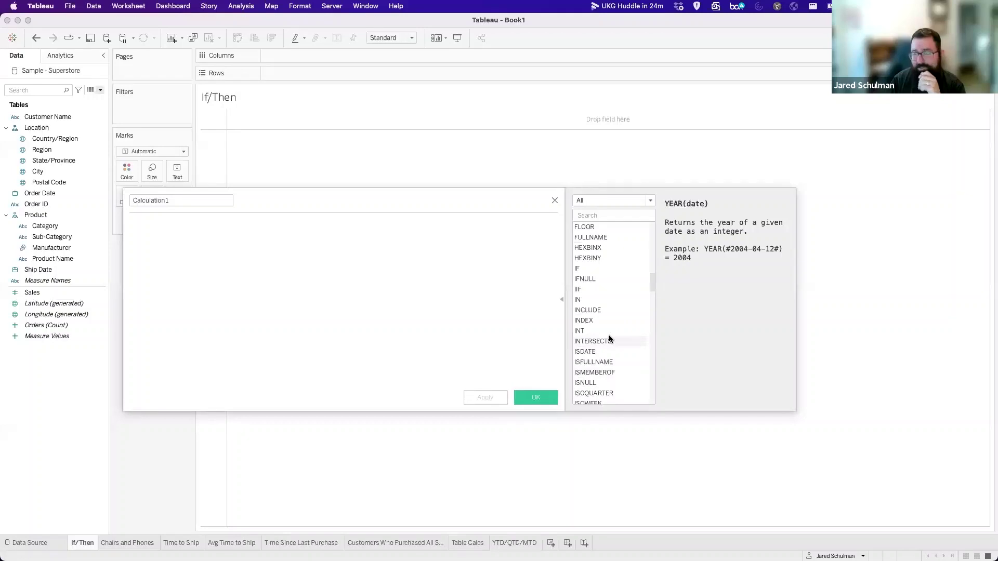
scroll(610, 339, "up", 5)
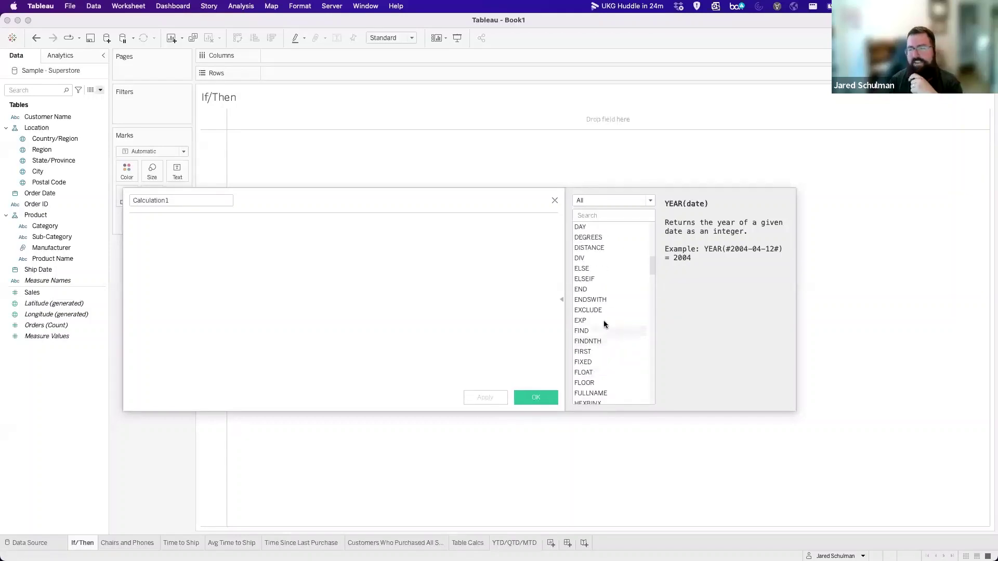
left_click(591, 310)
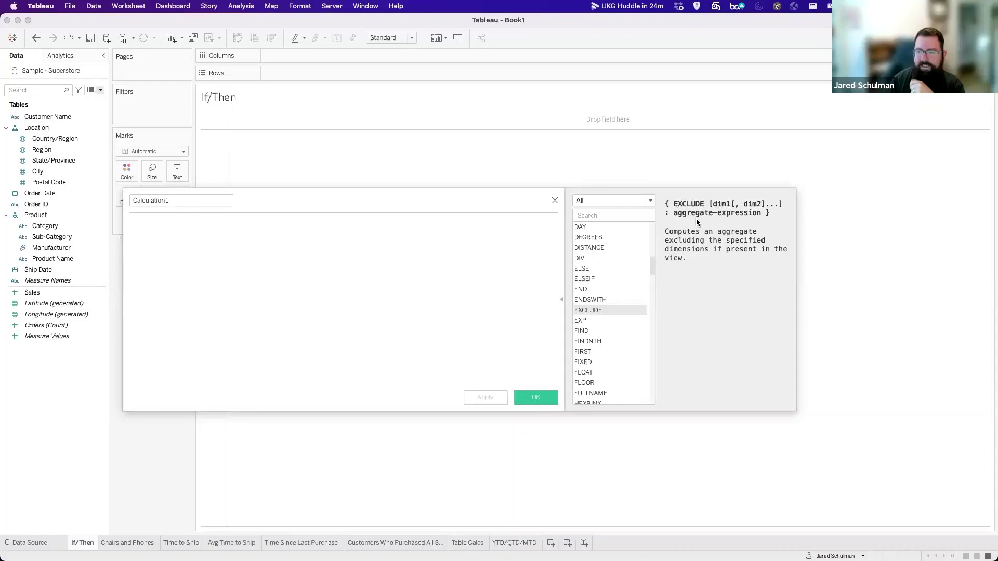
Find the LEN function further down the function list and read its description and example.
scroll(595, 385, "down", 1)
scroll(597, 383, "down", 4)
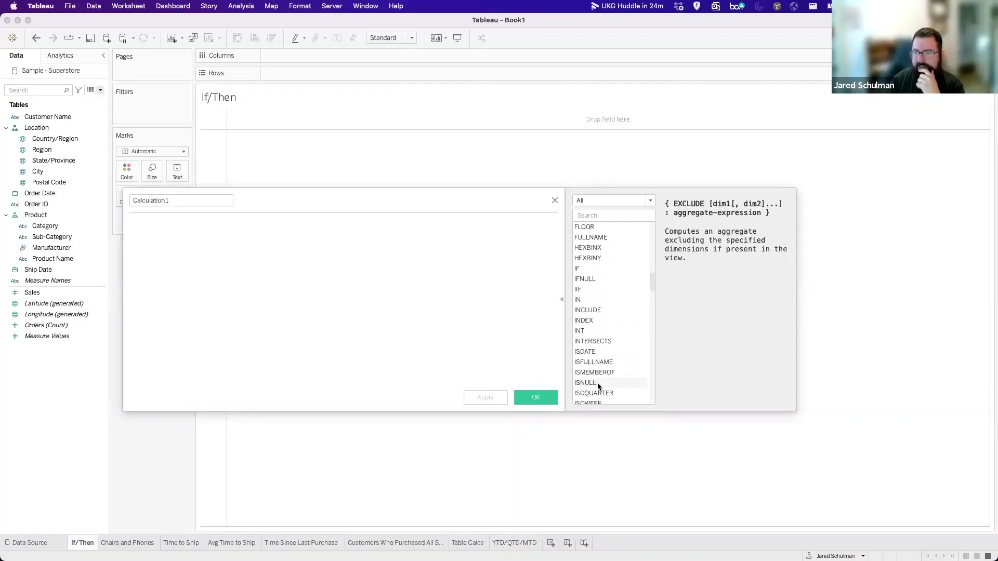
scroll(597, 382, "down", 5)
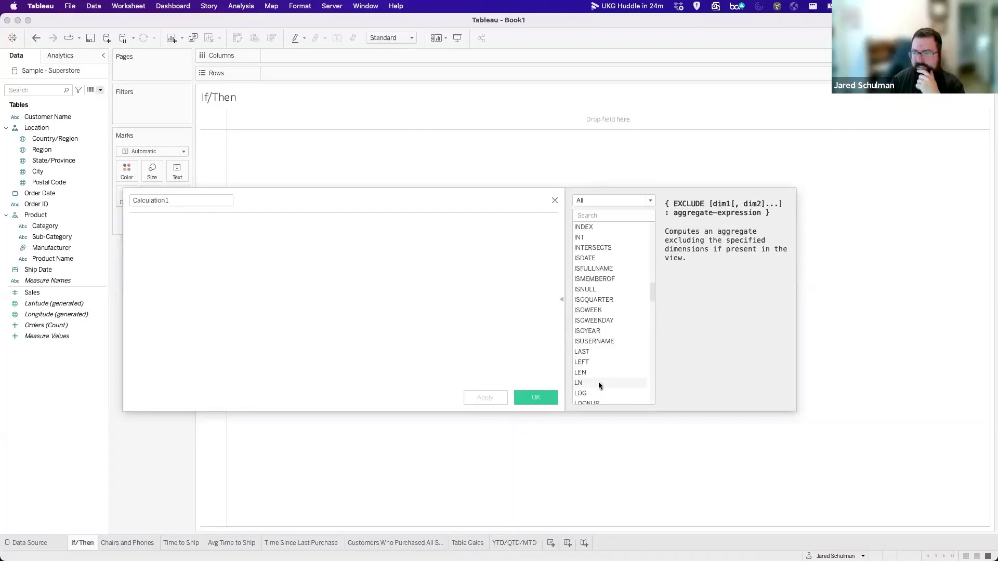
left_click(594, 309)
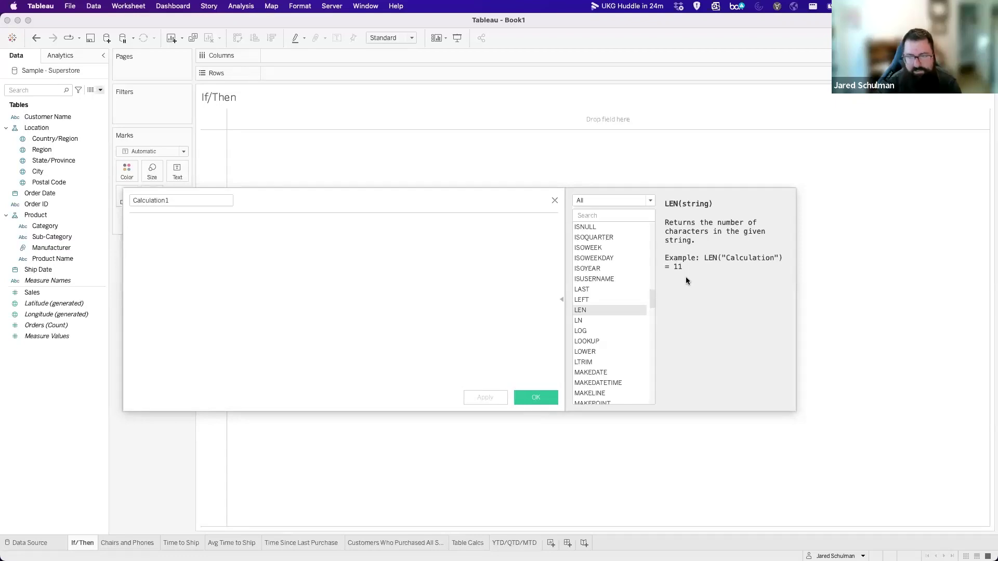
Look up the MAKEDATE function and read its arguments and example.
scroll(592, 357, "down", 1)
scroll(591, 356, "down", 1)
left_click(591, 309)
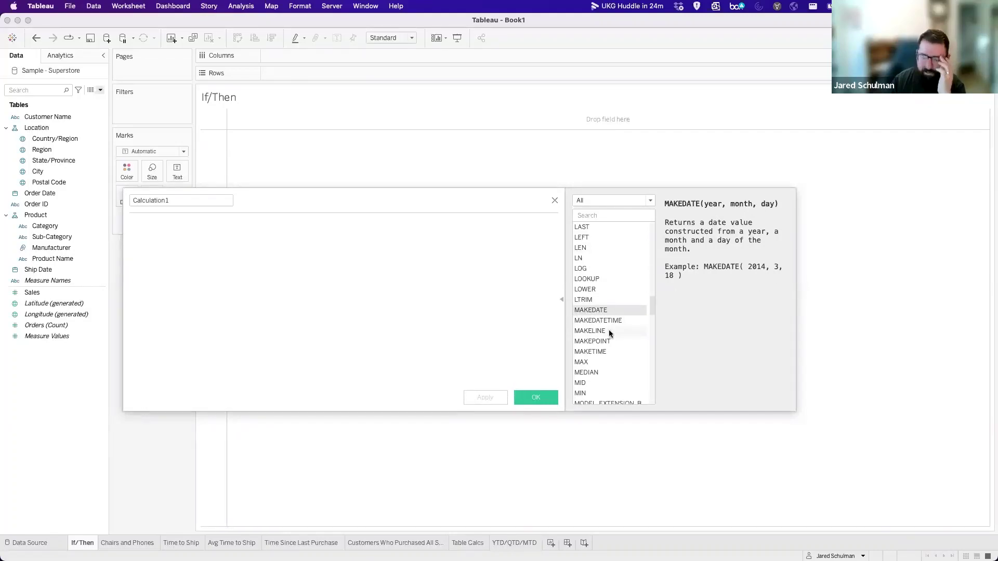
Limit the function list to the Date category, read the DATENAME description and browse the remaining date functions.
scroll(604, 349, "down", 1)
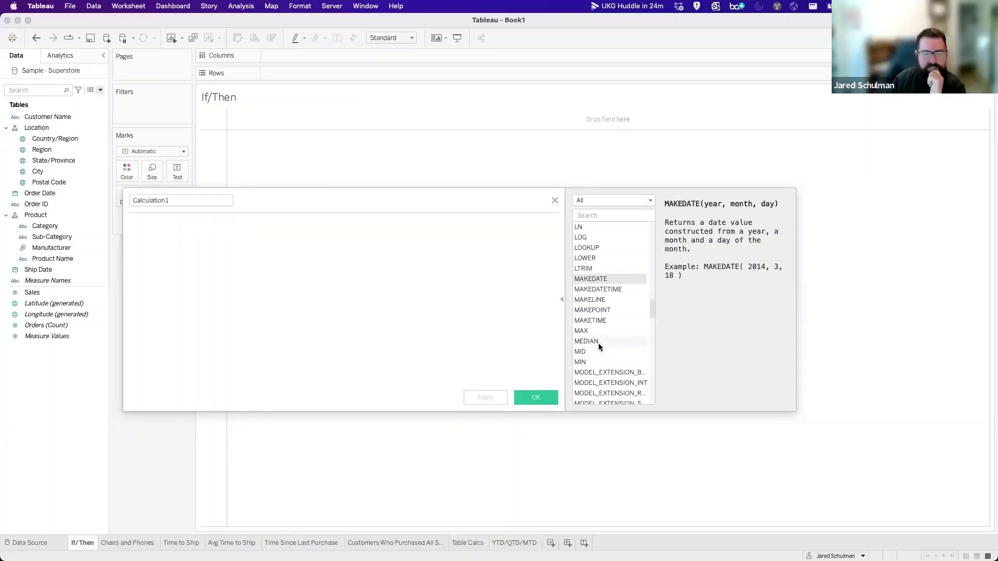
scroll(597, 345, "down", 2)
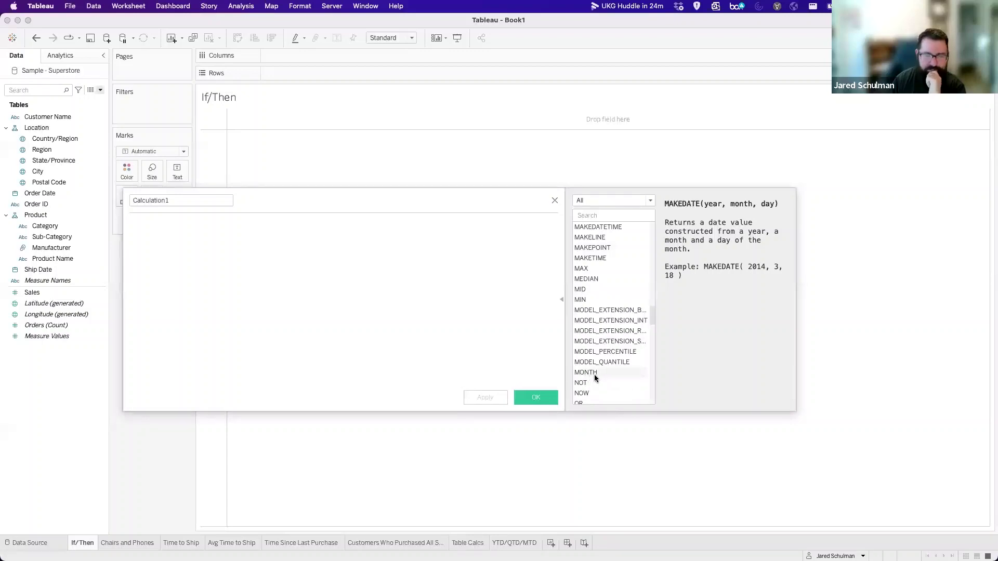
scroll(594, 346, "down", 5)
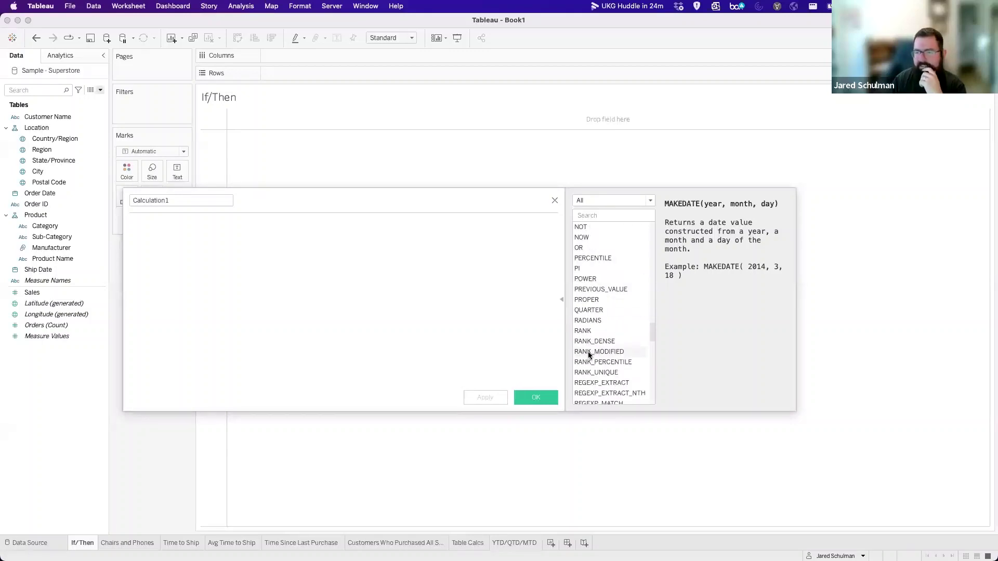
left_click(584, 200)
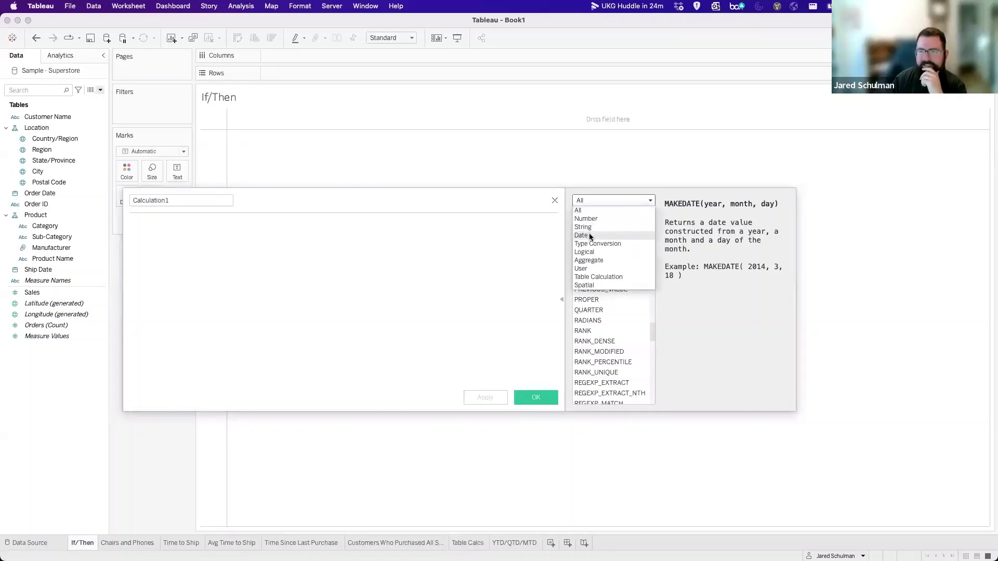
left_click(612, 236)
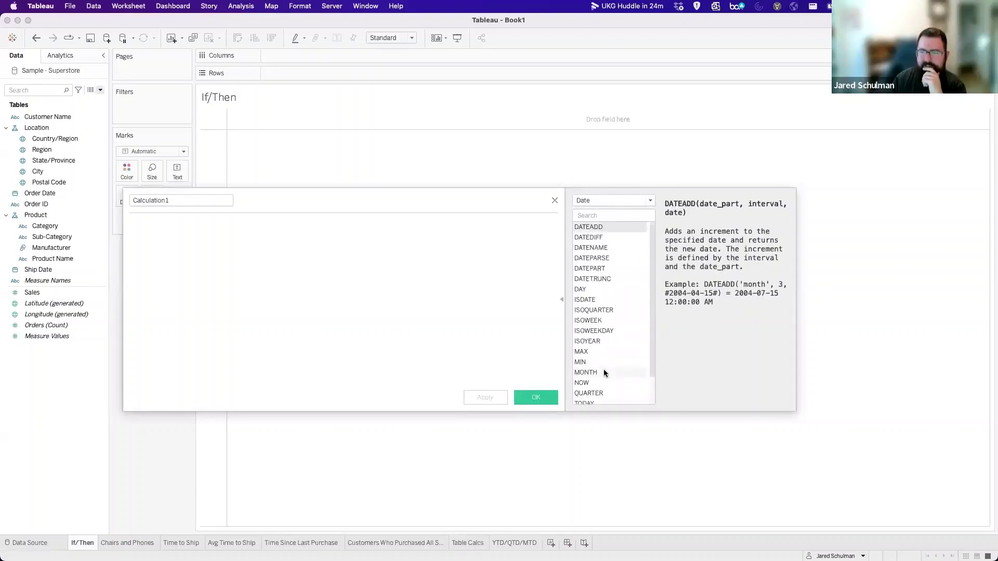
left_click(593, 247)
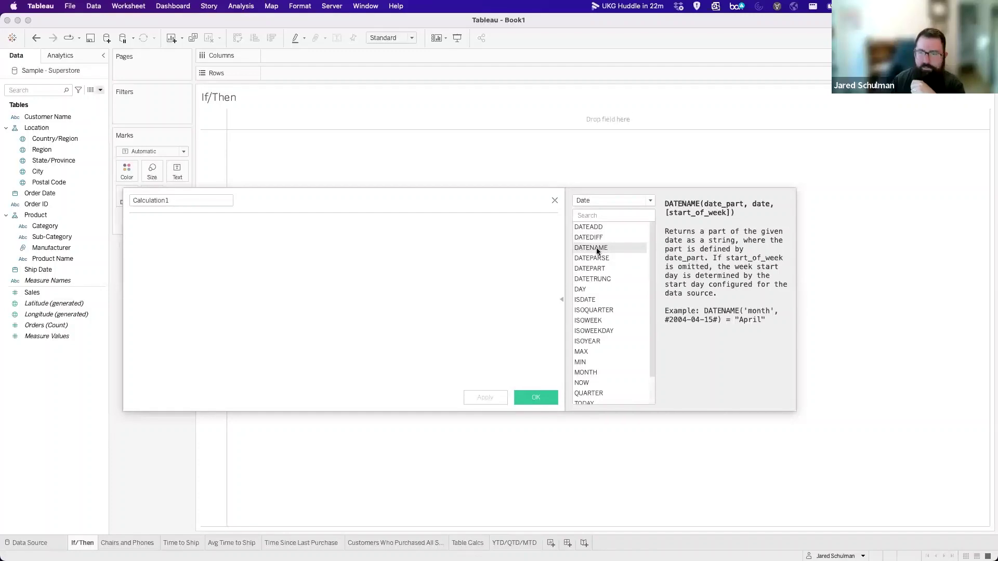
scroll(642, 310, "down", 2)
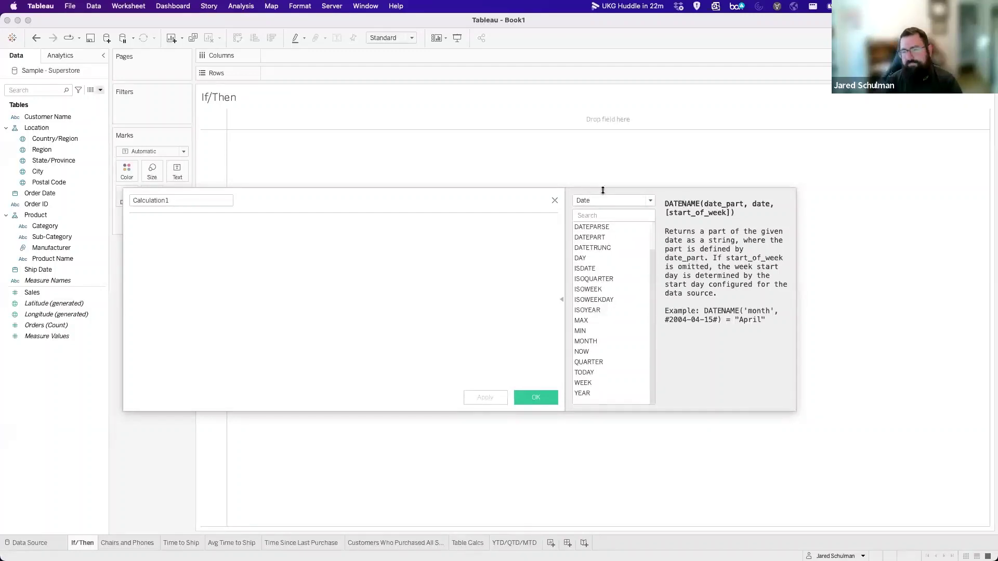
Review the String functions, and switch the function list to the Number category.
left_click(601, 200)
left_click(597, 226)
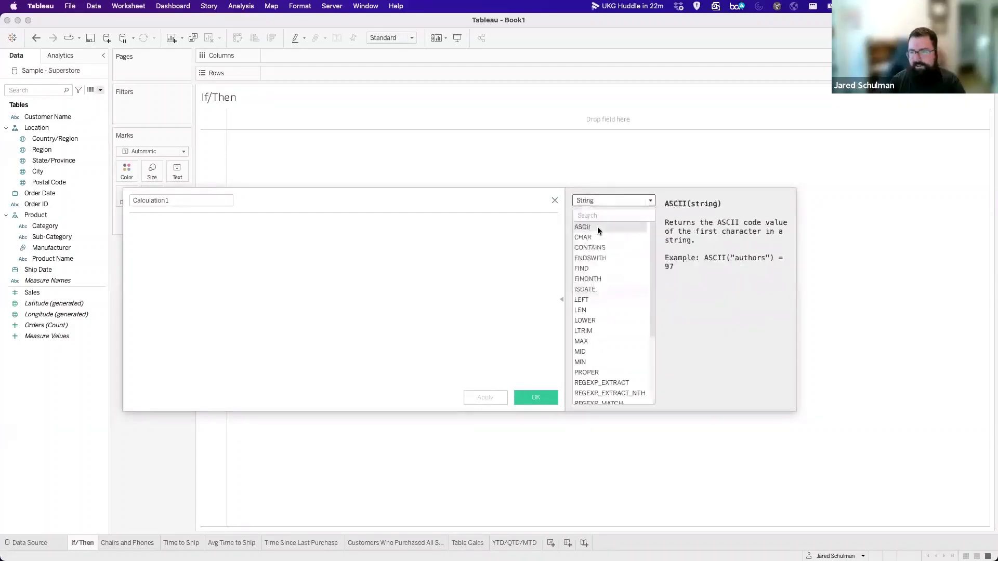
scroll(597, 331, "down", 3)
left_click(601, 201)
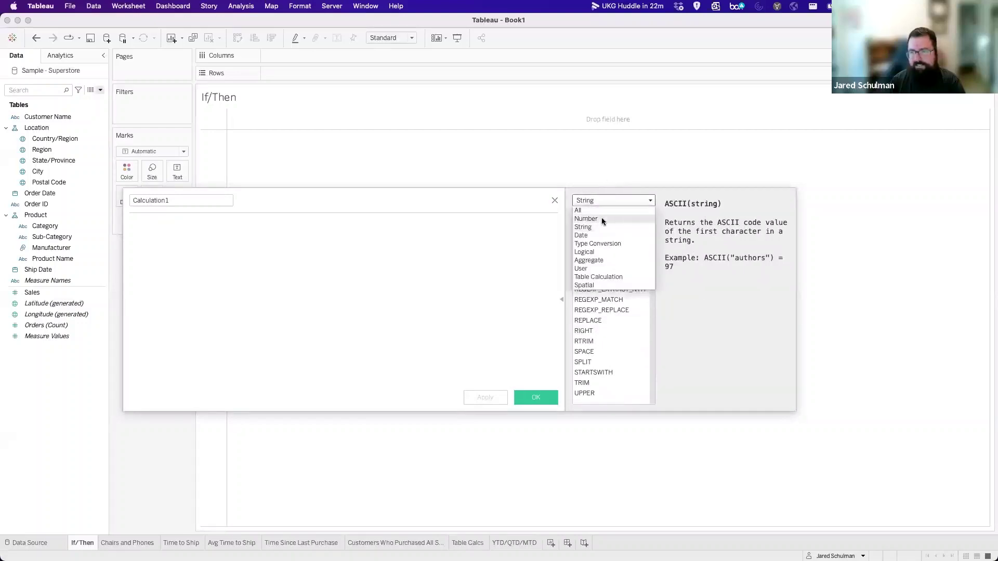
left_click(601, 221)
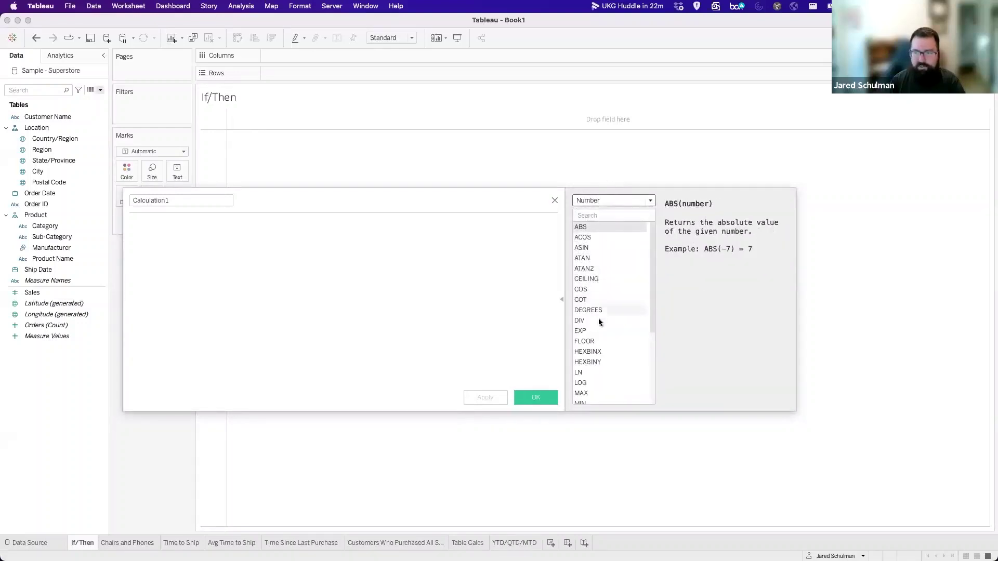
Browse the Number functions, and limit the function list to the Table Calculation category to look through its functions.
scroll(600, 319, "down", 4)
scroll(604, 310, "up", 4)
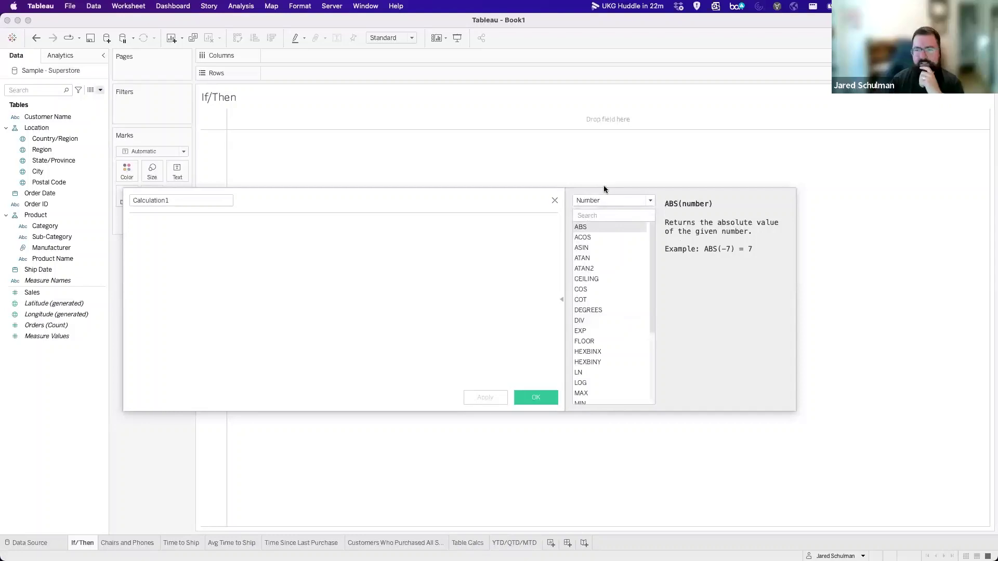
left_click(597, 201)
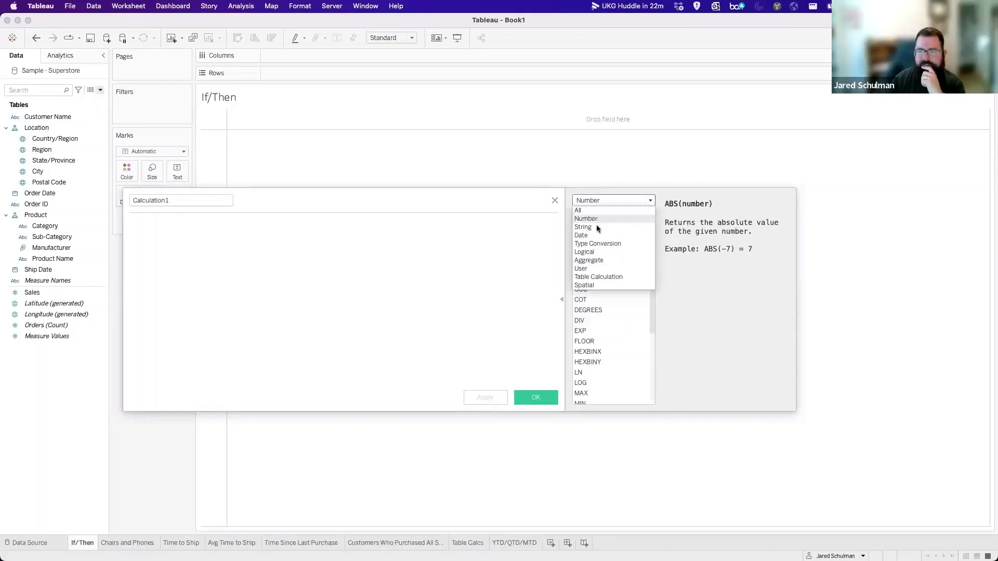
left_click(607, 275)
scroll(600, 320, "down", 8)
scroll(604, 315, "up", 8)
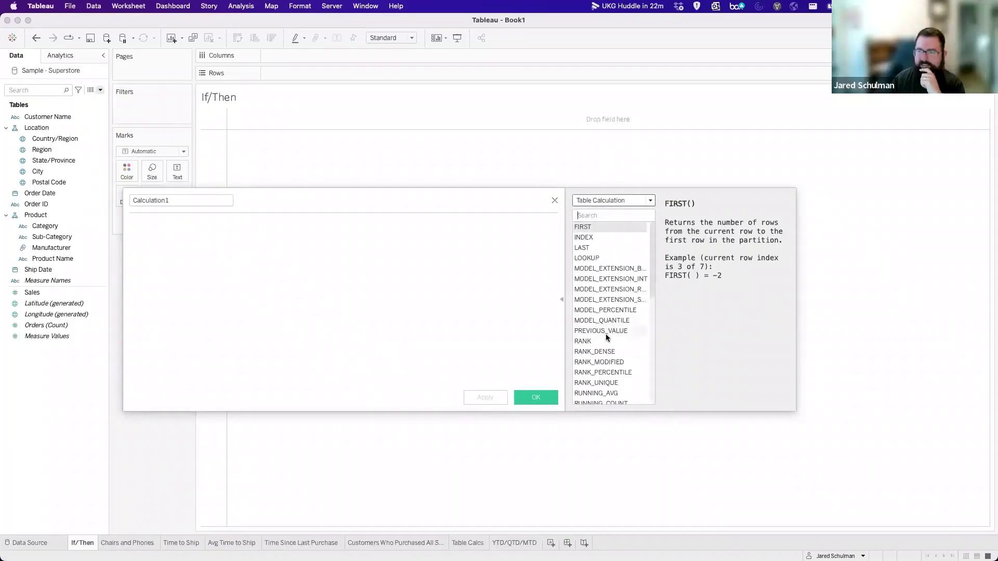
scroll(606, 331, "down", 6)
scroll(613, 315, "up", 6)
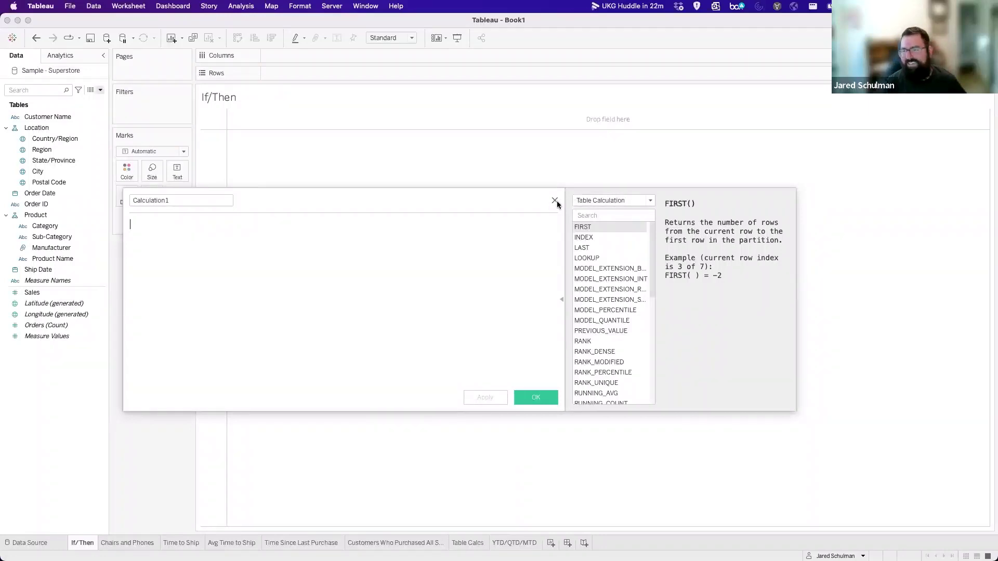
scroll(603, 301, "down", 10)
scroll(604, 288, "up", 10)
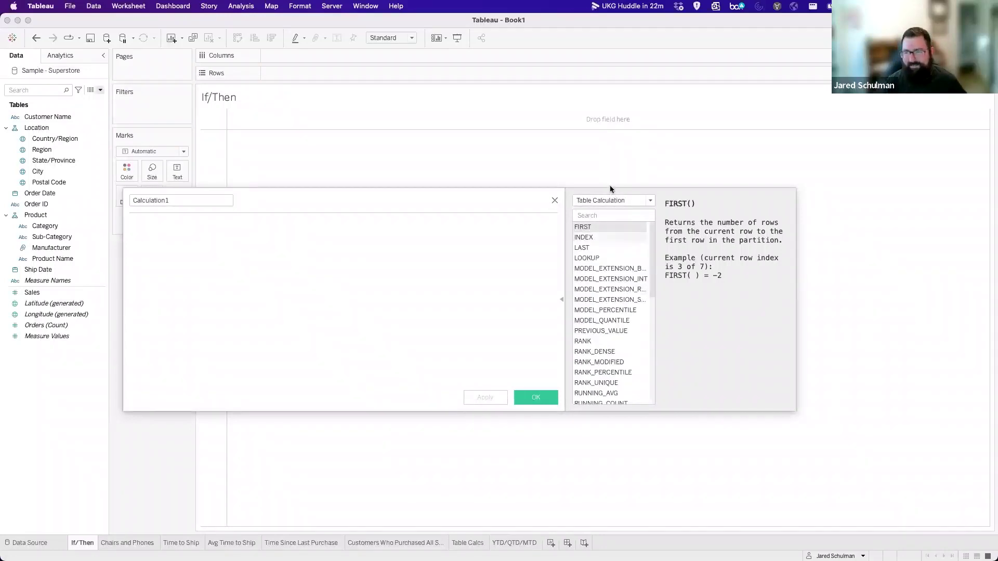
Show the String functions in the function list and close the calculation editor without creating a field.
left_click(608, 200)
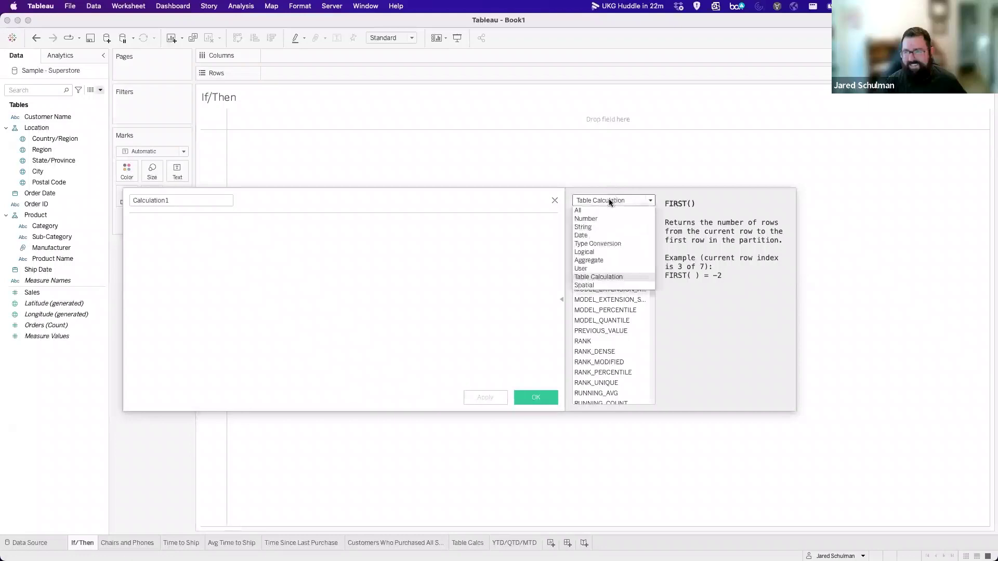
left_click(597, 227)
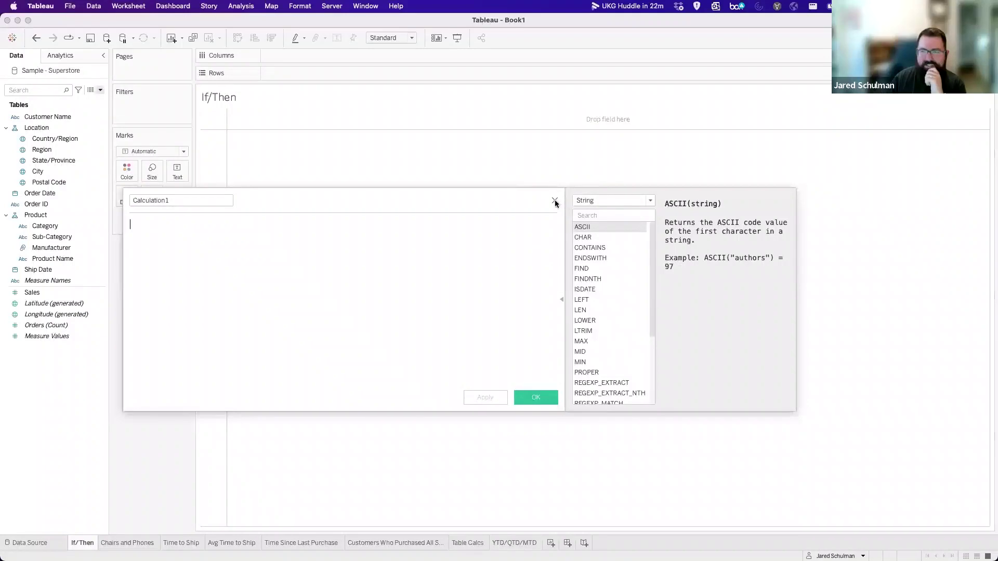
left_click(555, 201)
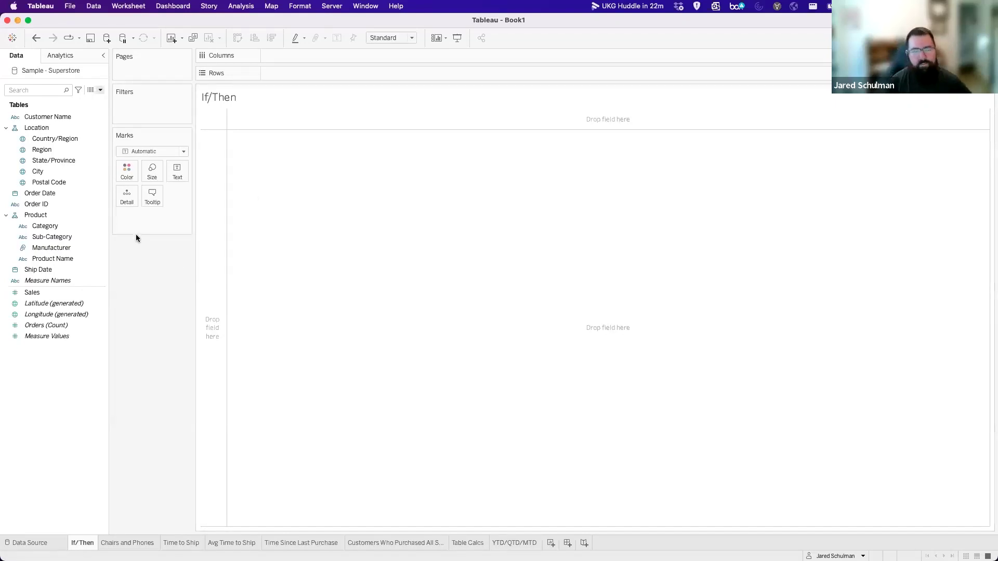
Build a bar chart of Sales by Sub-Category and sort it by Sales in descending order.
left_click(59, 158)
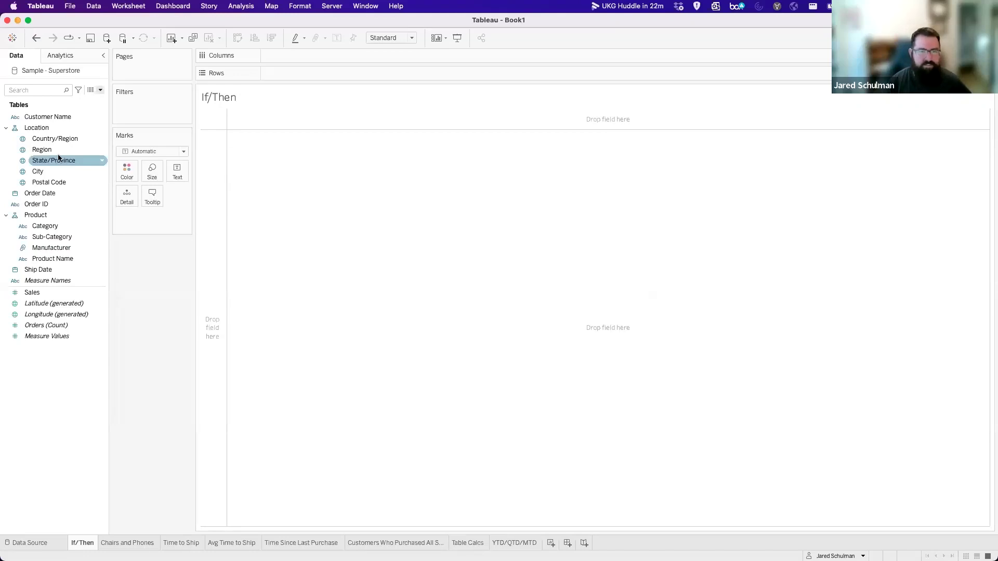
left_click(49, 175)
left_click(44, 150)
left_click(44, 227)
left_click_drag(43, 238, 291, 68)
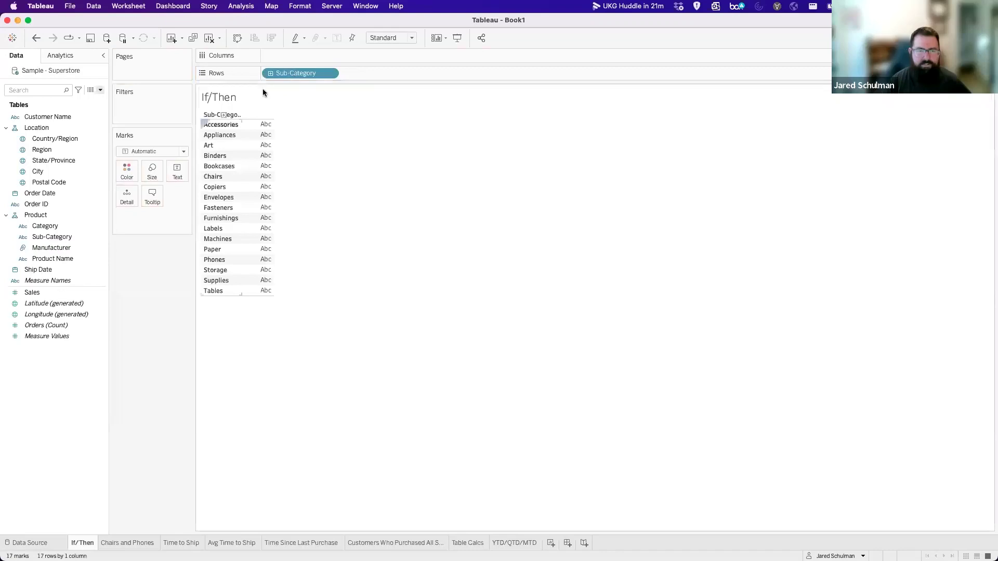
left_click_drag(32, 293, 342, 53)
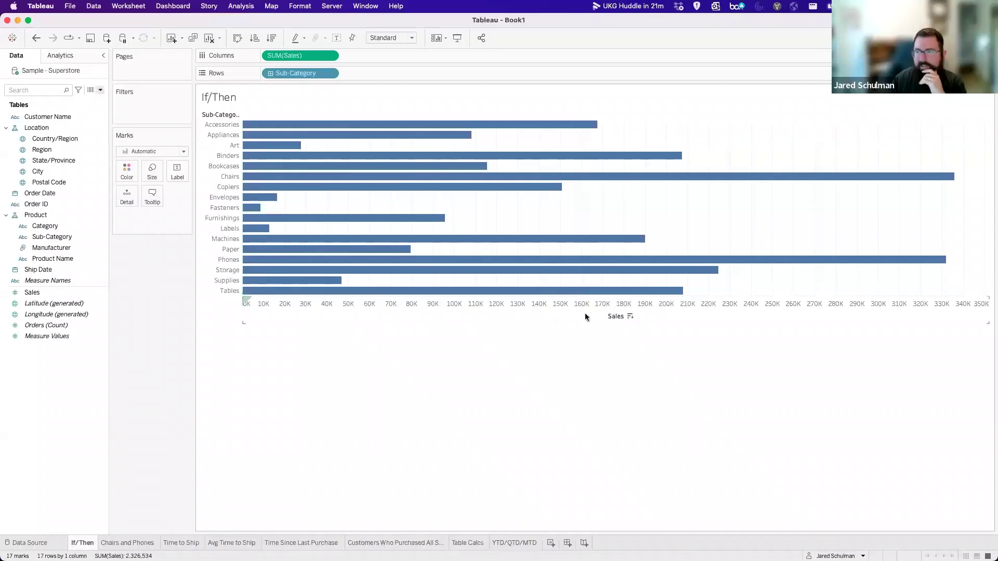
left_click(629, 316)
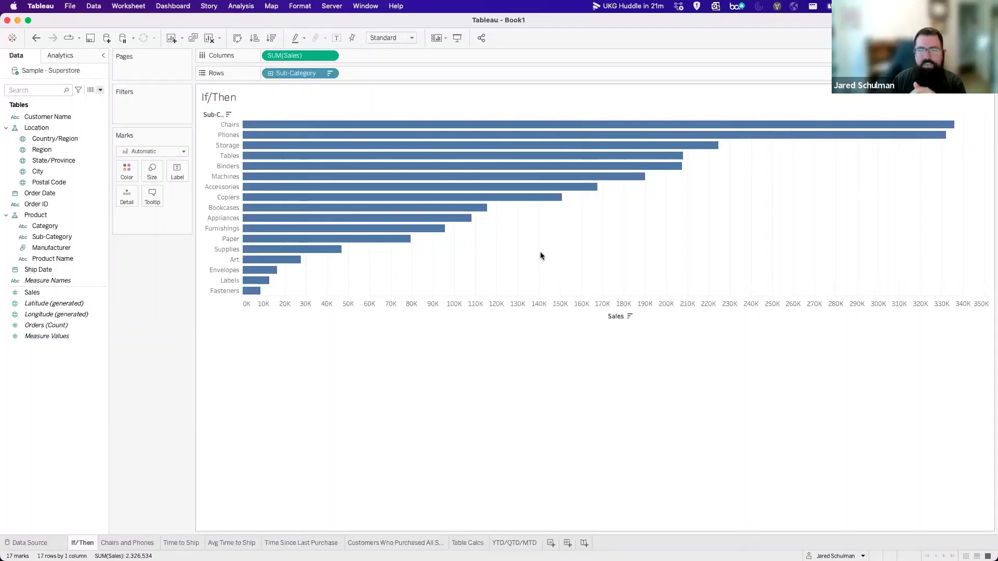
Create a calculated field named If/Then, moving its editor off the upper part of the chart.
left_click(100, 90)
left_click(96, 101)
left_click_drag(314, 194, 510, 292)
type("If/Then")
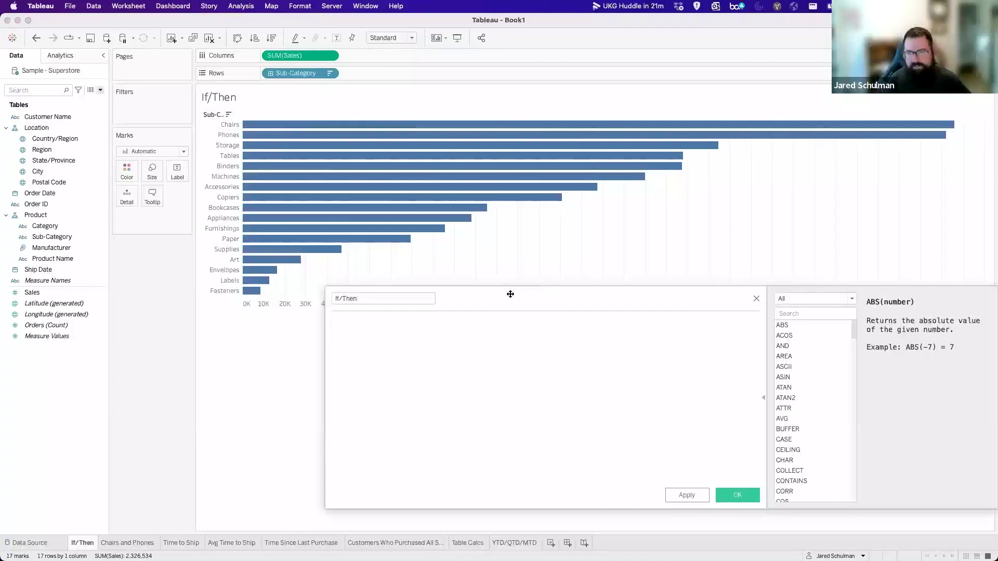
key("Tab")
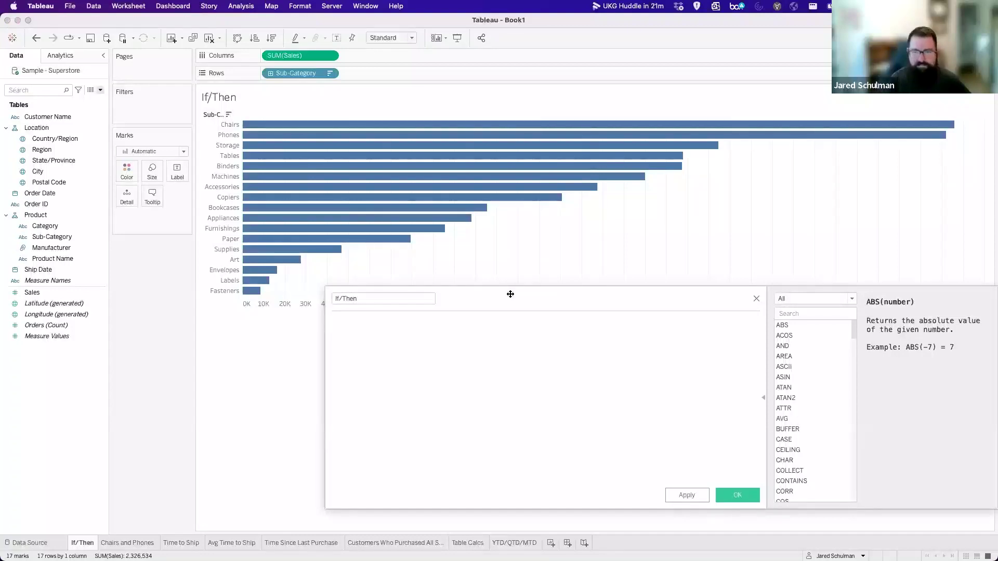
Write the first condition of the formula as IF SUM([Sales]) > 200000 THEN "High".
type("IF SU")
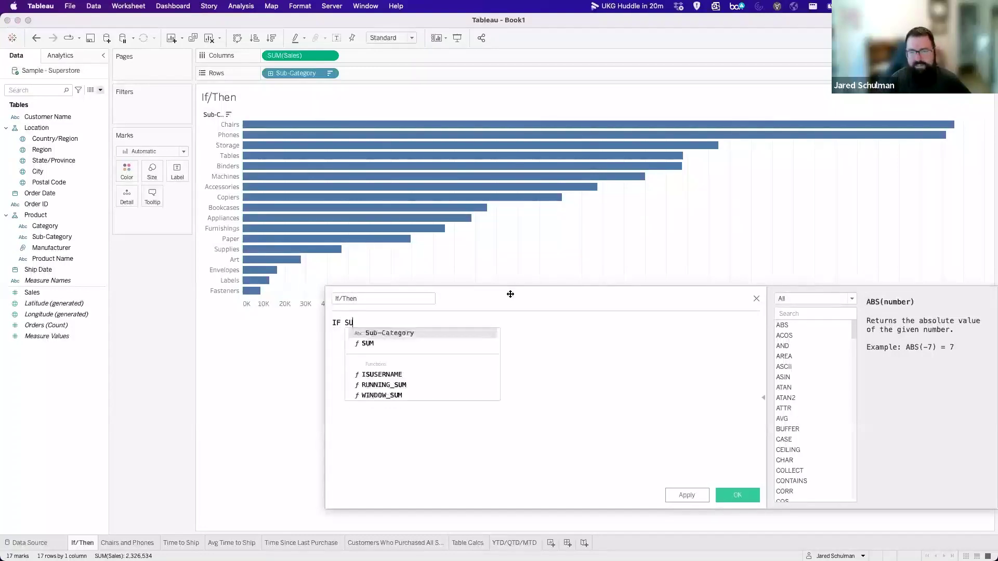
type("M([Sales])")
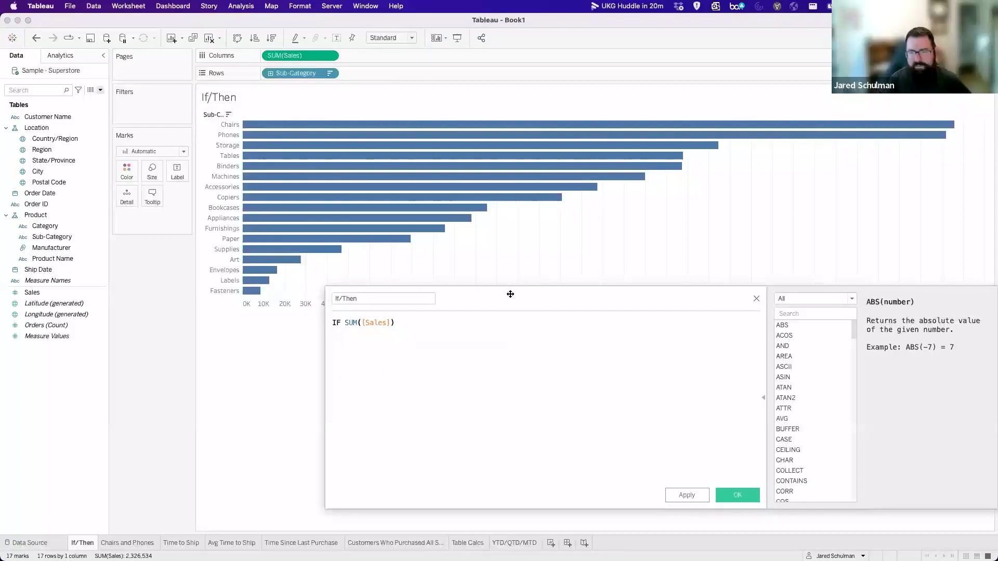
type(" > 200000 THE")
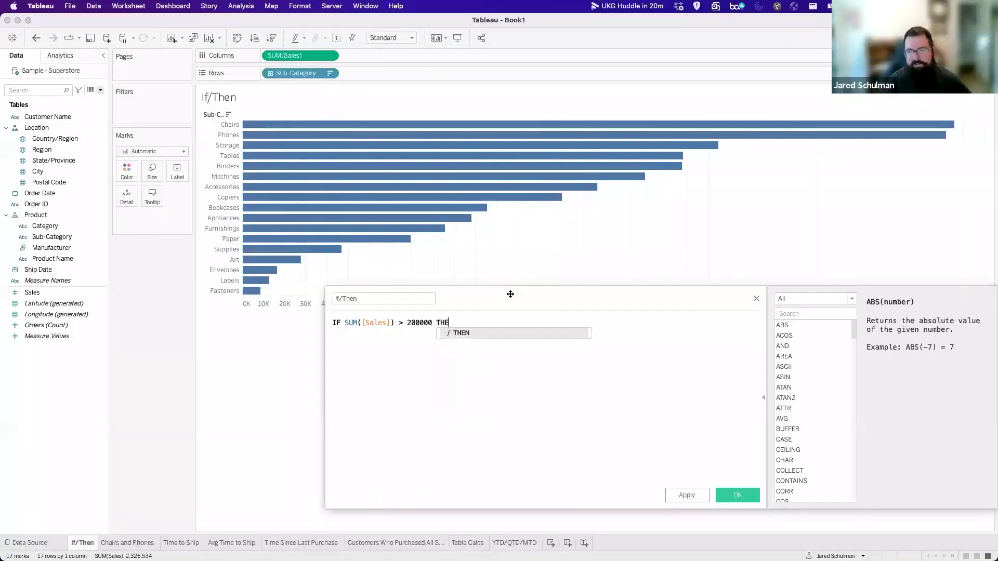
type("N \"High\"")
key("Return")
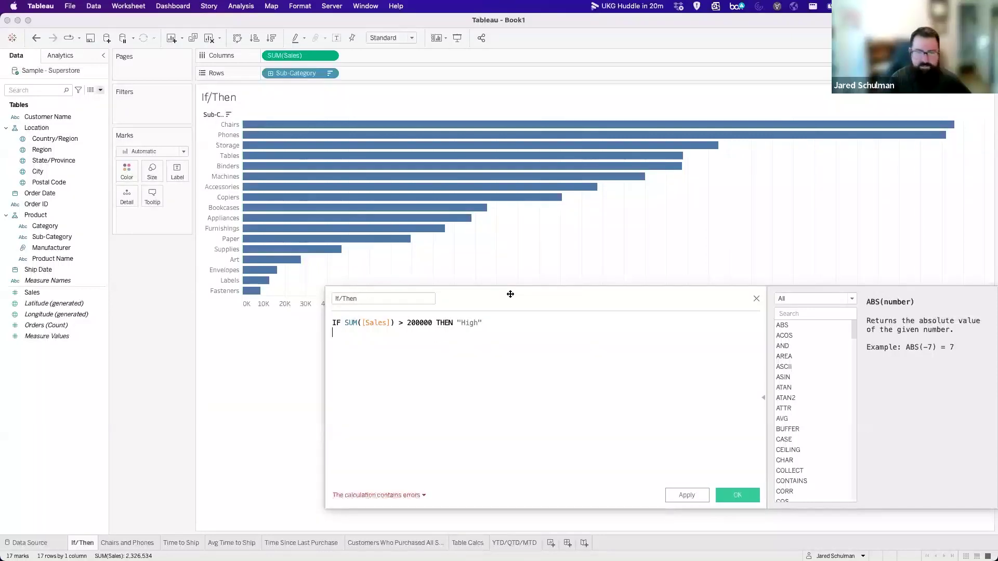
Complete the formula with ELSEIF SUM([Sales]) > 100000 THEN "Mid" and ELSE "Low" END, and save the field.
type("ELSEIF SUM([Sales]")
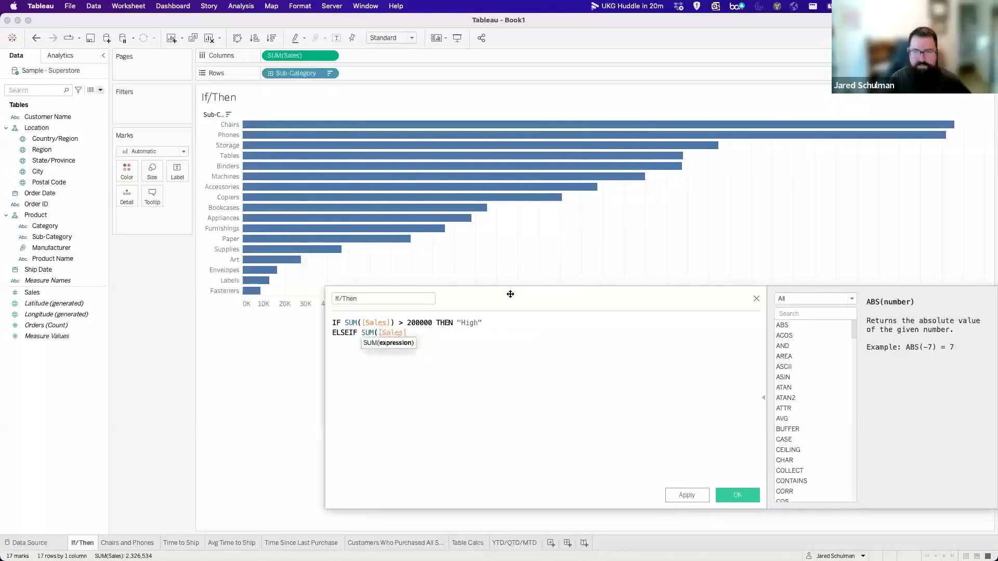
type(") > 100000 THEN \"Mid\"")
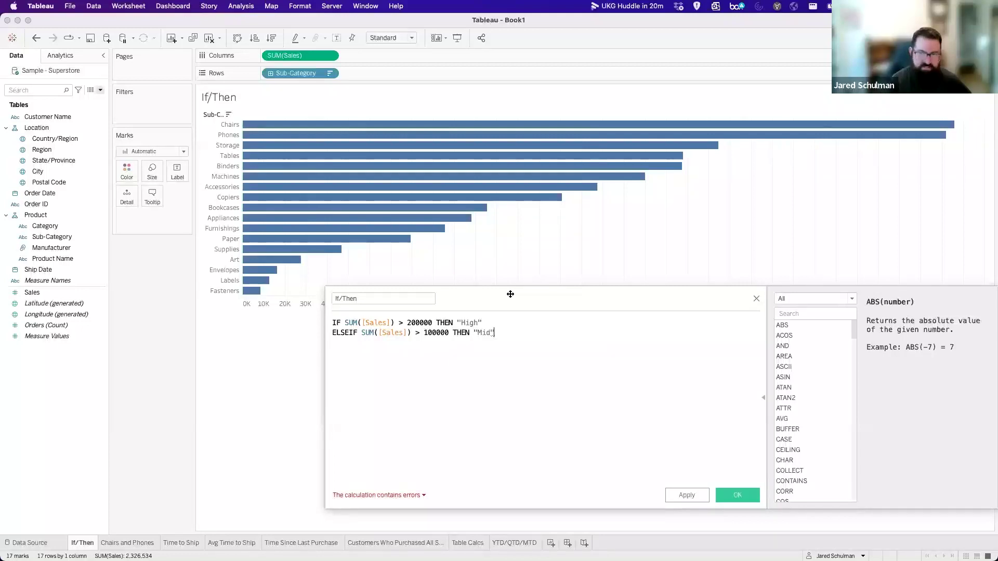
key("Return")
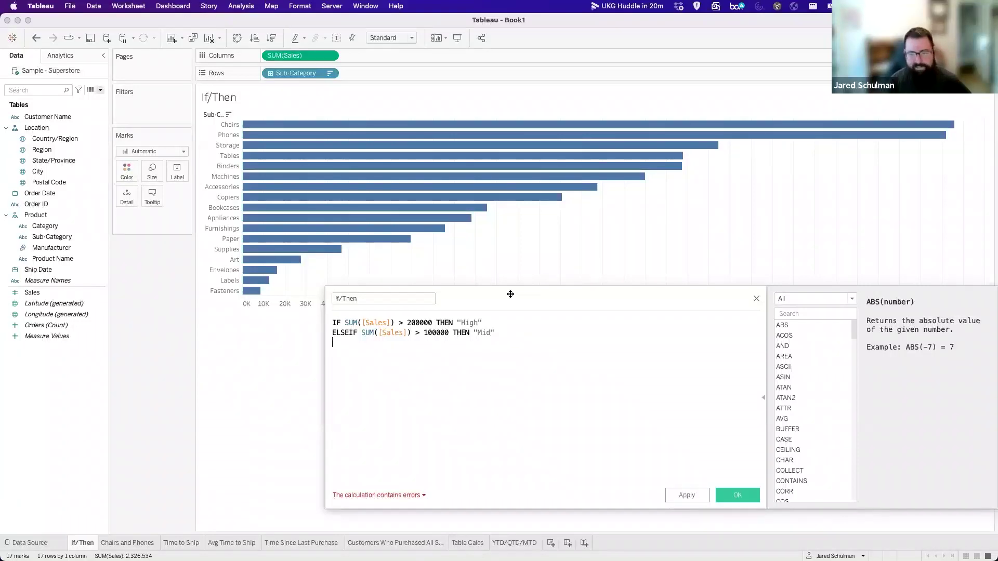
type("ELSE \"Low\" END")
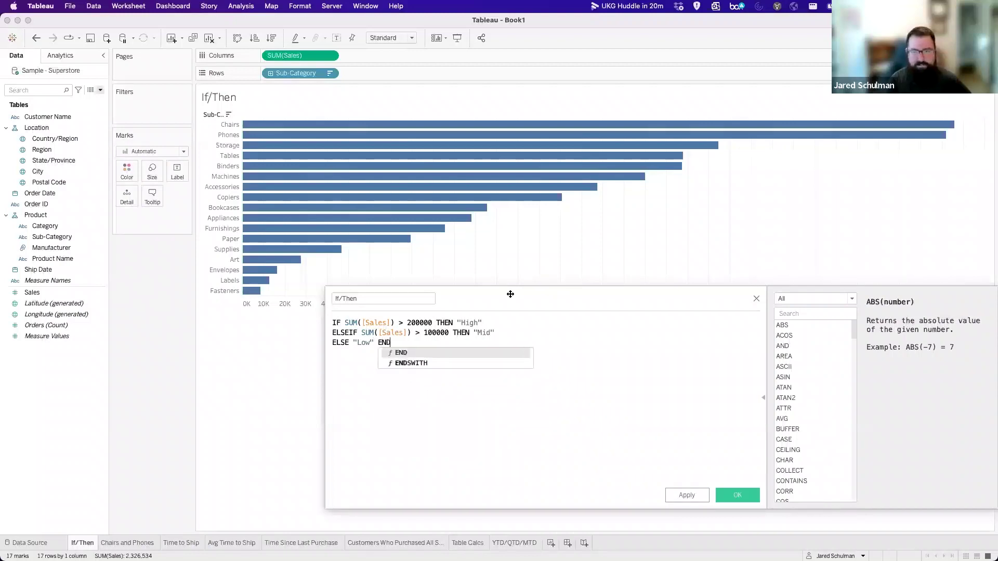
key("Return")
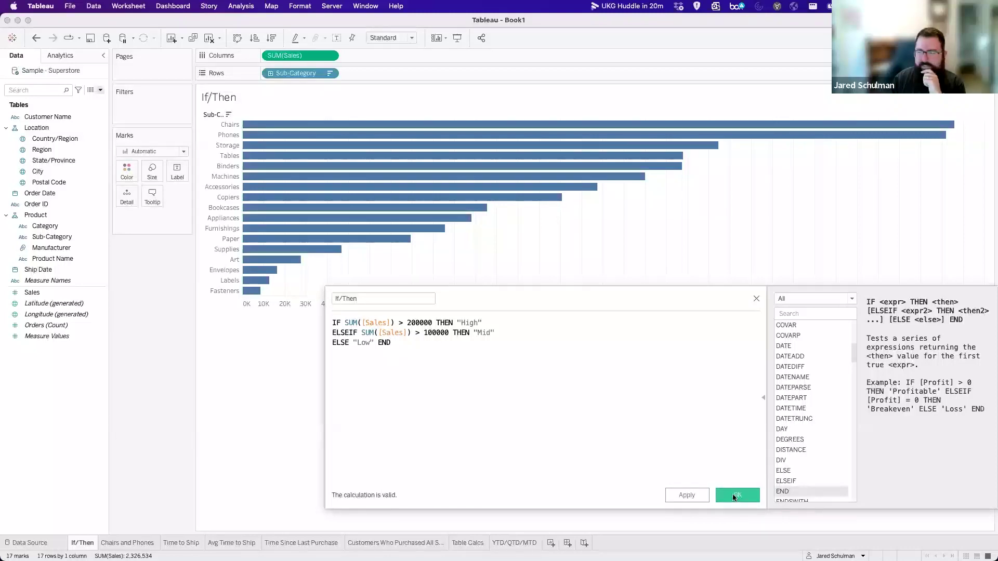
left_click(734, 497)
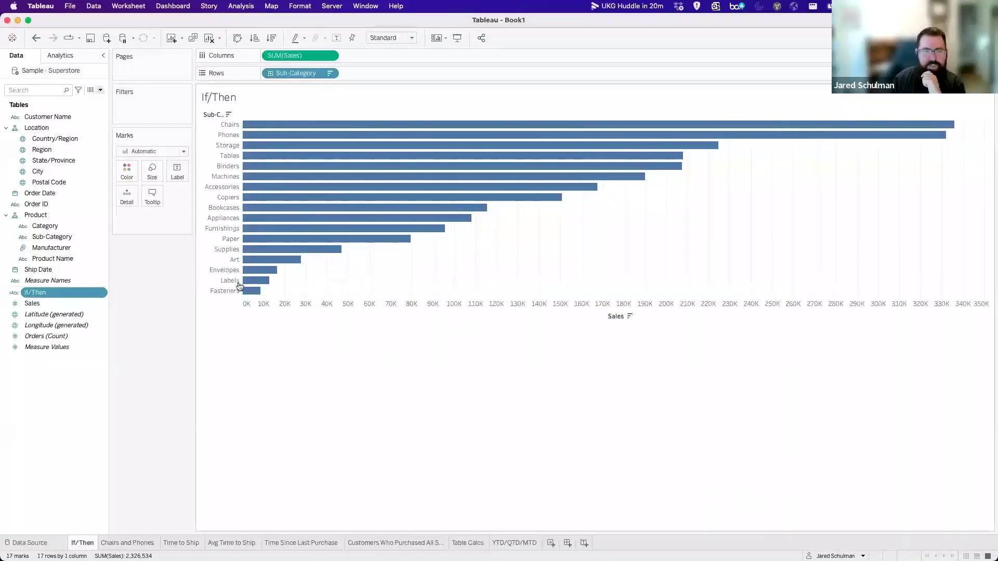
Group the rows by If/Then with Mid ordered before Low, and move the field from the rows to the bar color.
left_click_drag(43, 296, 267, 76)
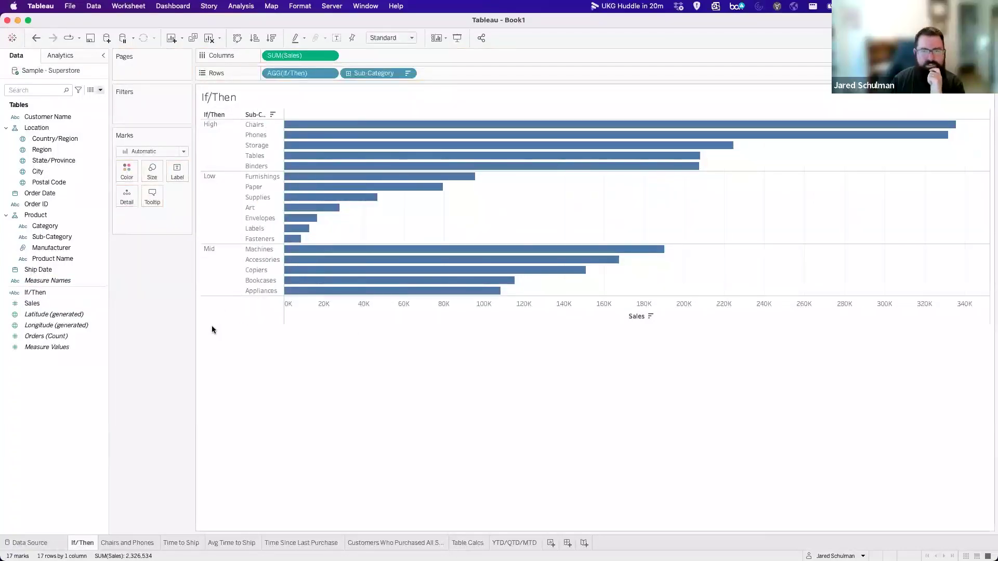
left_click_drag(221, 210, 221, 281)
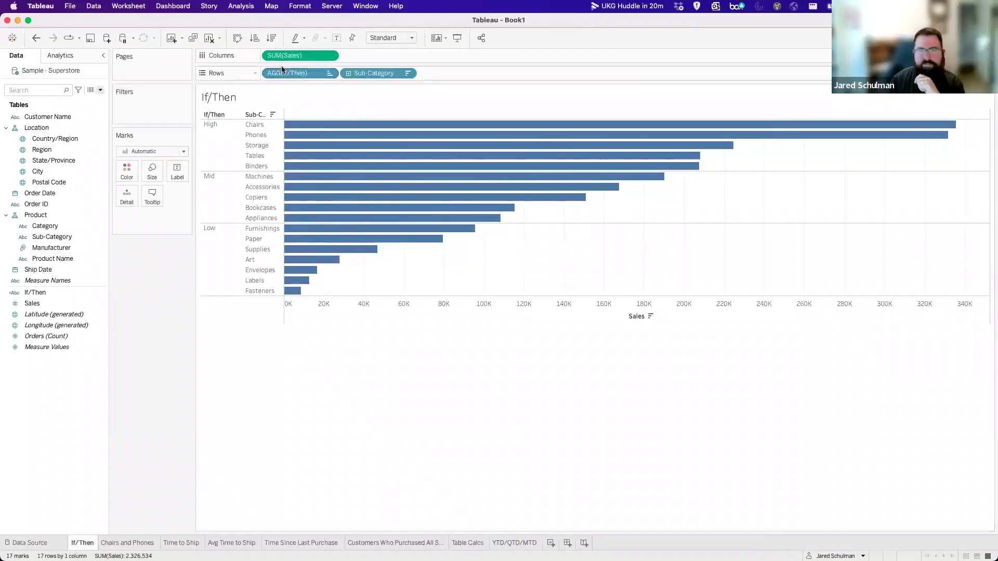
left_click_drag(294, 73, 127, 172)
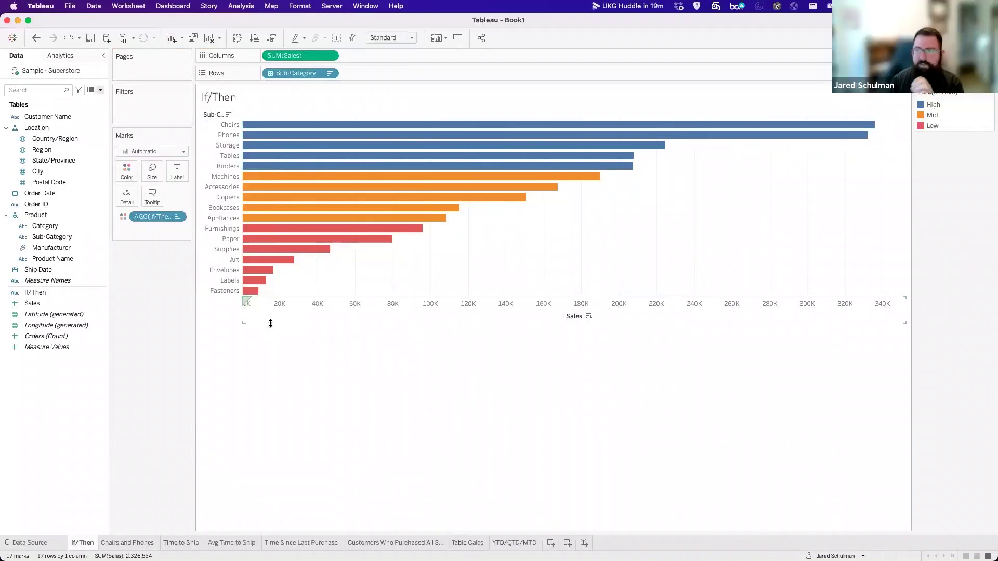
Undo the changes back to the unsorted, single-color bar chart and redo them up to the coloring by If/Then.
left_click(36, 38)
left_click(36, 38)
left_click(35, 38)
left_click(35, 38)
left_click(35, 38)
left_click(36, 38)
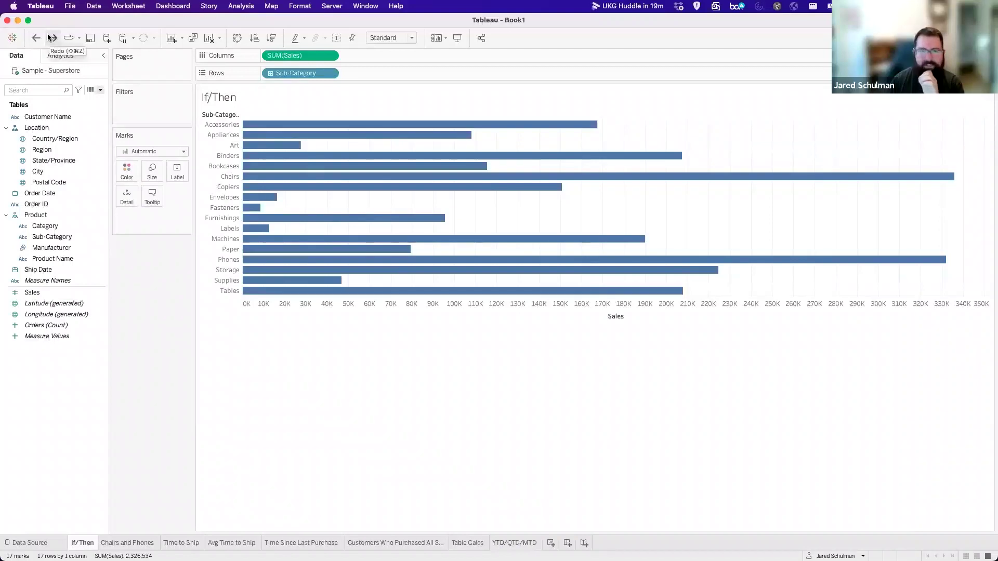
left_click(48, 35)
left_click(48, 35)
left_click(48, 35)
left_click(48, 36)
left_click(48, 35)
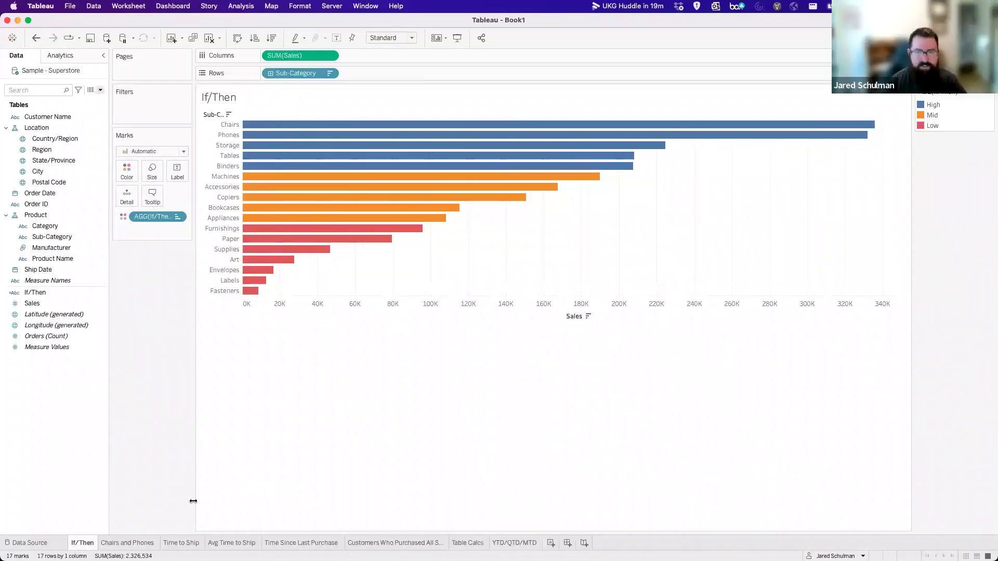
Show the total Sales as text on the Chairs and Phones sheet.
mouse_move(126, 547)
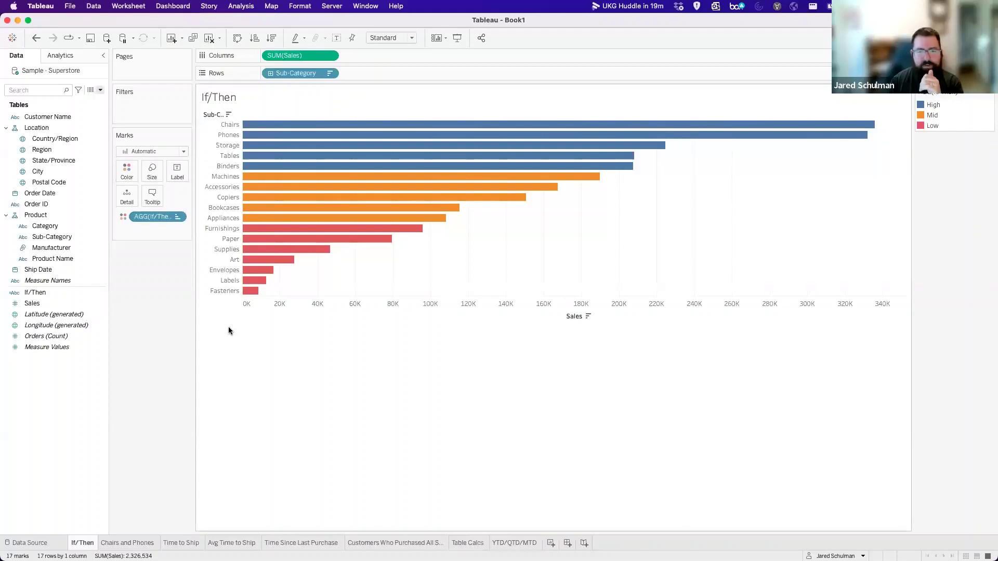
left_click(148, 542)
left_click_drag(32, 303, 173, 170)
mouse_move(226, 118)
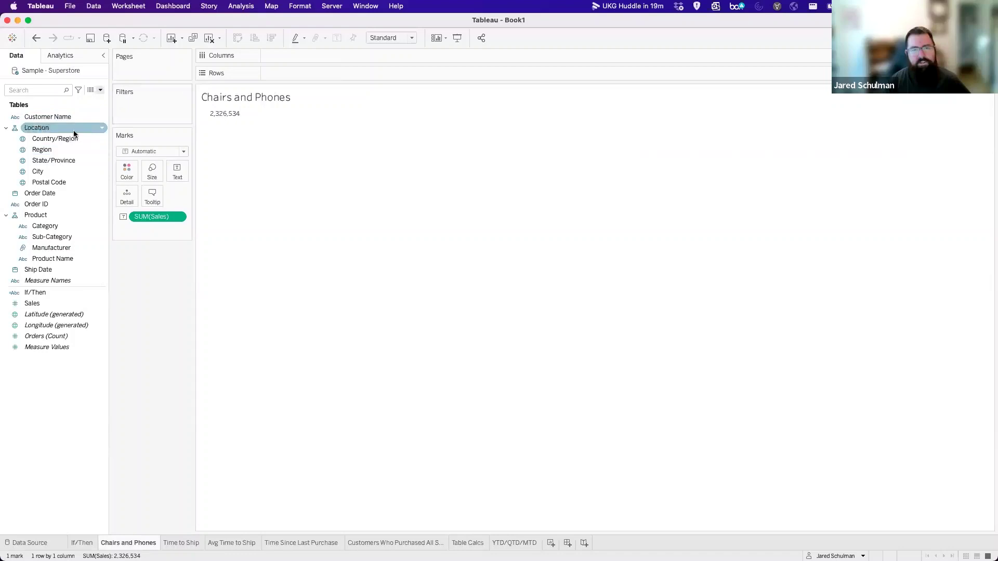
Filter the sheet by Sub-Category to keep only Chairs and Phones.
left_click_drag(48, 235, 170, 97)
left_click_drag(52, 237, 159, 123)
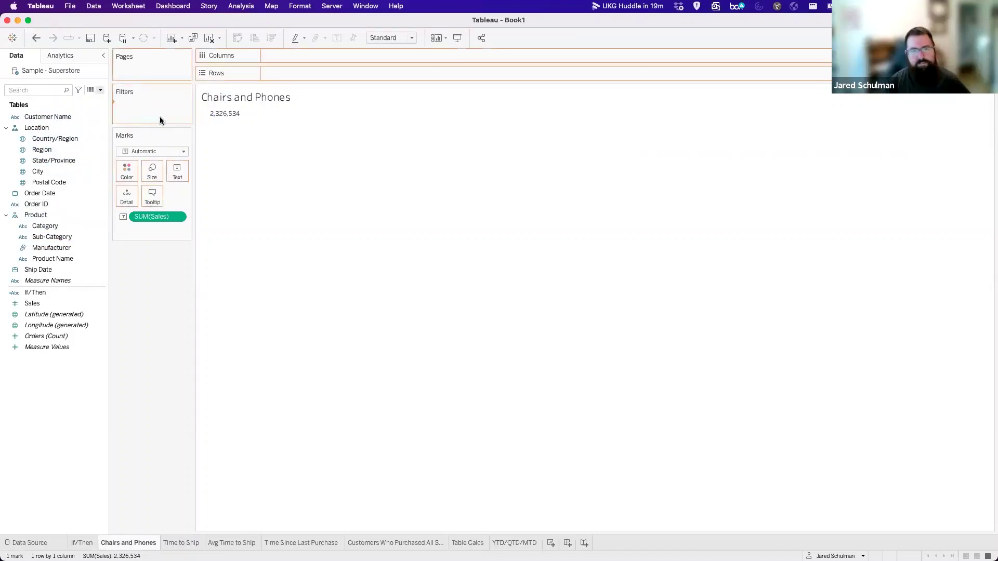
left_click(407, 250)
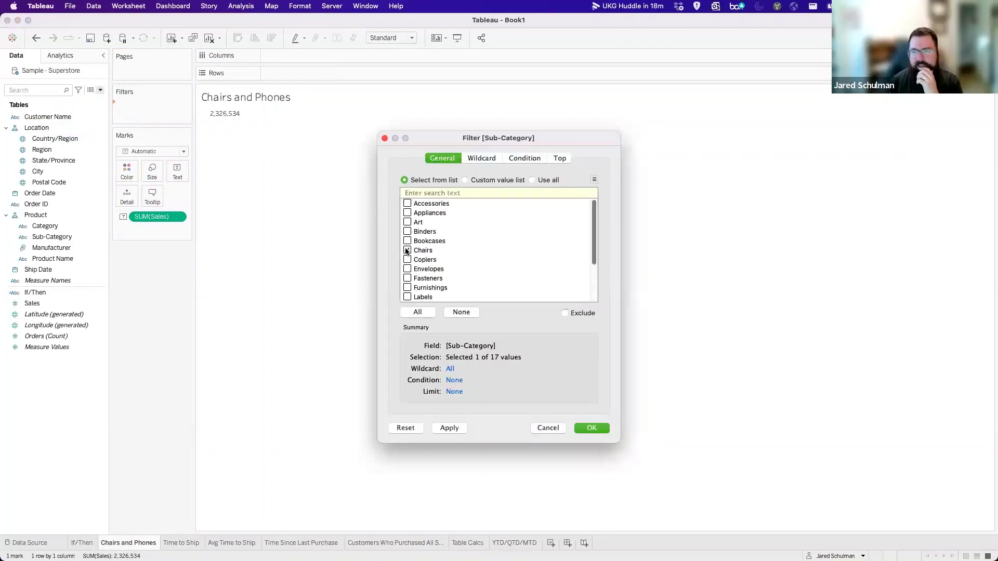
scroll(406, 258, "down", 3)
left_click(407, 269)
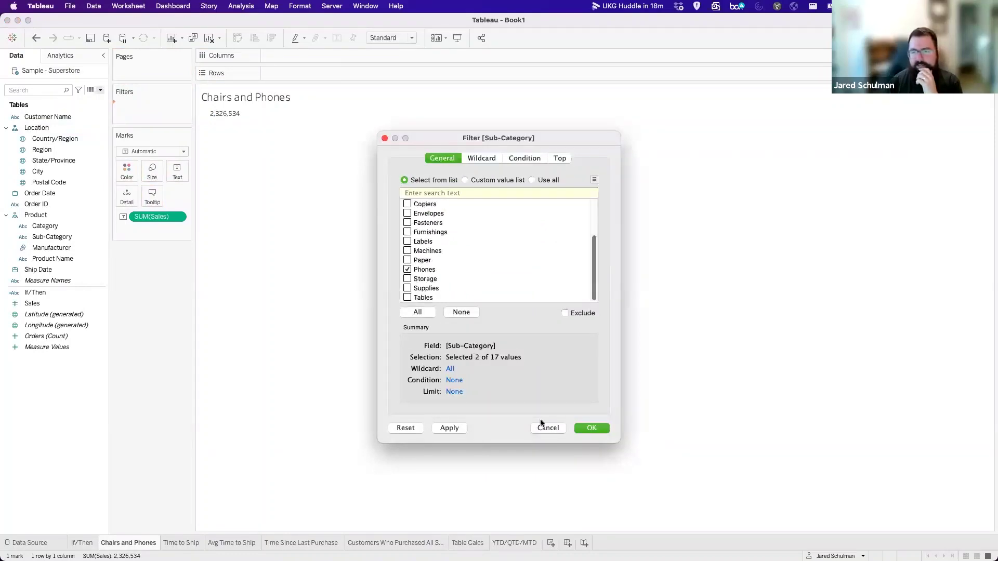
left_click(591, 428)
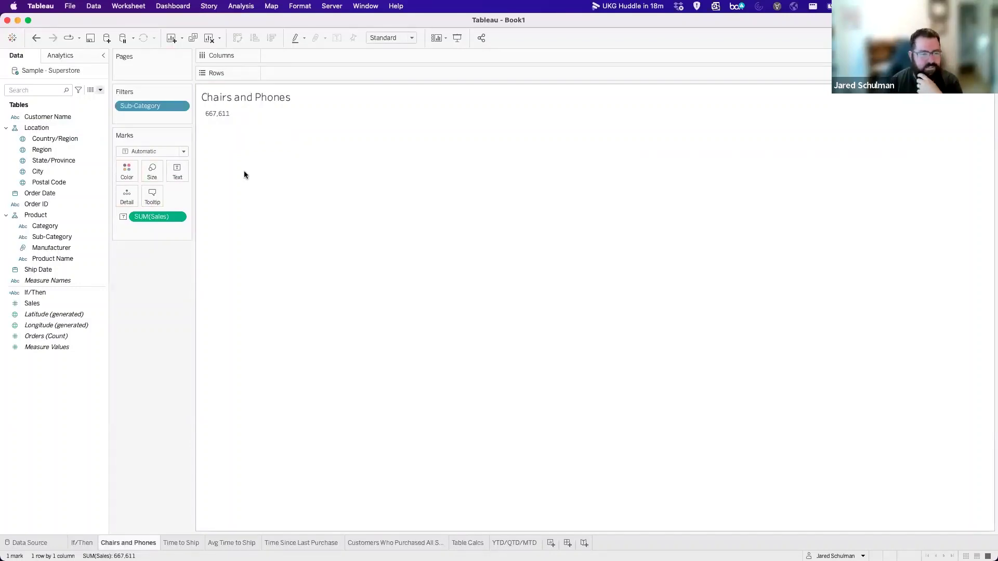
Undo the Sub-Category filter and start a new calculated field named Chairs and Phones.
left_click(35, 39)
left_click(100, 90)
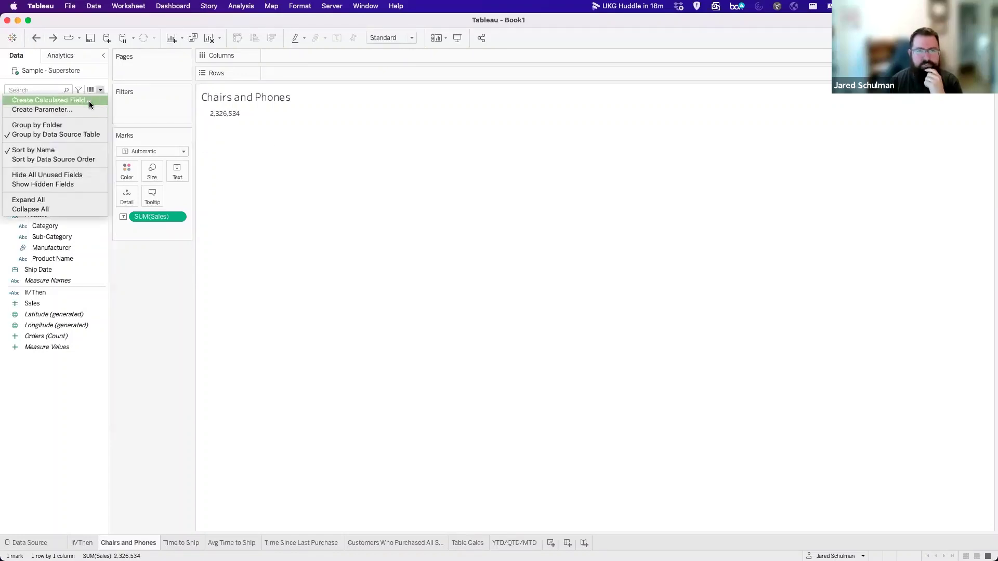
left_click(89, 100)
type("Chairs and Phones")
key("Tab")
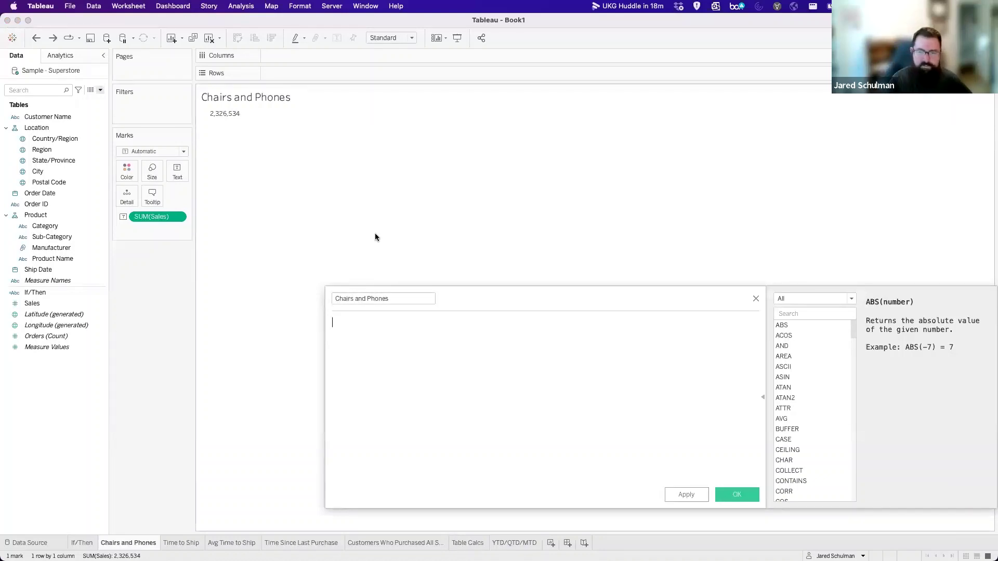
Enter the formula IF [Sub-Category] = "Chairs" OR [Sub-Category] = "Phones" THEN [Sales] END and save the calculated field.
type("IF ")
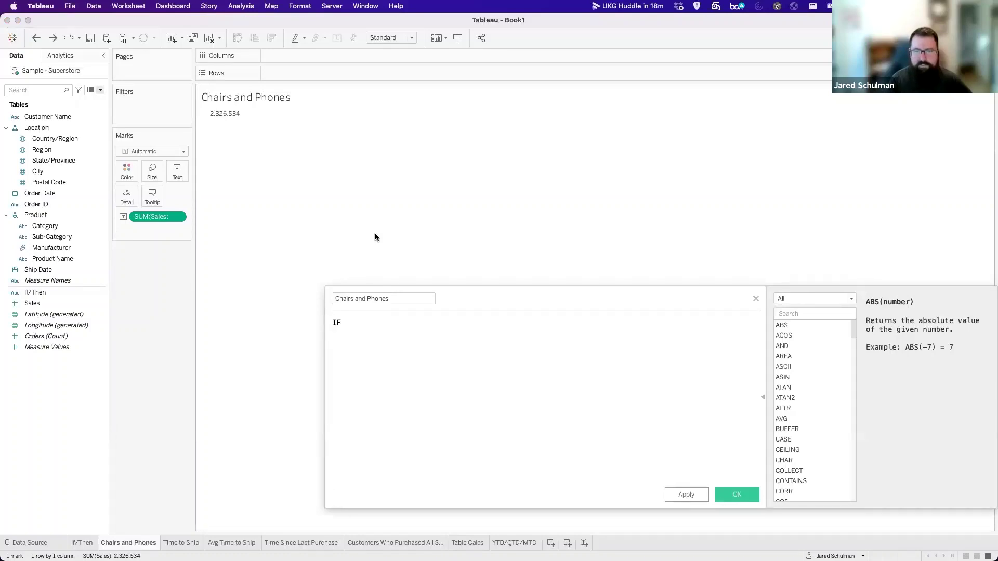
type("[Sub-Category] = \"C")
type("ahi")
key("BackSpace")
key("BackSpace")
key("BackSpace")
type("hairs\" OR [Sub-Category] ")
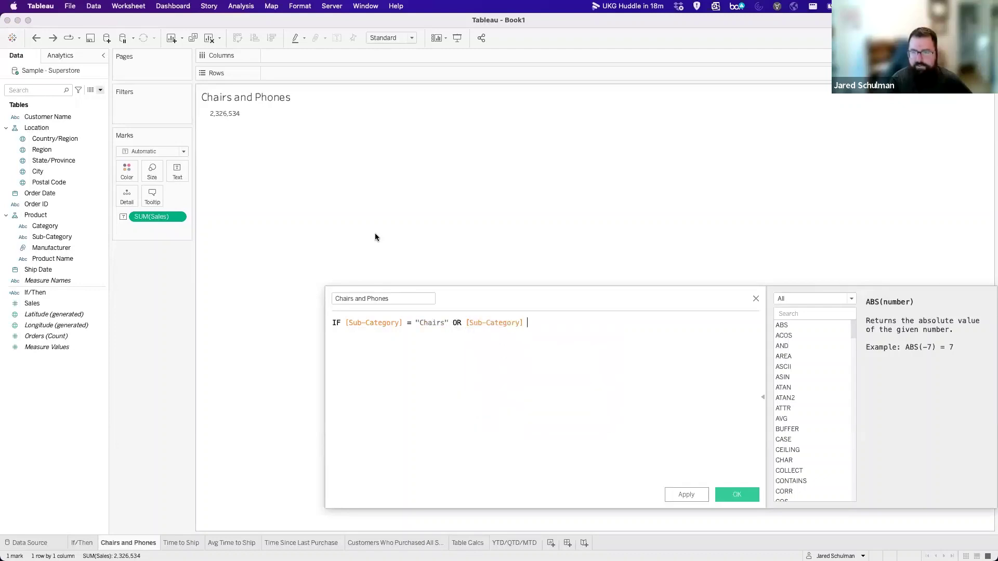
type("= \"Phones\"")
key("Return")
type("THEN [Sales] END")
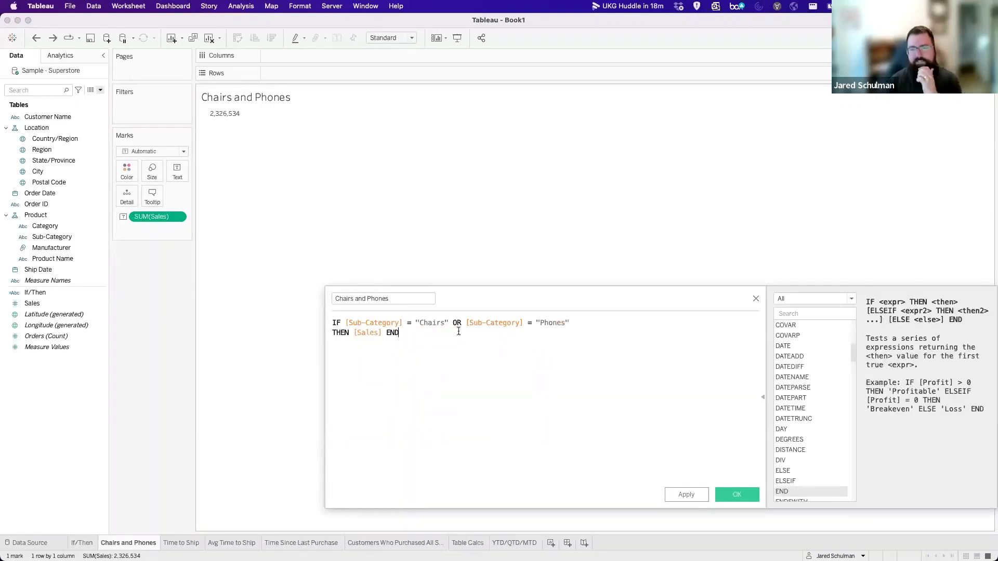
left_click(738, 495)
Add the Chairs and Phones measure to the text table and lay the measures out as columns with Sales first.
left_click_drag(36, 293, 229, 111)
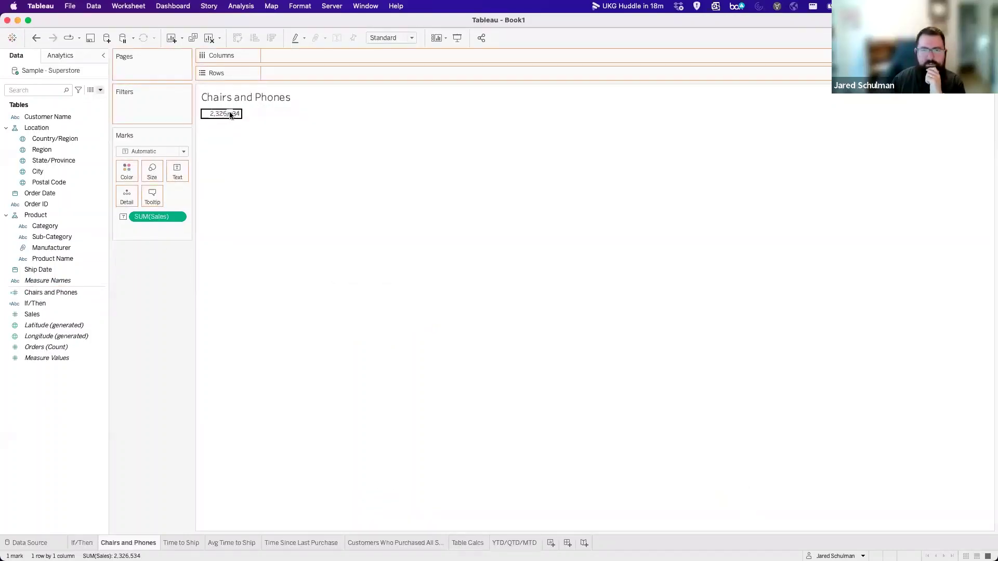
left_click_drag(297, 74, 306, 56)
left_click_drag(265, 125, 225, 125)
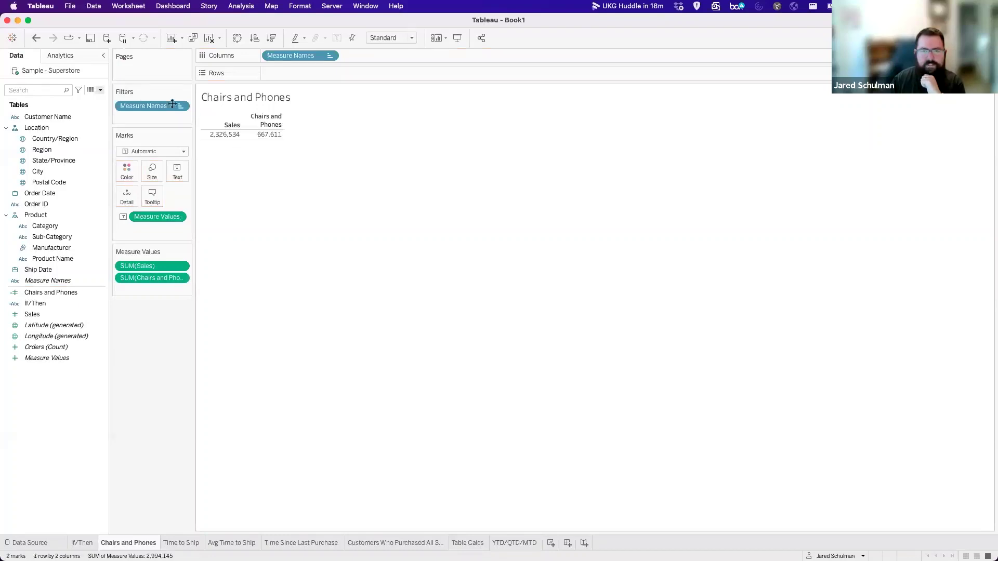
mouse_move(227, 139)
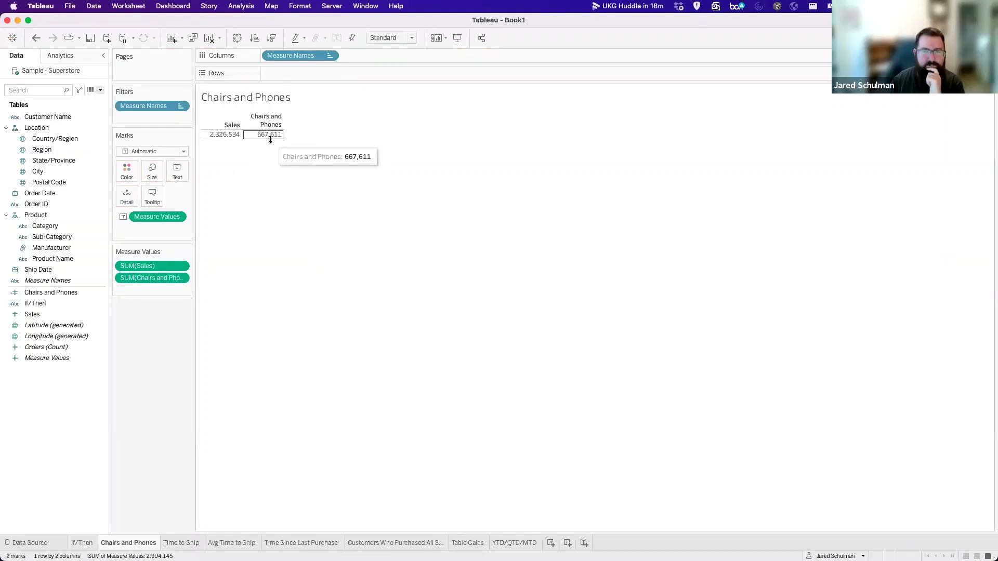
Review the formula of the Chairs and Phones calculated field and close it without changes.
right_click(51, 294)
left_click(72, 349)
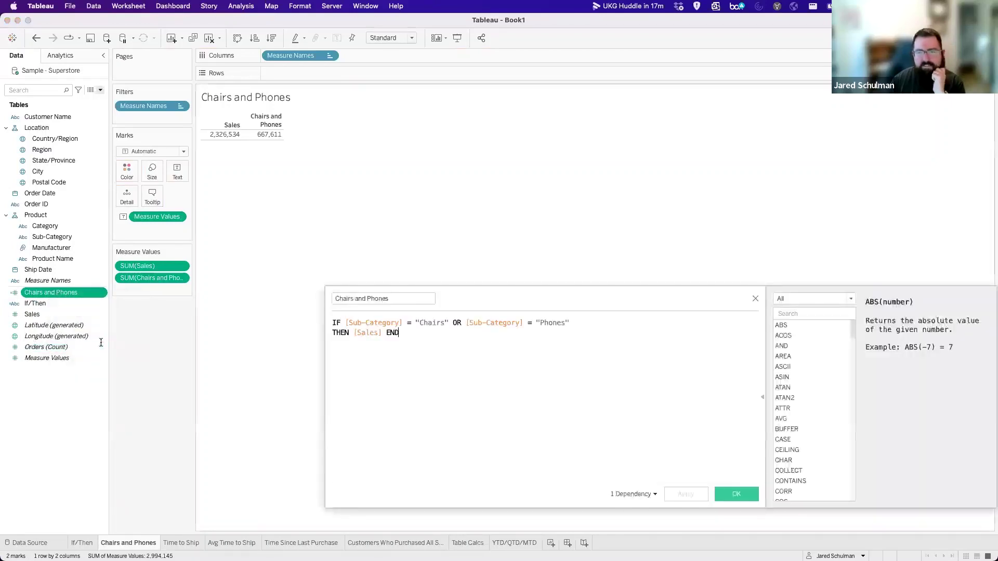
left_click_drag(535, 294, 427, 203)
left_click(317, 272)
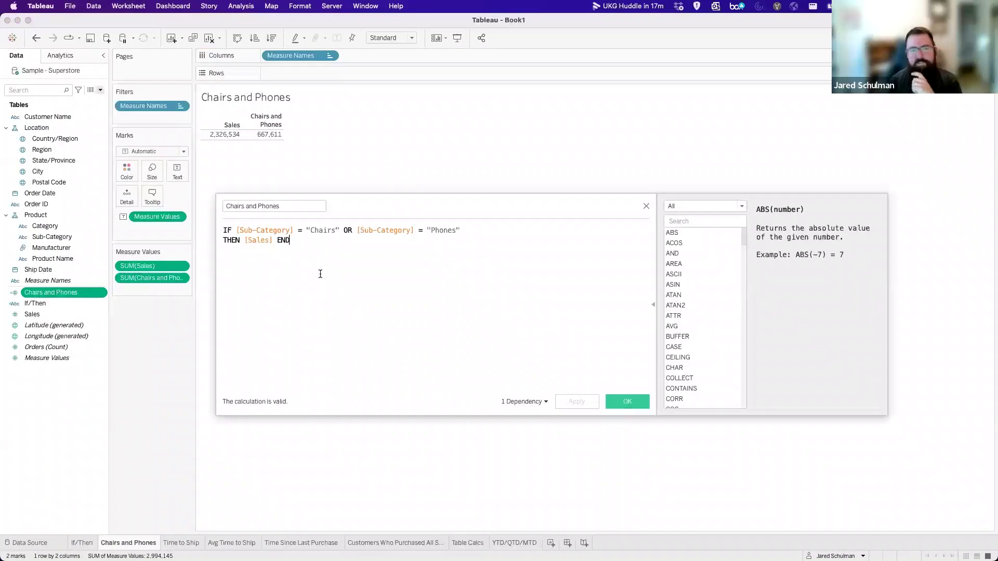
left_click(646, 206)
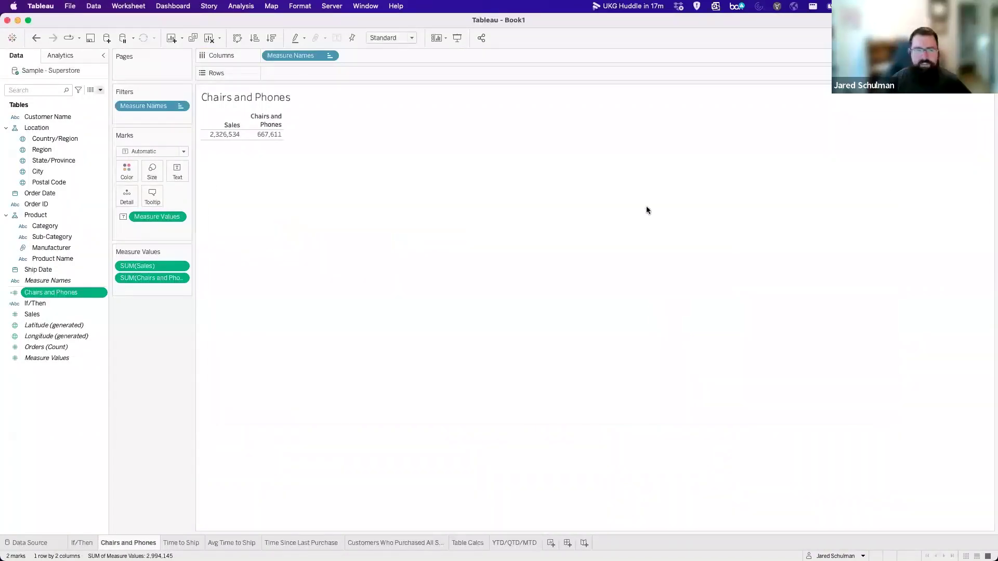
Examine the If/Then calculated field's use of SUM([Sales]) and close it without changes.
right_click(73, 302)
left_click(95, 360)
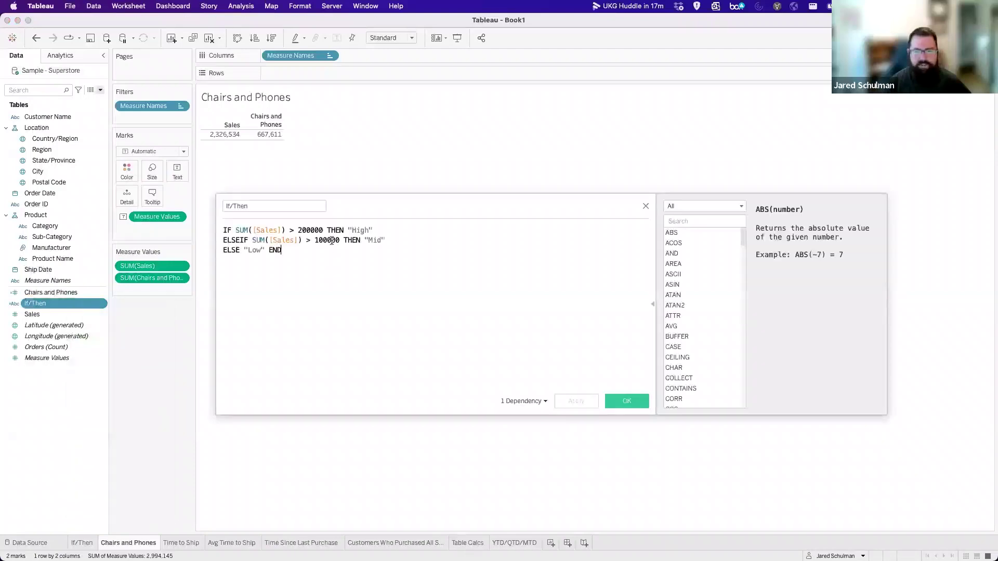
double_click(244, 230)
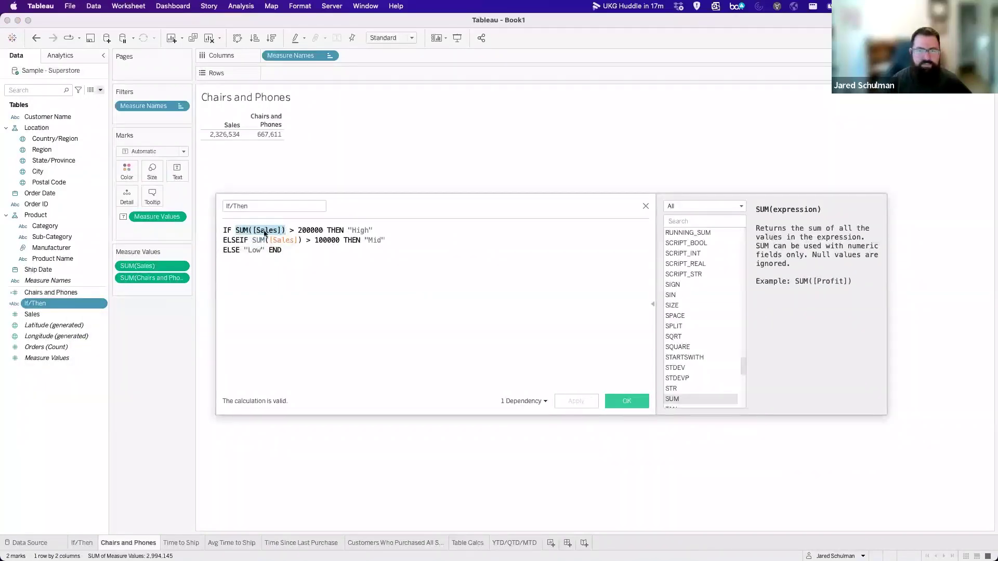
left_click(645, 207)
Change the THEN result in the Chairs and Phones formula to SUM([Sales]) and display the calculation's error details.
right_click(54, 292)
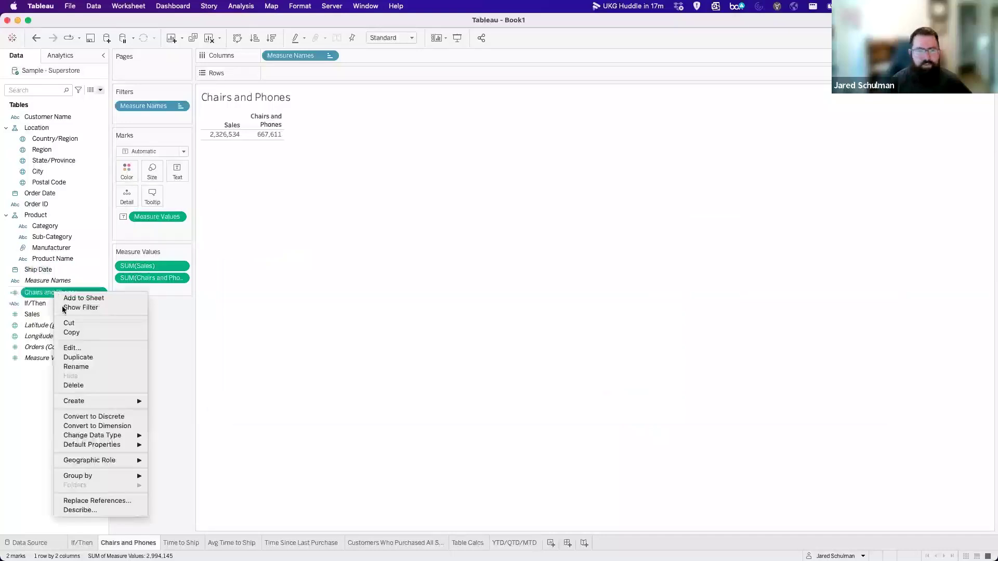
left_click(83, 348)
left_click(243, 241)
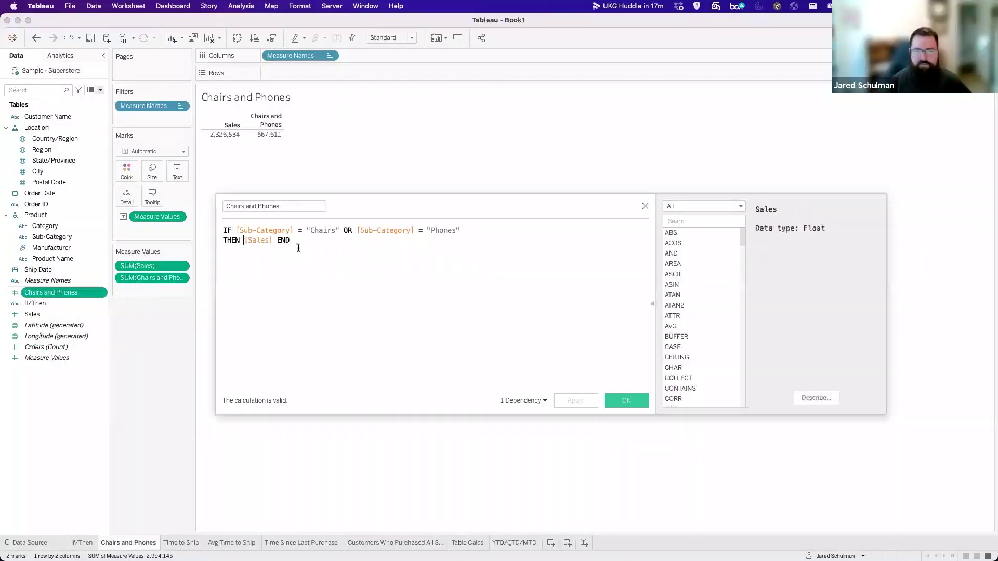
type("SUM(")
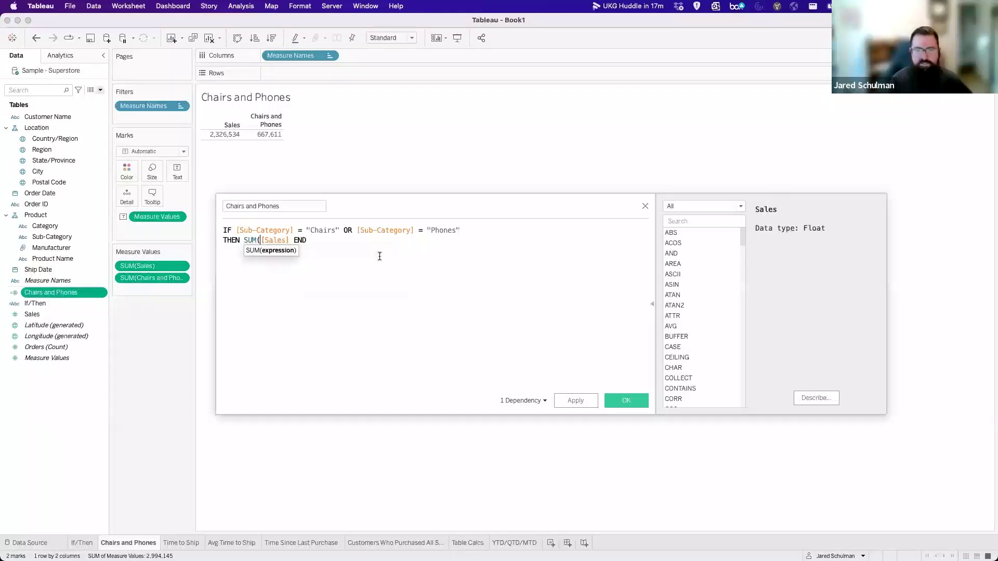
key("Right")
key("Right")
key("Right")
type(")")
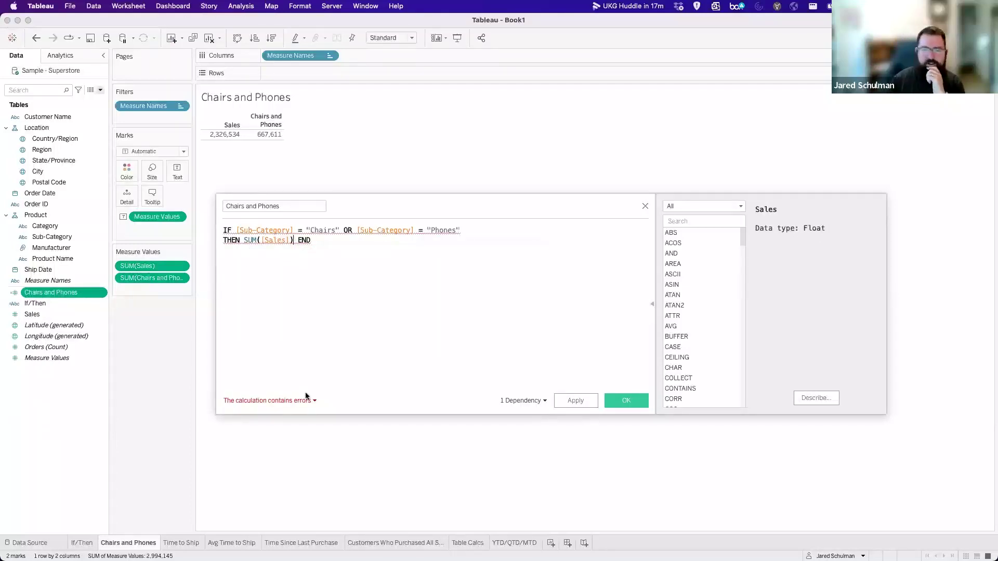
left_click(309, 402)
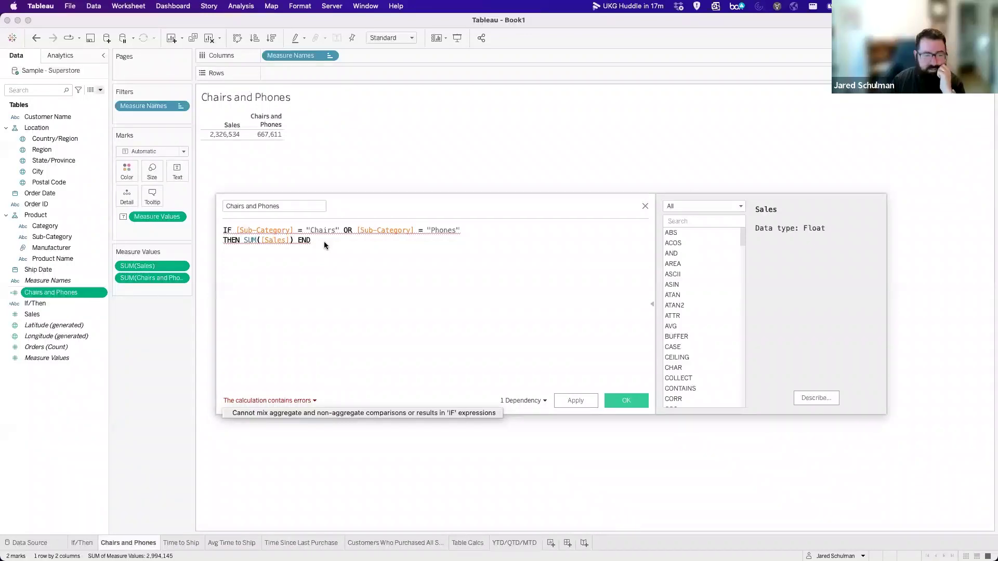
Remove the SUM function around [Sales] in the Chairs and Phones formula.
left_click(246, 241)
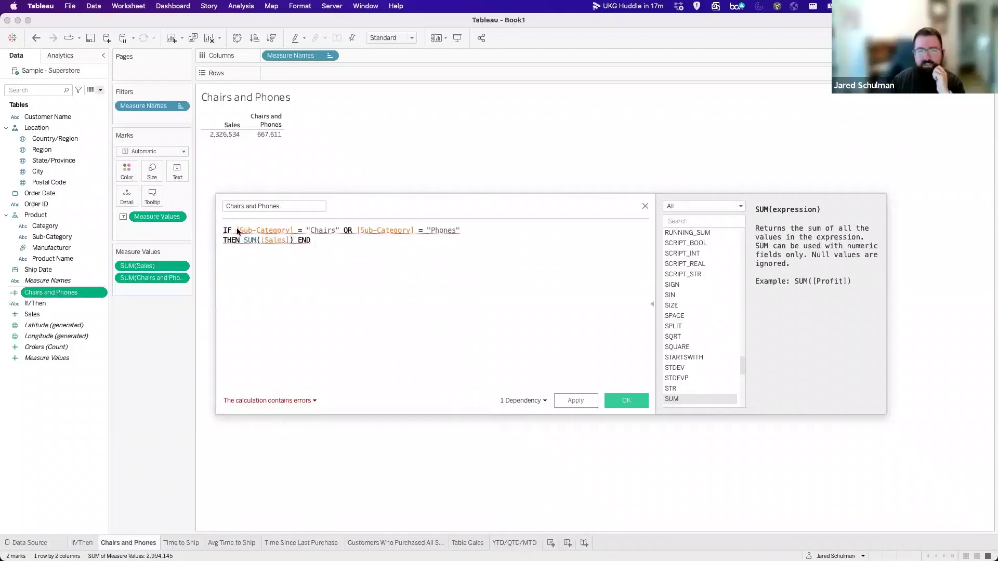
left_click(294, 230)
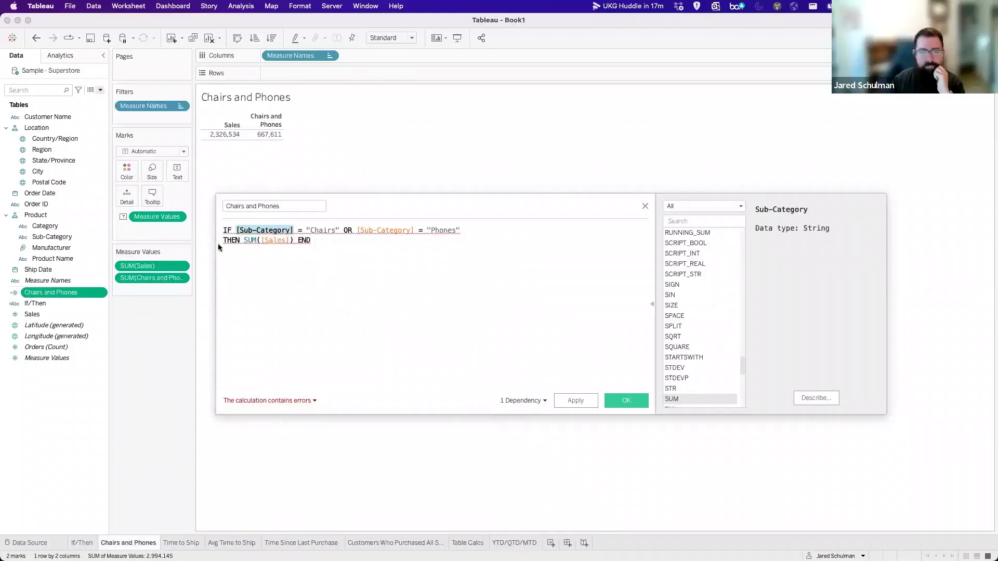
left_click(337, 244)
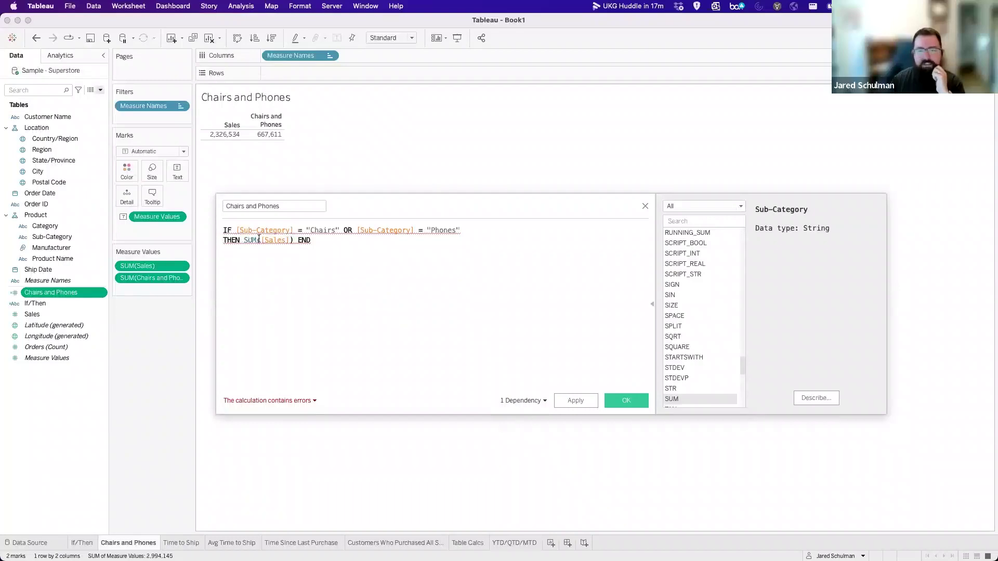
left_click(260, 239)
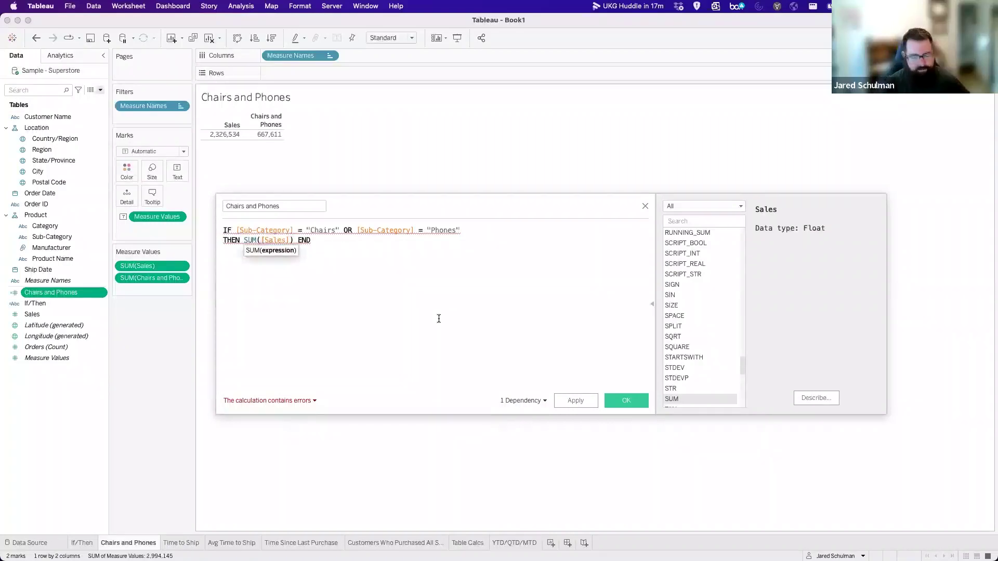
key("BackSpace")
key("BackSpace")
key("BackSpace")
key("BackSpace")
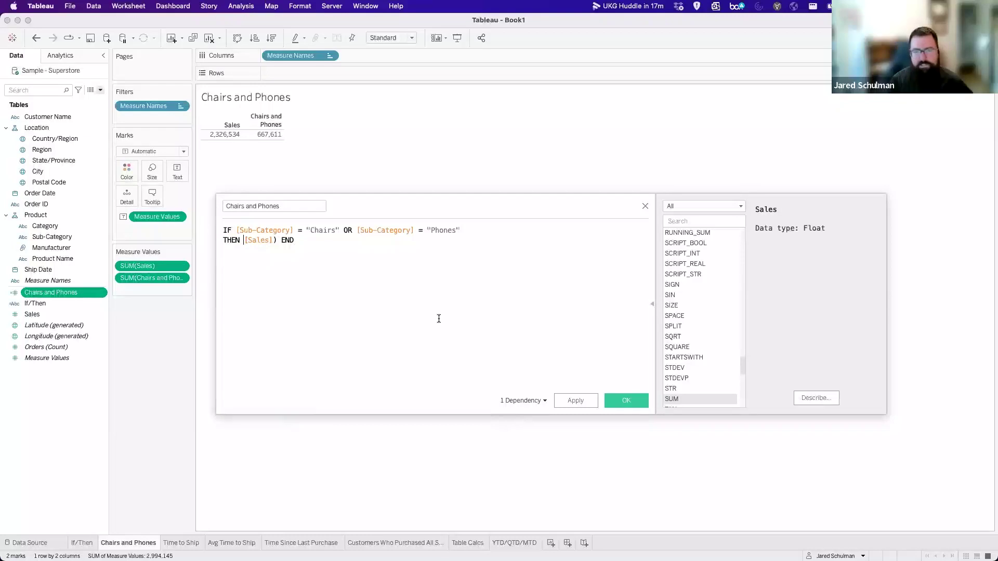
key("Right")
key("Right")
key("Right")
key("Right")
key("Right")
key("BackSpace")
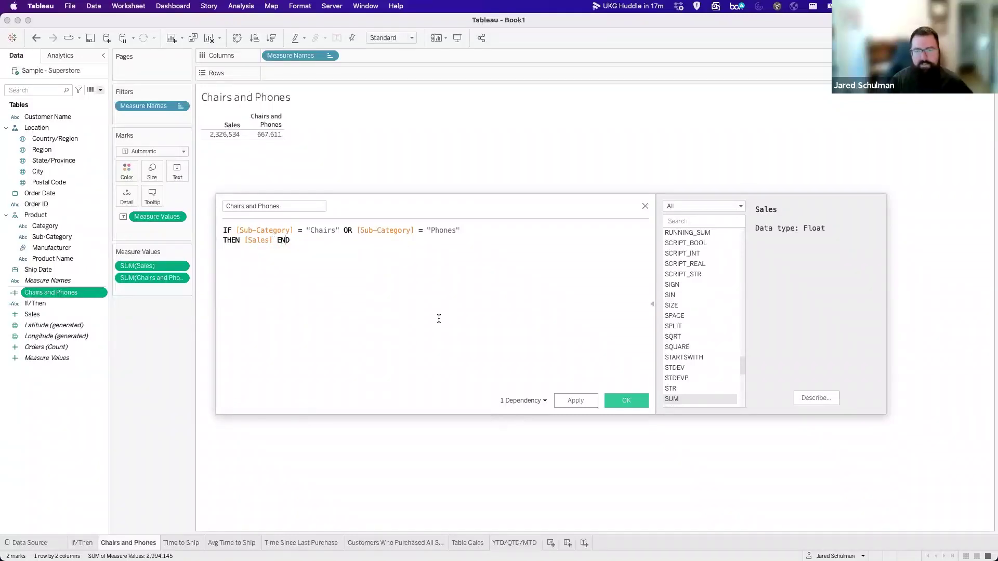
Wrap the entire IF expression in SUM() and highlight its Sub-Category conditions.
type(")")
type("SUM(")
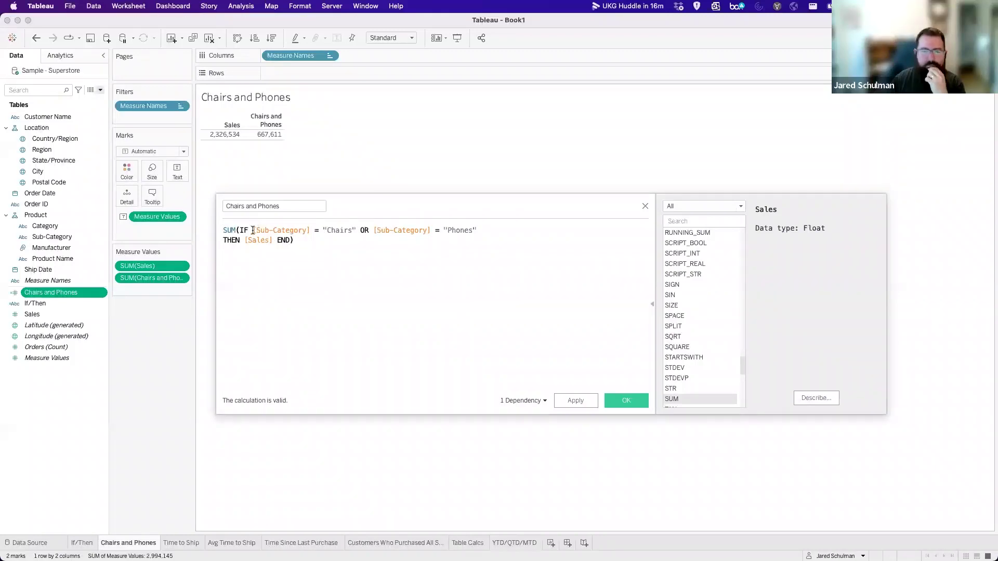
left_click_drag(252, 230, 311, 229)
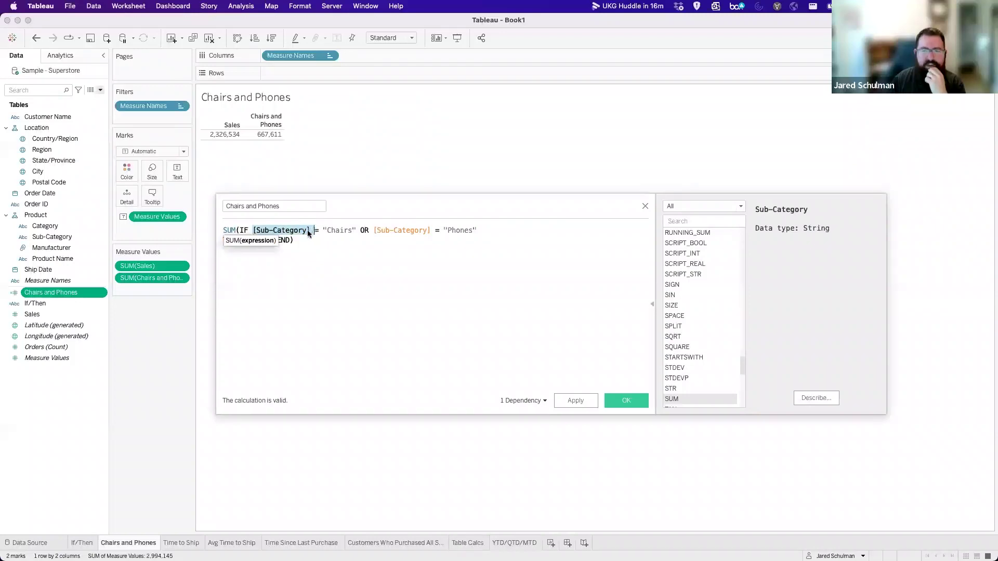
left_click(316, 245)
left_click_drag(223, 240, 251, 231)
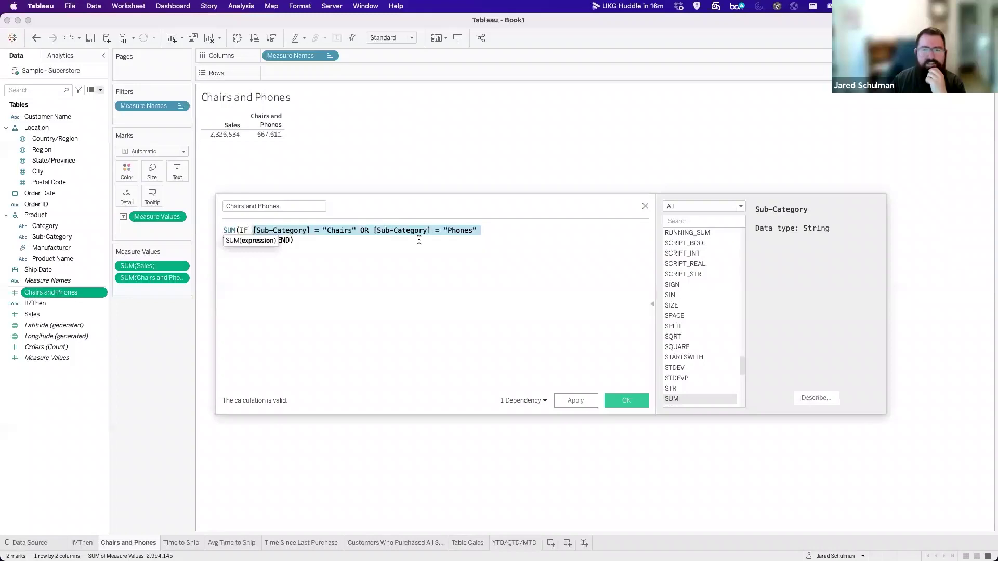
left_click(356, 238)
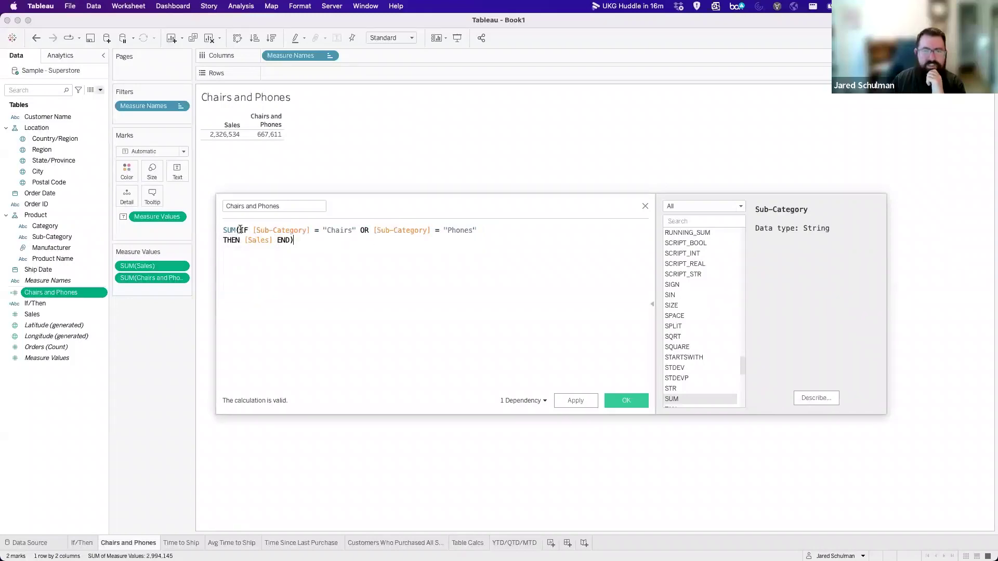
Undo the formula edits back to the version with SUM([Sales]) inside the THEN part.
key("super+z")
key("super+z")
key("super+z")
key("super+z")
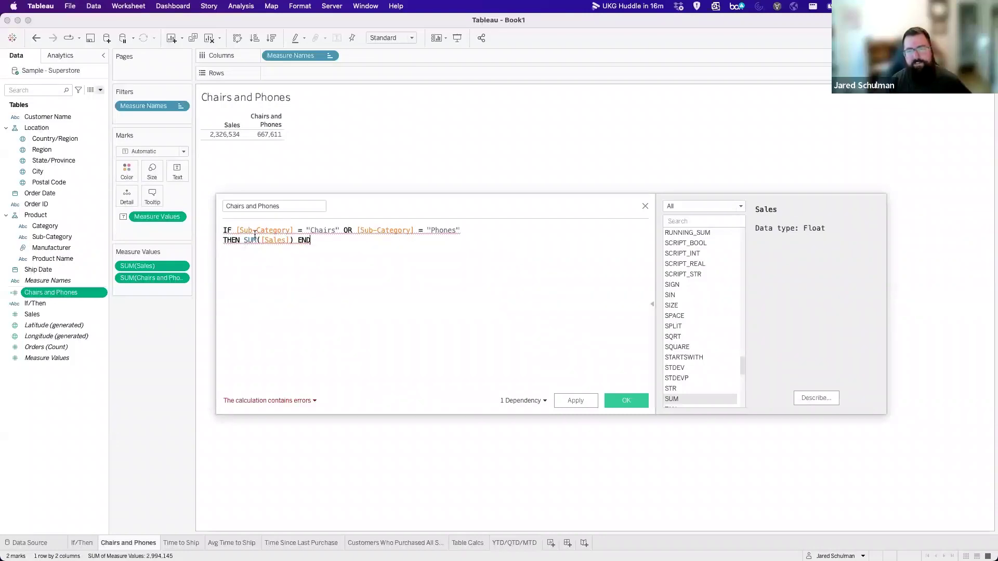
Compare the Sub-Category condition with SUM([Sales]) in the formula and check the calculation's error details.
left_click_drag(237, 230, 340, 232)
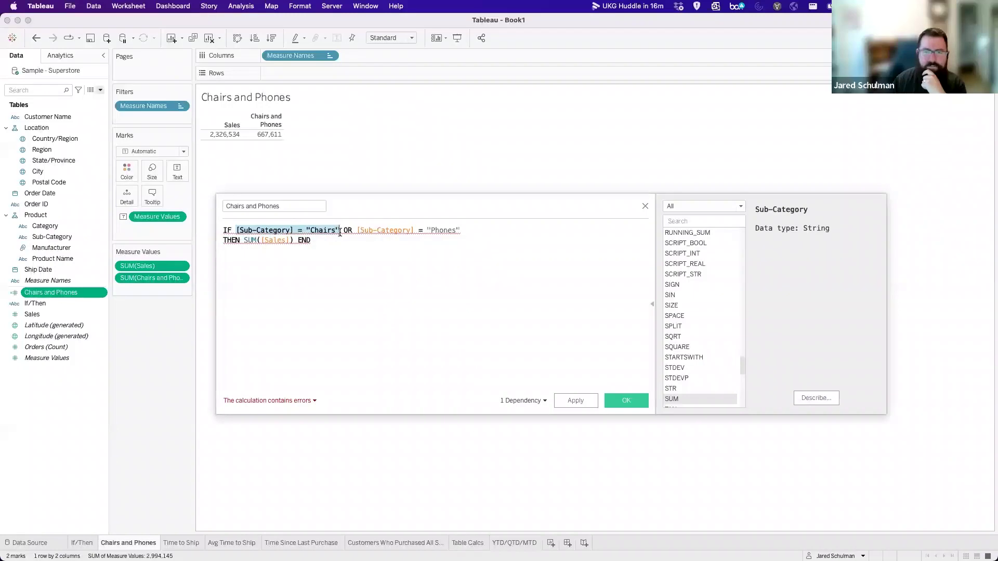
left_click_drag(243, 240, 295, 243)
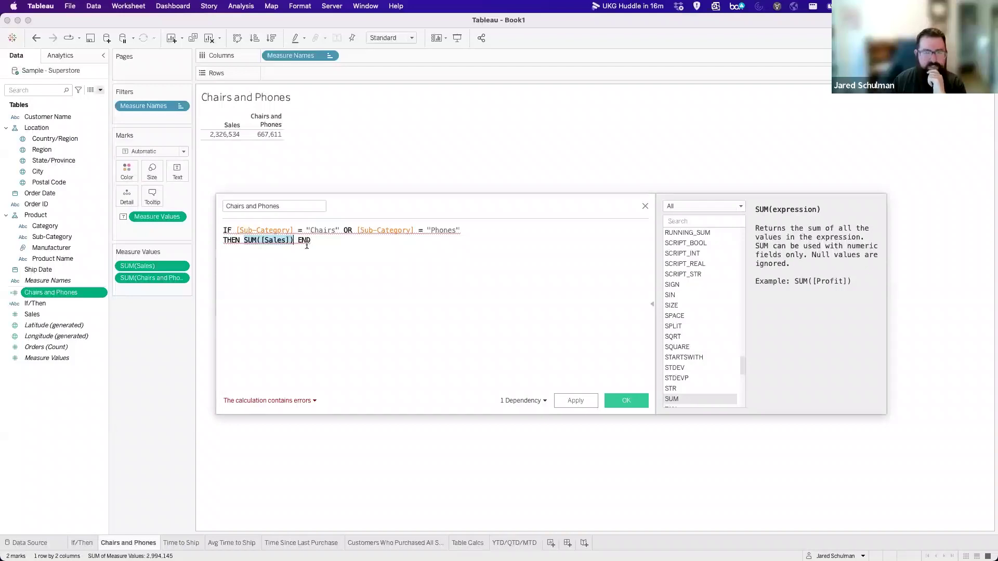
left_click(303, 404)
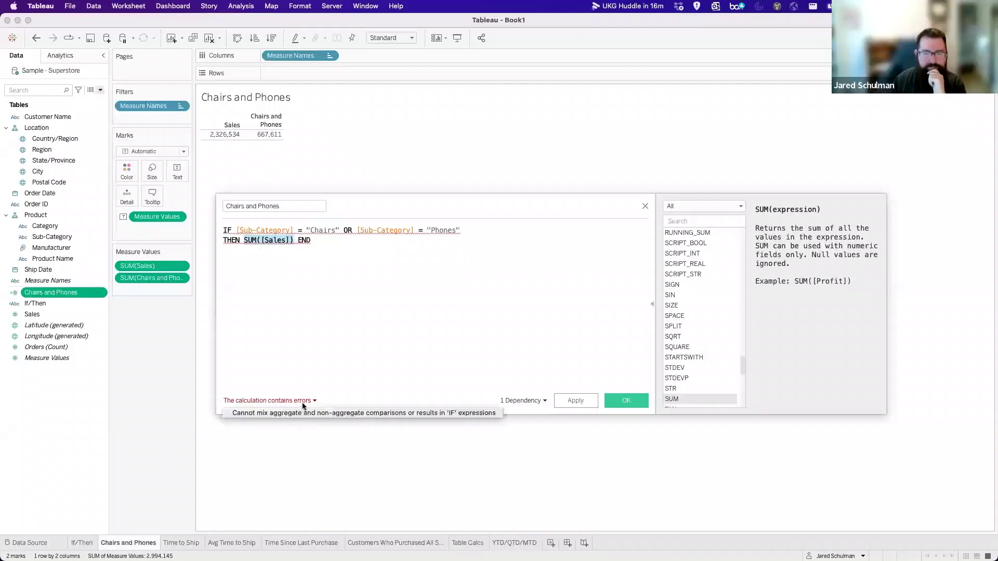
left_click(358, 354)
left_click(323, 238)
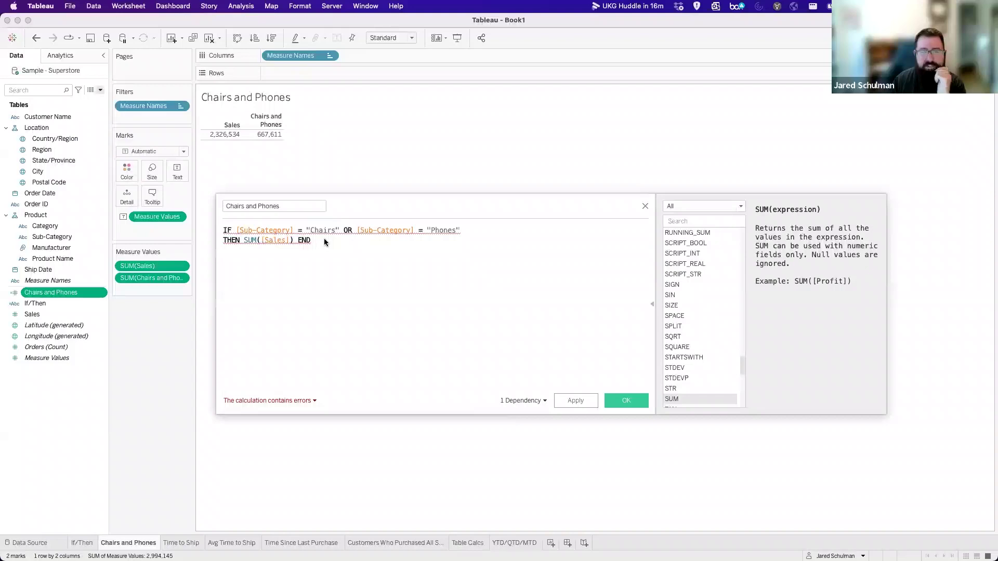
Wrap the first [Sub-Category] reference, compared with "Chairs", in the ATTR() function.
left_click(240, 230)
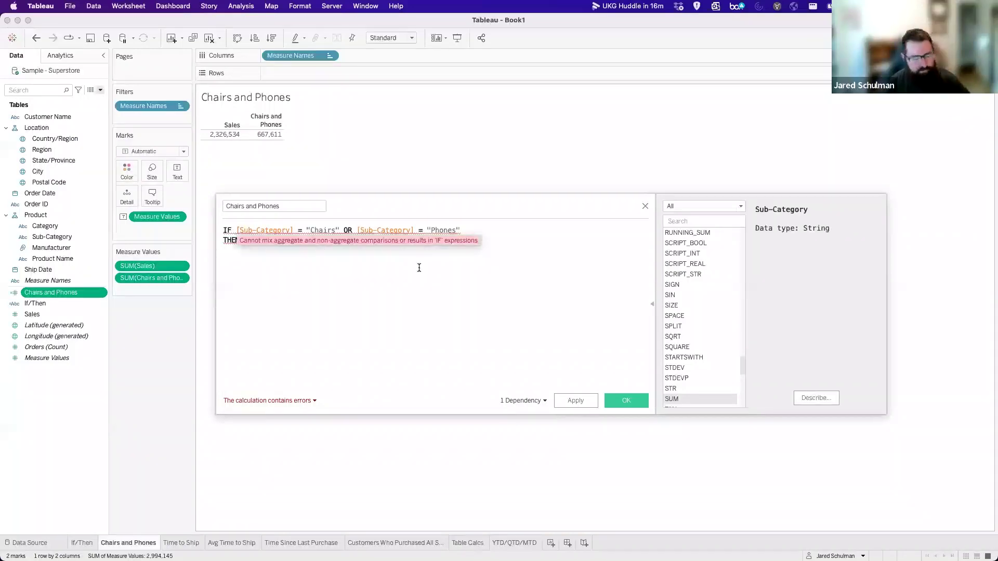
type("ATTR(")
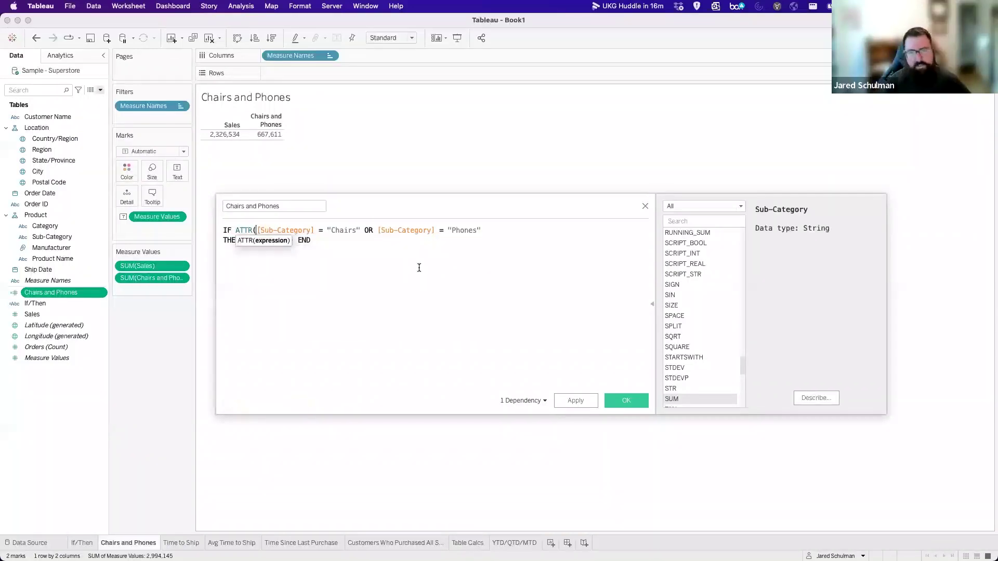
key("Right")
key("Right")
key("Right")
key("Right")
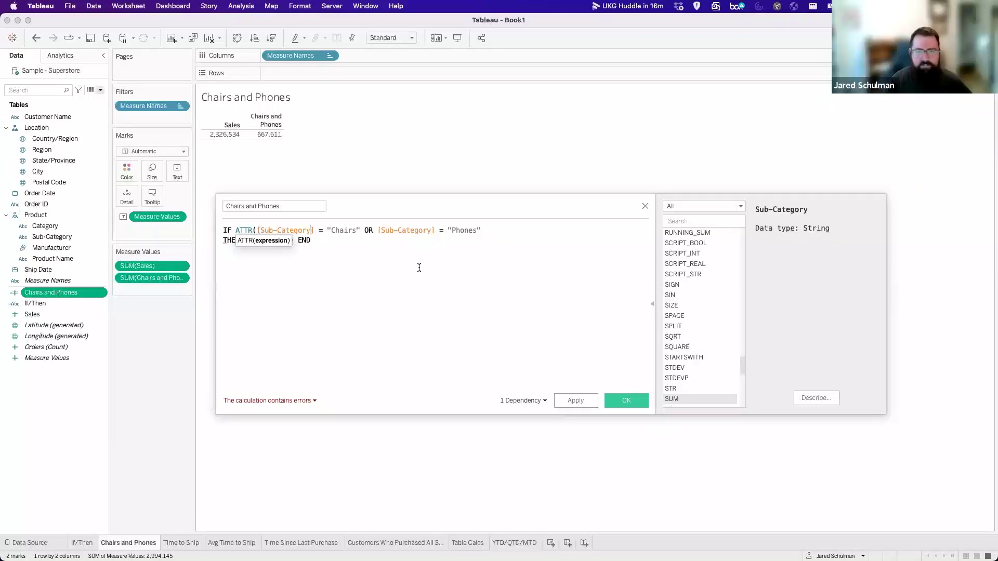
type(")")
Wrap the second [Sub-Category] reference, compared with "Phones", in the ATTR() function.
key("Right")
key("Right")
key("Right")
key("Right")
key("Right")
key("Right")
key("Right")
key("Right")
key("Right")
key("Right")
key("Right")
key("Right")
key("Right")
key("Right")
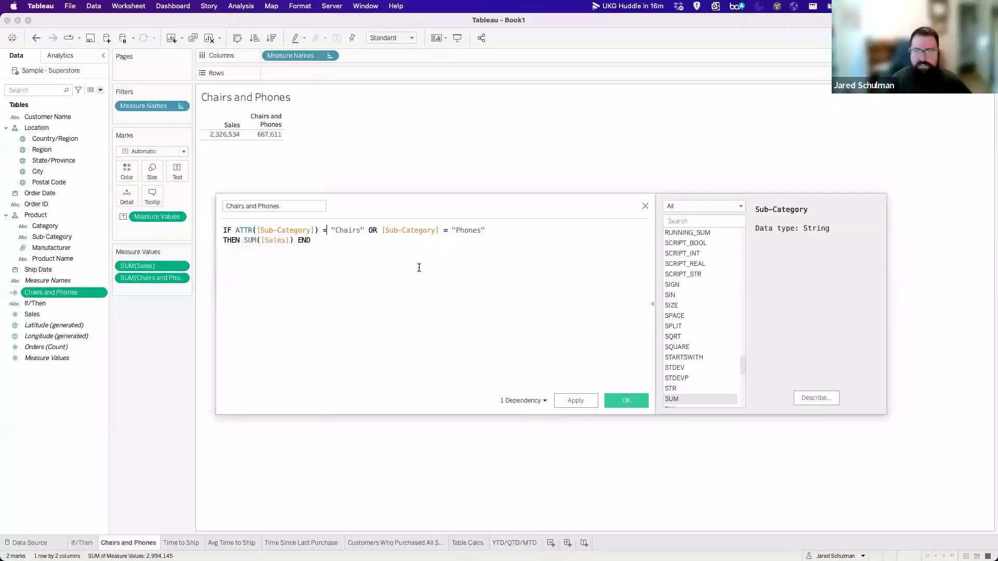
type("ATTR(")
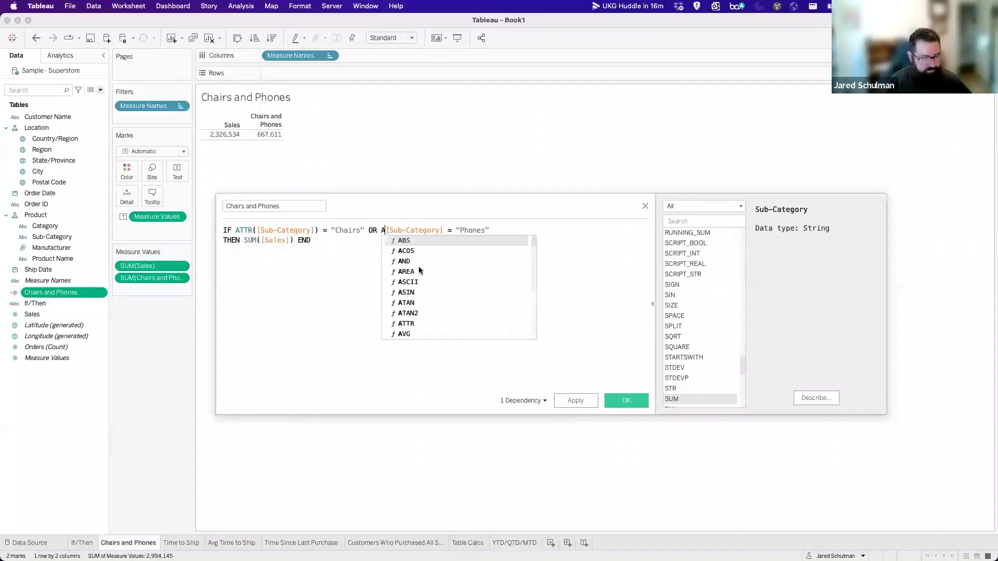
key("Right")
key("Right")
key("Right")
key("Right")
key("Right")
key("Right")
key("Right")
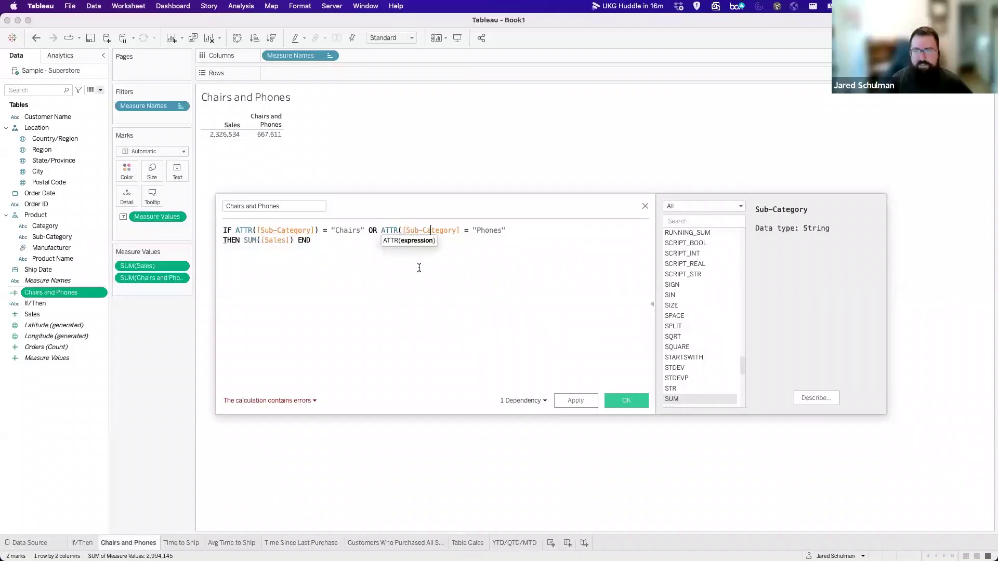
type(")")
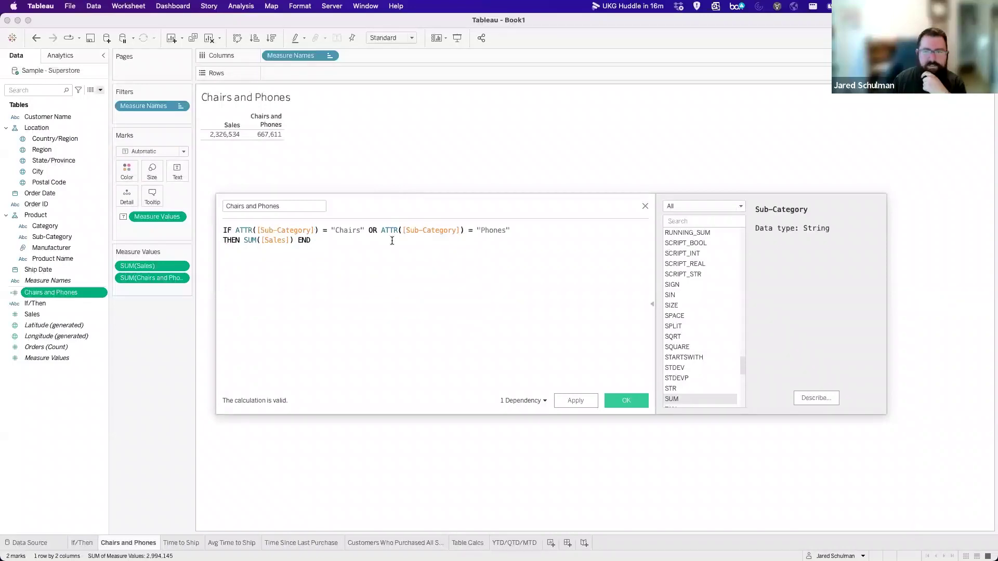
Apply and save the ATTR version of the calculation, and replace the invalid Chairs and Phones measure in Measure Values with the updated field.
left_click(581, 401)
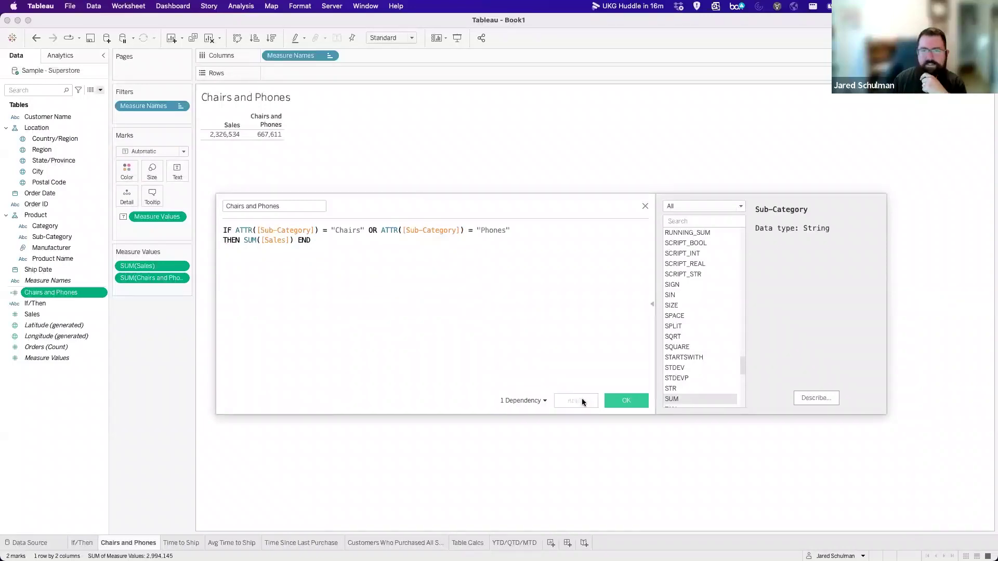
left_click(644, 400)
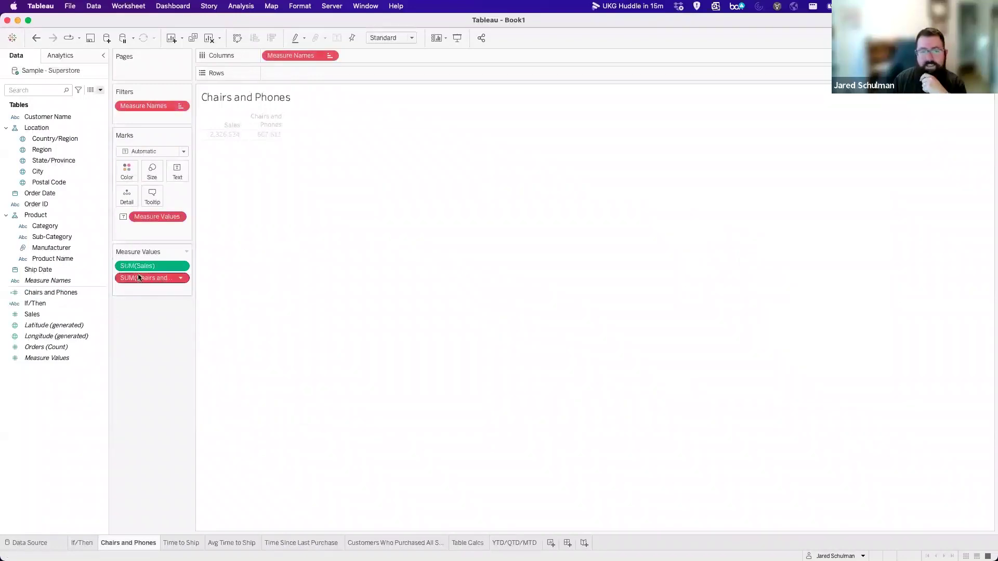
left_click_drag(55, 294, 152, 279)
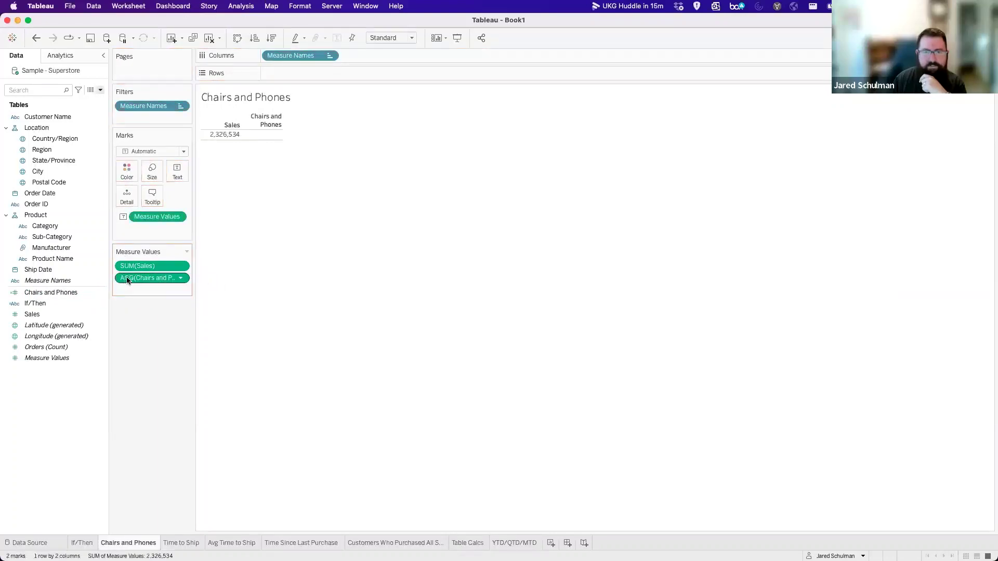
Check the Chairs and Phones value, break the table down by Sub-Category in Rows, and remove Sub-Category again.
mouse_move(266, 141)
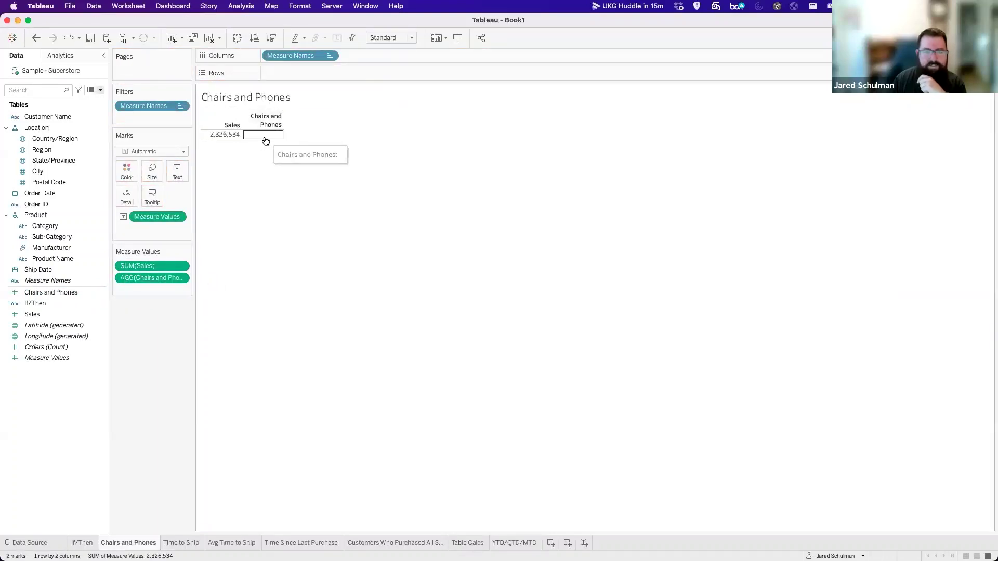
mouse_move(277, 139)
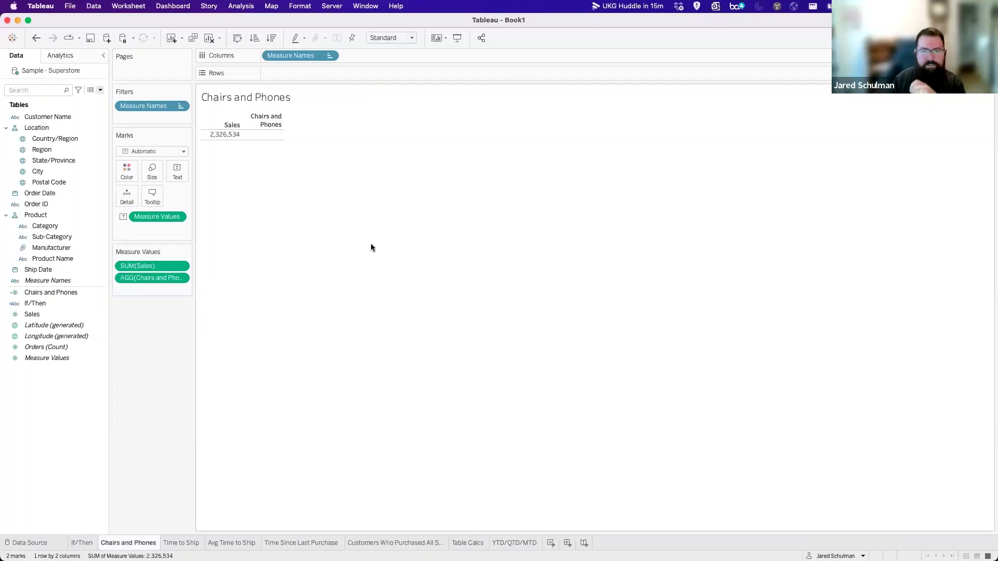
left_click_drag(52, 237, 344, 72)
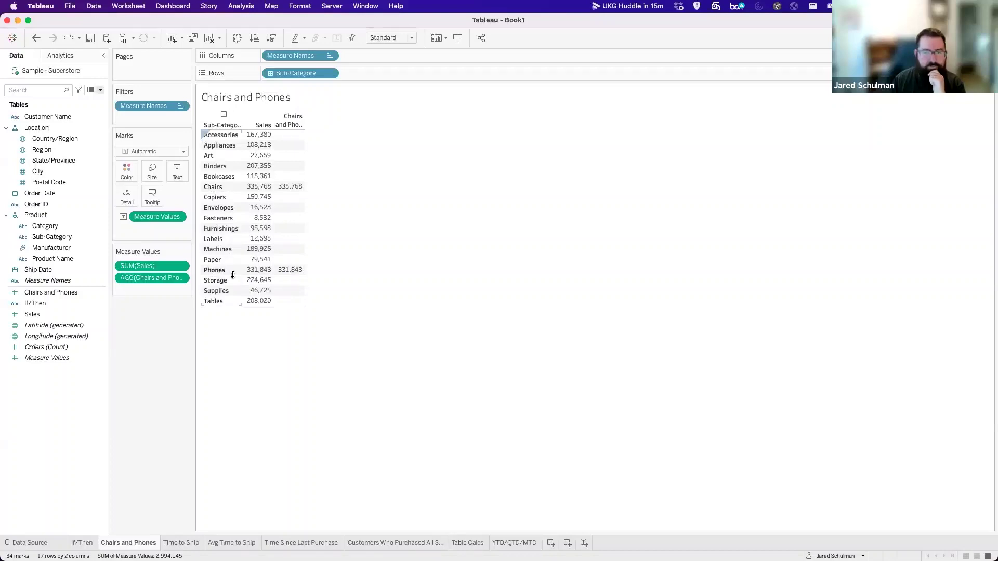
left_click_drag(305, 73, 161, 333)
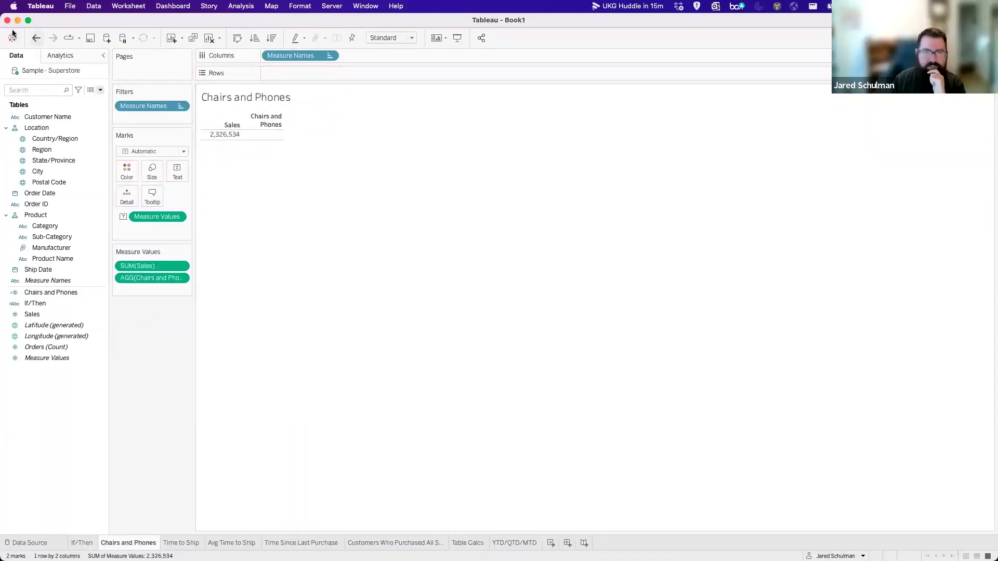
Undo the recent changes back to the SUM-aggregated Chairs and Phones measure without ATTR.
left_click(35, 38)
left_click(36, 38)
left_click(36, 38)
left_click(36, 38)
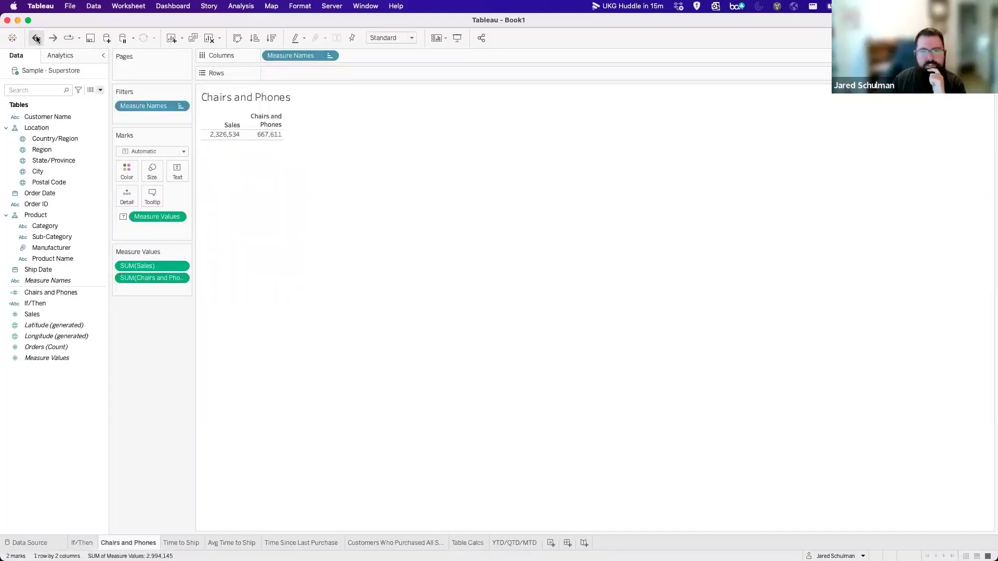
Edit the Chairs and Phones calculation so the entire IF expression is wrapped in SUM(), and save it.
right_click(60, 293)
left_click(101, 345)
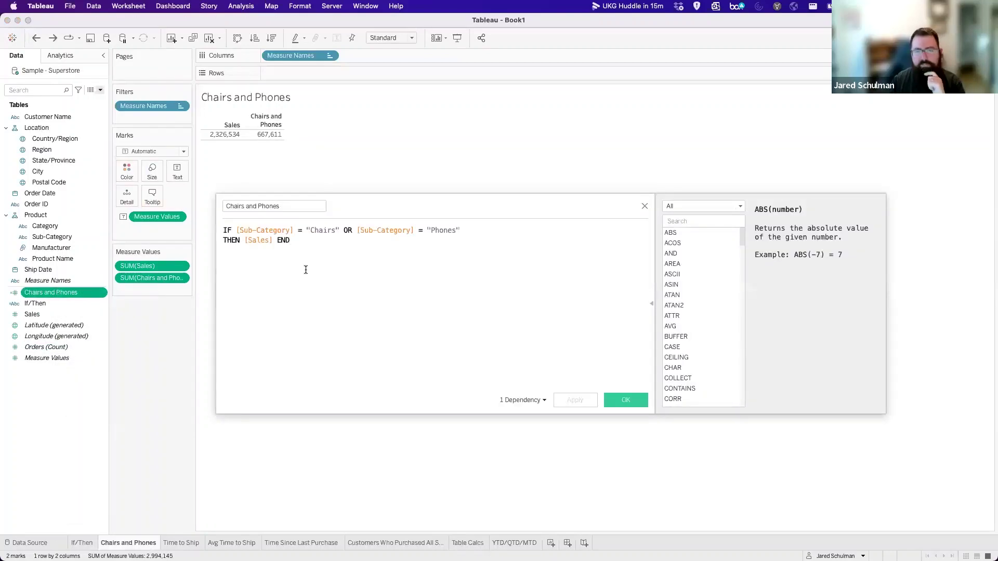
key("super+Up")
type("SUM(")
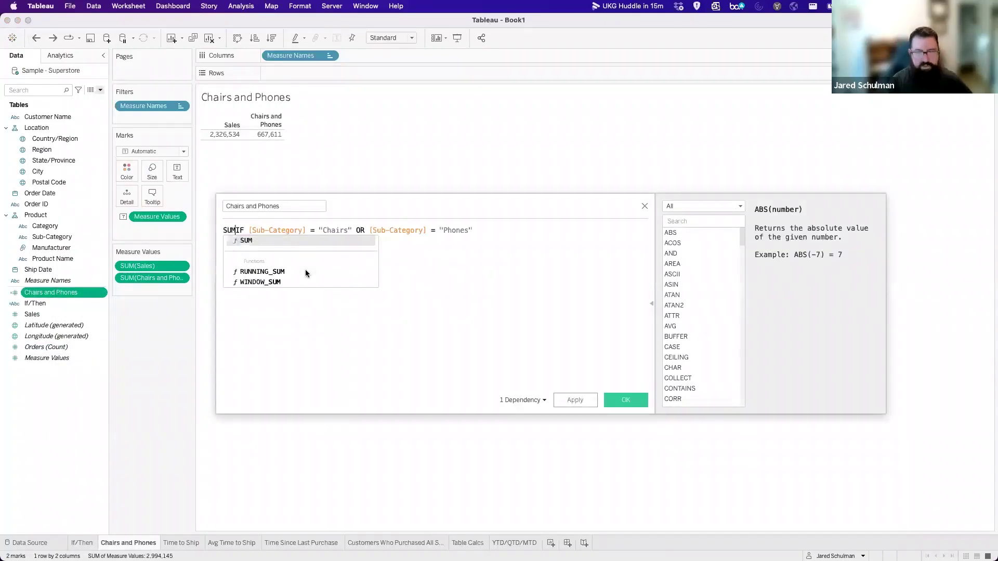
key("super+Down")
type(")")
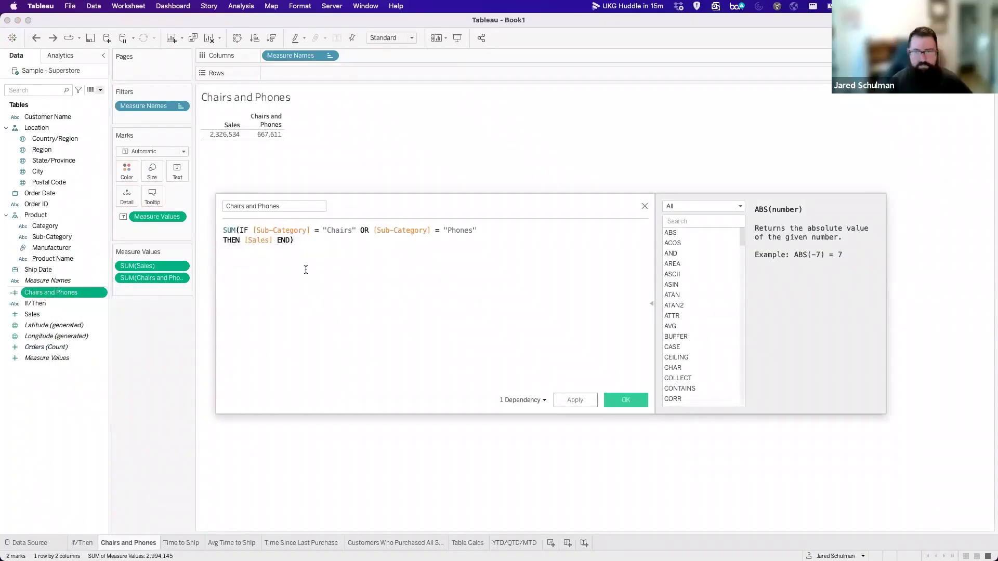
left_click(626, 400)
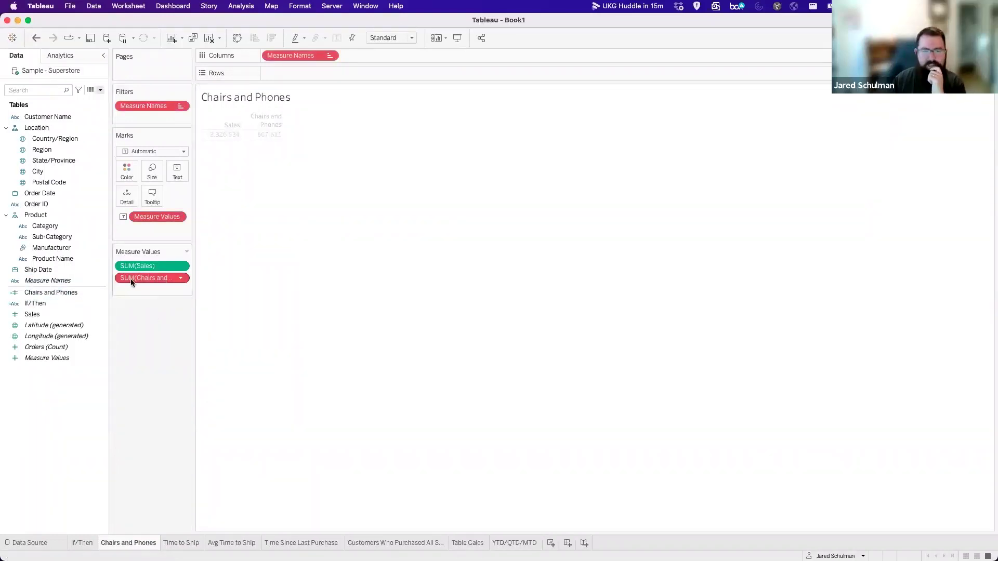
Replace the invalid Chairs and Phones measure in Measure Values with the updated field and inspect its value in the table.
mouse_move(131, 282)
left_click_drag(50, 292, 145, 278)
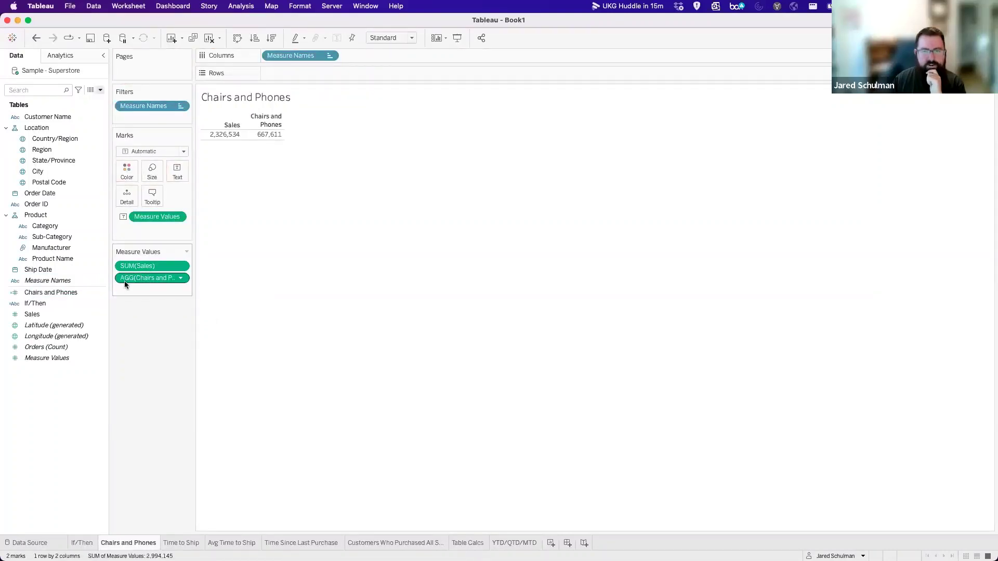
mouse_move(270, 139)
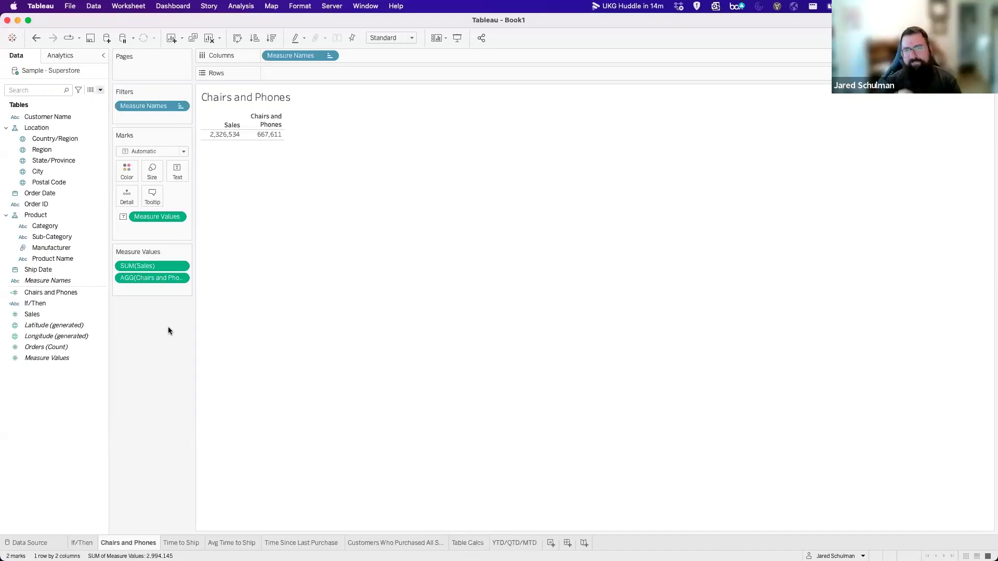
left_click(51, 302)
left_click(56, 295)
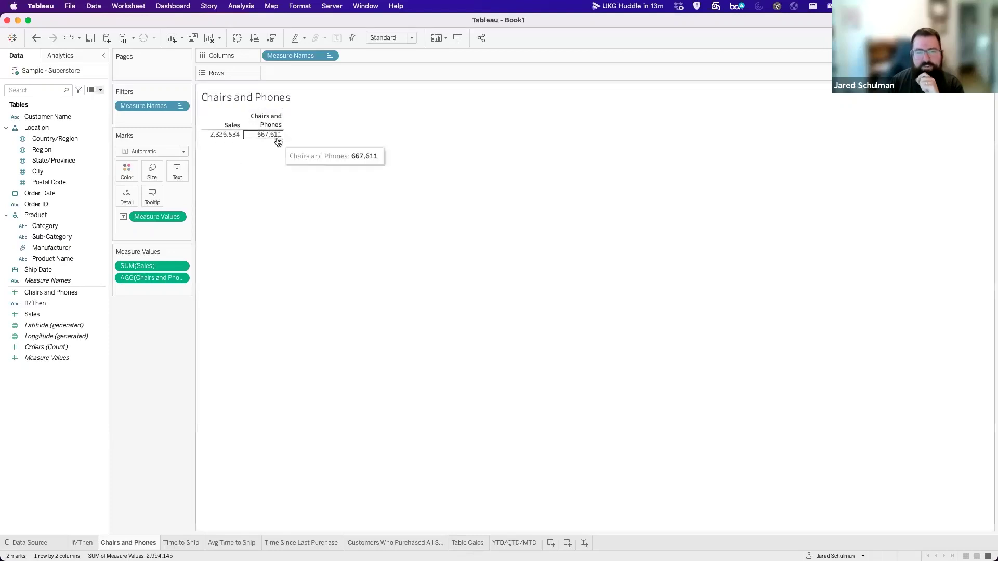
Open the Time to Ship sheet and add Customer Name and Order ID to Rows.
left_click(180, 543)
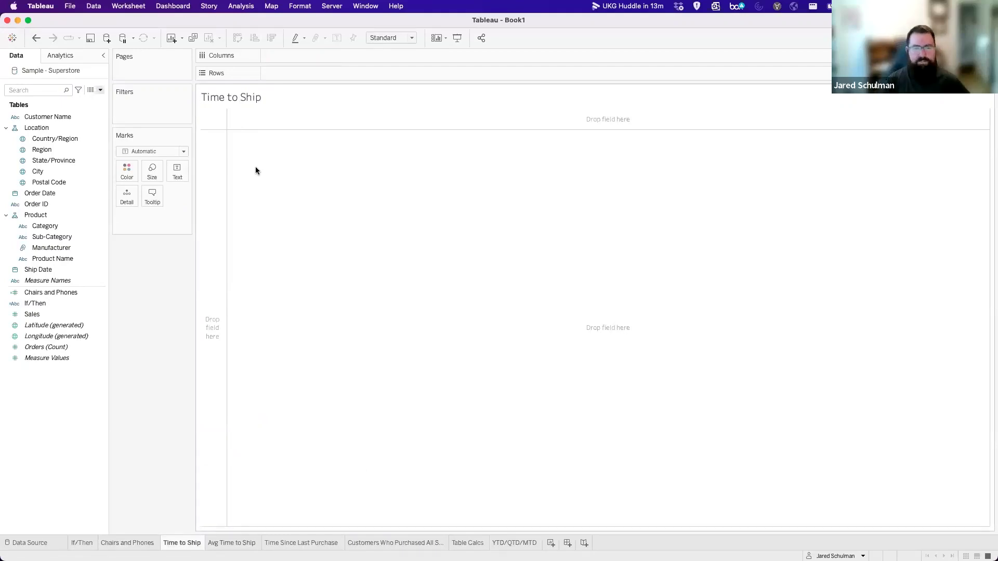
left_click(53, 118)
left_click_drag(53, 118, 341, 70)
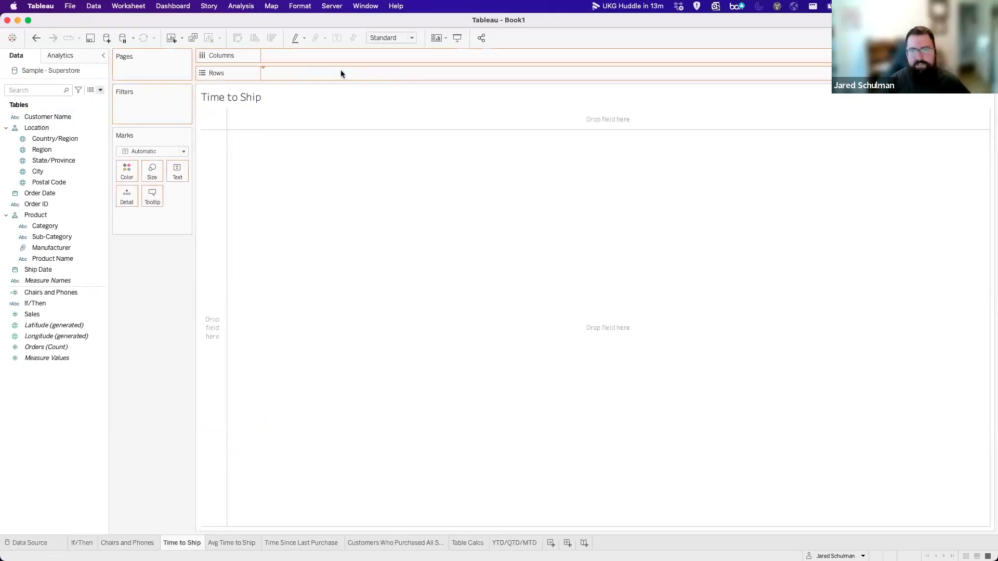
left_click_drag(53, 209, 436, 72)
left_click(73, 228)
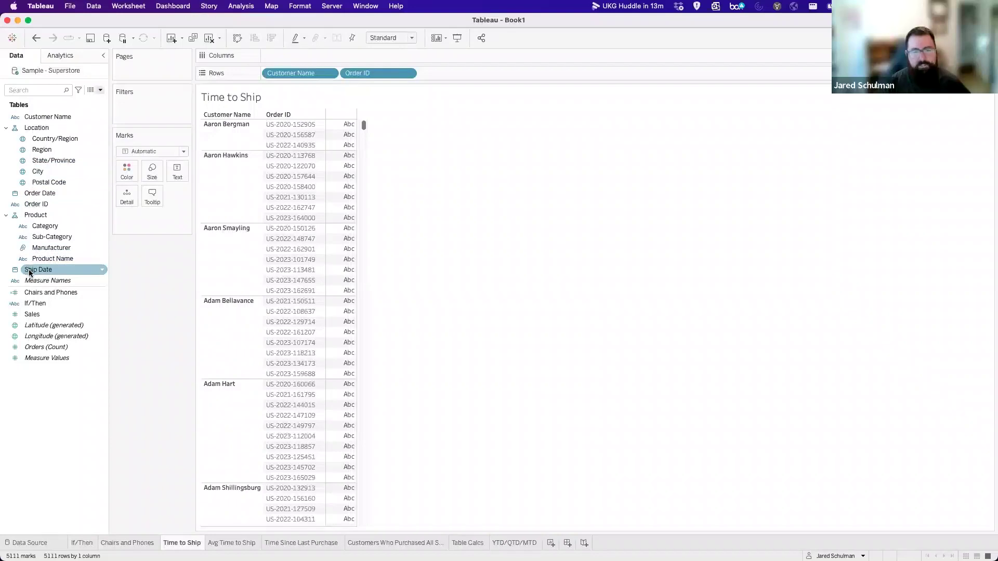
Add Ship Date and Order Date to Rows after Order ID, with Order Date placed before Ship Date.
double_click(447, 71)
type("ship")
key("Return")
key("Return")
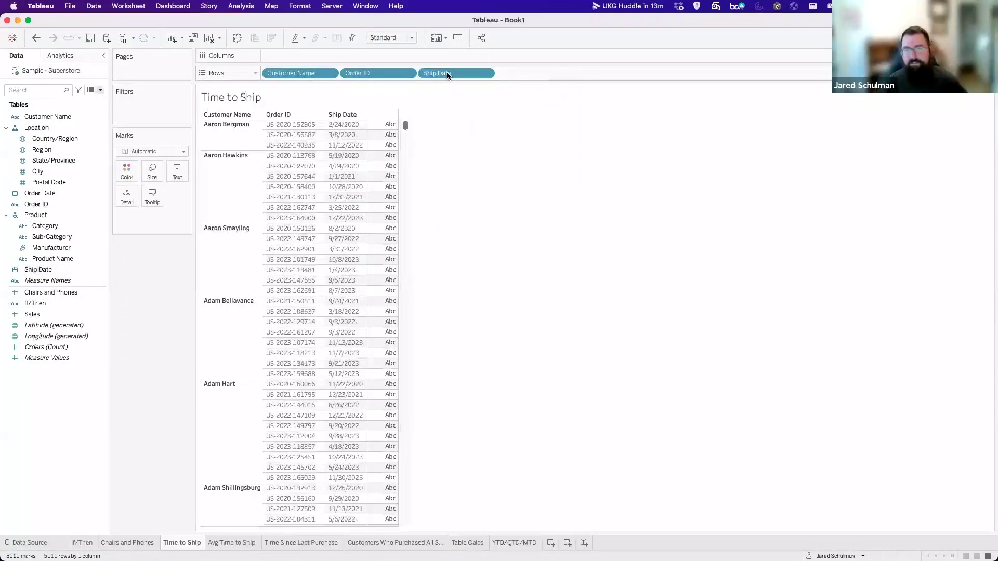
double_click(523, 73)
type("order")
key("Return")
key("Return")
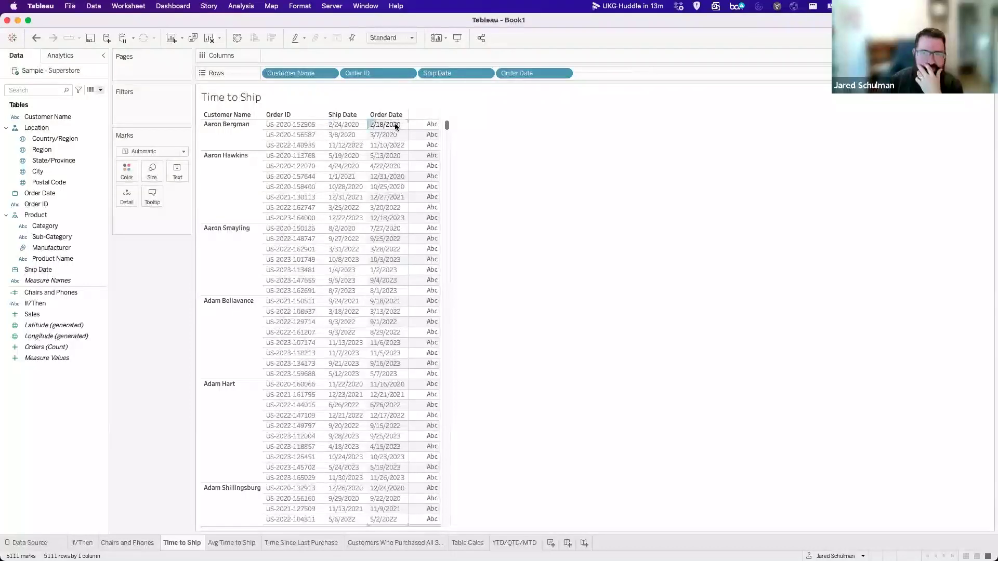
left_click_drag(440, 74, 621, 77)
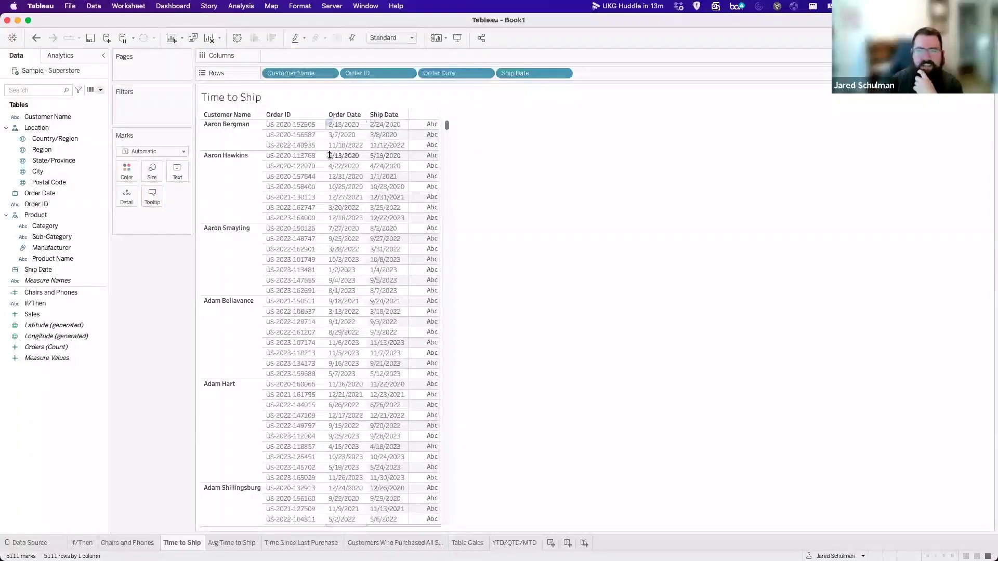
Create a calculated field named Ship Time.
left_click(100, 90)
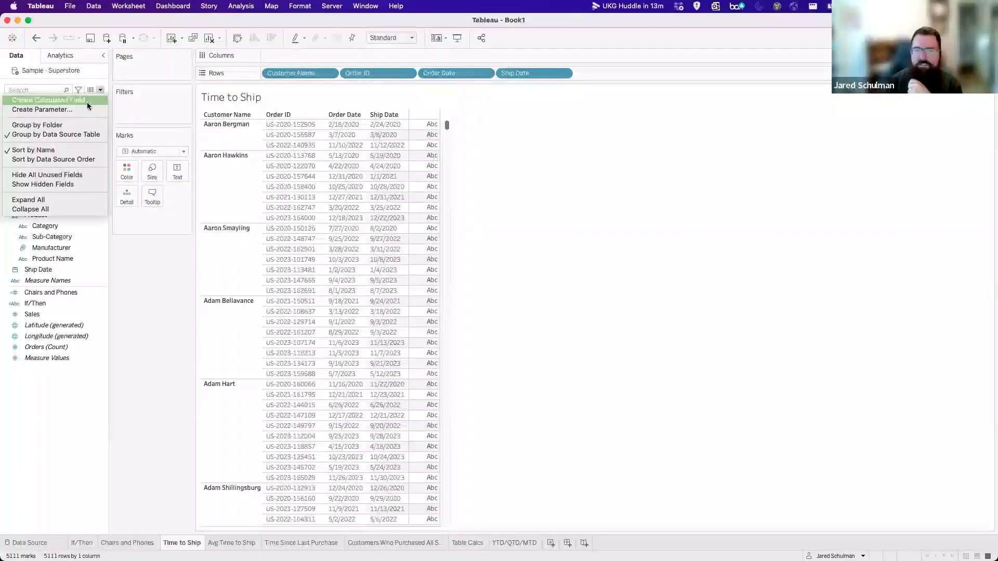
left_click(86, 100)
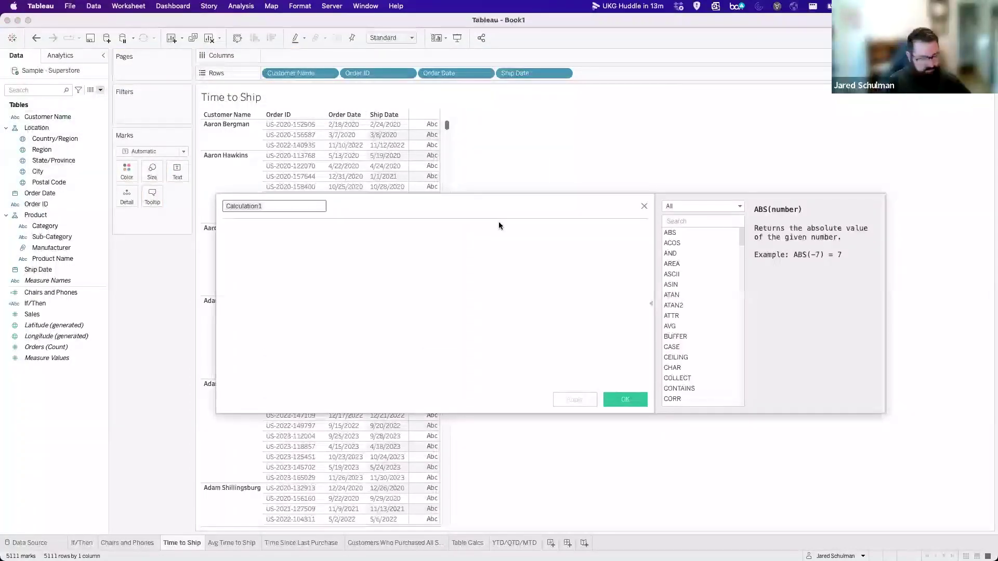
type("Ship Time")
key("Tab")
Define the Ship Time formula as DATEDIFF('day',[Order Date],[Ship Date]) and save the calculated field.
type("DATED")
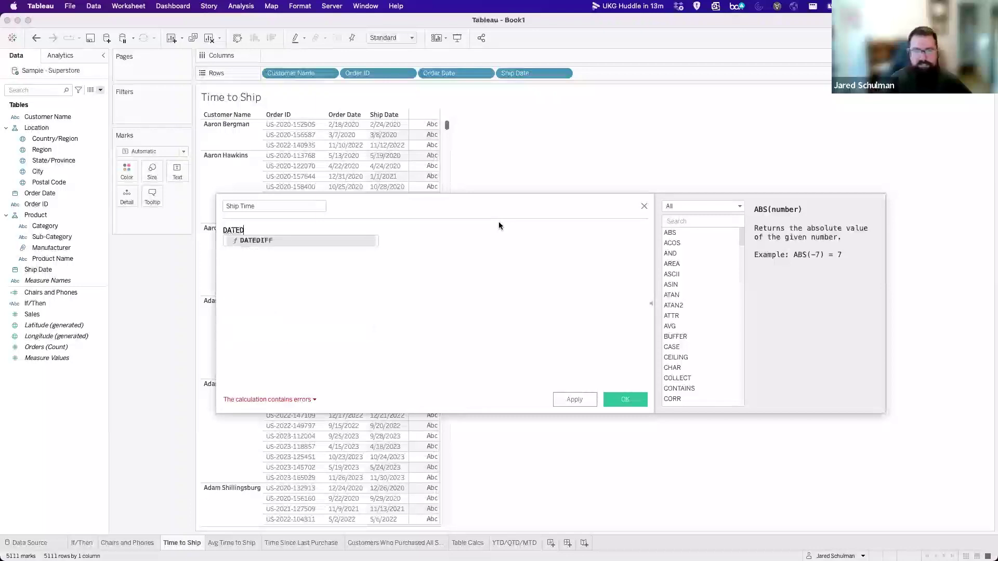
key("Return")
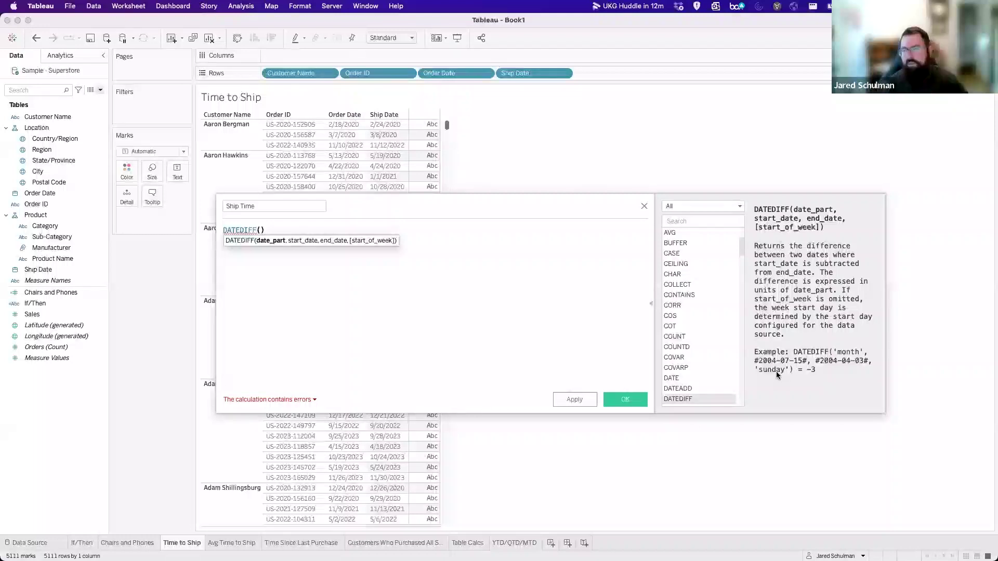
type("'")
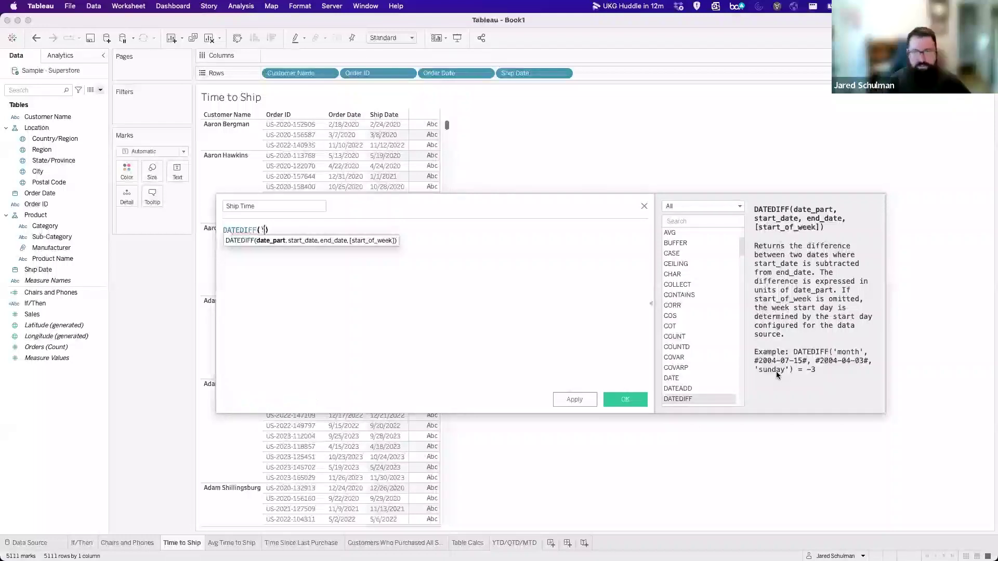
type("day'")
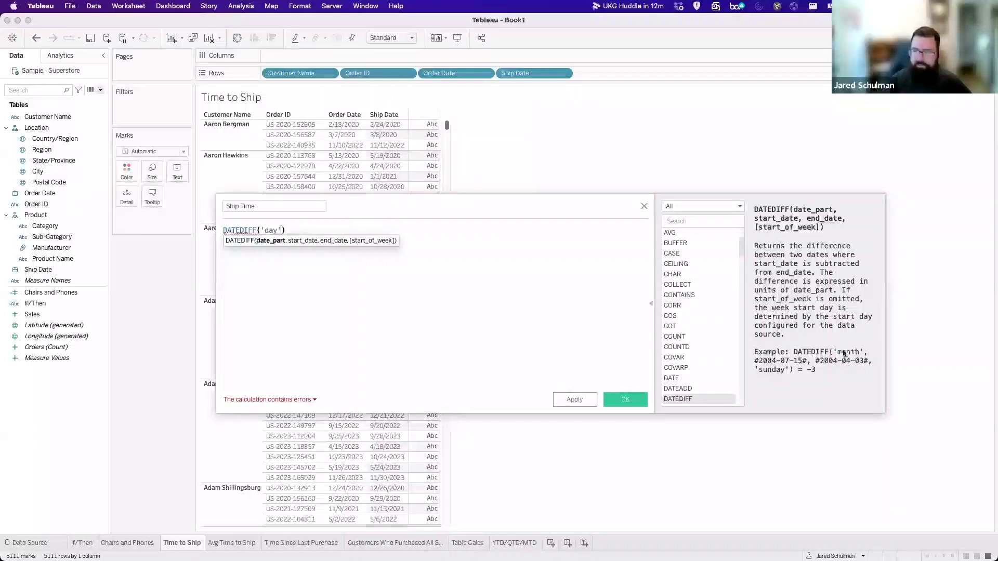
type(",or")
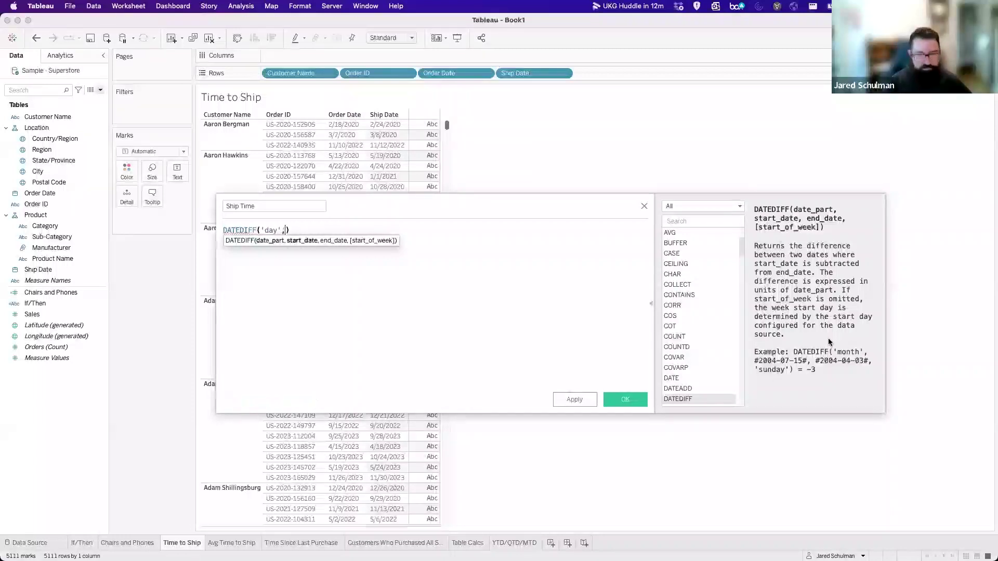
type("der")
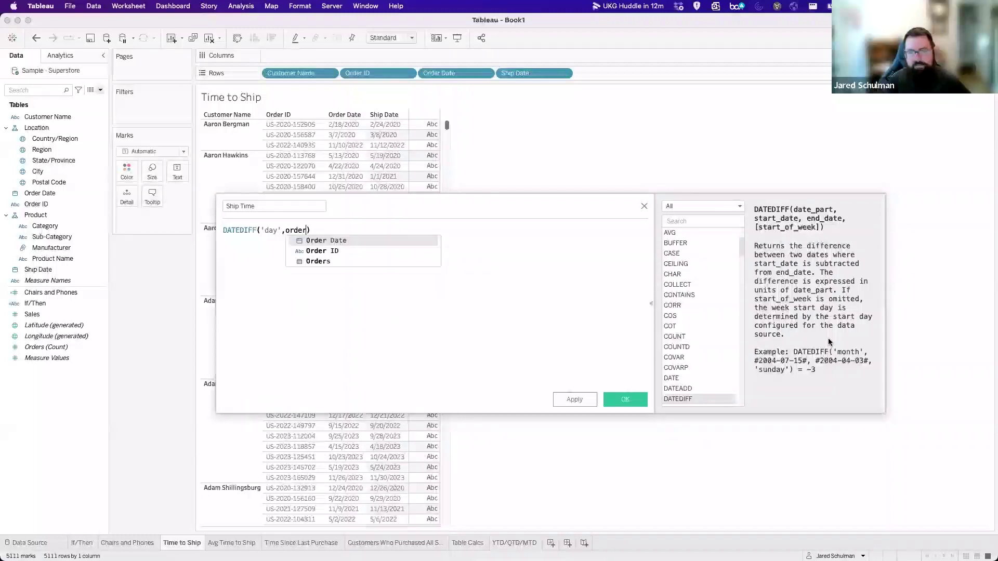
key("Return")
type(",ship")
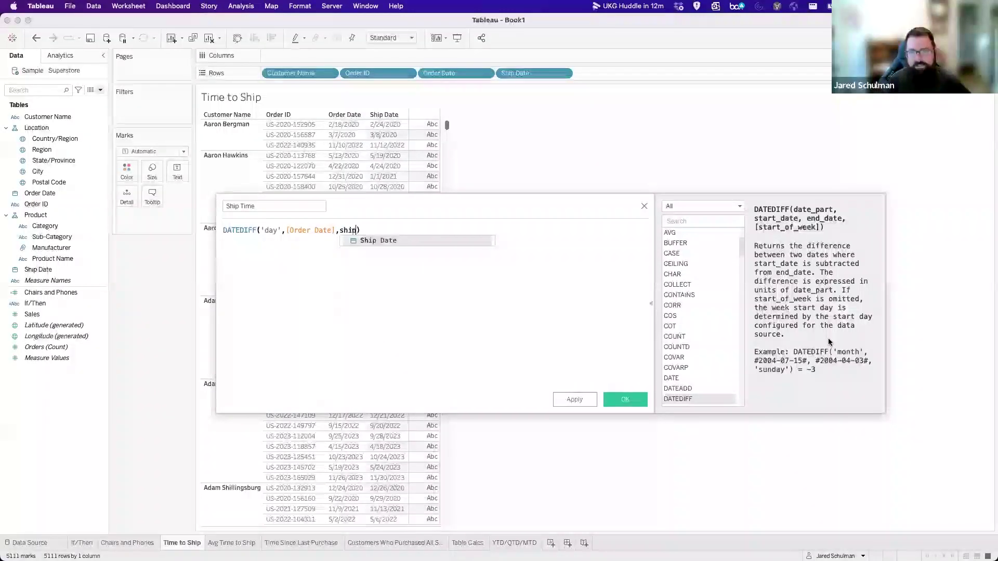
key("Return")
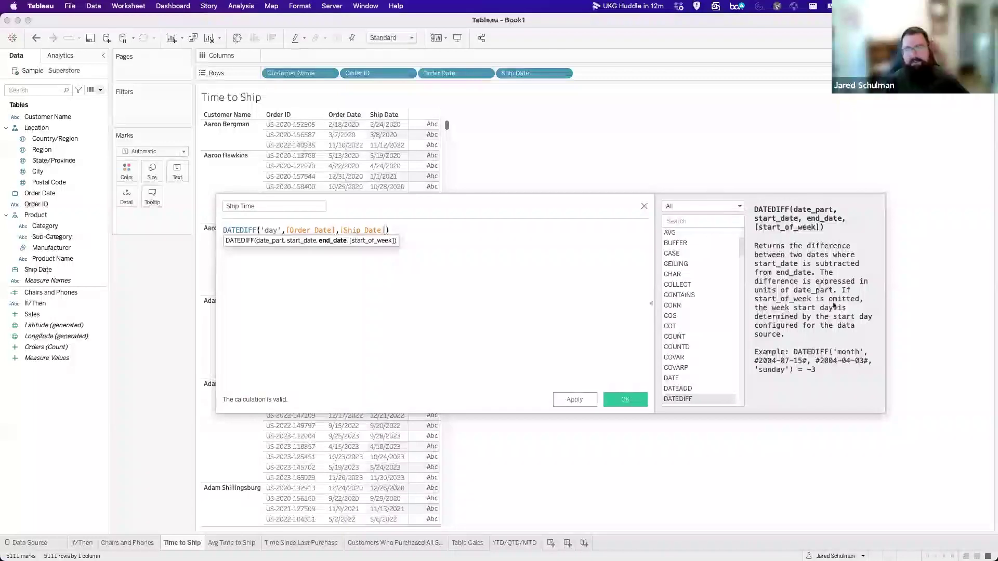
left_click(413, 248)
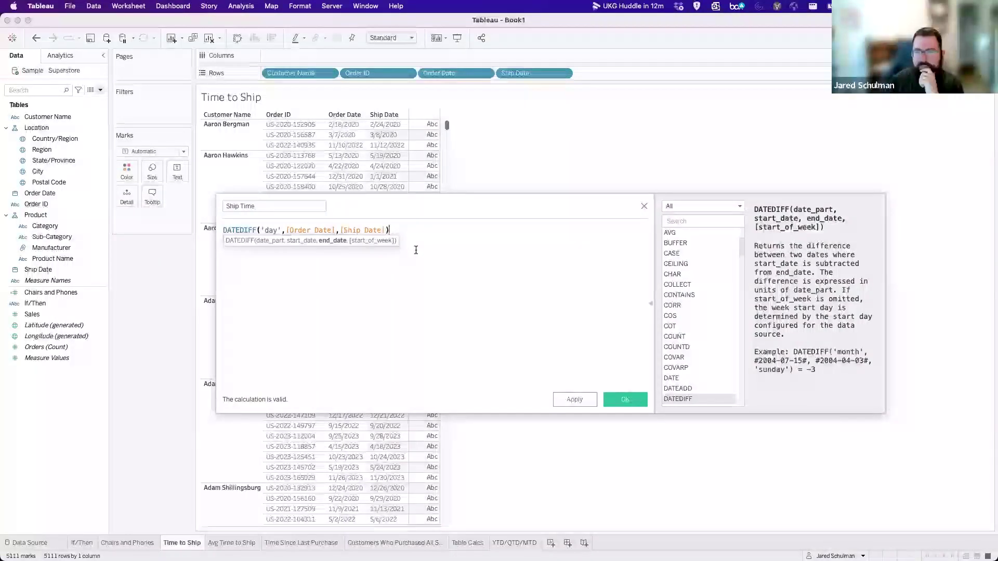
left_click(614, 400)
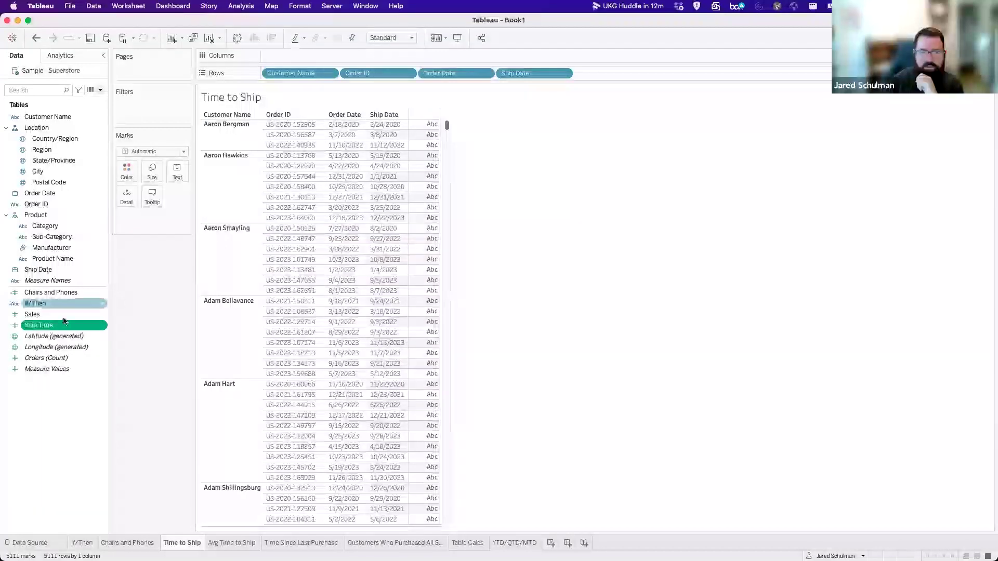
Add Ship Time as the values of the Time to Ship table.
left_click_drag(57, 330, 429, 190)
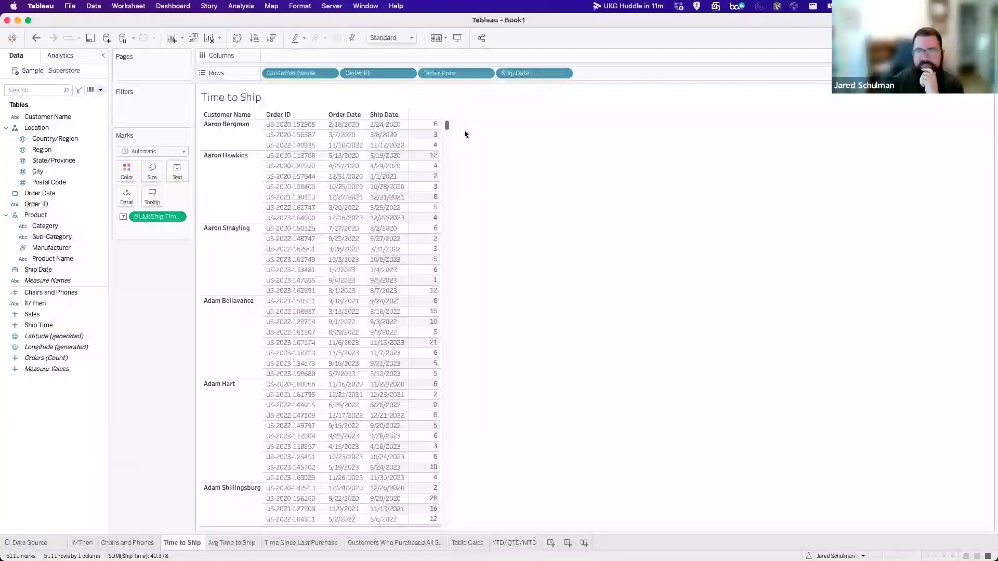
mouse_move(424, 142)
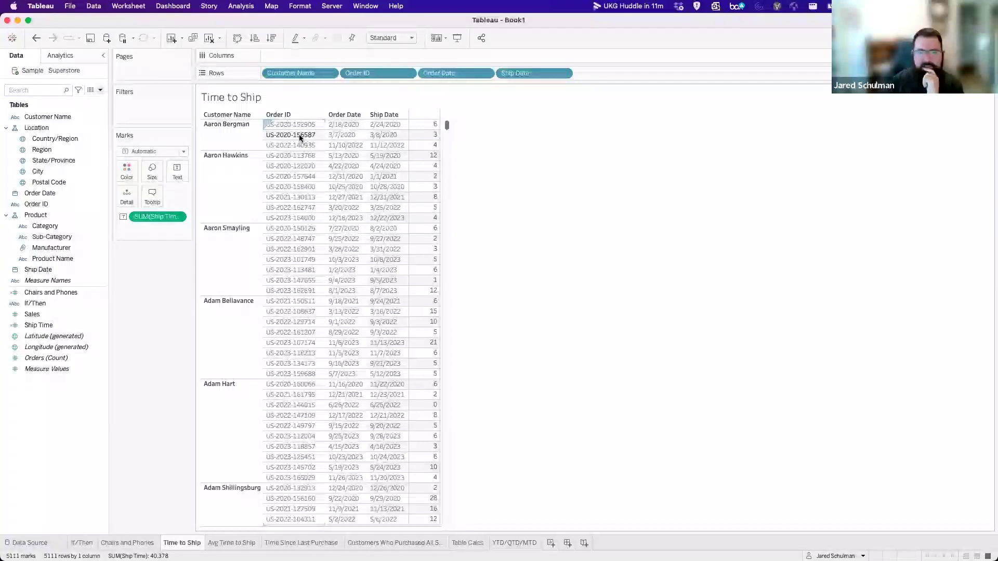
Break the orders down by Product Name with all members to inspect Ship Time per product, and remove Product Name from Rows.
left_click_drag(50, 260, 626, 73)
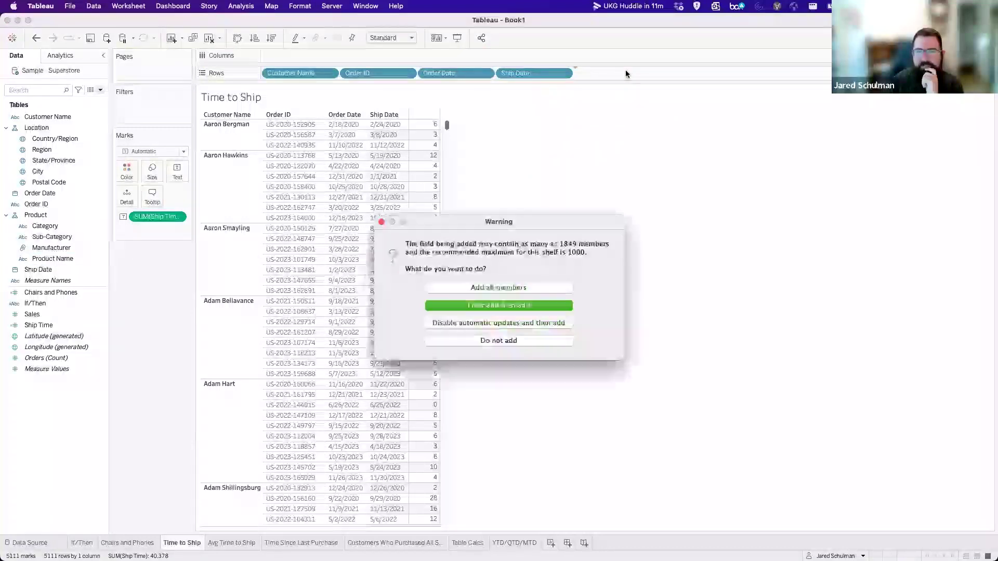
left_click(473, 287)
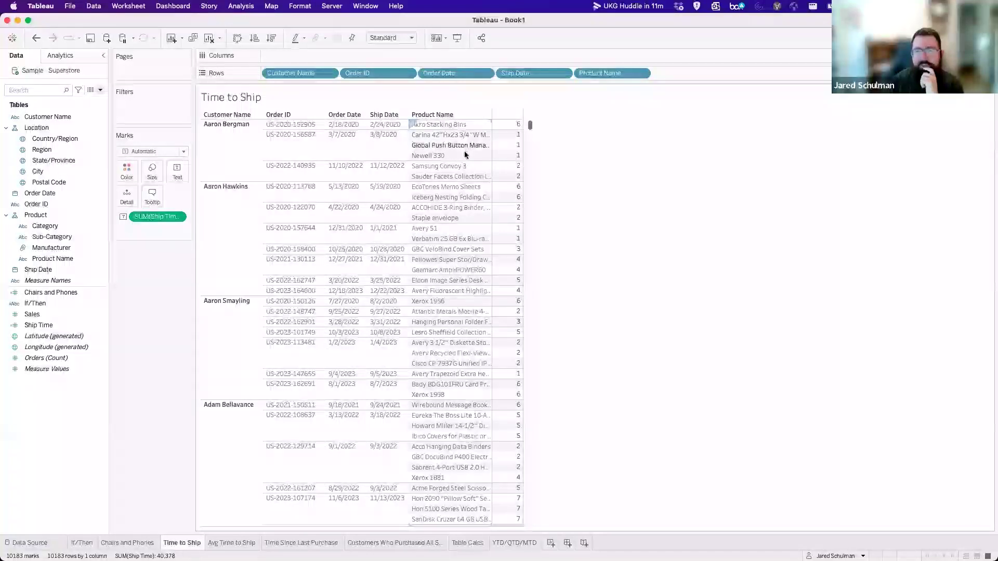
mouse_move(512, 155)
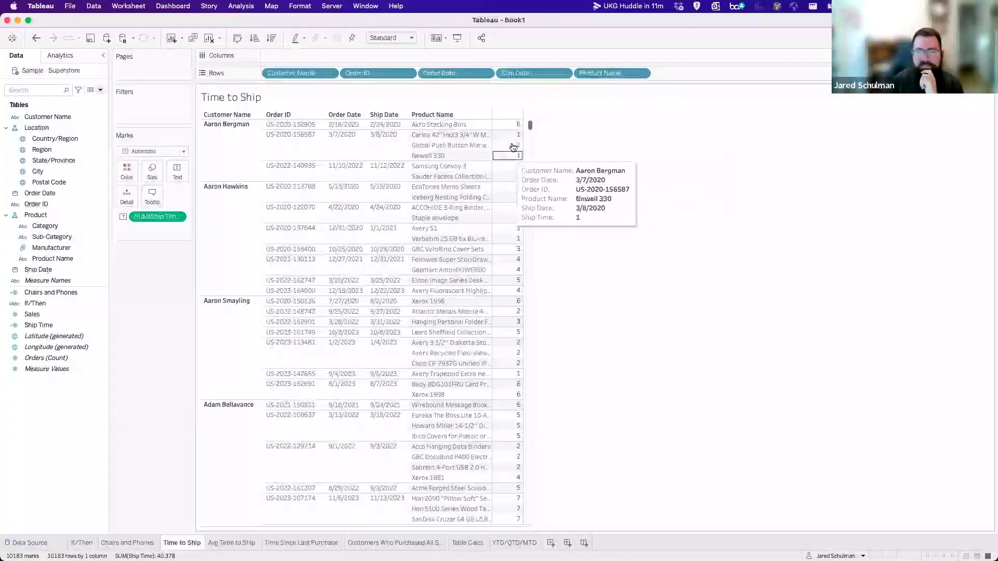
left_click_drag(608, 72, 163, 226)
Change the aggregation of Ship Time to Average and check the values against the order and ship dates.
left_click(176, 217)
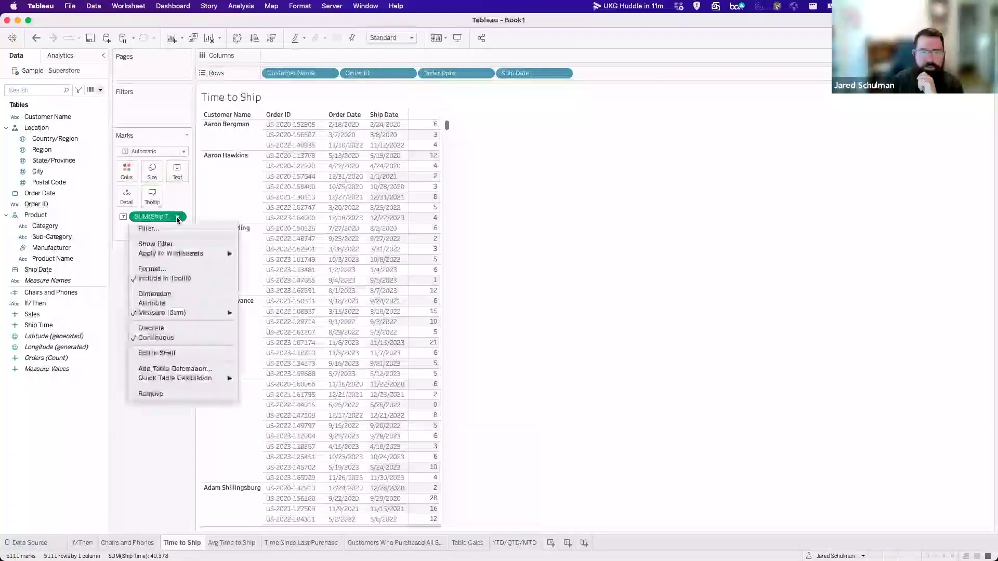
mouse_move(191, 313)
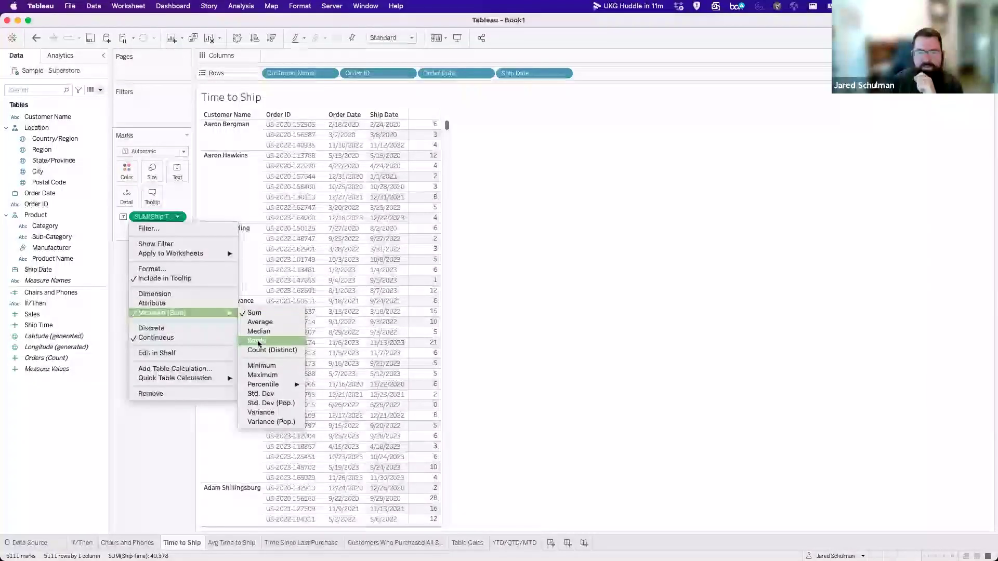
left_click(258, 324)
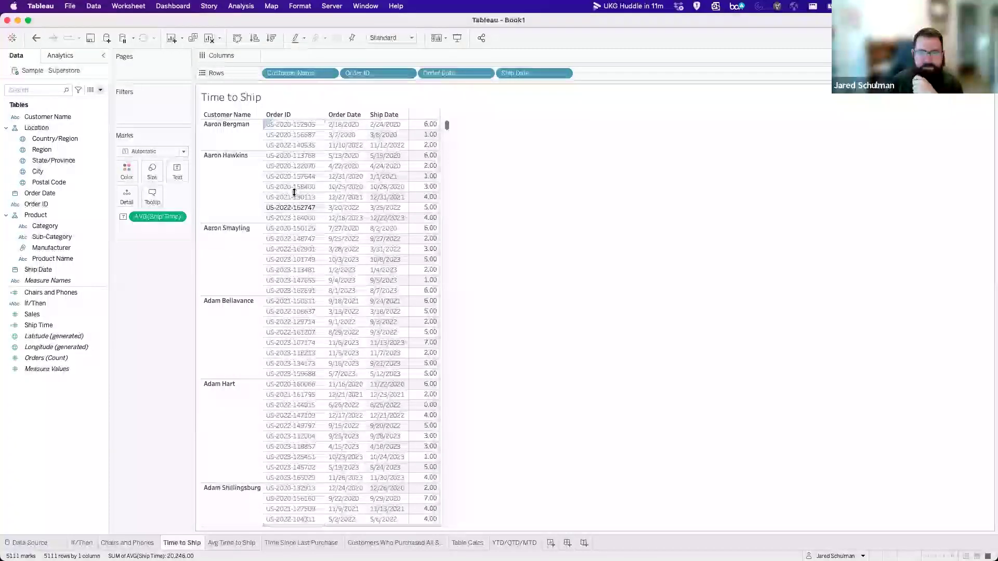
mouse_move(424, 175)
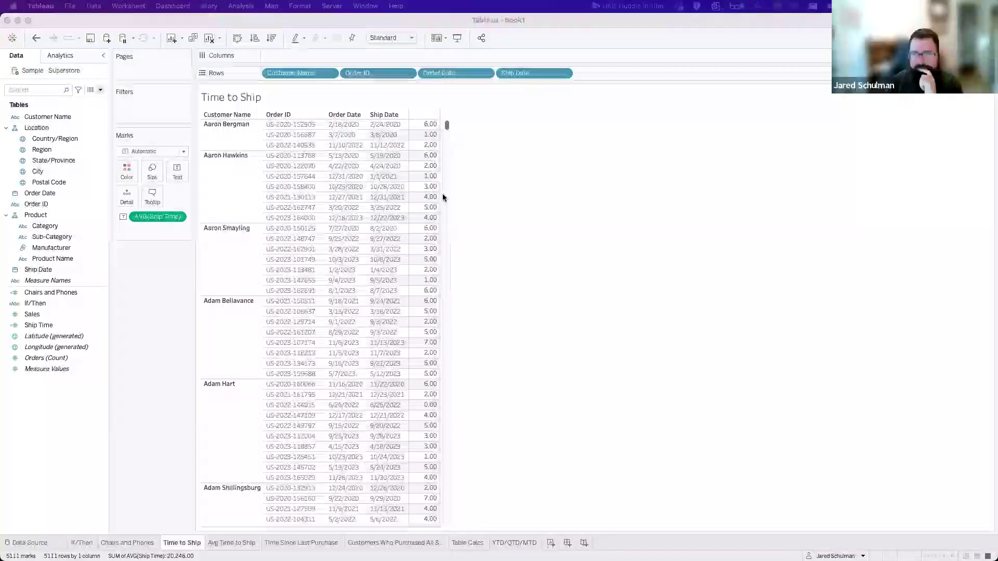
left_click(349, 117)
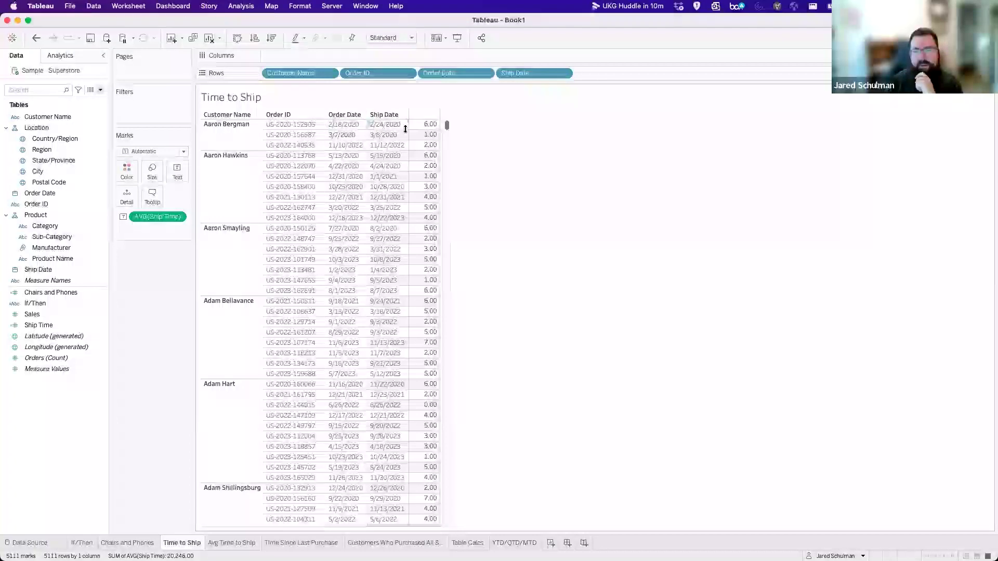
mouse_move(429, 226)
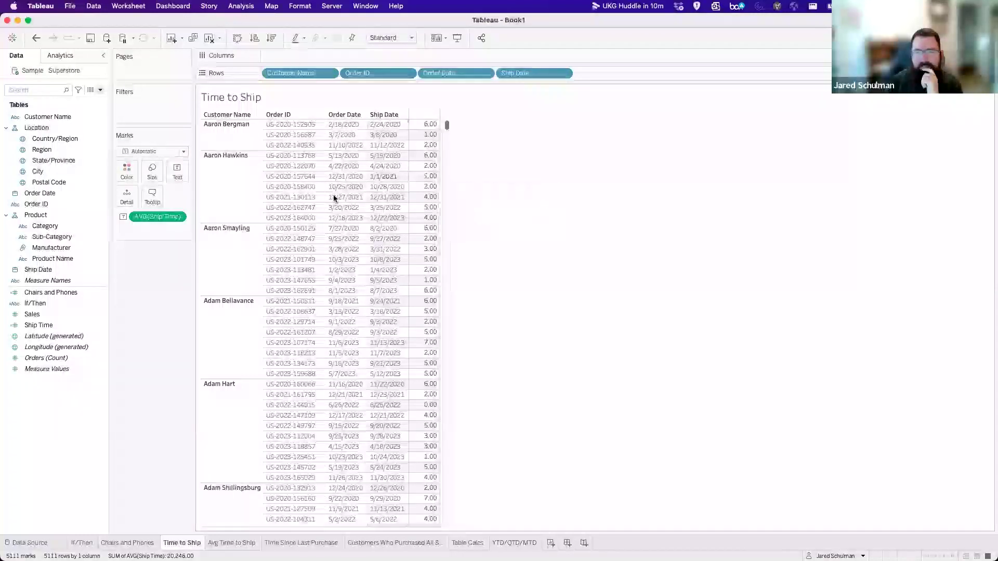
Open the Avg Time to Ship sheet and add Region to Rows.
left_click(233, 543)
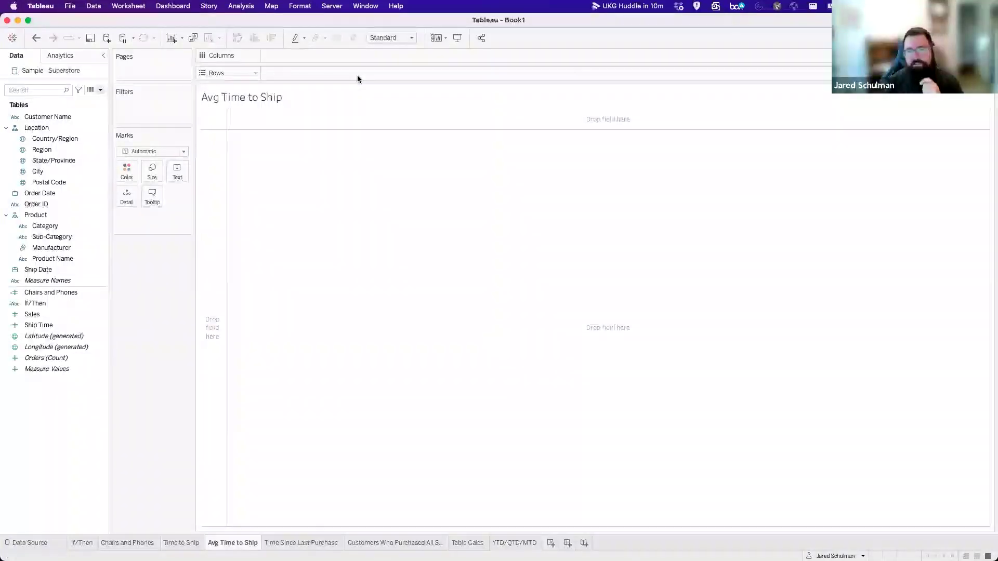
double_click(357, 76)
type("region")
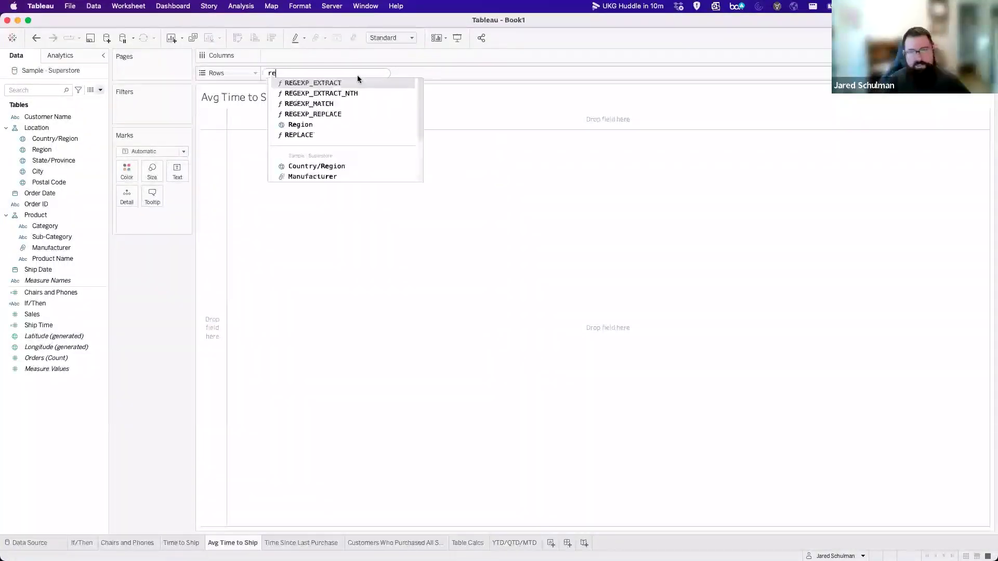
key("Return")
key("Return")
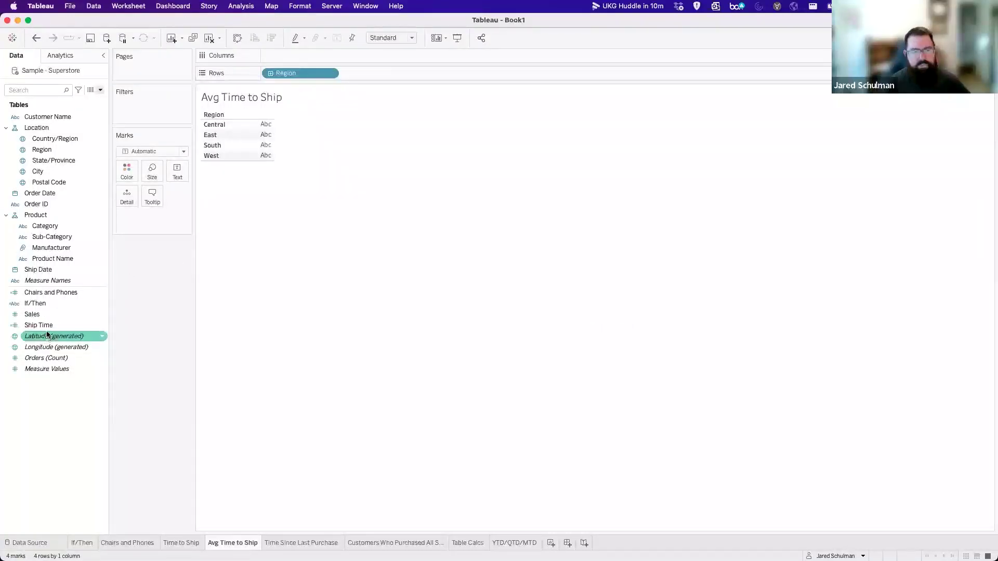
Add Ship Time as the values of the region table and set its aggregation to Average.
left_click_drag(50, 327, 261, 143)
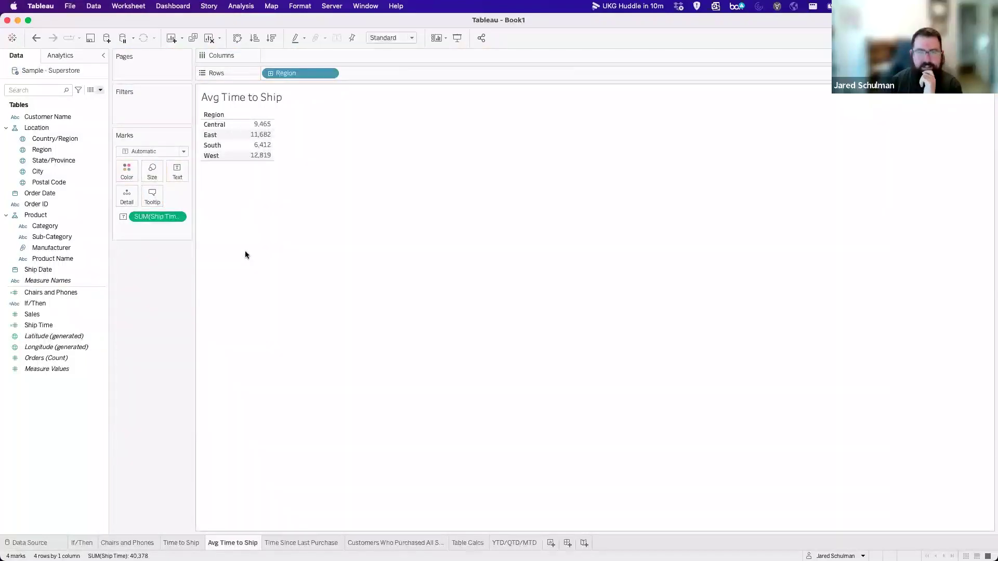
left_click(177, 216)
mouse_move(213, 382)
mouse_move(213, 309)
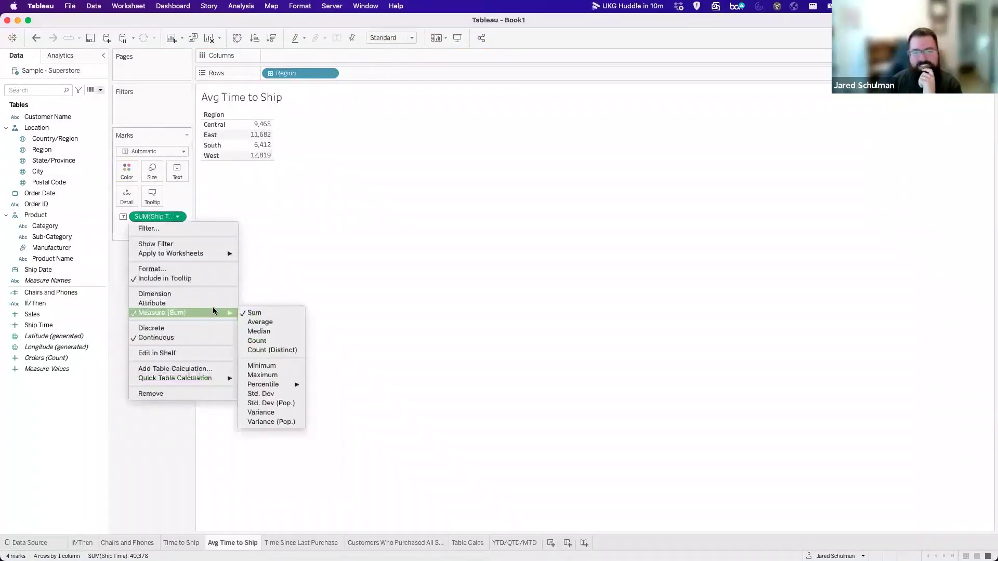
left_click(263, 322)
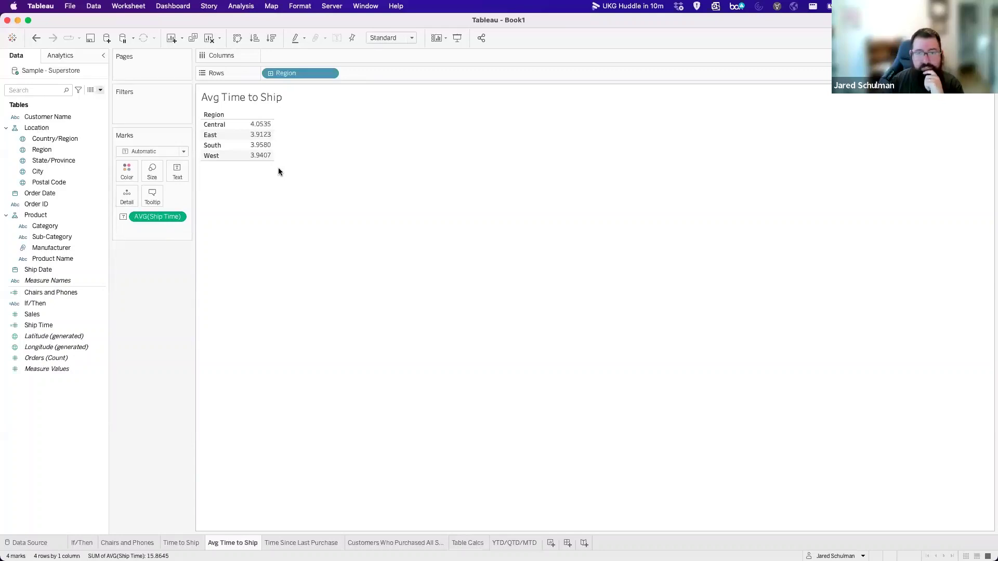
Drill down from Region to State/Province and remove Region from Rows.
left_click(52, 162)
left_click(269, 74)
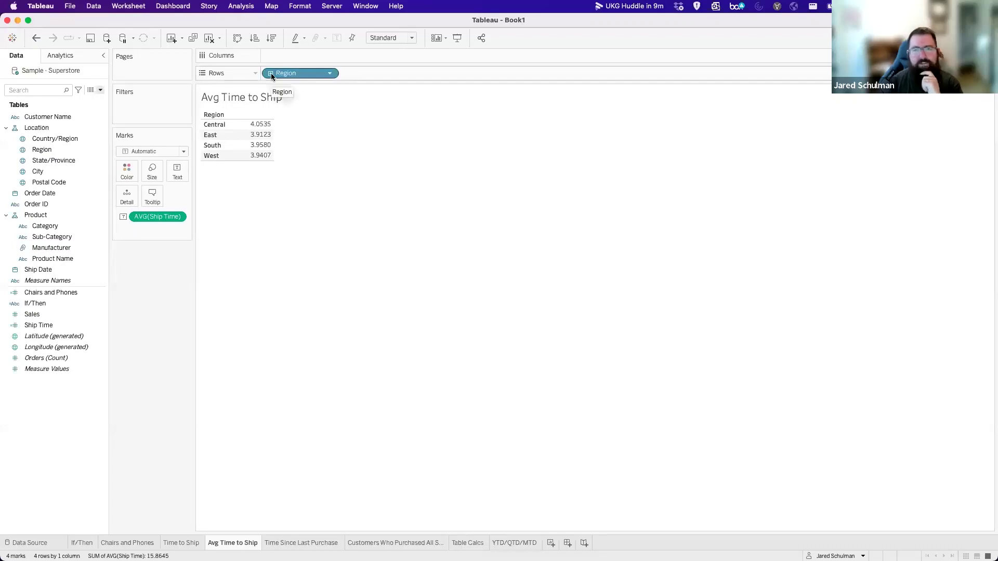
left_click(270, 73)
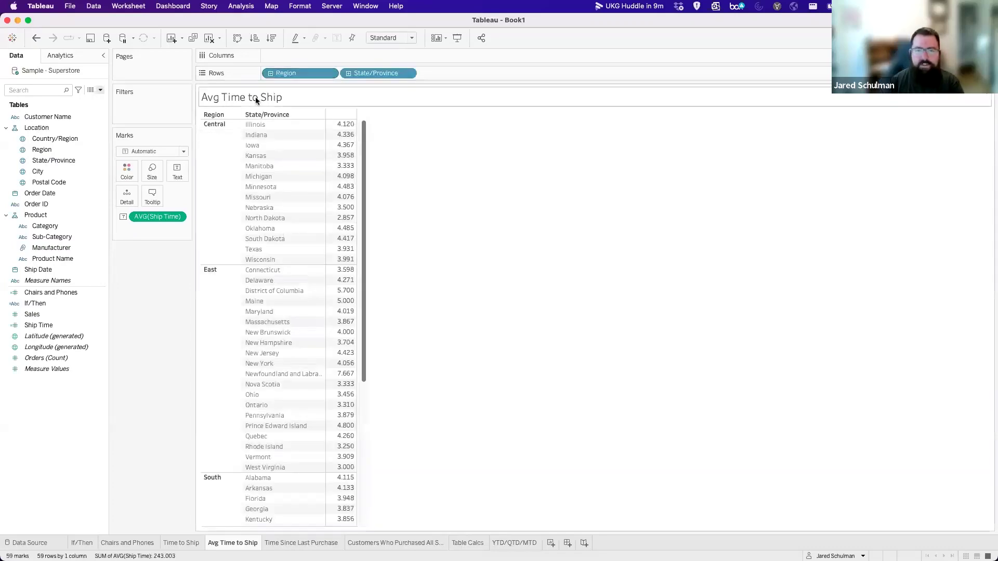
left_click_drag(299, 74, 152, 267)
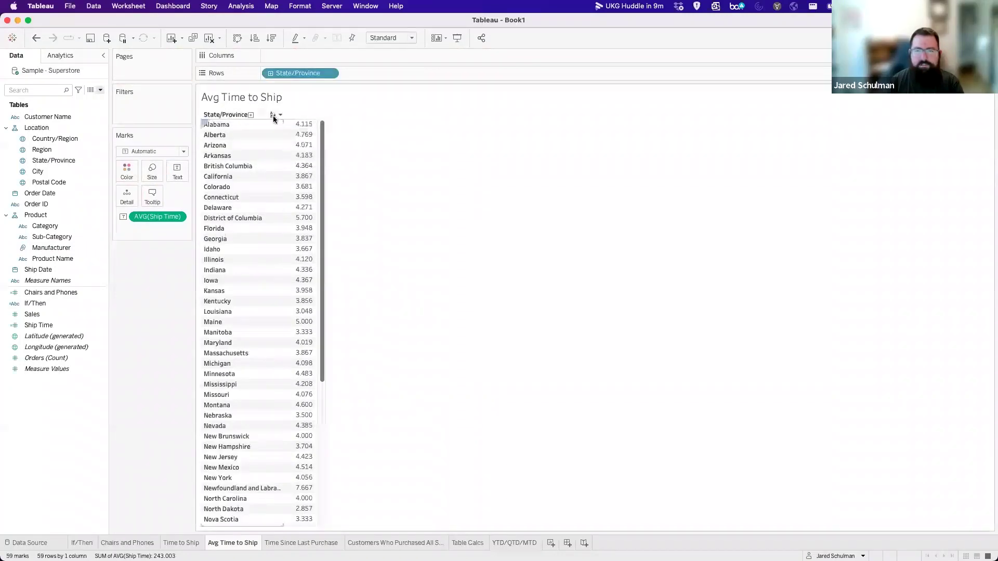
Sort State/Province by the field Ship Time, aggregated as Average, in descending order.
right_click(297, 72)
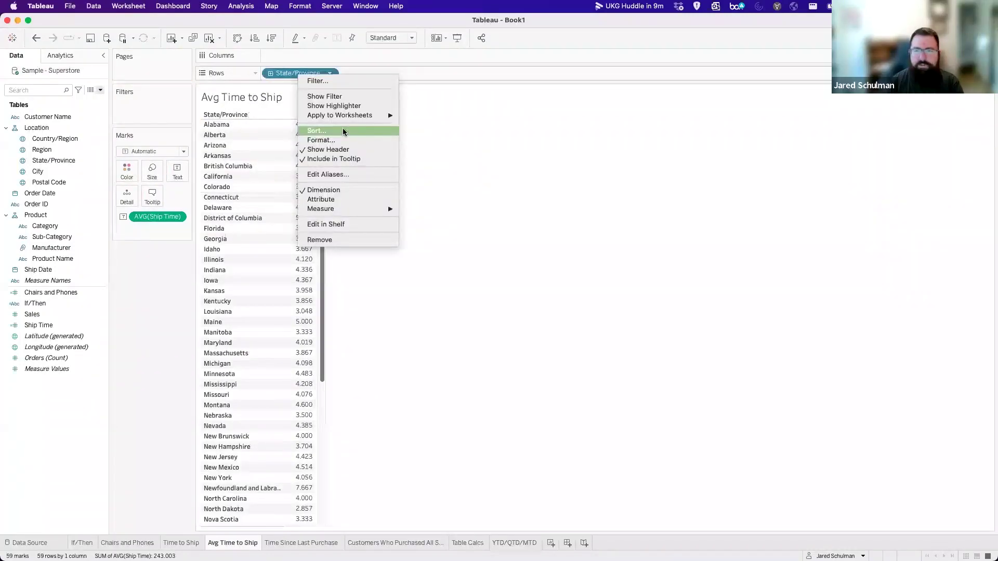
left_click(342, 130)
left_click(456, 278)
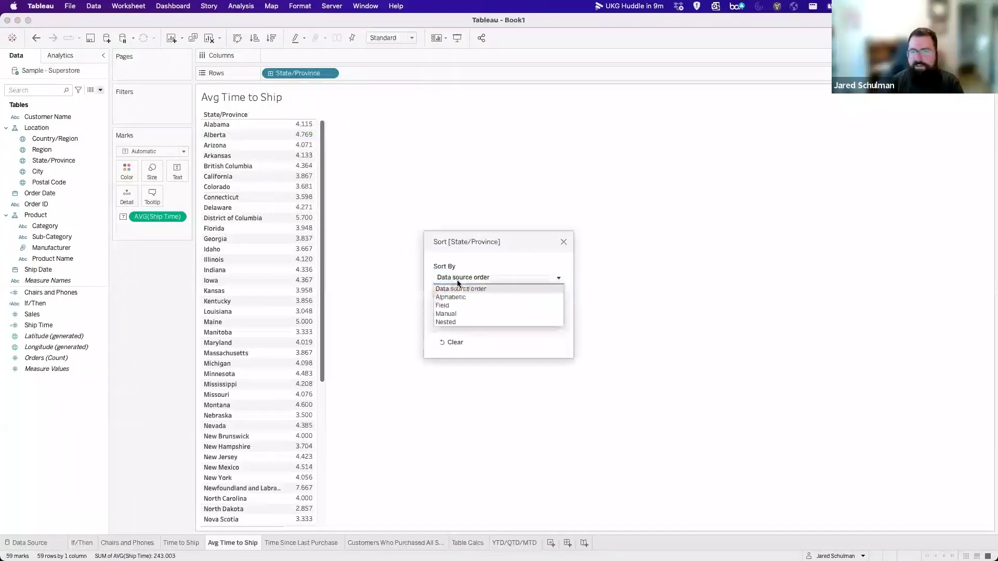
left_click(460, 305)
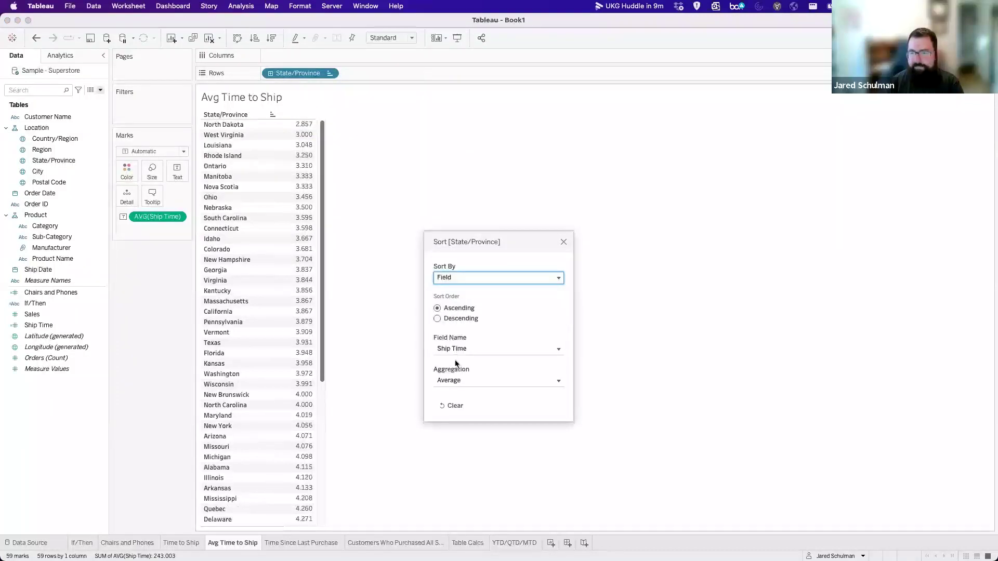
left_click(437, 319)
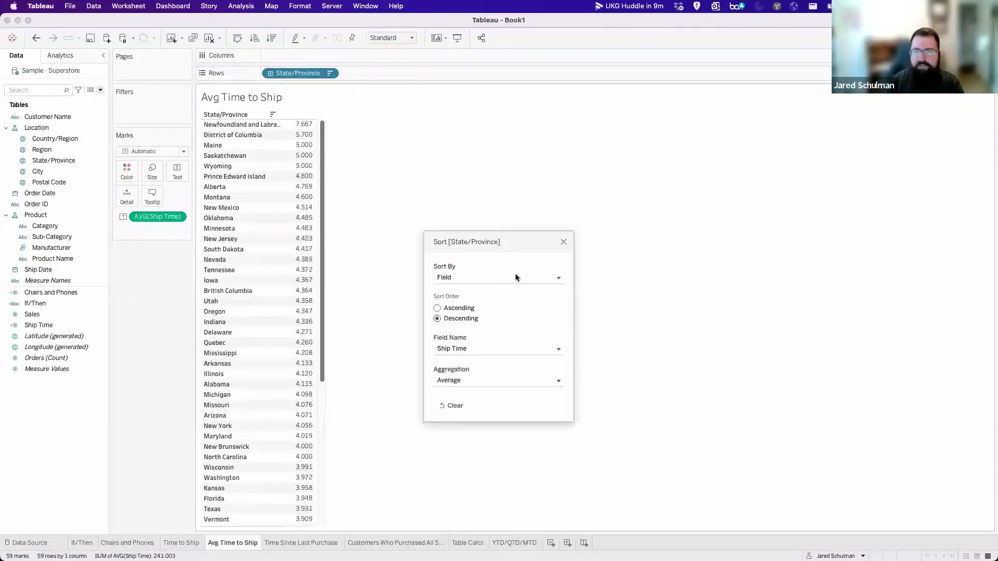
left_click(564, 243)
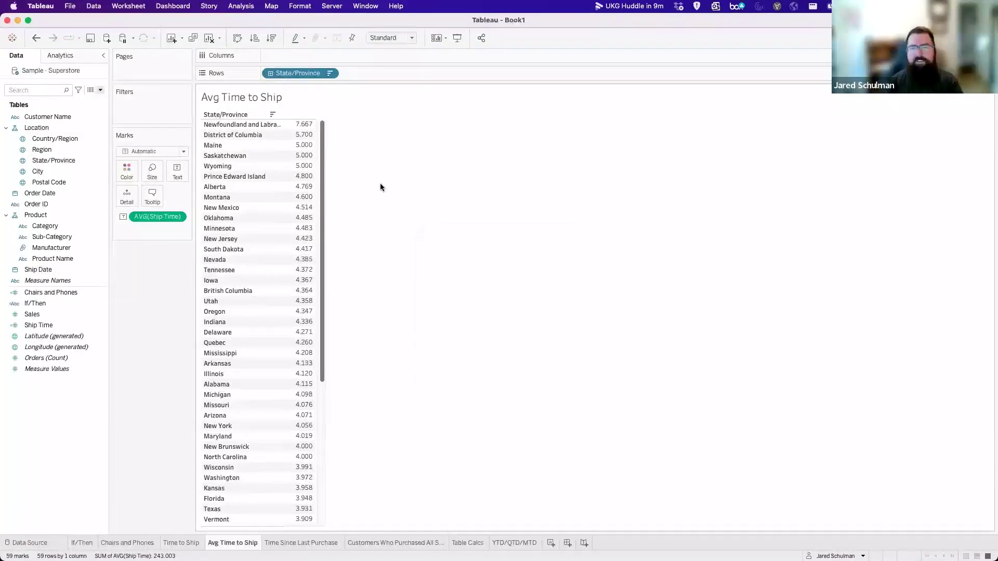
Widen the State/Province column until the longest name fits, and review the states from highest to lowest average ship time.
left_click_drag(284, 177, 299, 177)
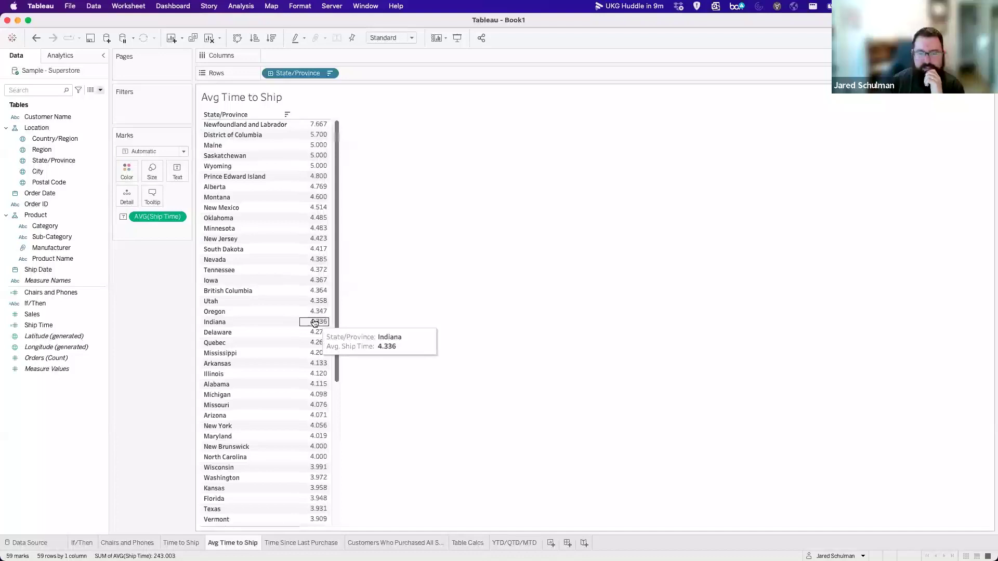
scroll(315, 322, "down", 10)
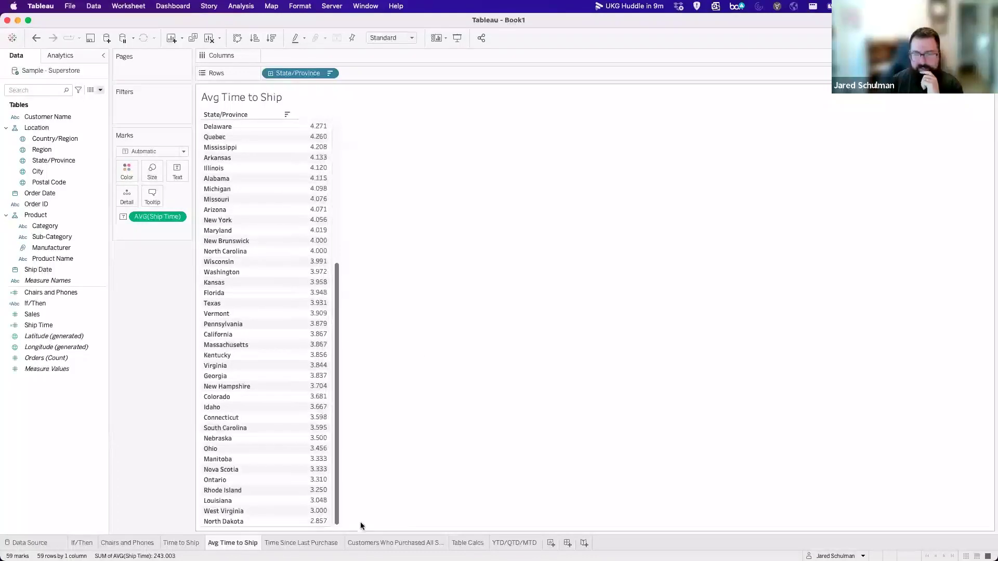
scroll(297, 312, "up", 5)
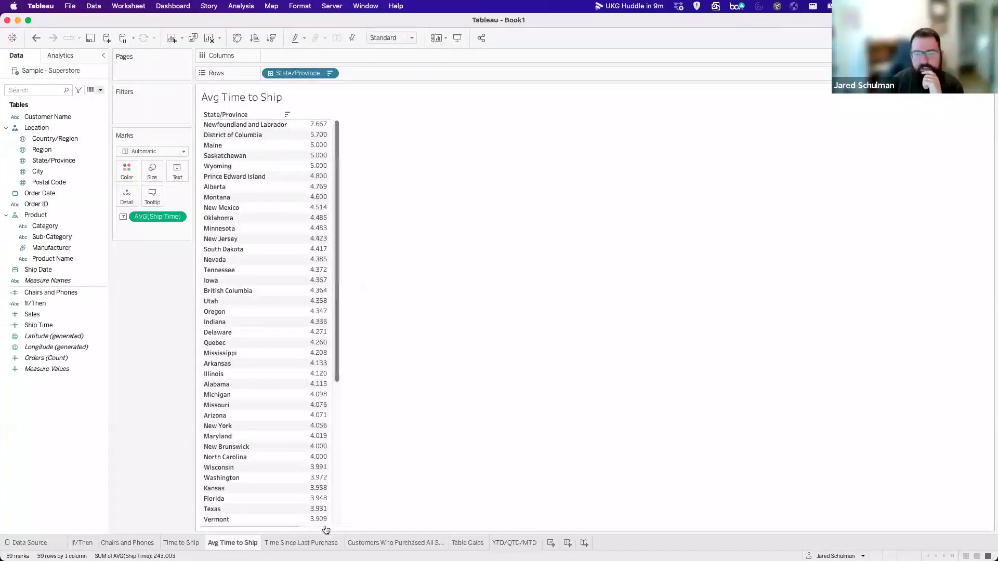
Open the Time Since Last Purchase sheet and add Customer Name to Rows.
mouse_move(283, 544)
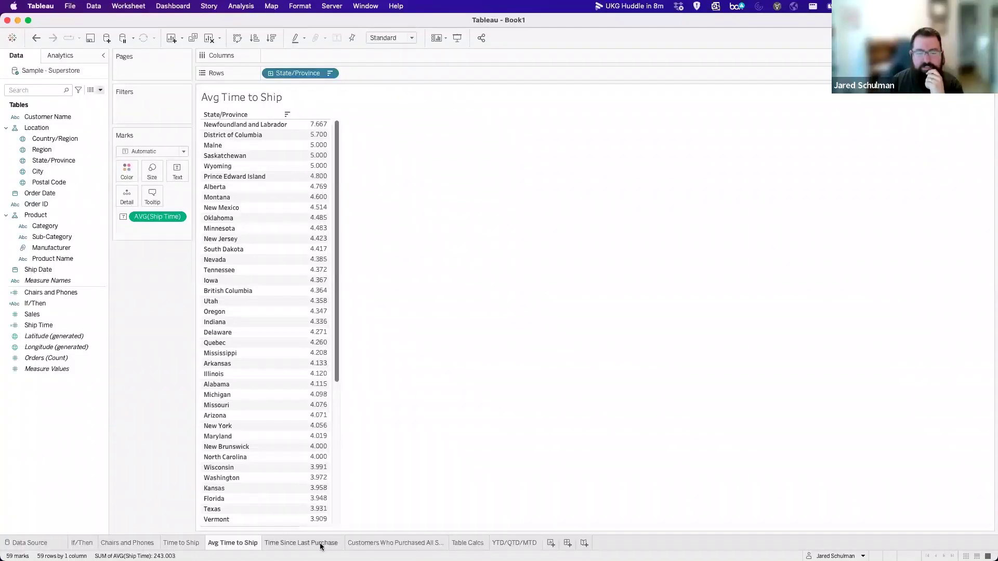
left_click(293, 544)
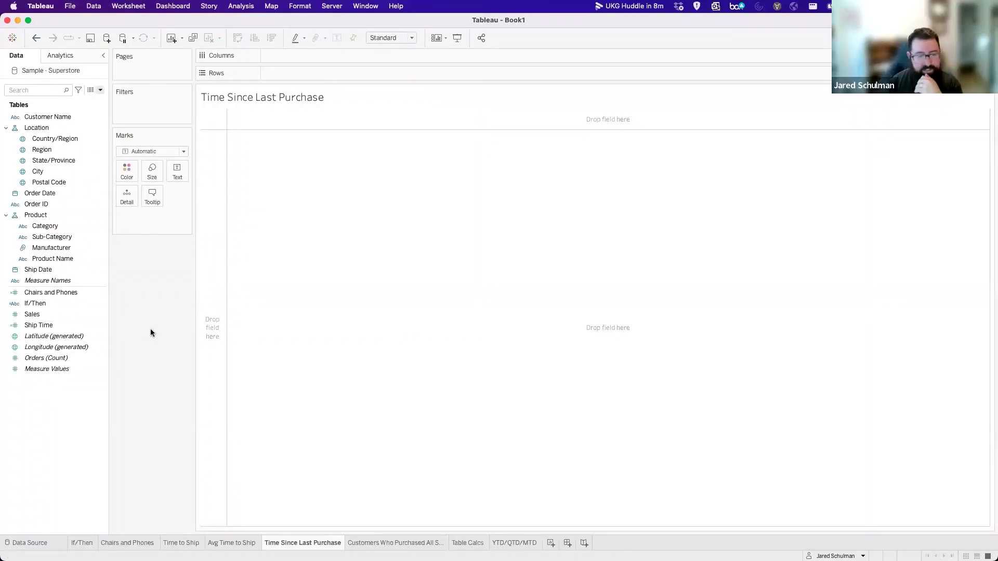
left_click(64, 139)
left_click_drag(47, 116, 408, 74)
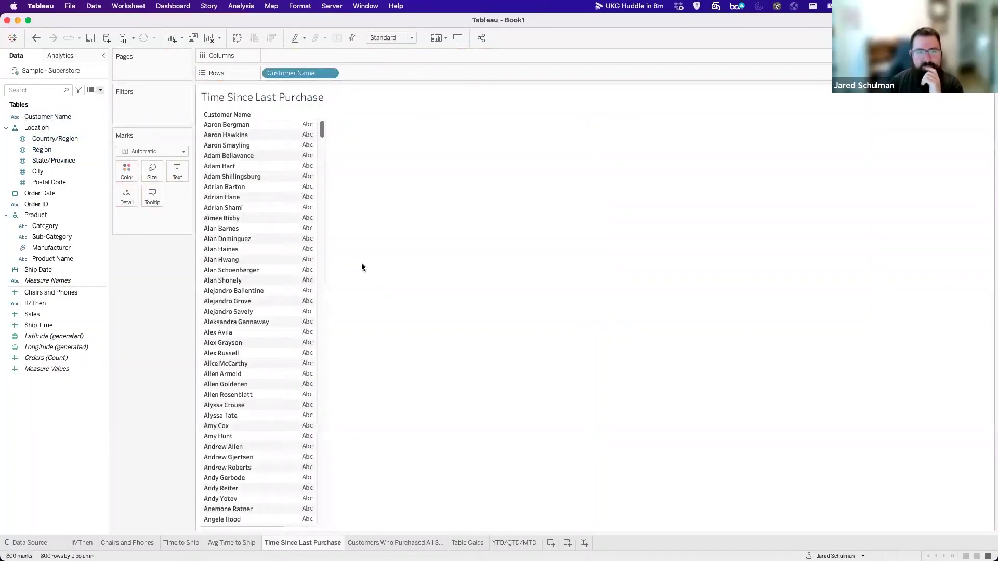
Add Order Date to Rows after Customer Name and look through the order dates listed per customer.
left_click(42, 203)
double_click(392, 73)
type("order")
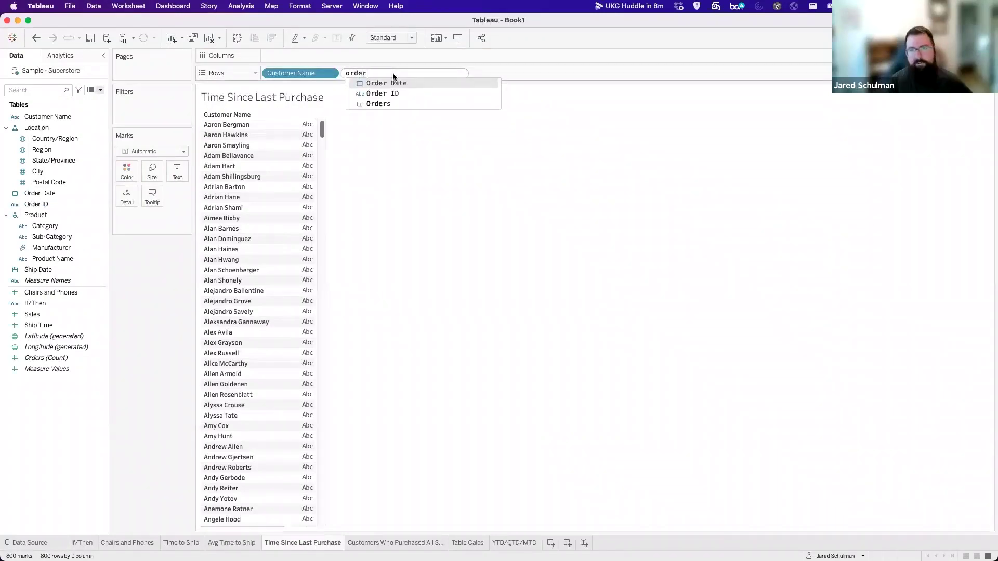
key("Return")
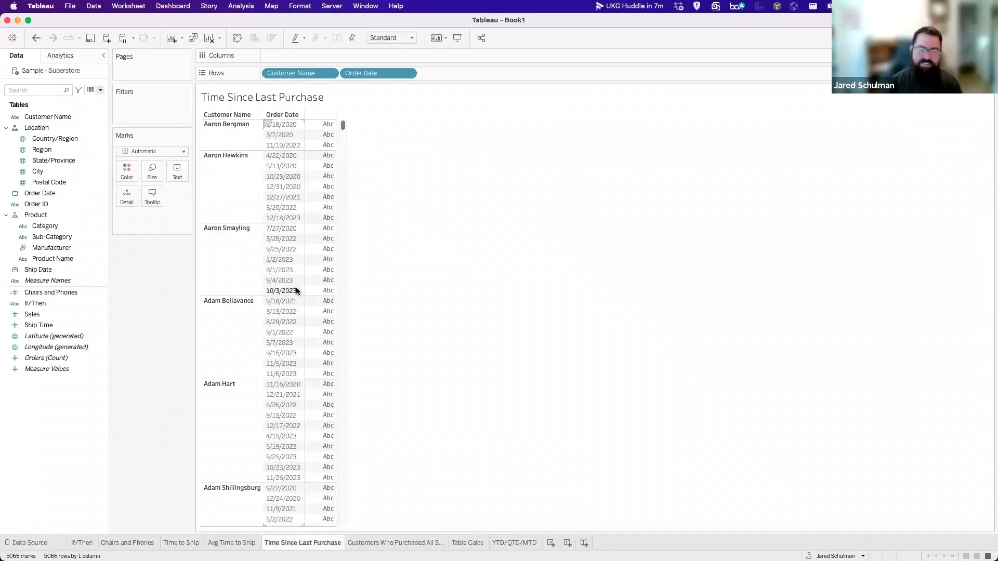
scroll(297, 291, "down", 10)
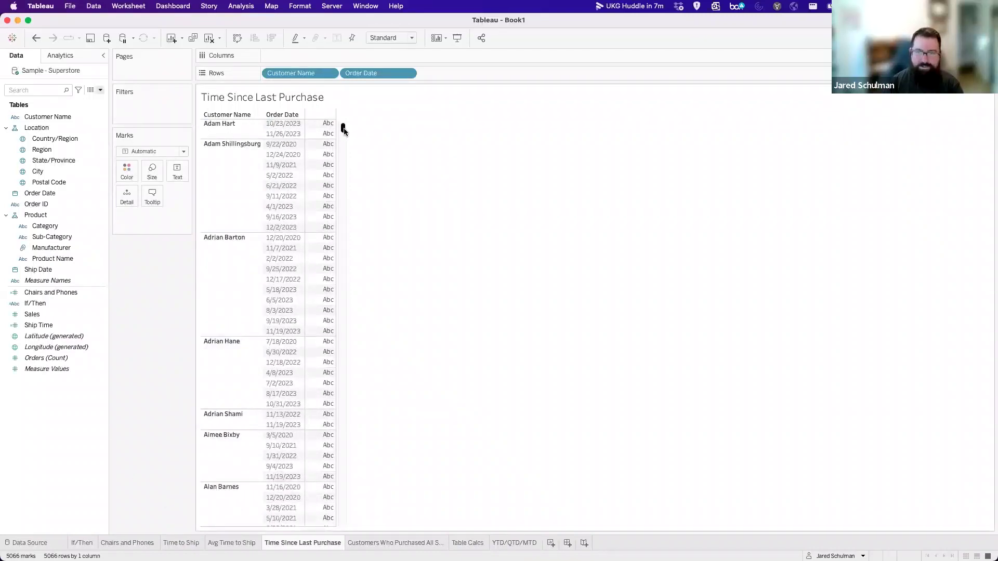
left_click_drag(342, 128, 342, 188)
scroll(335, 212, "down", 10)
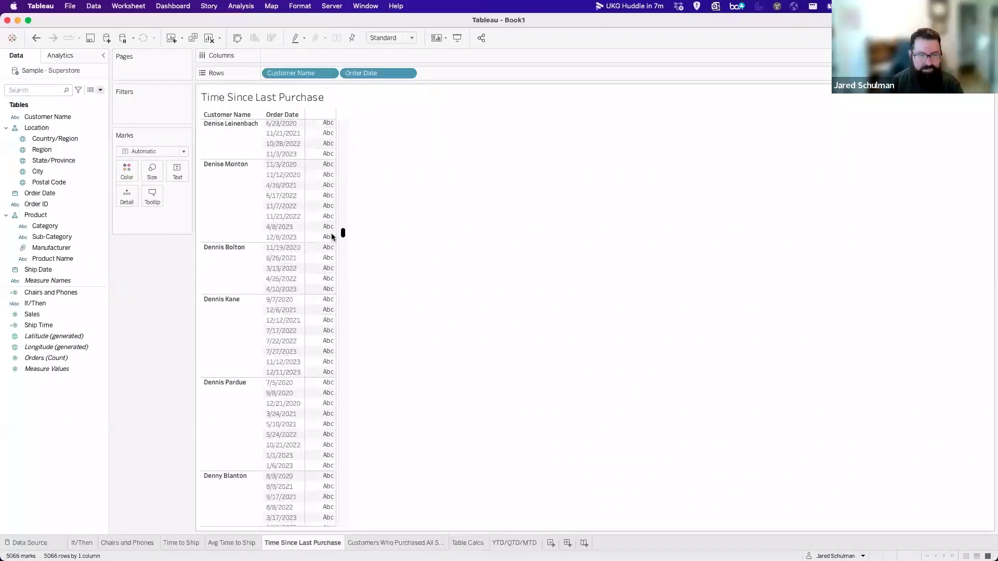
left_click_drag(343, 224, 348, 114)
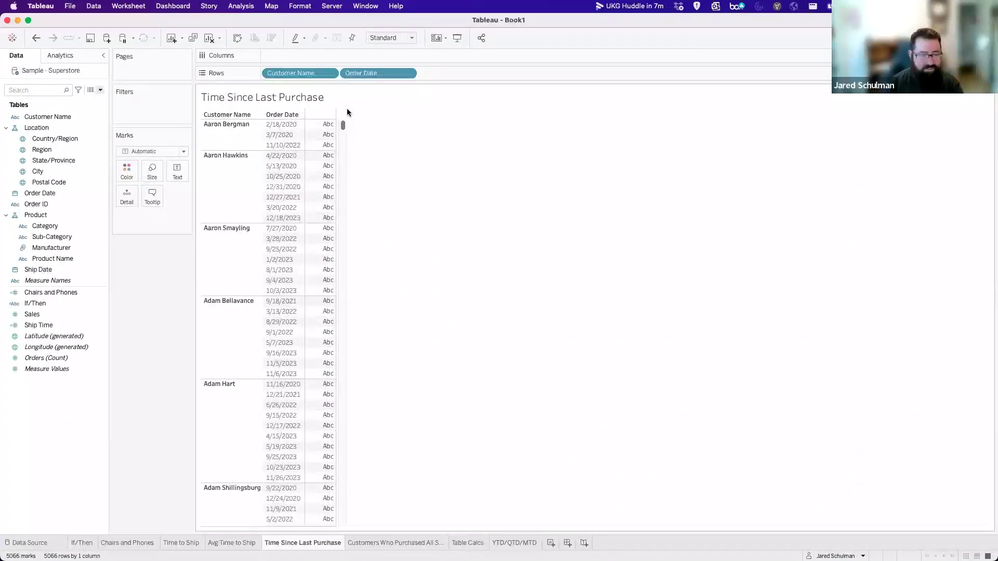
Create a new calculated field named "Last Order per Customer".
left_click(100, 90)
left_click(81, 101)
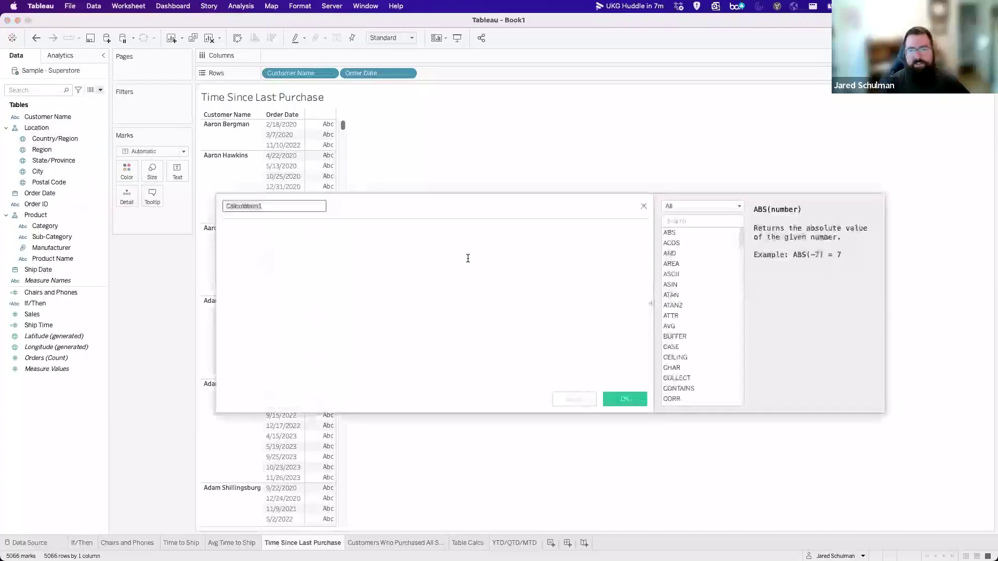
left_click_drag(419, 196, 568, 198)
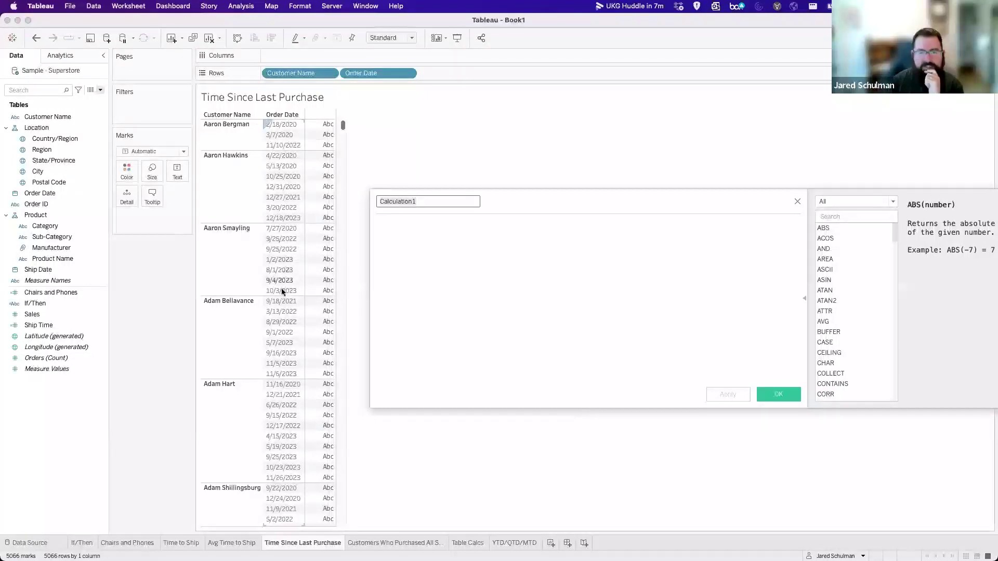
left_click(425, 202)
type("L")
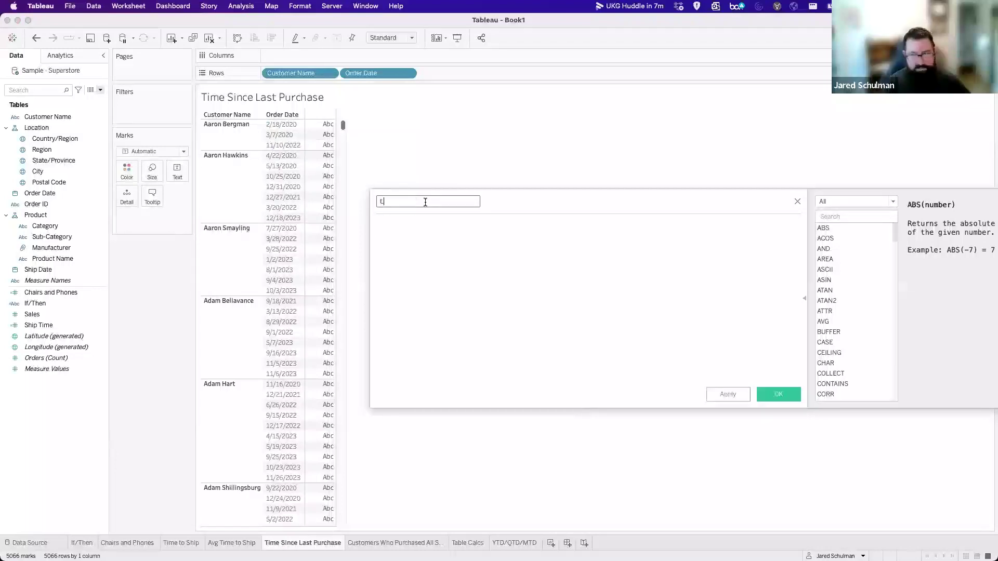
type("ast Order per Customer")
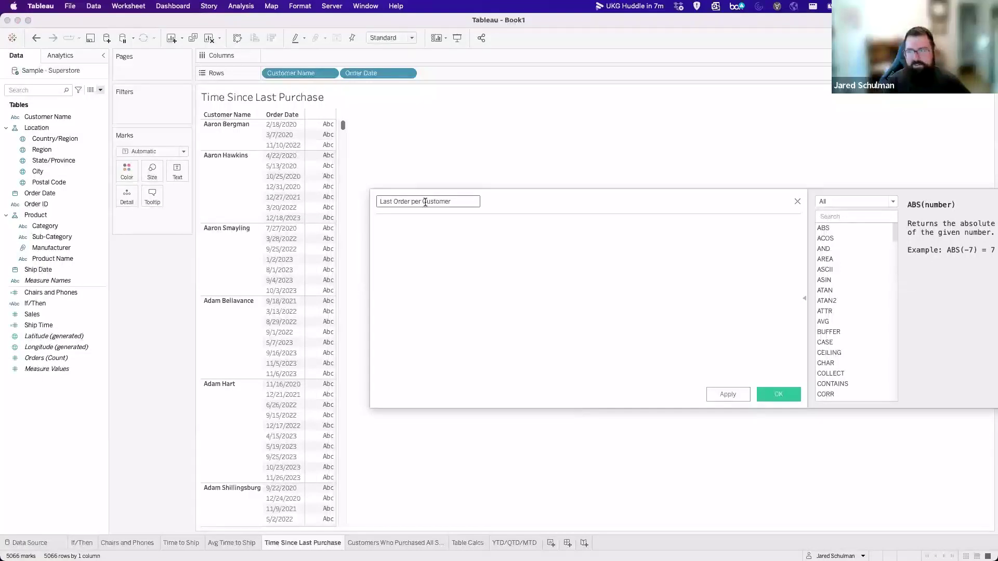
Enter the formula { FIXED [Customer Name] : MAX([Order Date])} for the Last Order per Customer calculation.
key("Tab")
type("{ FIXED")
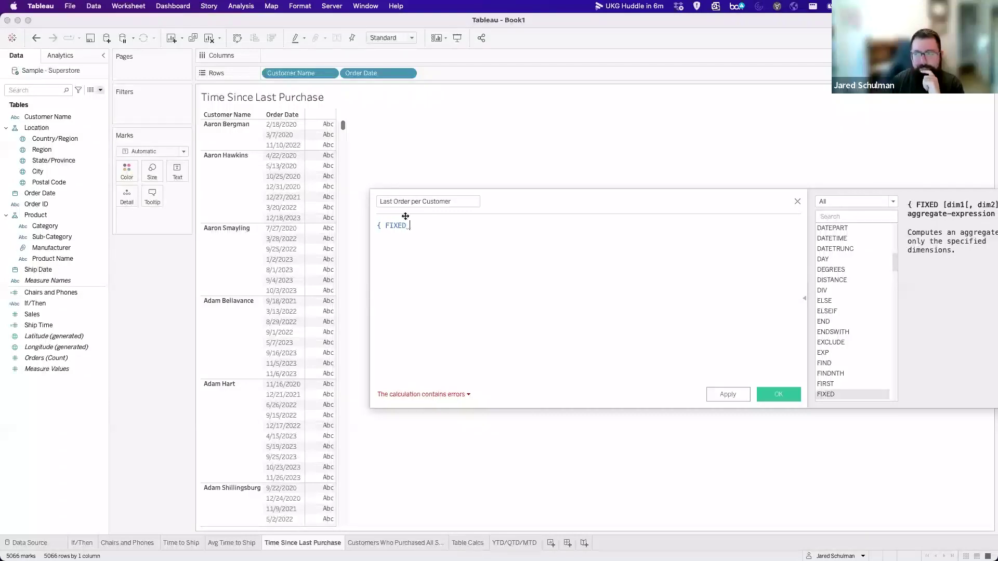
left_click_drag(534, 196, 404, 194)
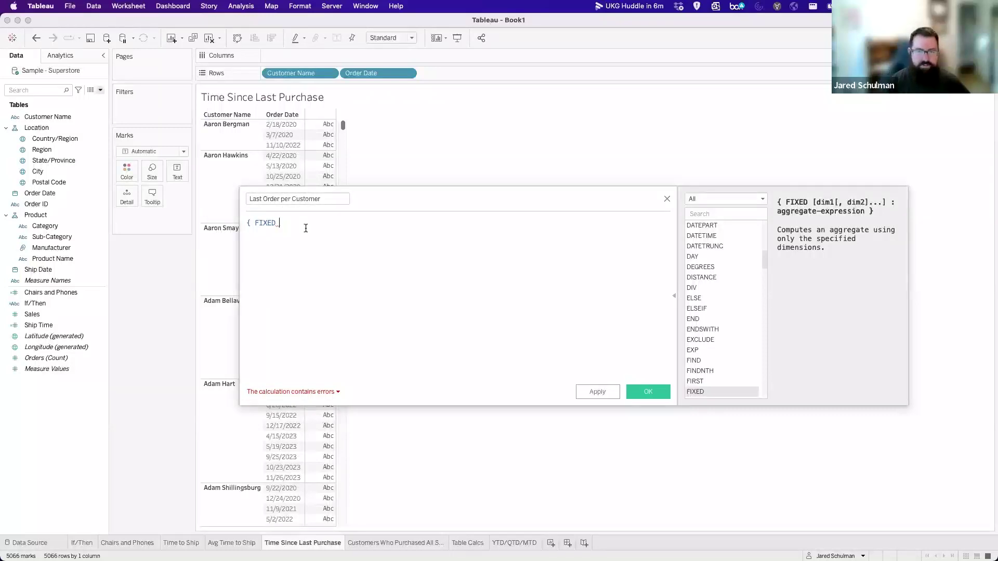
type("cust")
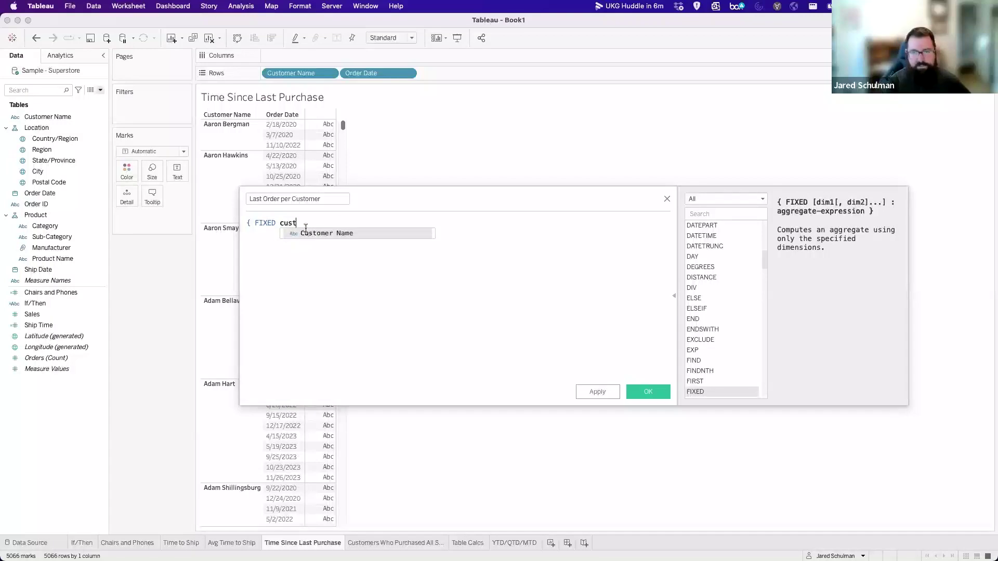
key("Return")
type(":")
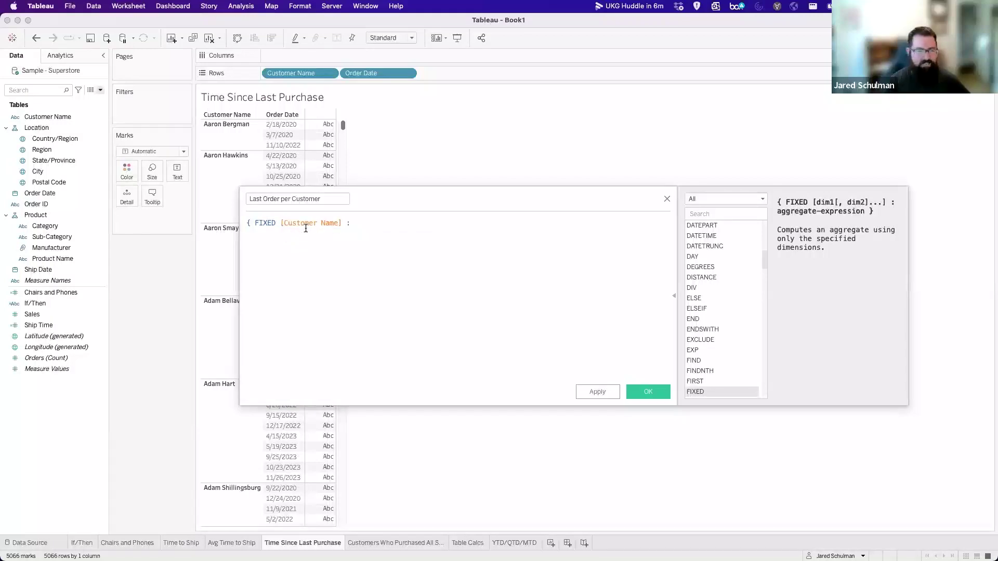
type(" MAX(order")
key("Return")
type(")}")
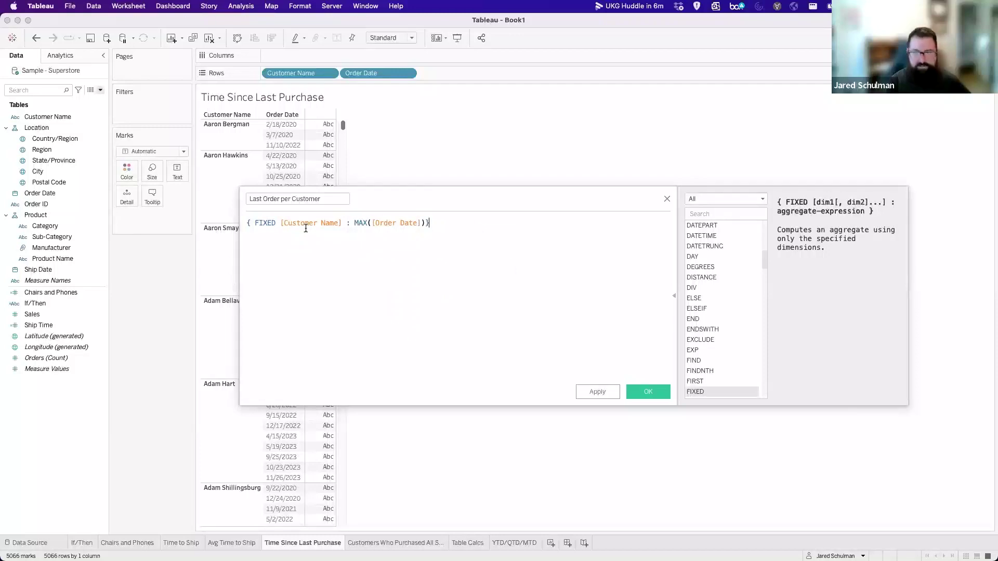
Examine the parts of the FIXED formula: the Customer Name dimension, the colon and the MAX of Order Date.
left_click_drag(432, 223, 215, 219)
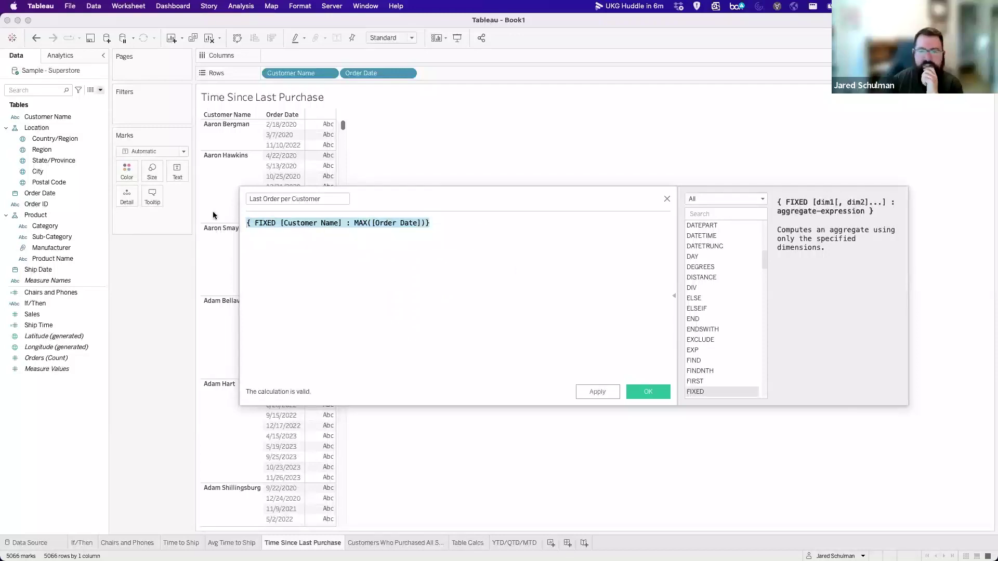
left_click(477, 232)
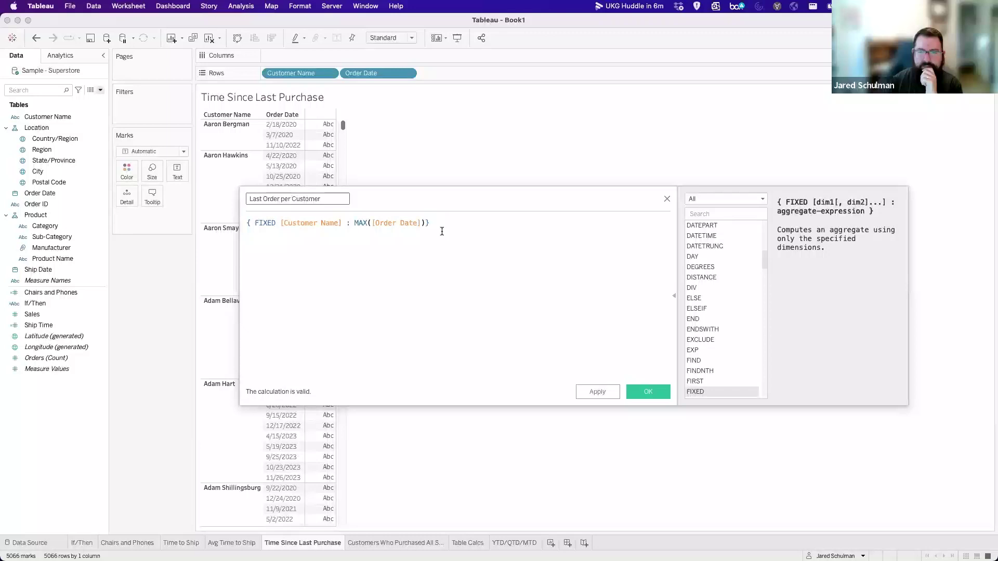
left_click(352, 223)
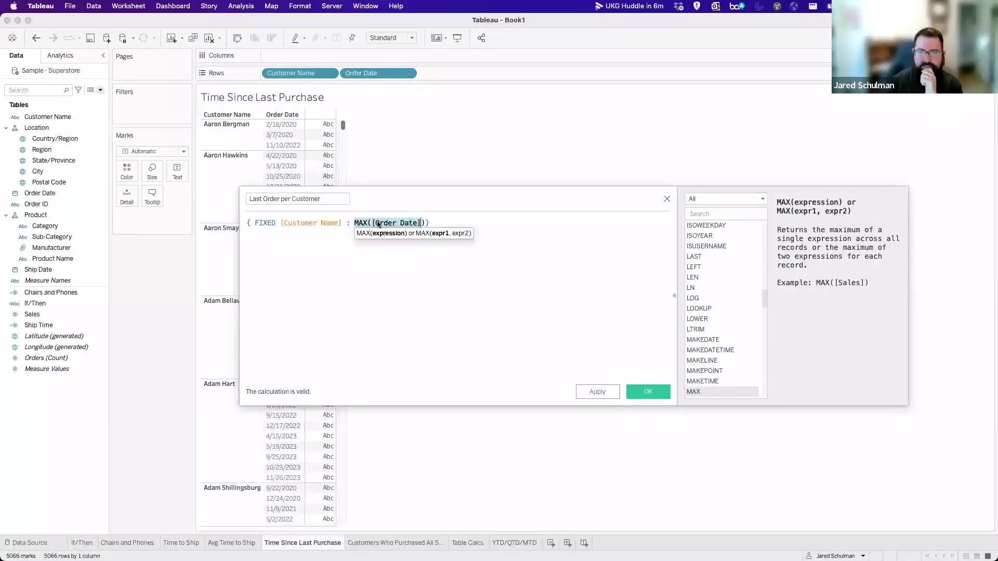
left_click_drag(342, 224, 277, 223)
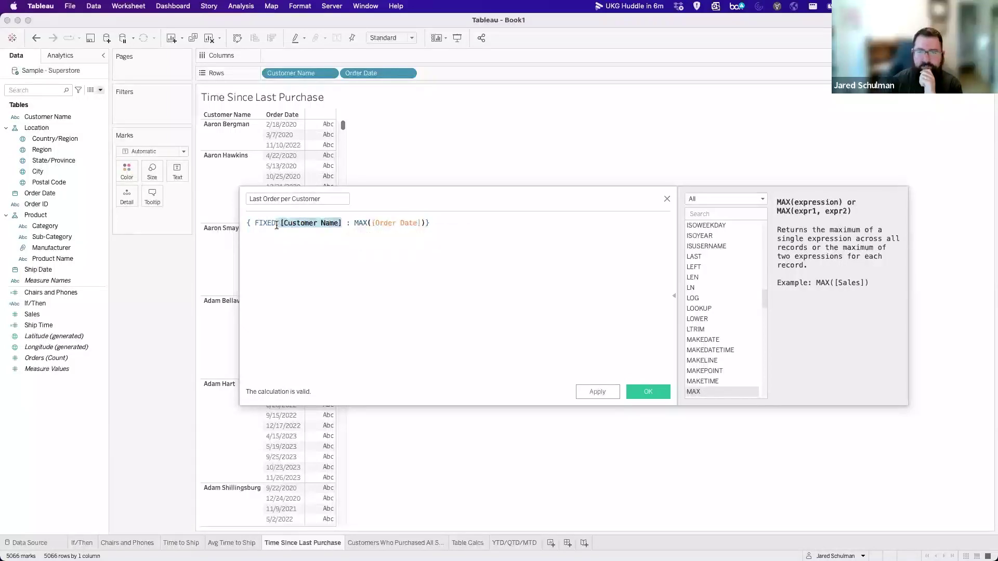
left_click(349, 252)
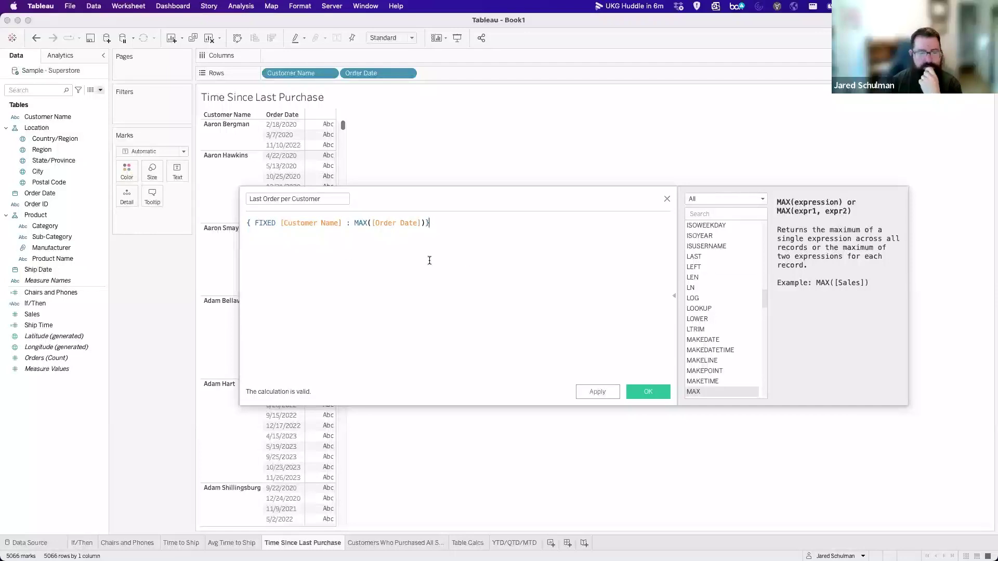
left_click_drag(281, 223, 343, 223)
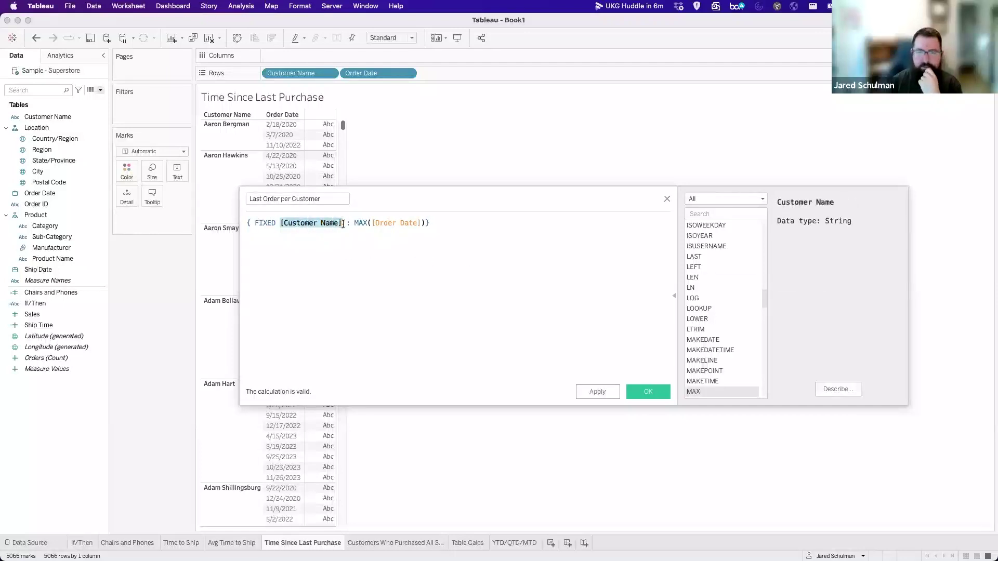
left_click(350, 222)
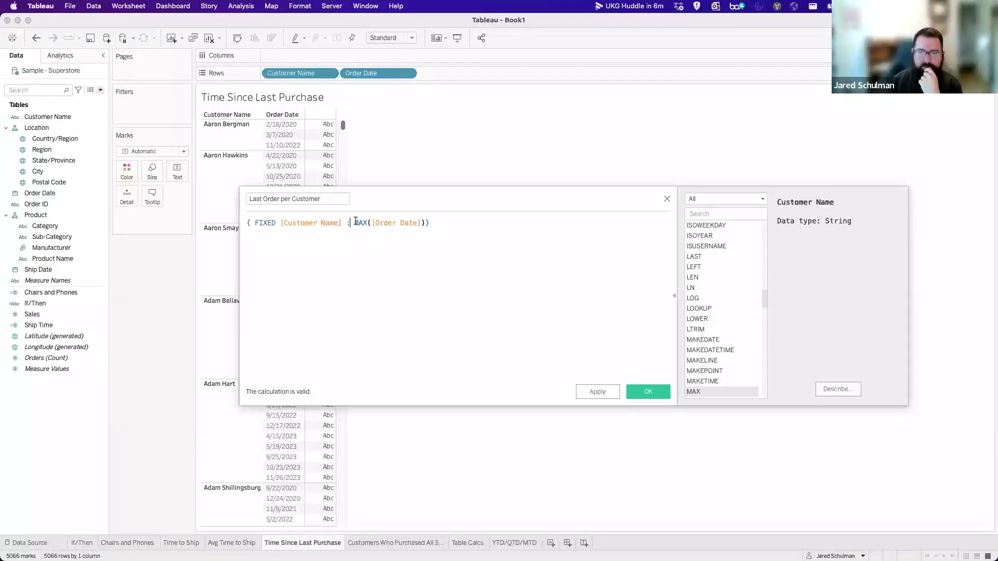
double_click(357, 222)
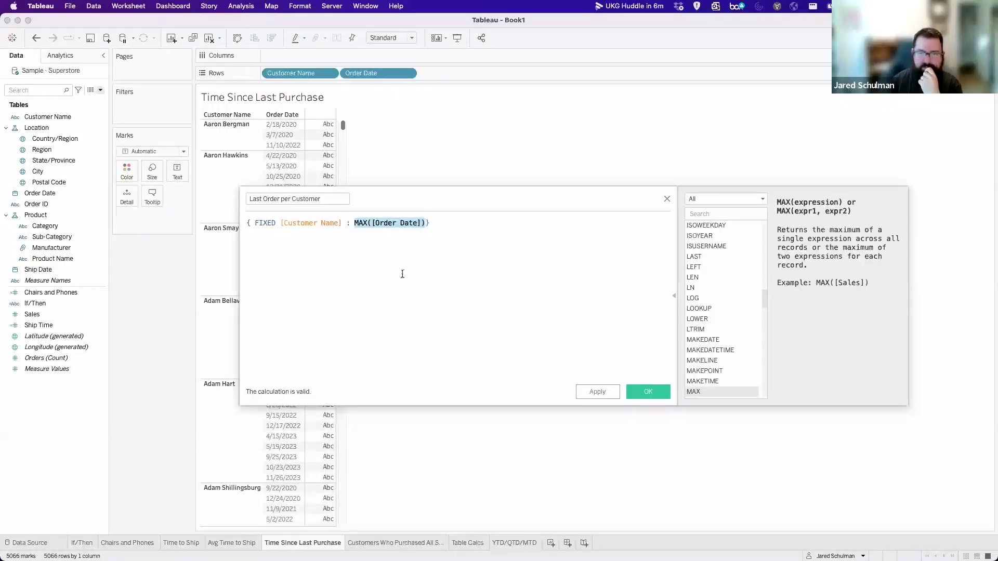
left_click(353, 222)
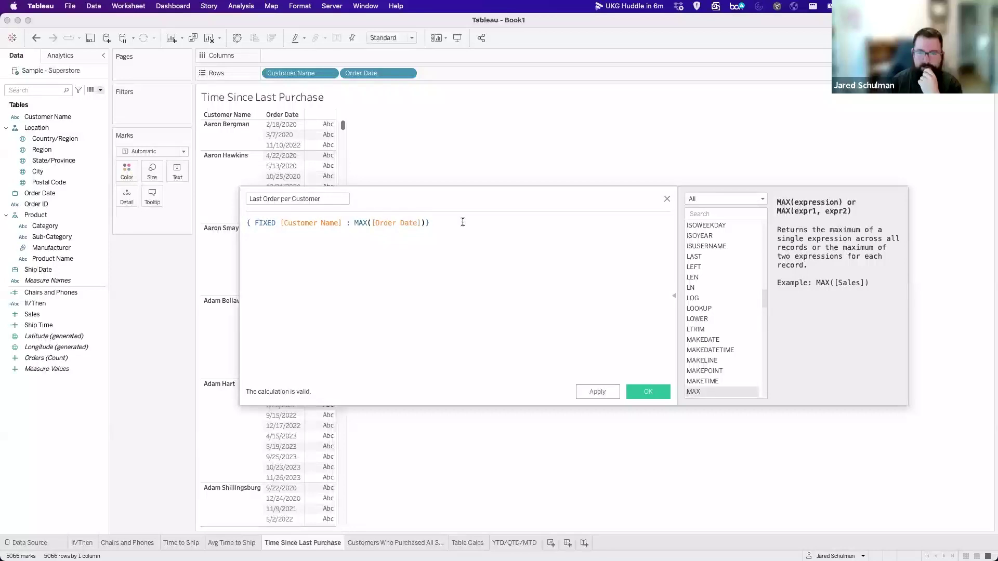
Save the calculation and add Last Order per Customer to Rows after Order Date.
left_click(656, 395)
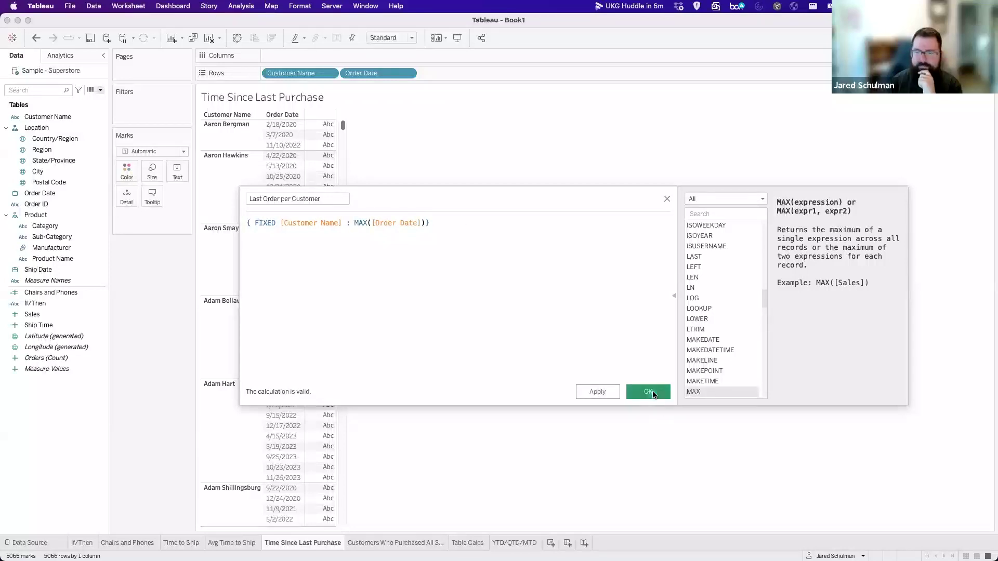
double_click(434, 69)
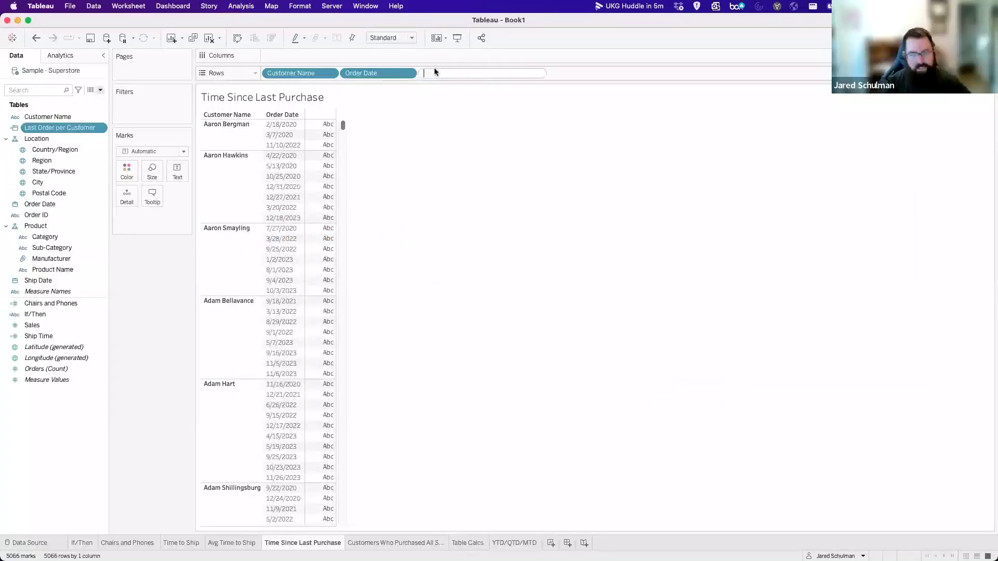
type("last")
key("Down")
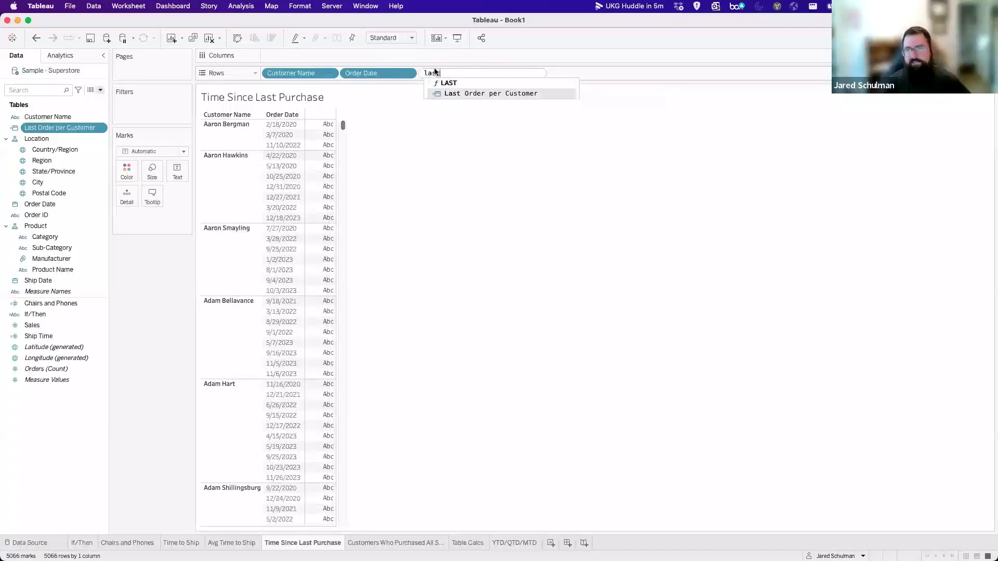
key("Return")
key("Return")
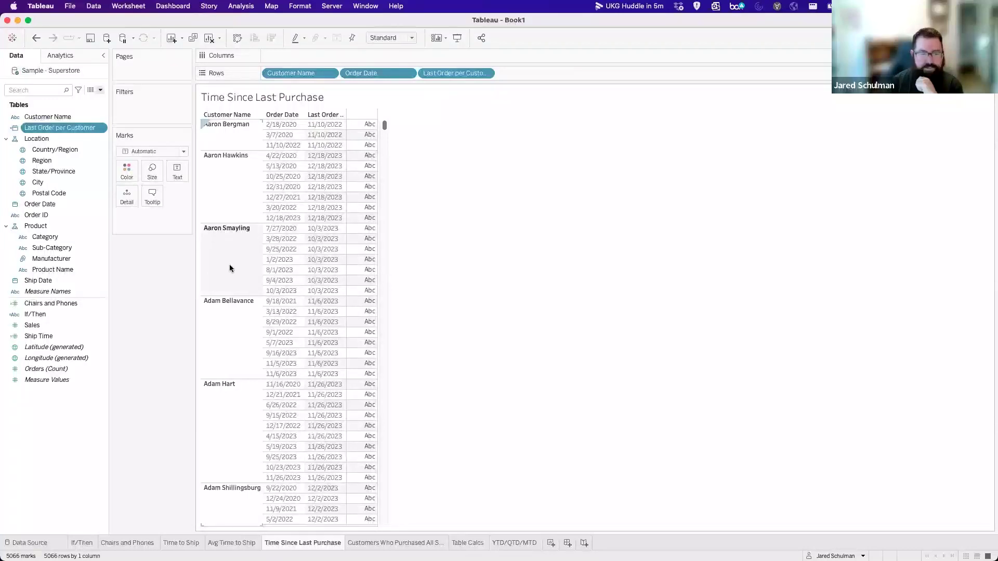
Create a new calculated field named "Time Since Last Order".
left_click(100, 90)
left_click(96, 98)
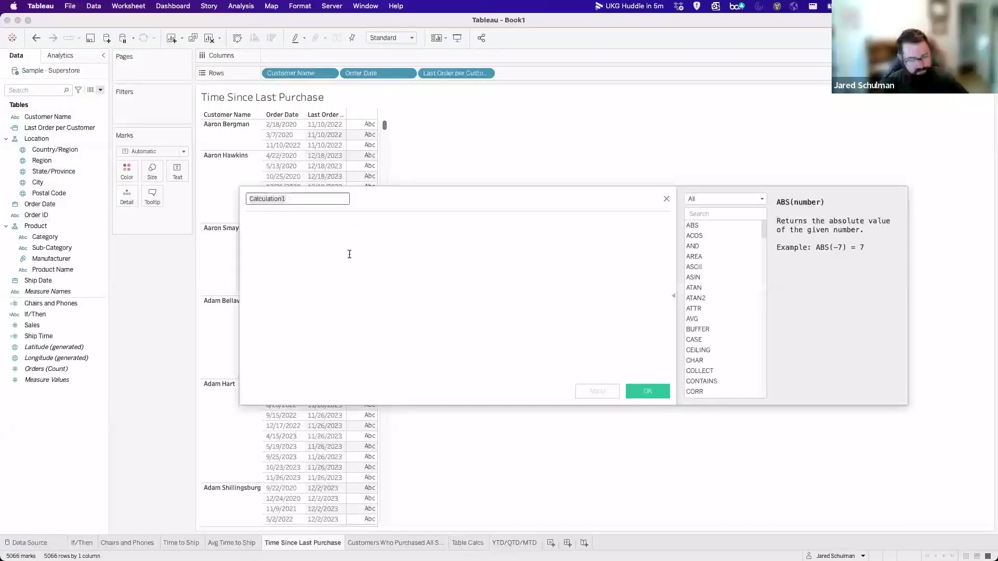
type("Time Since ")
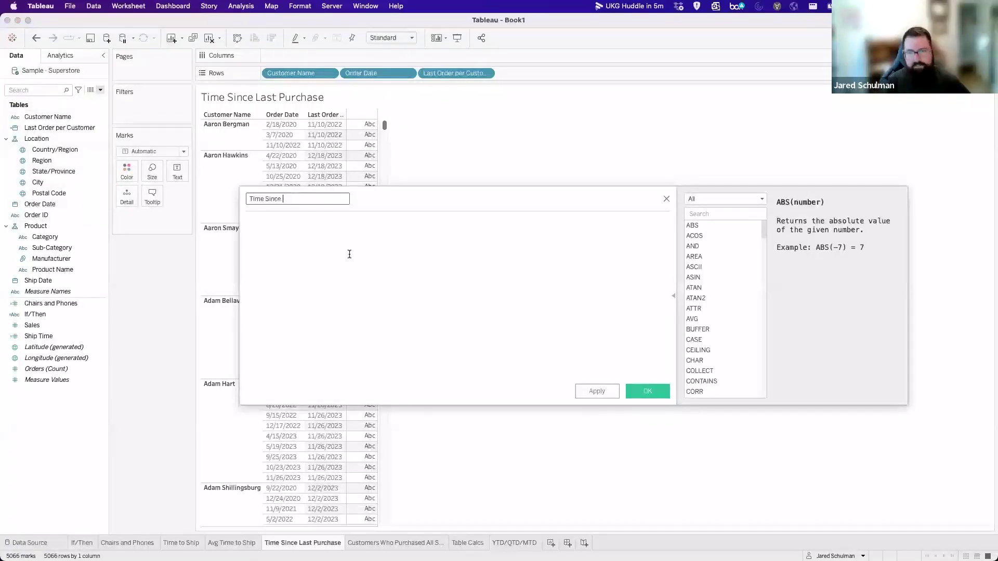
type("Last Order")
key("Tab")
Enter the formula DATEDIFF('day',[Last Order per Customer],TODAY()) for the Time Since Last Order calculation.
type("D")
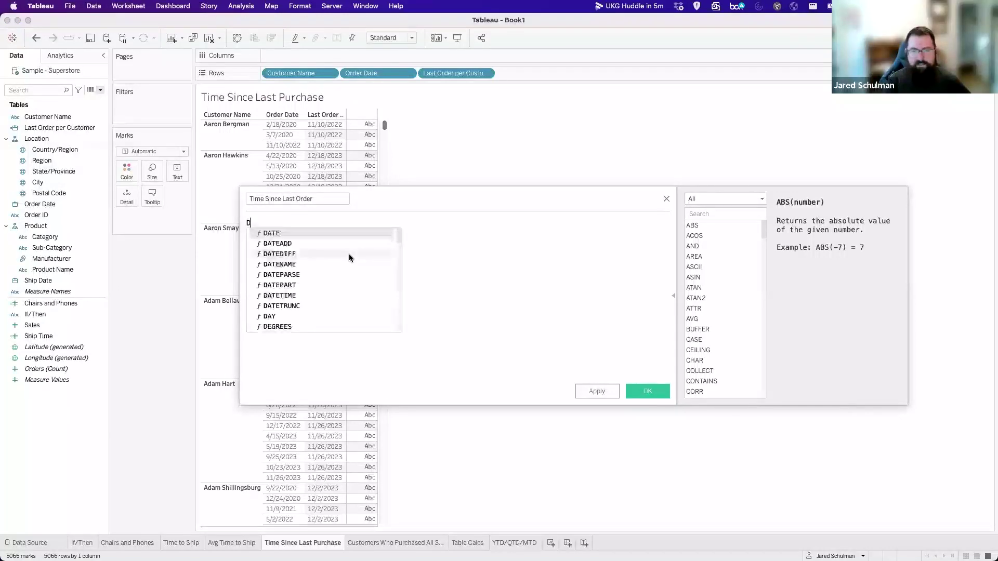
type("ATEDIFF('day")
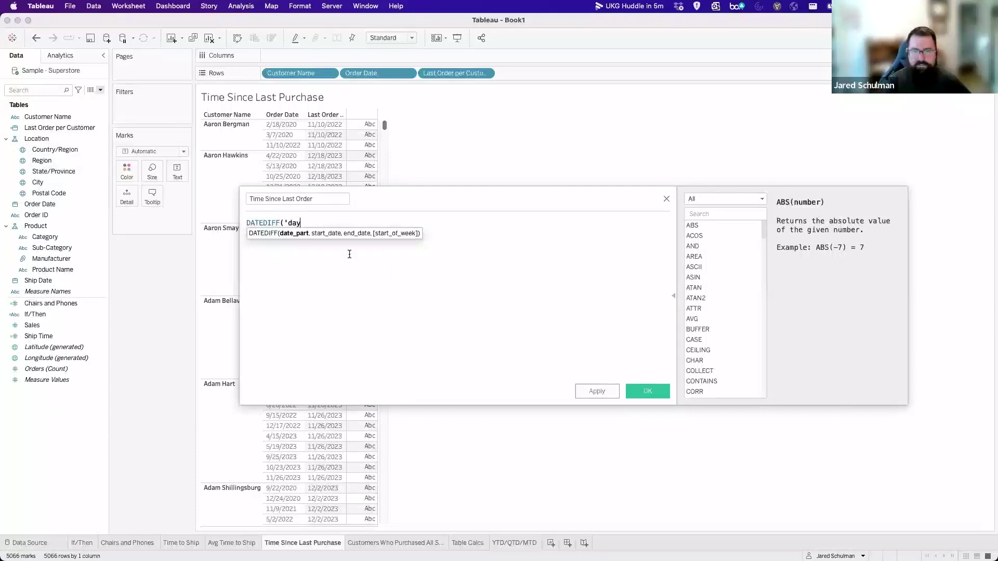
type("',")
type("[Last")
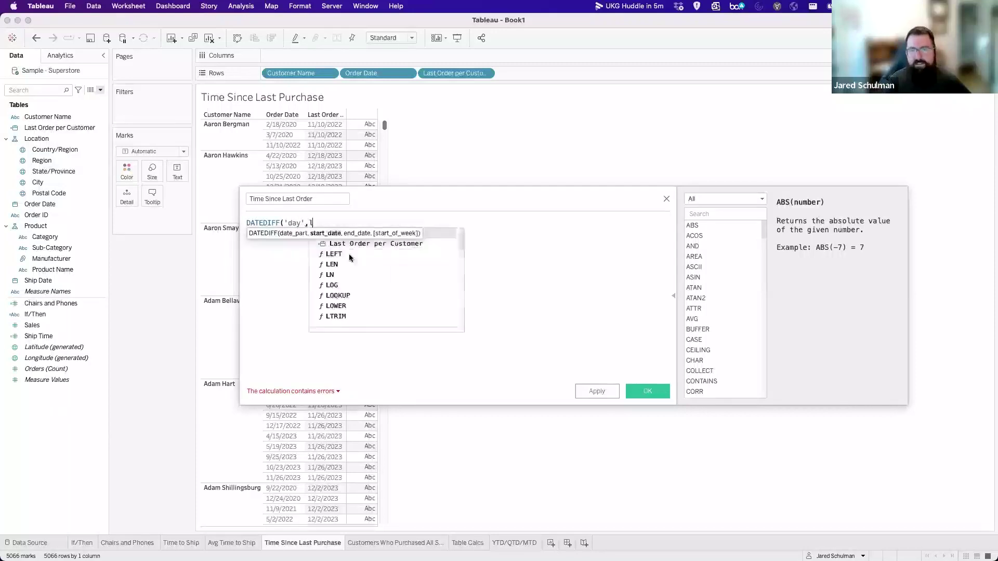
key("Return")
type(",TOD")
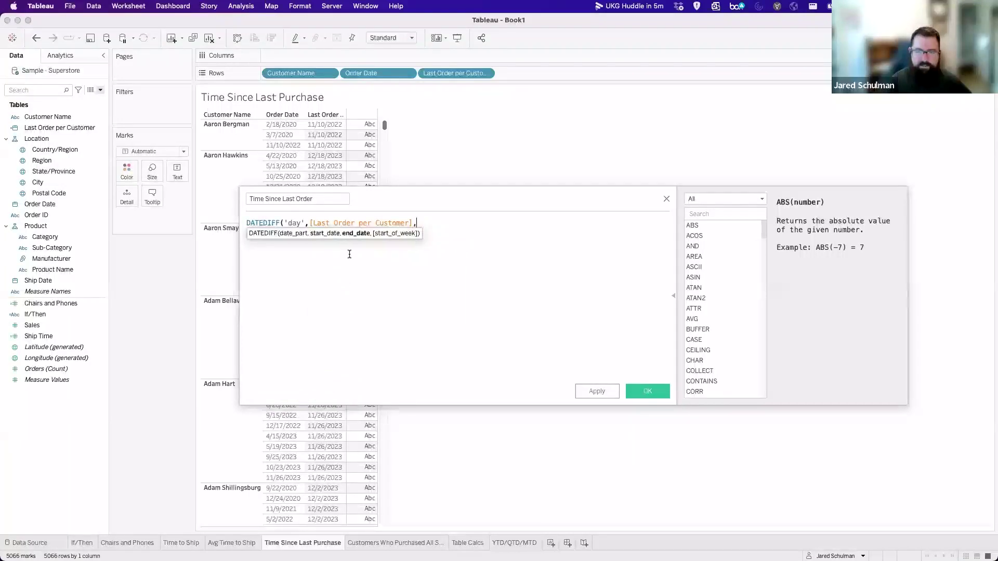
key("Return")
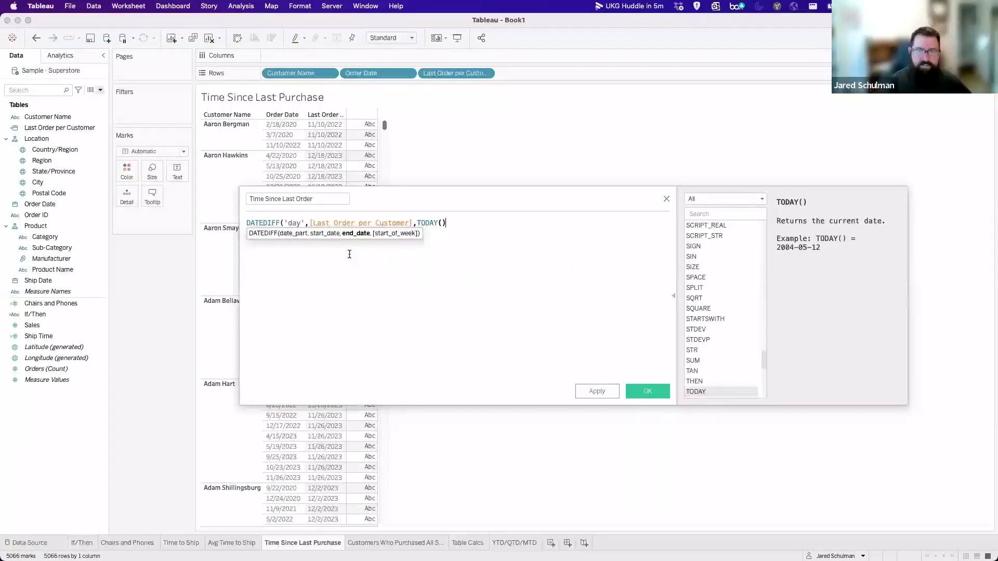
type(")")
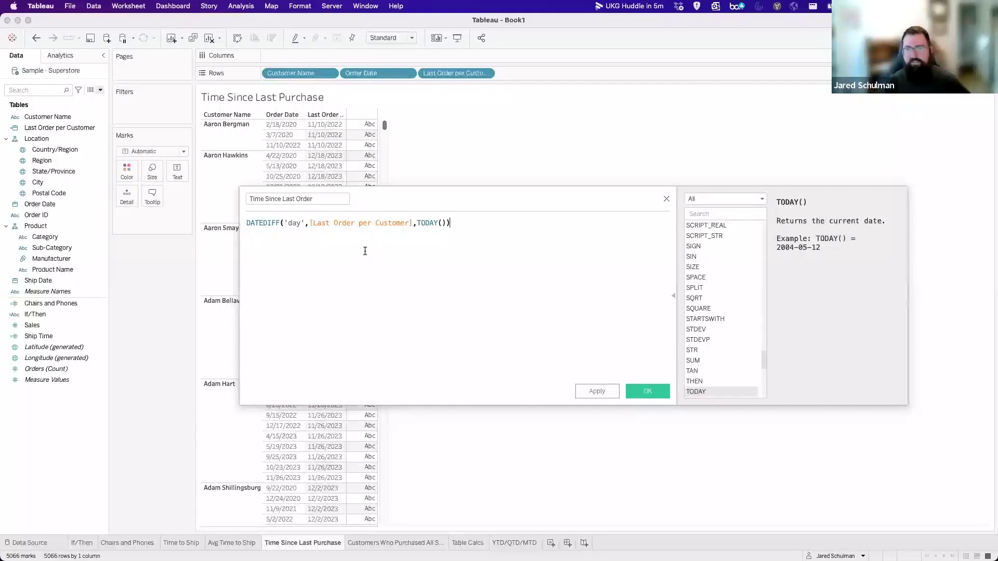
Review the TODAY() part of the formula, save the calculation and place Time Since Last Order in the table as its values.
left_click(418, 224)
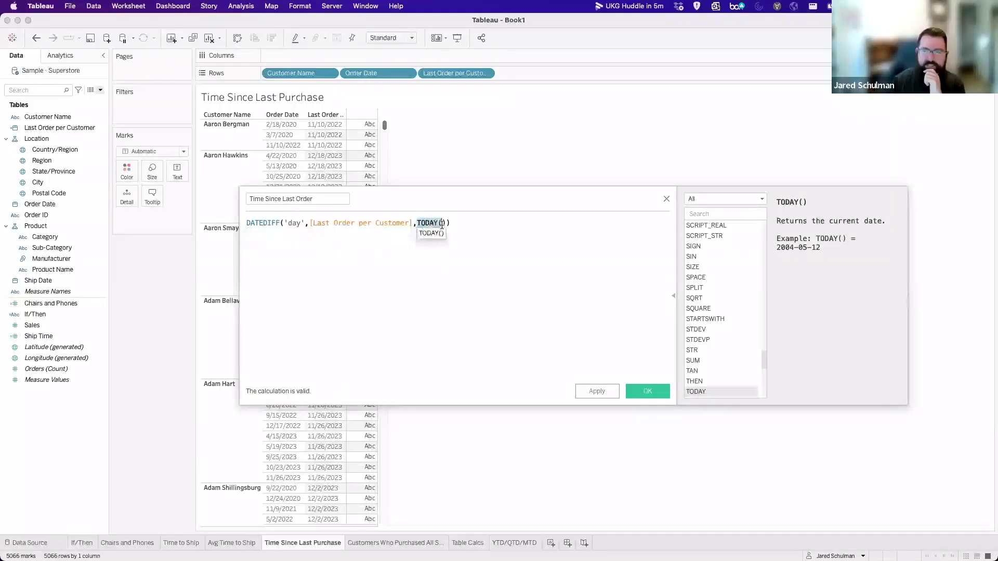
left_click(472, 224)
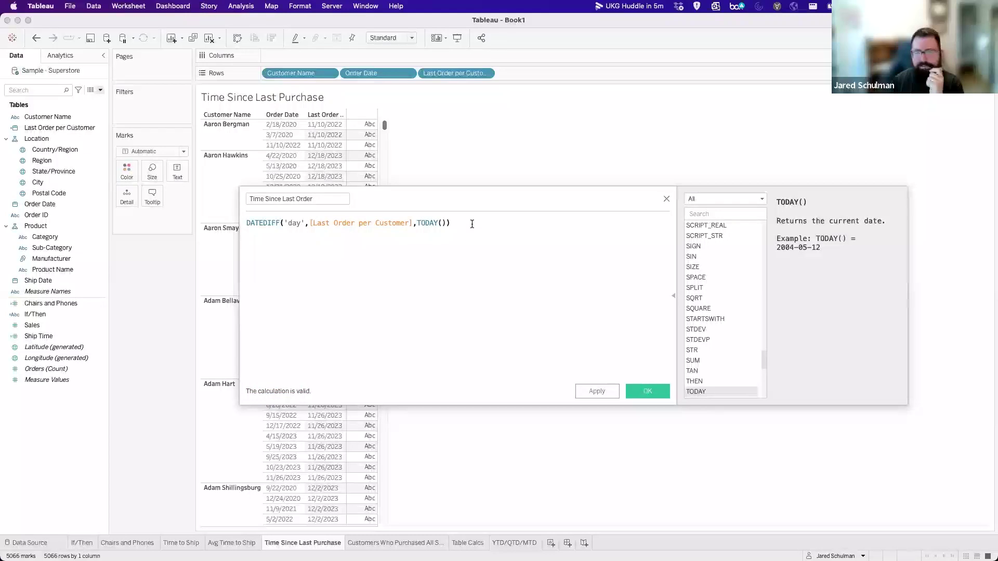
left_click(448, 223)
left_click(468, 226)
left_click(654, 394)
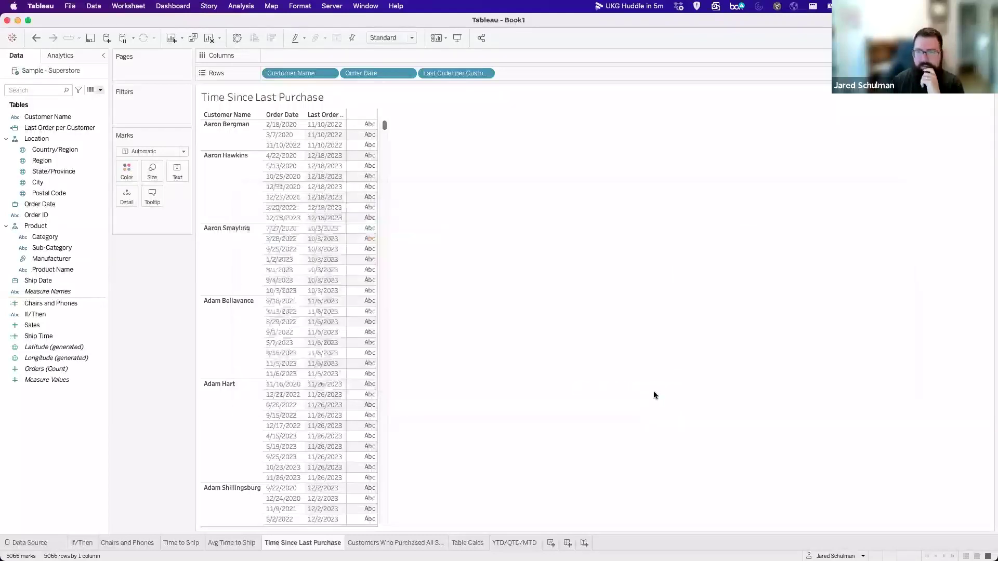
left_click_drag(52, 346, 363, 271)
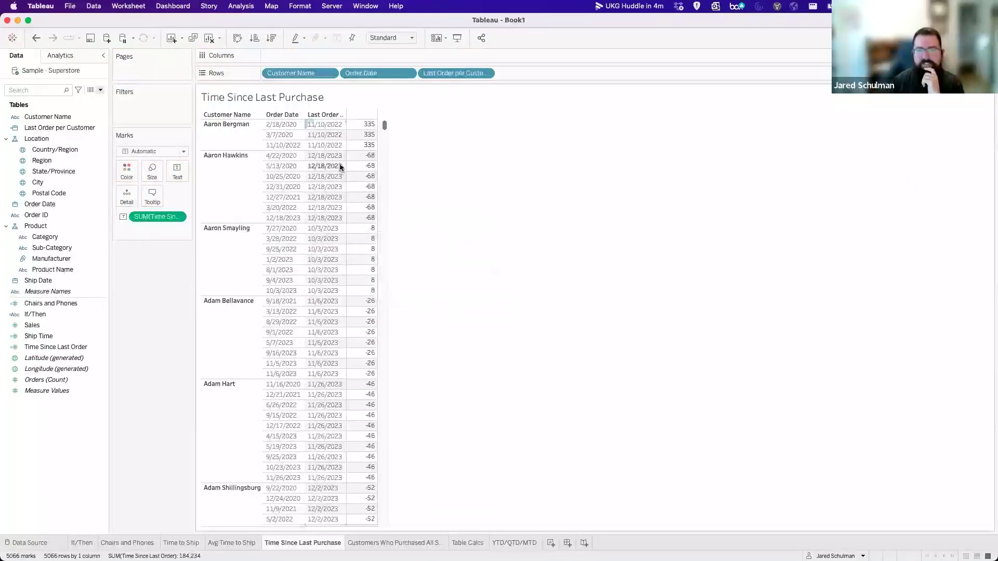
Examine the Time Since Last Order values against the last order dates for customers throughout the table.
mouse_move(358, 149)
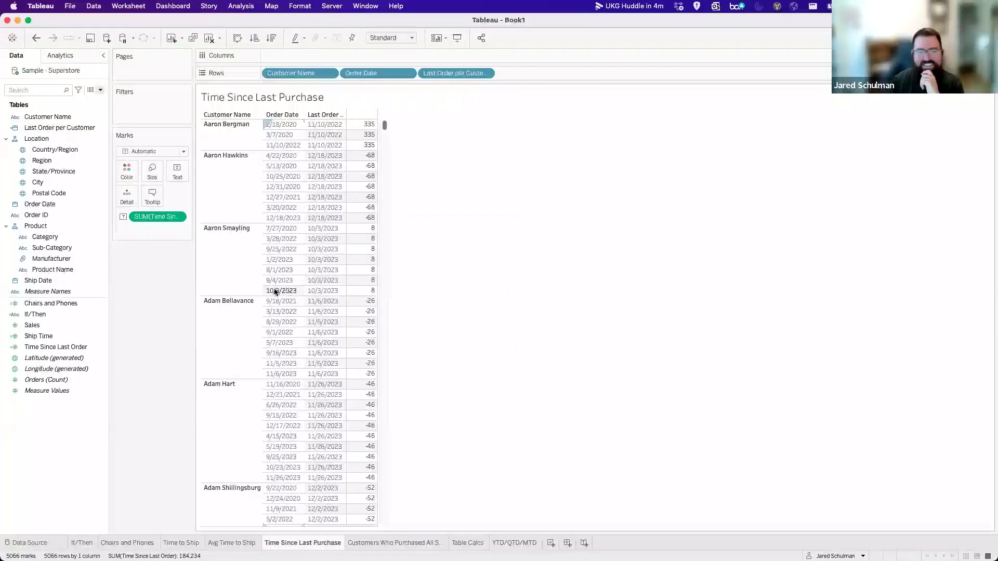
mouse_move(367, 293)
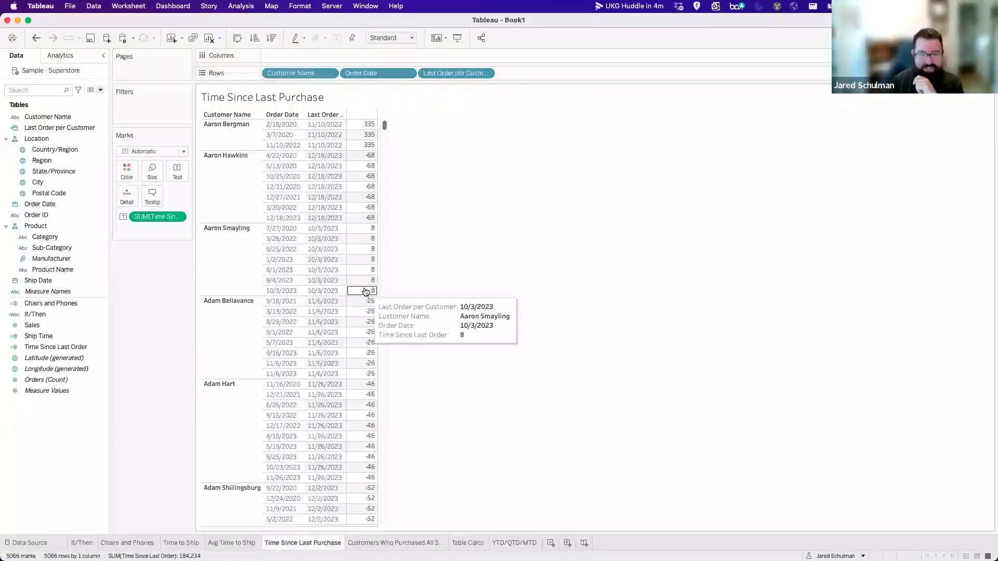
scroll(338, 328, "down", 12)
scroll(338, 327, "down", 15)
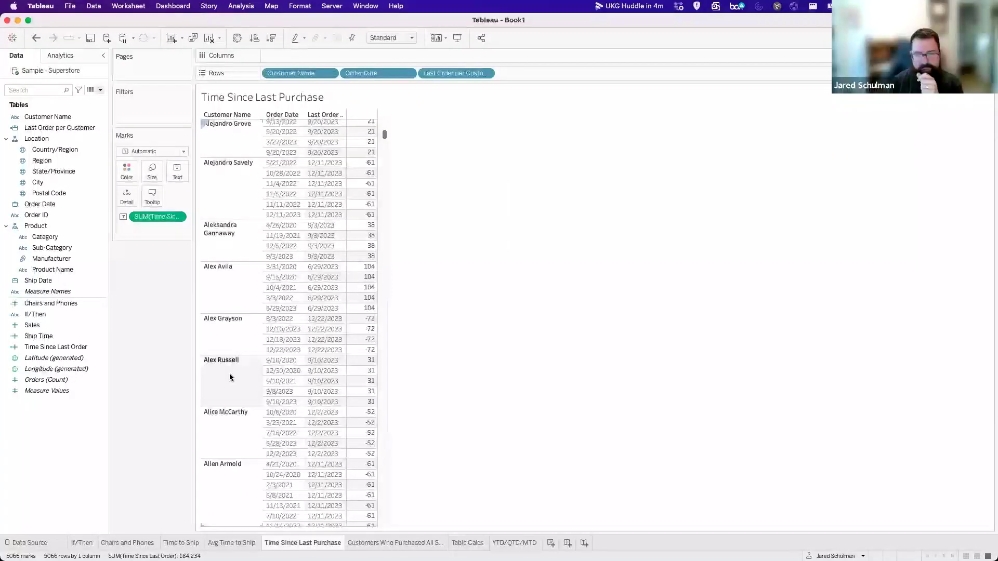
mouse_move(372, 407)
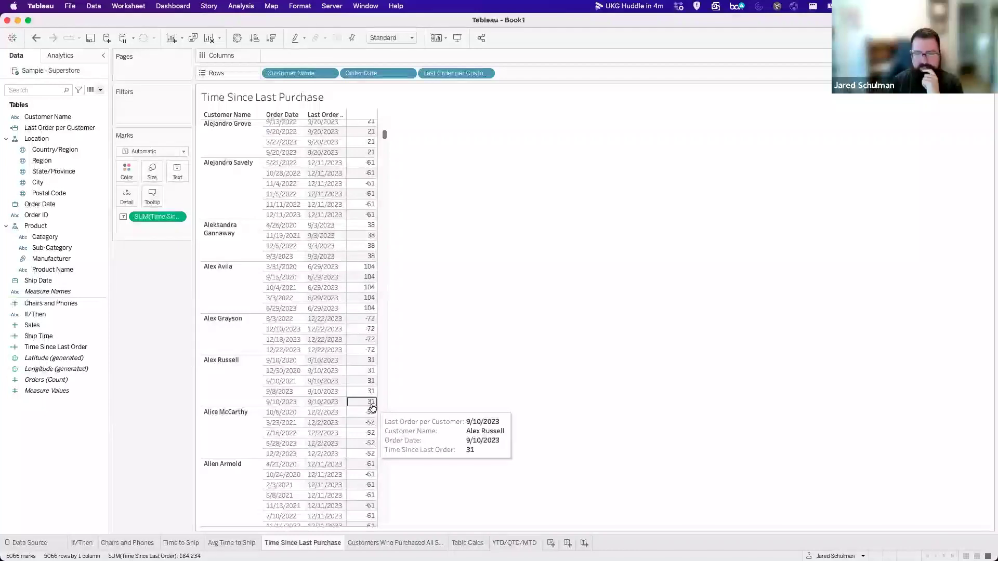
scroll(364, 400, "down", 8)
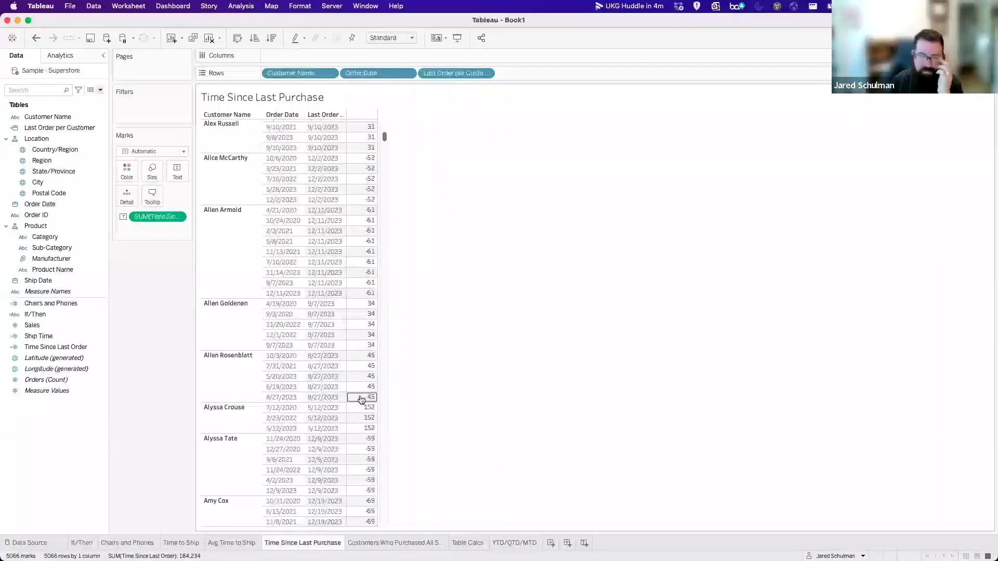
mouse_move(358, 374)
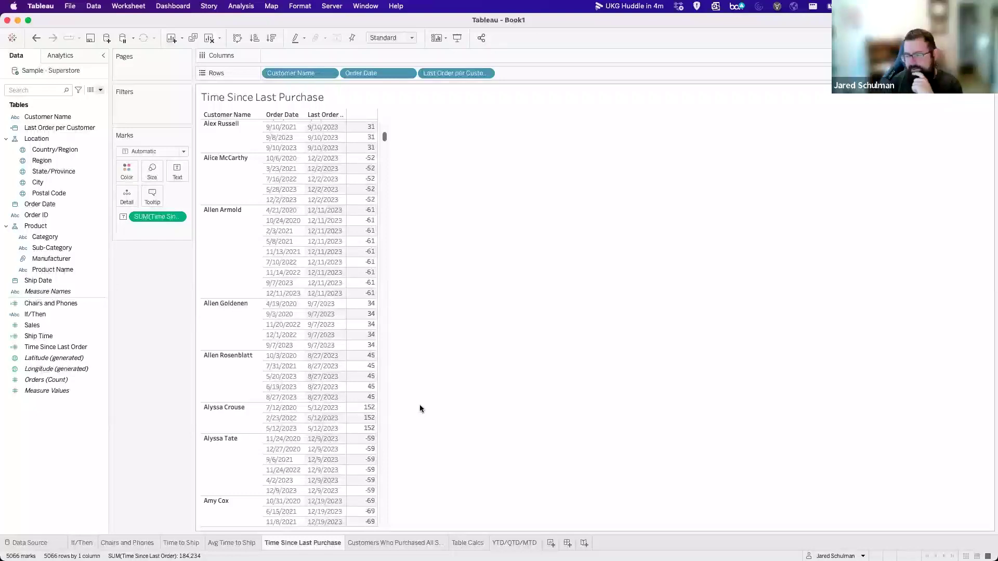
left_click_drag(384, 136, 389, 117)
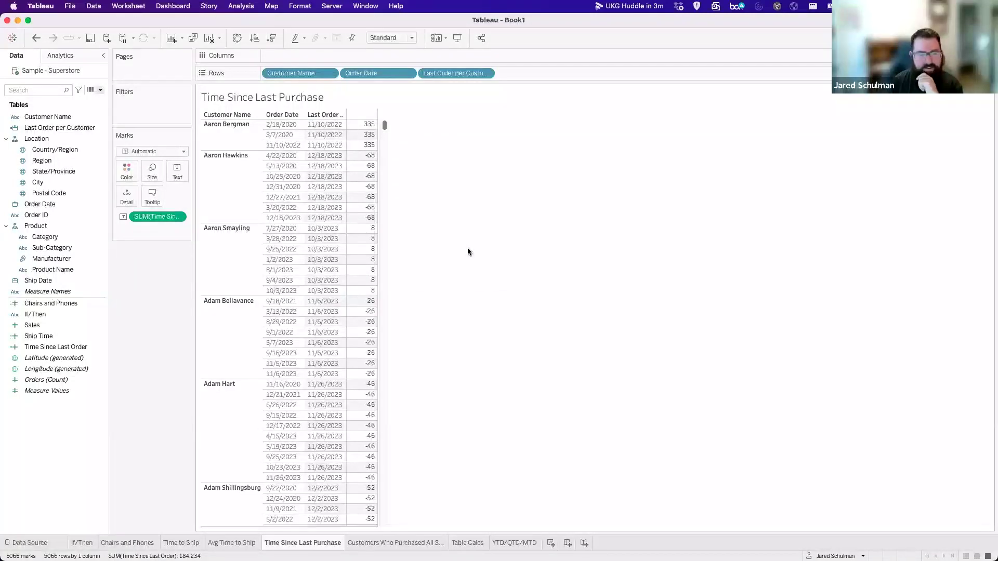
mouse_move(357, 355)
scroll(357, 356, "down", 3)
scroll(357, 355, "up", 3)
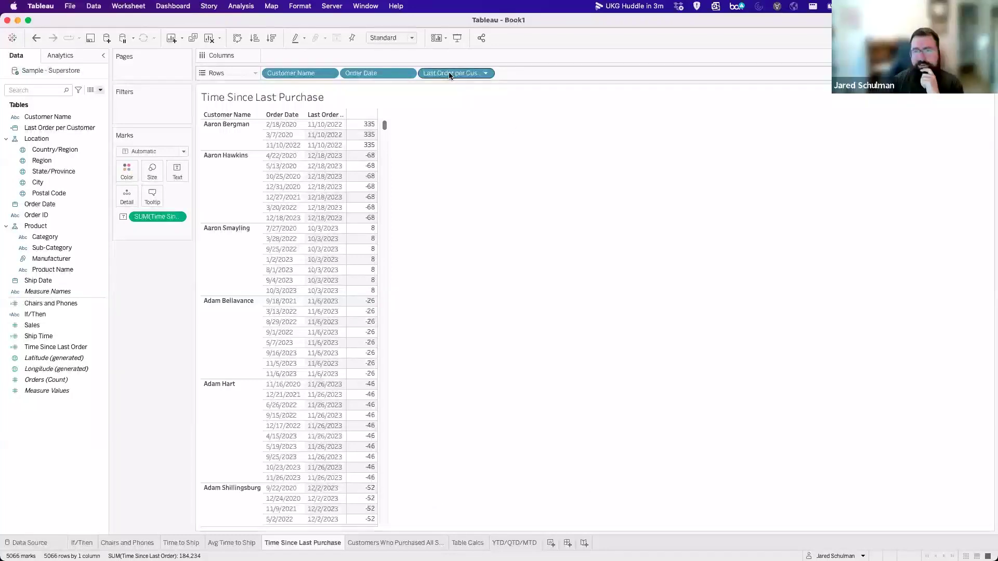
left_click(100, 91)
left_click(92, 101)
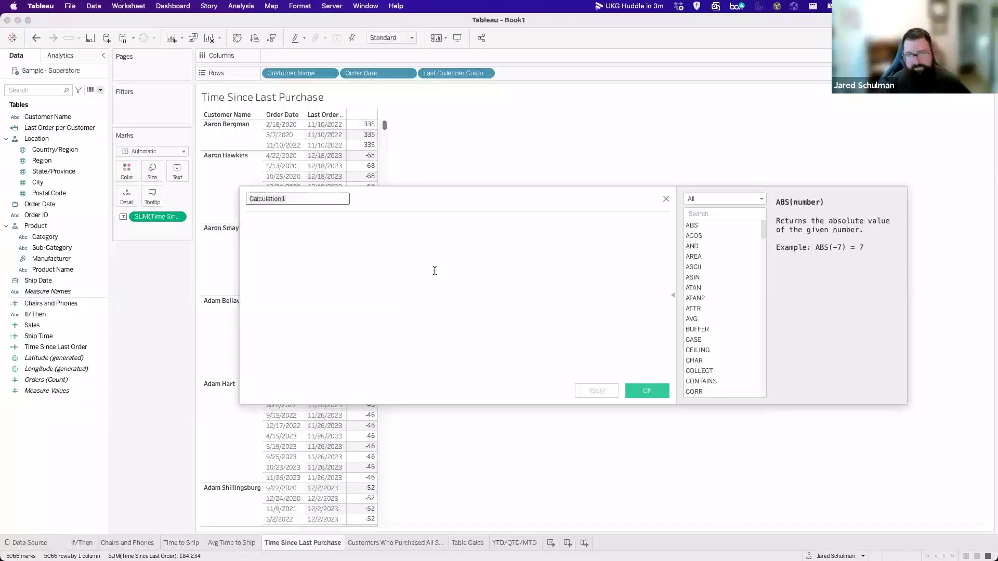
left_click(666, 199)
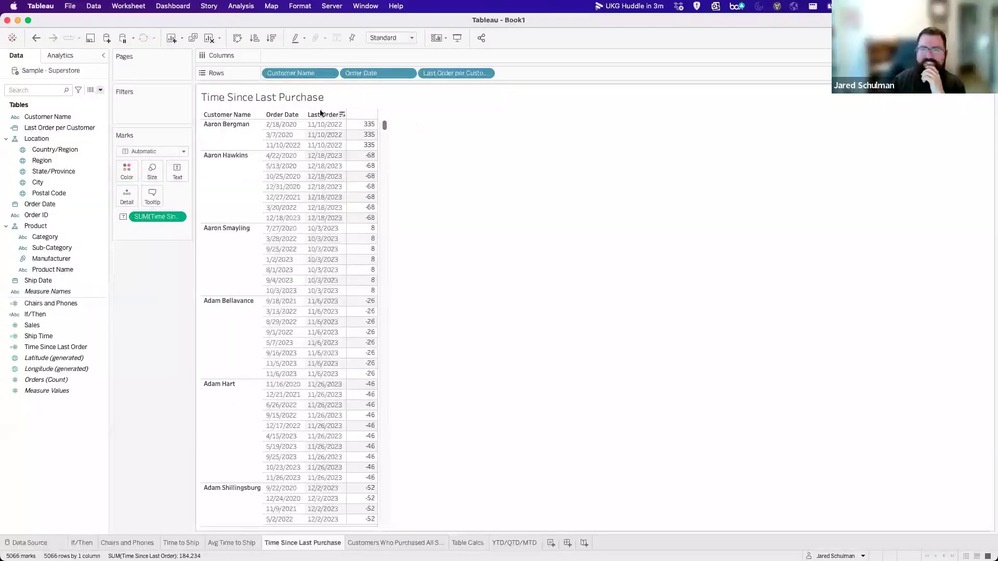
mouse_move(350, 137)
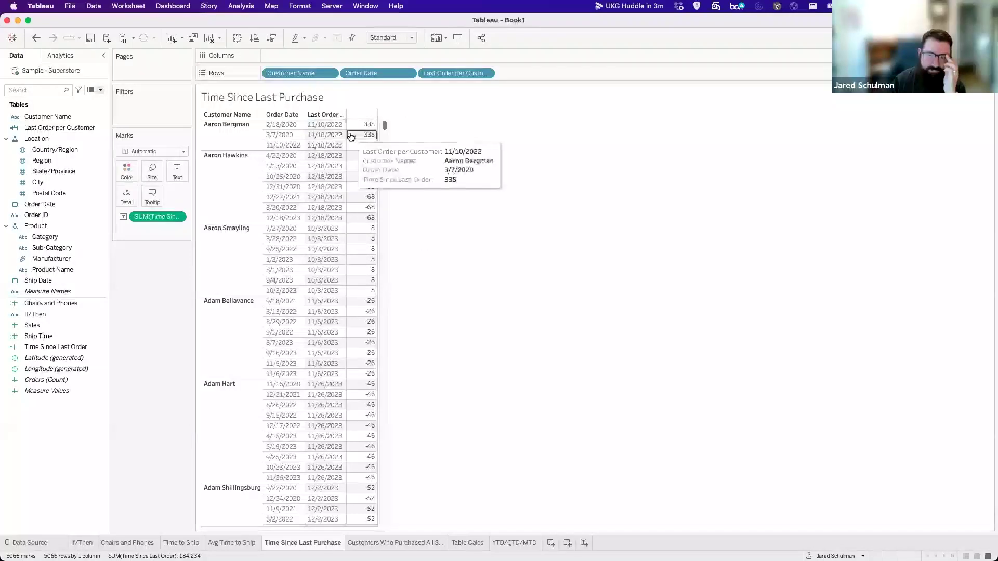
mouse_move(365, 235)
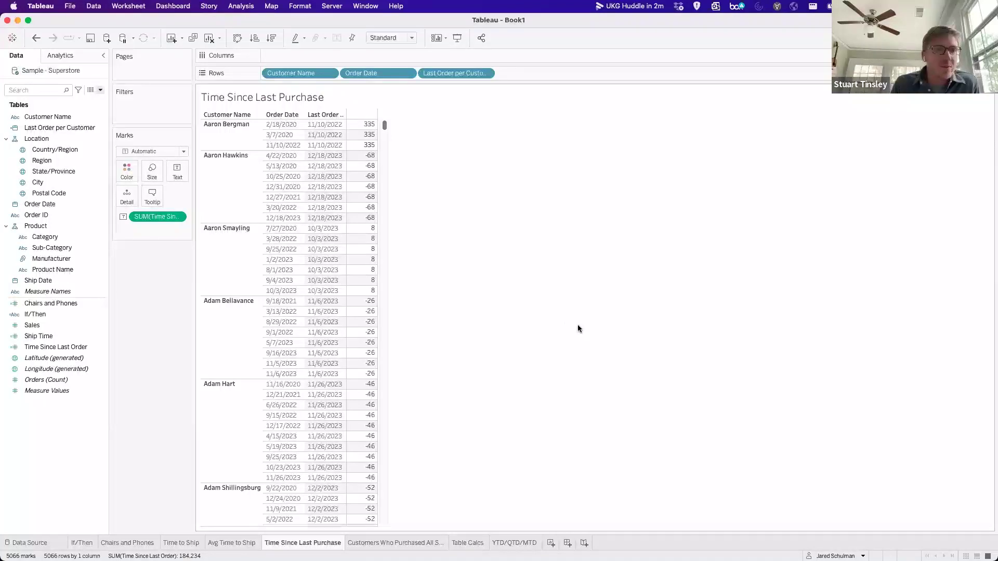
left_click(34, 348)
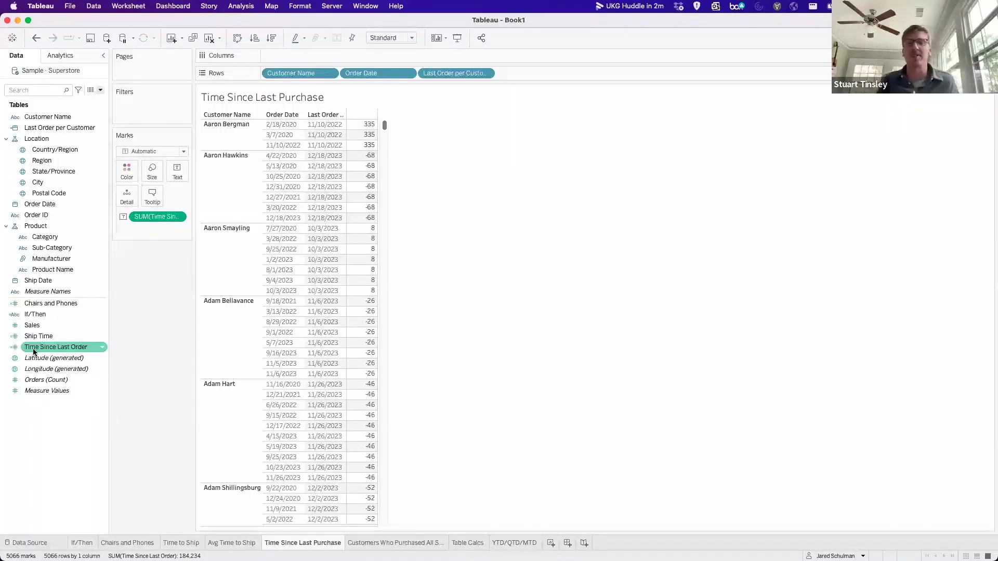
Open the Last Order per Customer calculation and add its MAX([Order Date]) expression to Rows after Last Order per Customer.
right_click(86, 128)
left_click(98, 178)
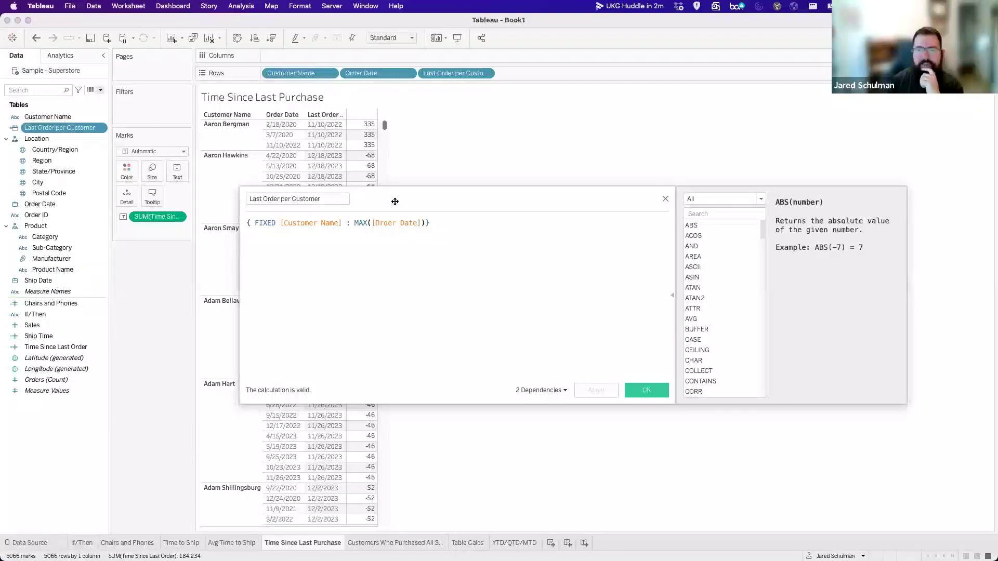
left_click_drag(415, 215, 521, 312)
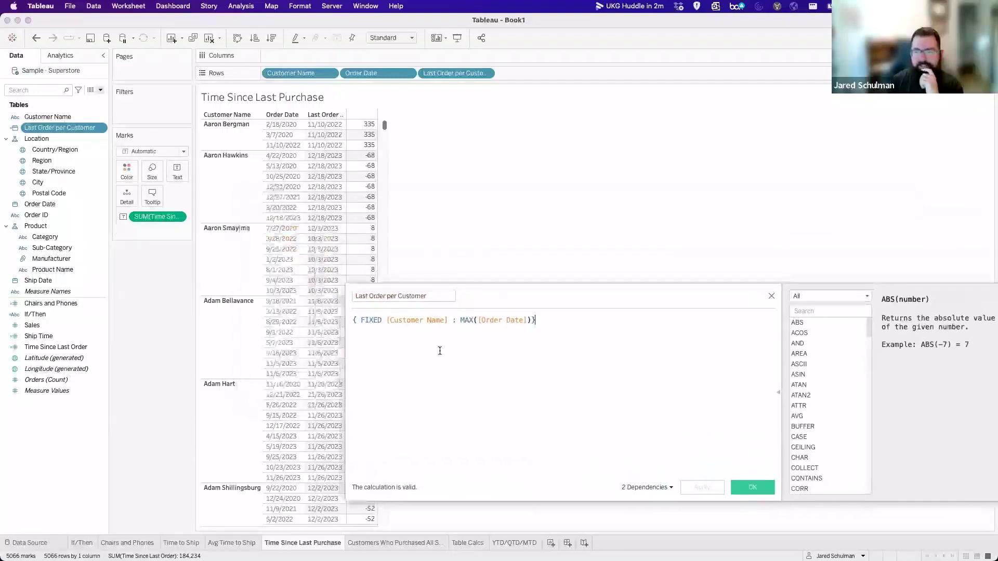
left_click(460, 321)
left_click_drag(461, 321, 530, 322)
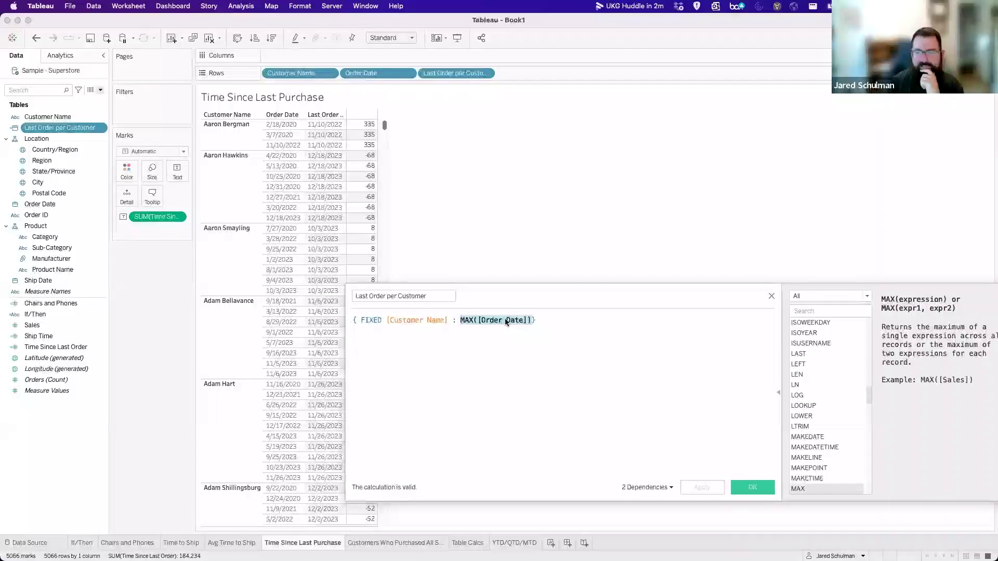
left_click_drag(507, 322, 554, 72)
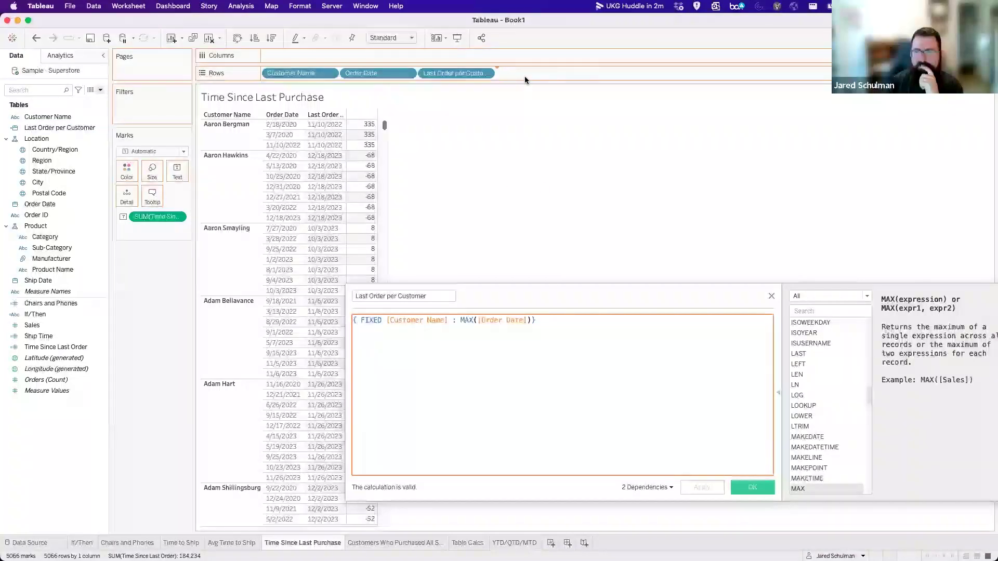
left_click_drag(525, 80, 526, 78)
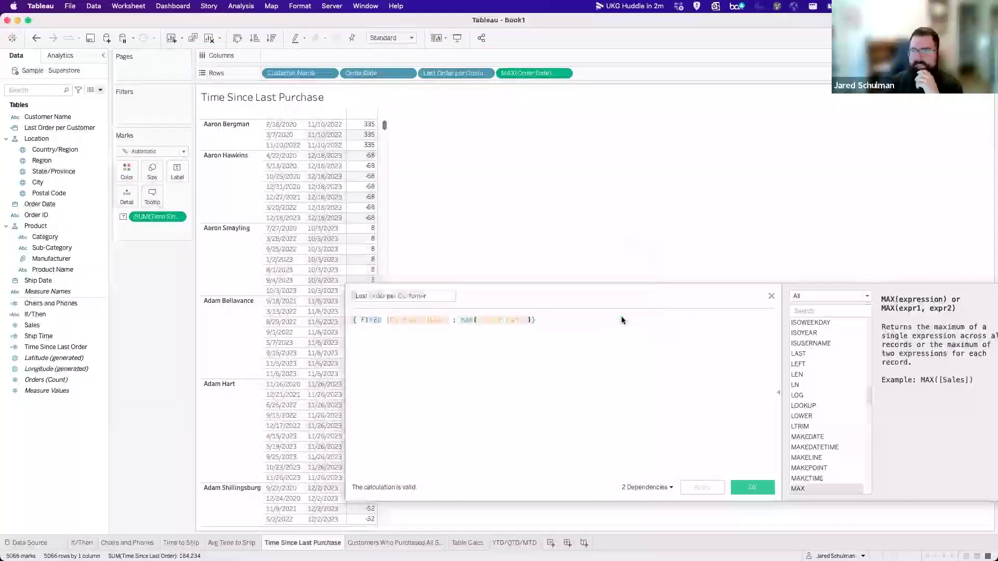
Make MAX(Order Date) in Rows discrete, close the calculation editor and widen the Max. Order Date column.
right_click(522, 74)
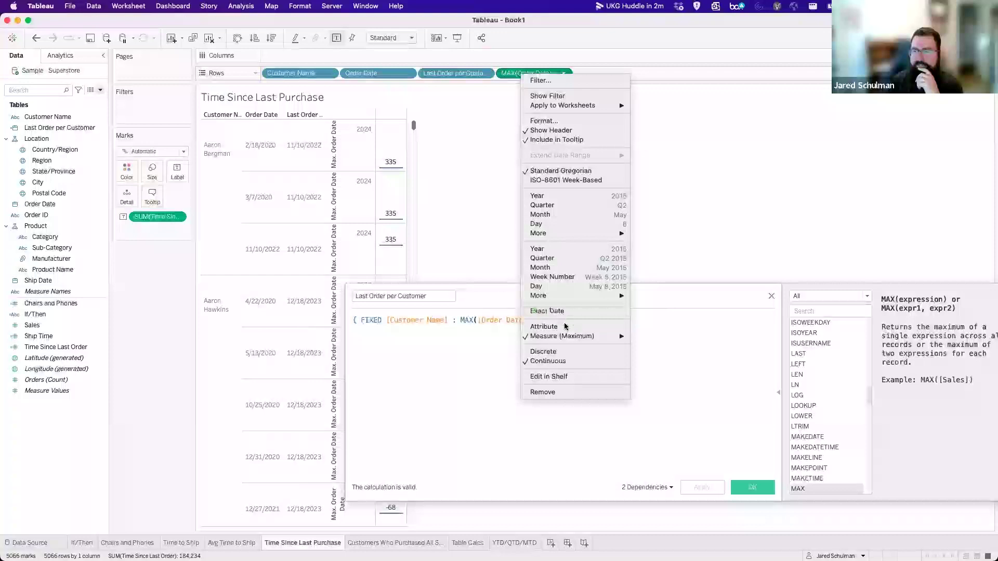
left_click(549, 352)
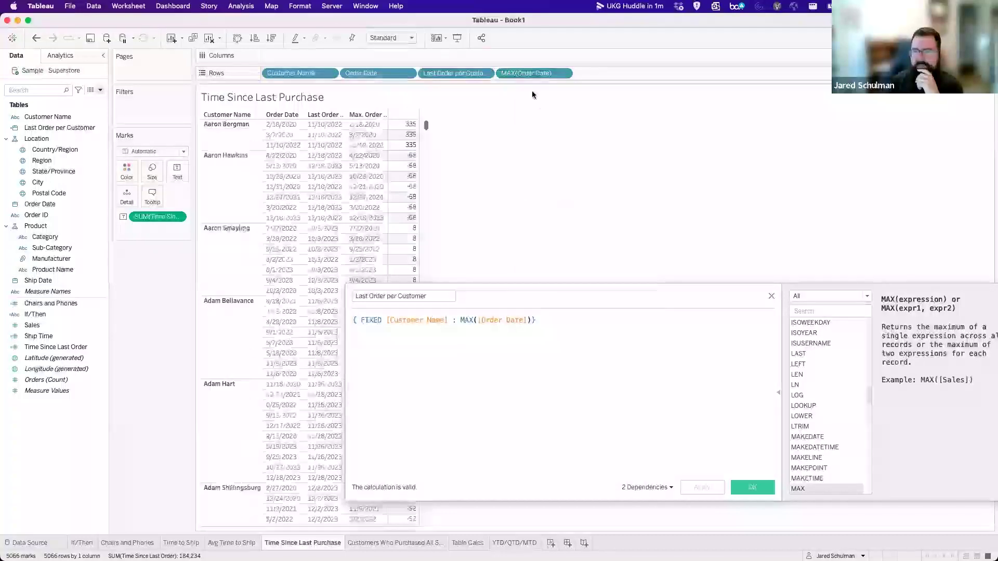
left_click(772, 297)
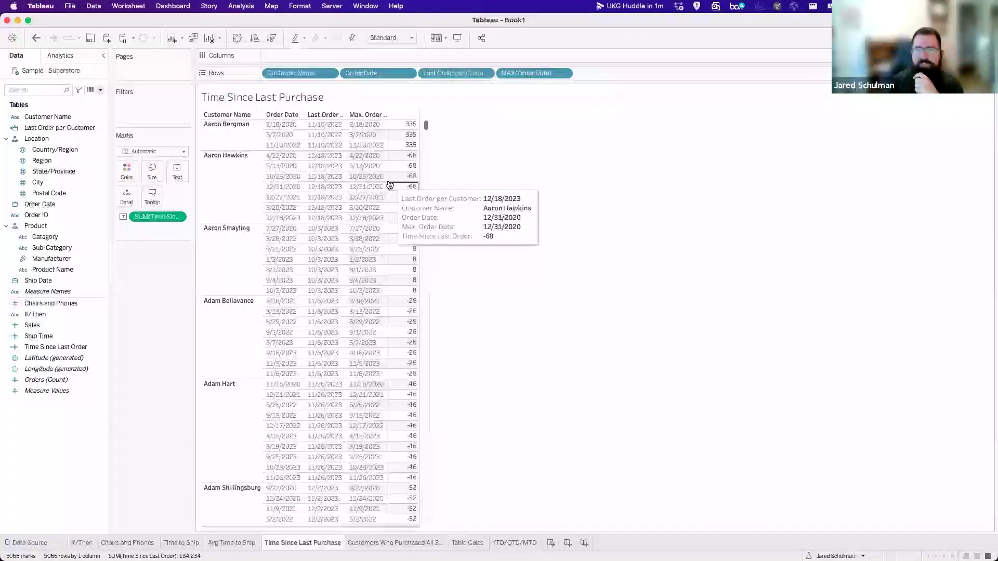
left_click_drag(387, 185, 425, 183)
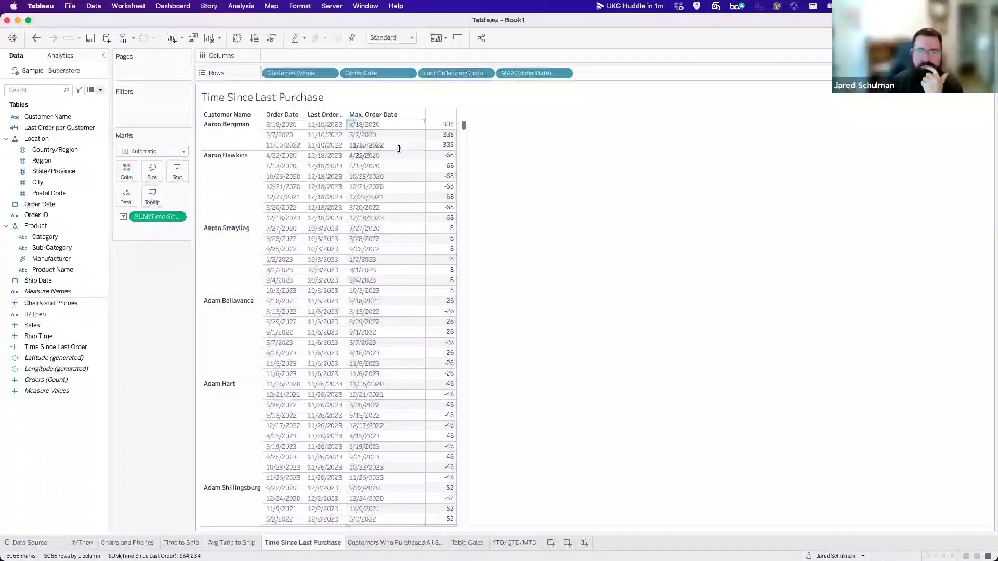
left_click(61, 325)
left_click(48, 350)
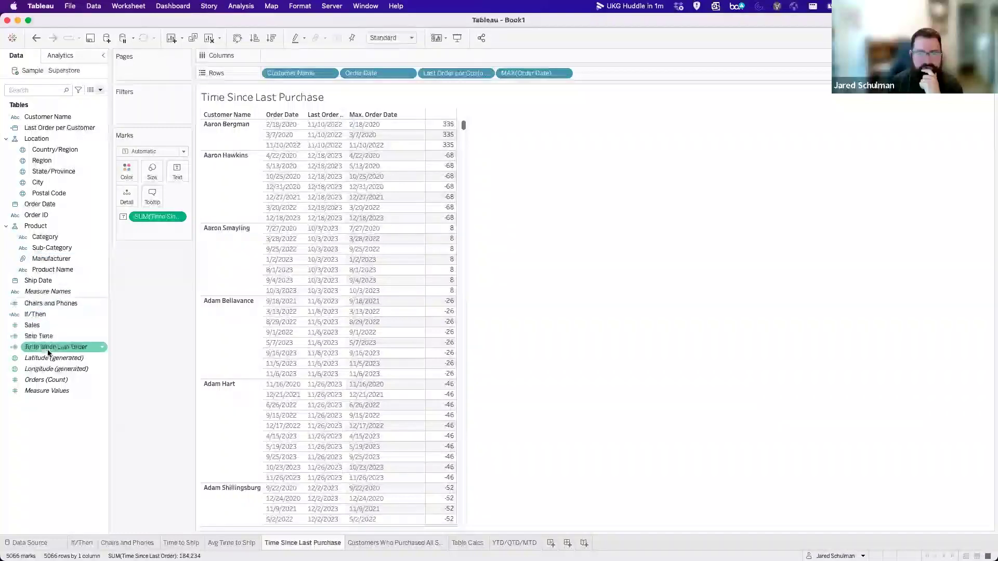
Replace [Last Order per Customer] in the Time Since Last Order calculation with MAX([Order Date]), save it and show the recalculated values in the table.
right_click(47, 352)
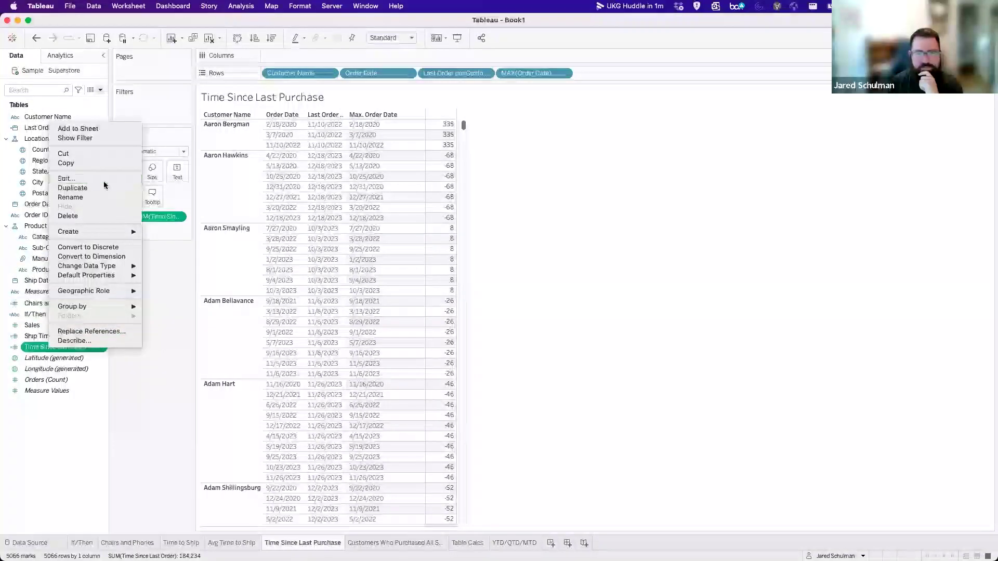
left_click(60, 176)
left_click(424, 325)
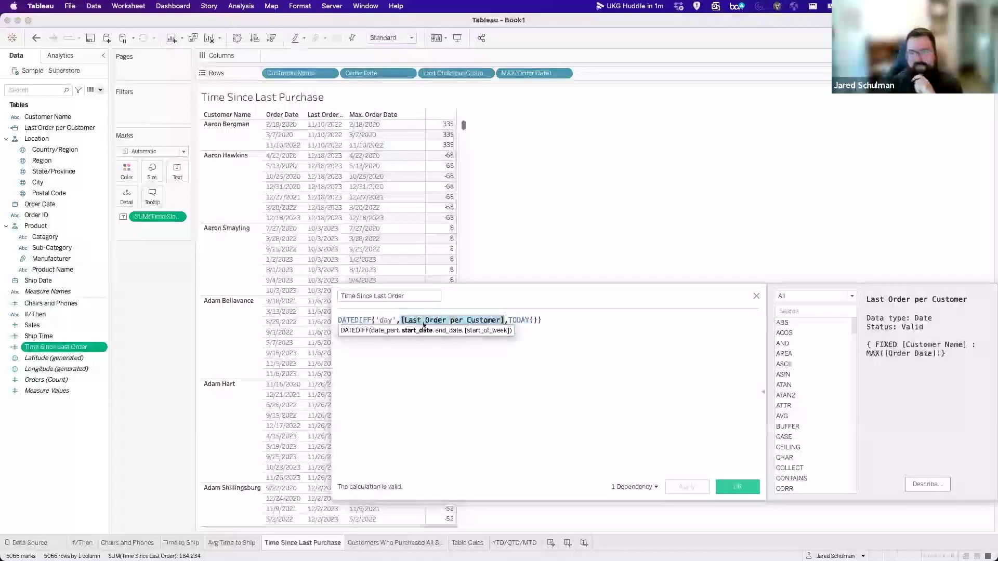
left_click_drag(533, 73, 442, 323)
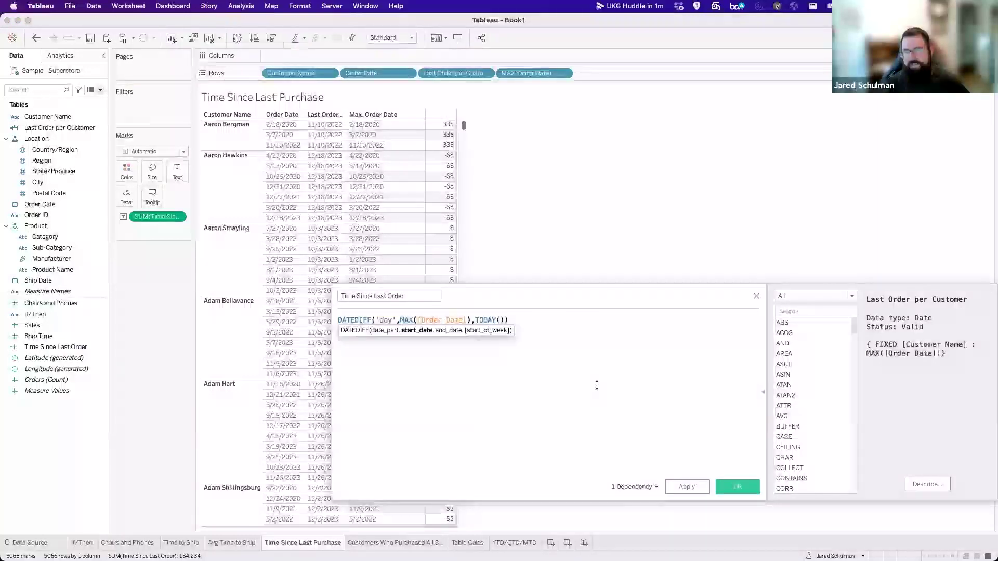
left_click(737, 487)
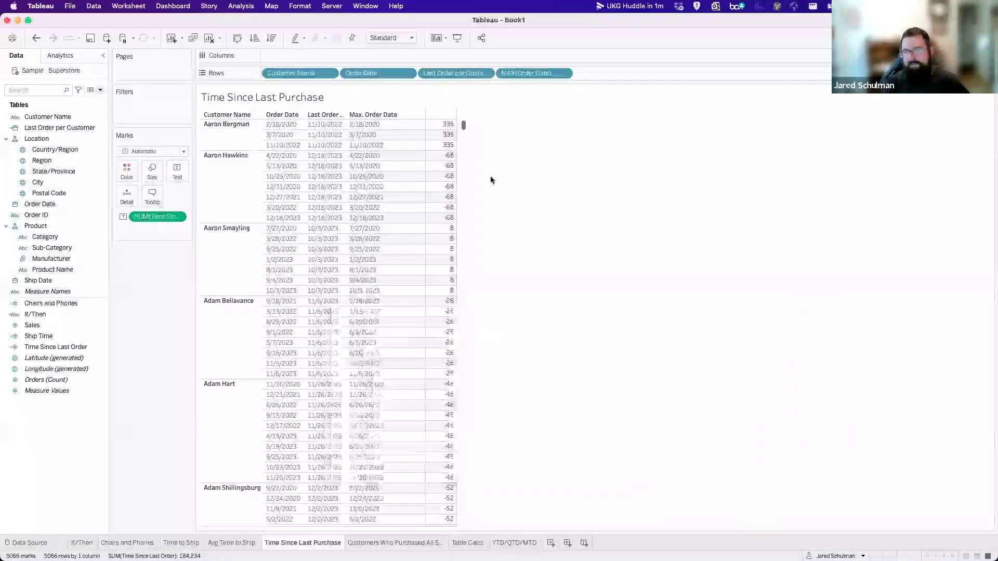
left_click_drag(56, 347, 160, 216)
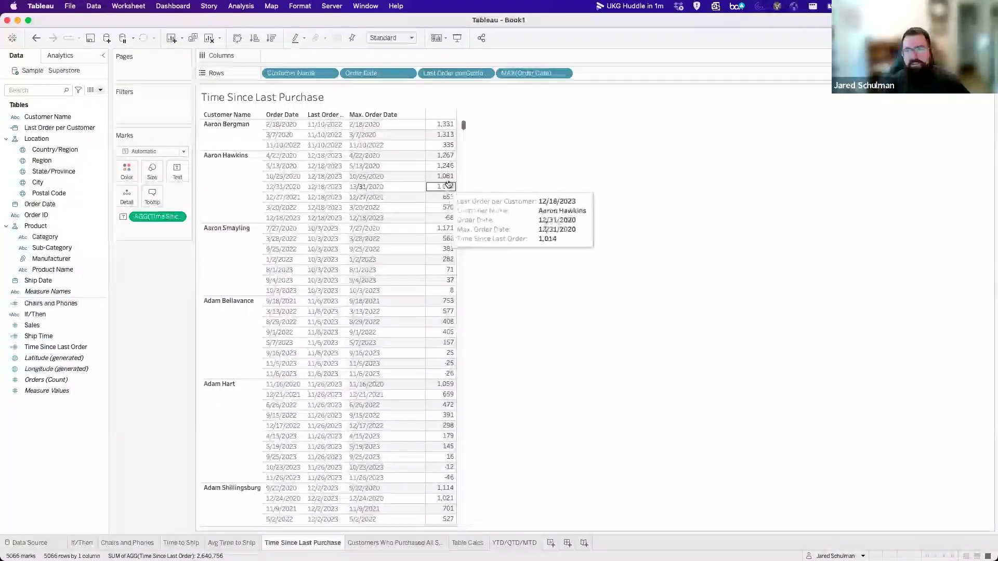
Compare the recalculated Time Since Last Order values across the customers' order rows, and undo the change to the calculation.
mouse_move(437, 370)
mouse_move(450, 151)
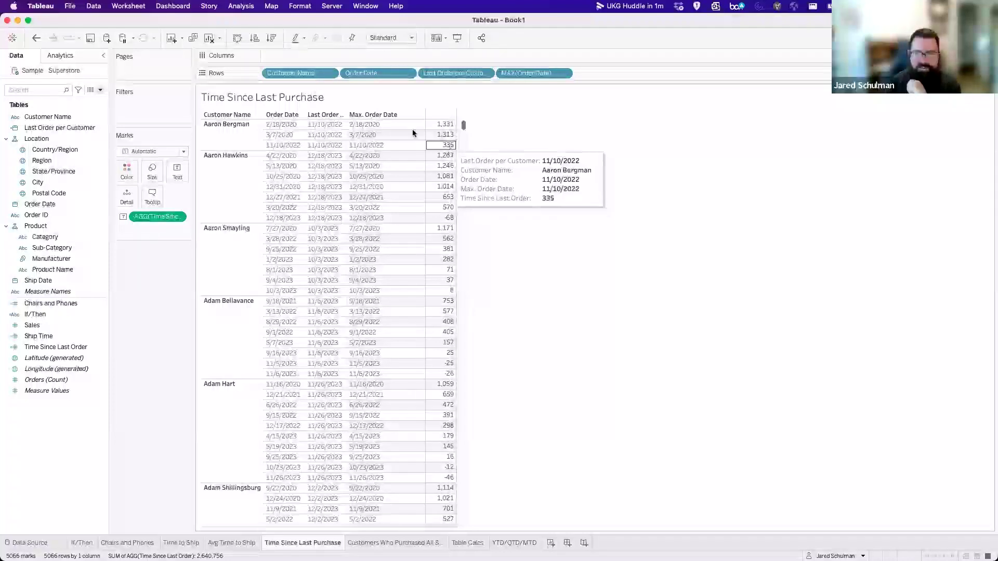
left_click(40, 40)
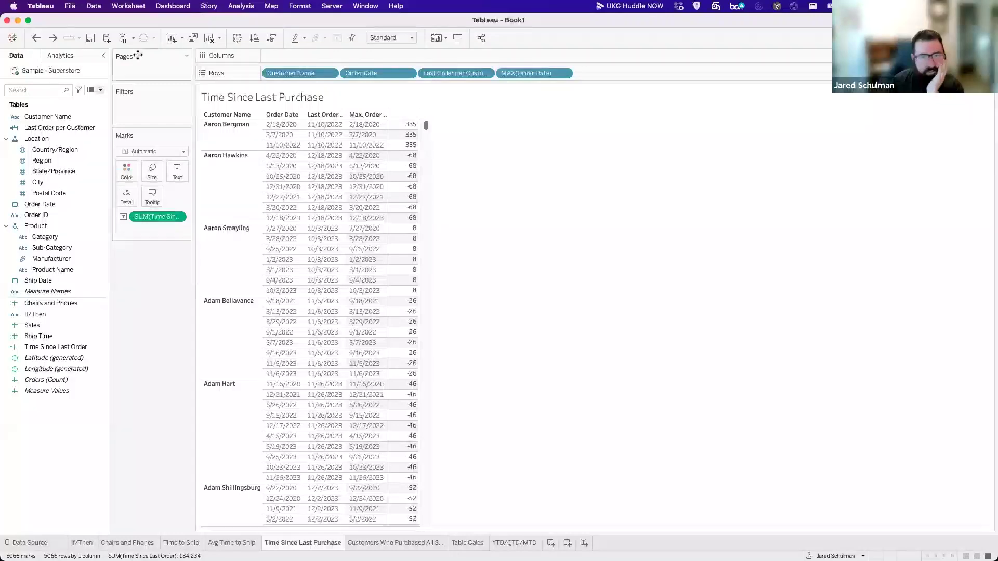
Clear the worksheet and build a text table of Sales with State/Province on the rows.
left_click(210, 38)
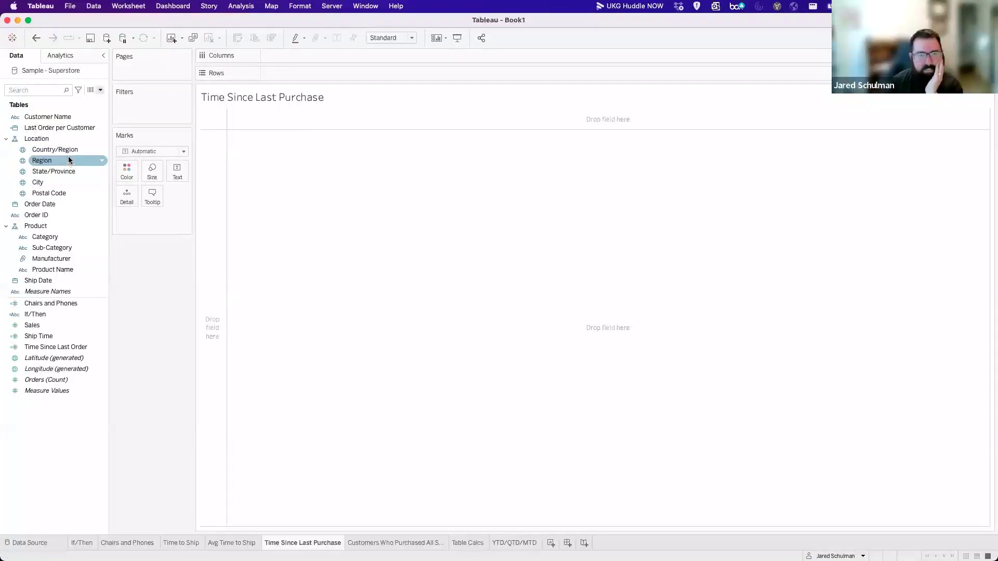
left_click_drag(66, 171, 344, 73)
left_click_drag(45, 326, 303, 295)
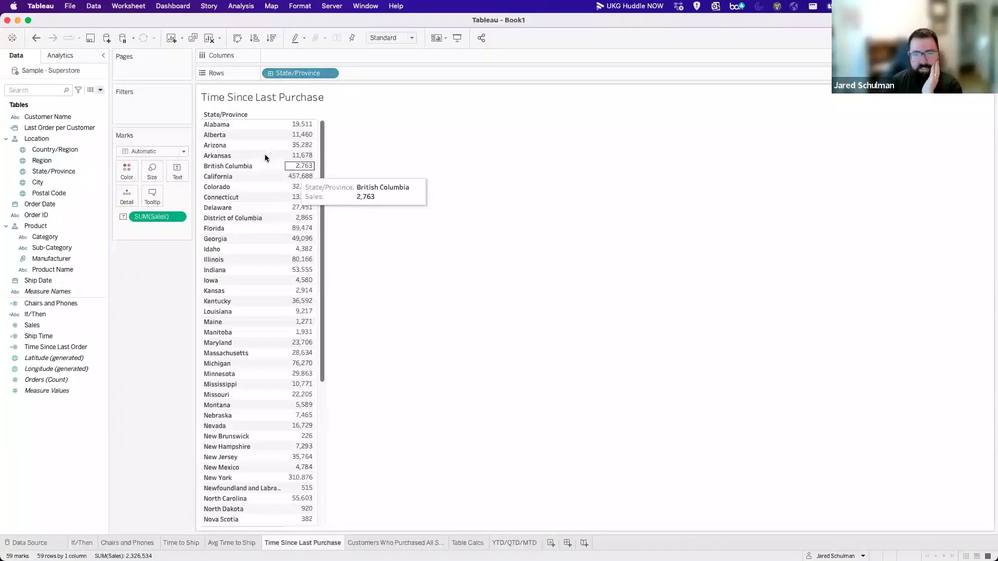
mouse_move(304, 183)
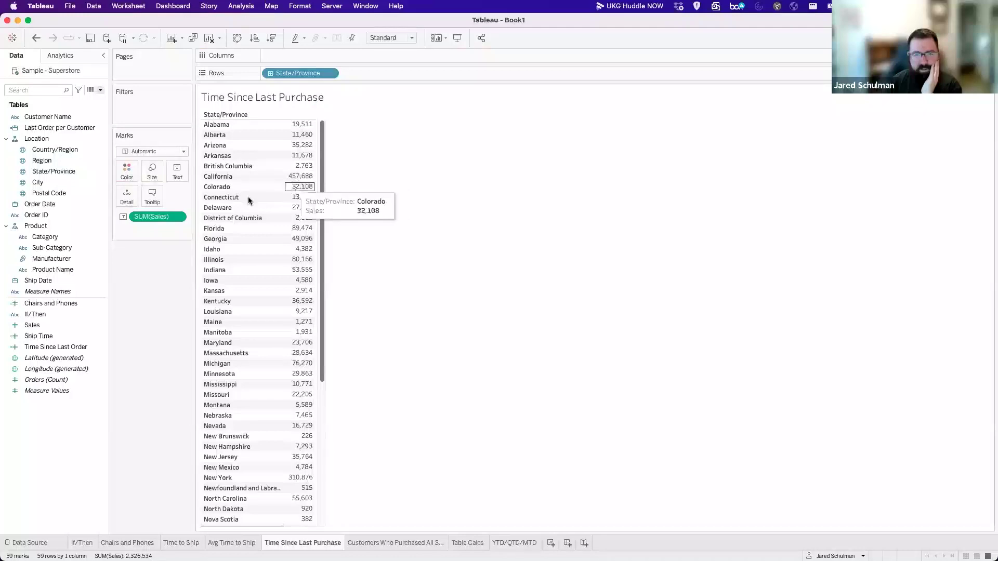
Add Region ahead of State/Province on the rows and apply the Percent of Total quick table calculation to Sales.
left_click(41, 162)
left_click_drag(42, 166, 269, 75)
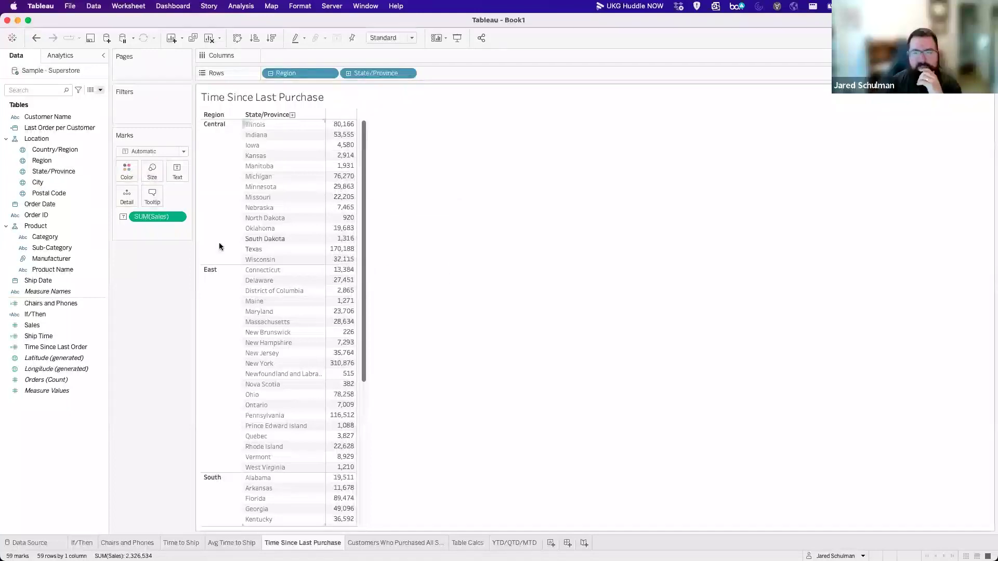
left_click(177, 217)
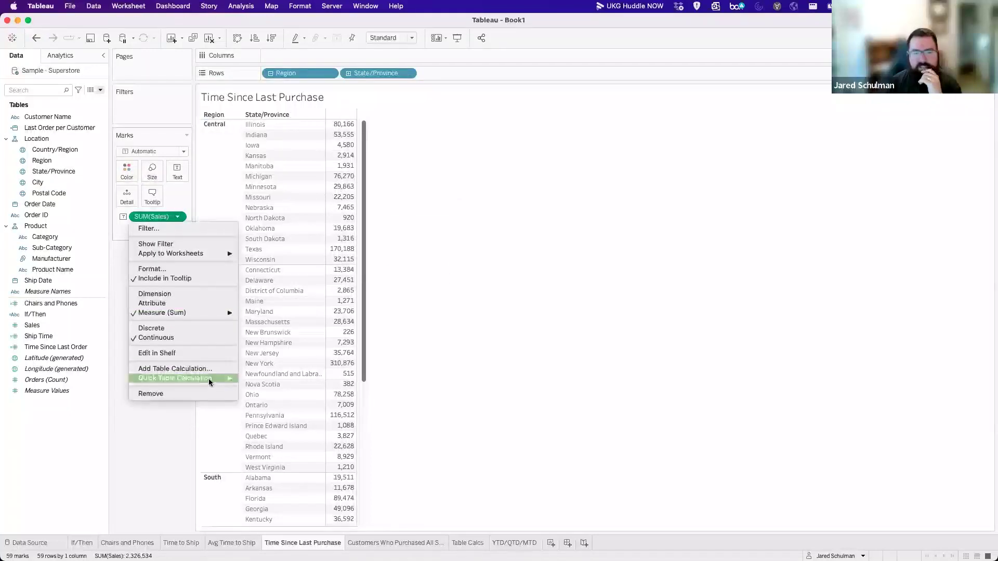
mouse_move(214, 378)
left_click(276, 411)
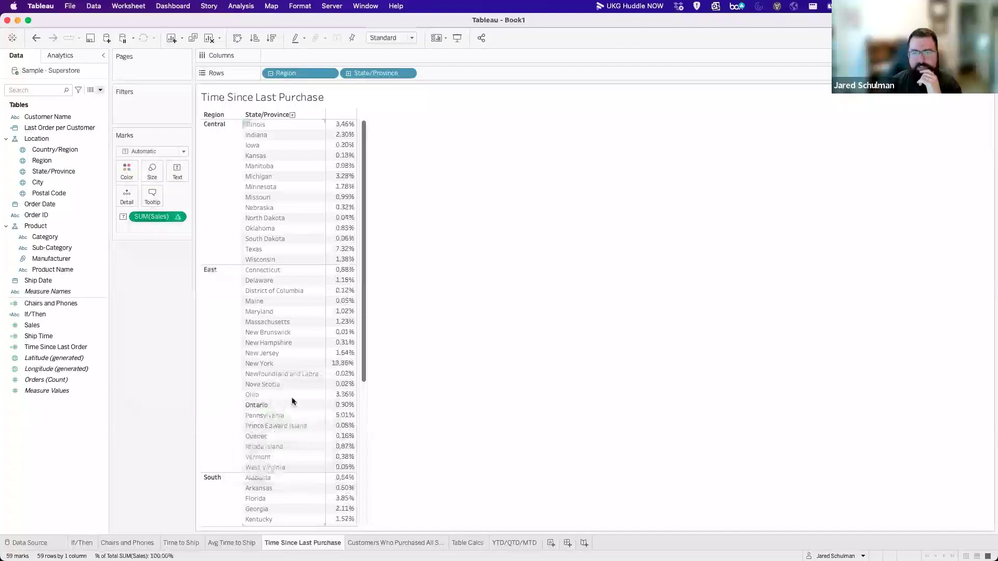
Set the Sales table calculation to compute using Pane (down).
left_click(178, 218)
mouse_move(183, 359)
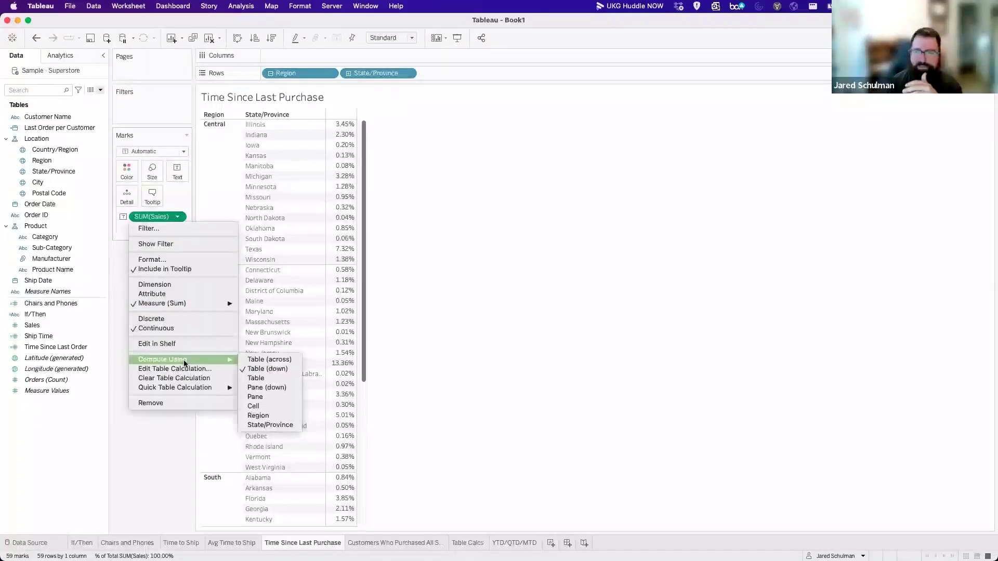
left_click(264, 388)
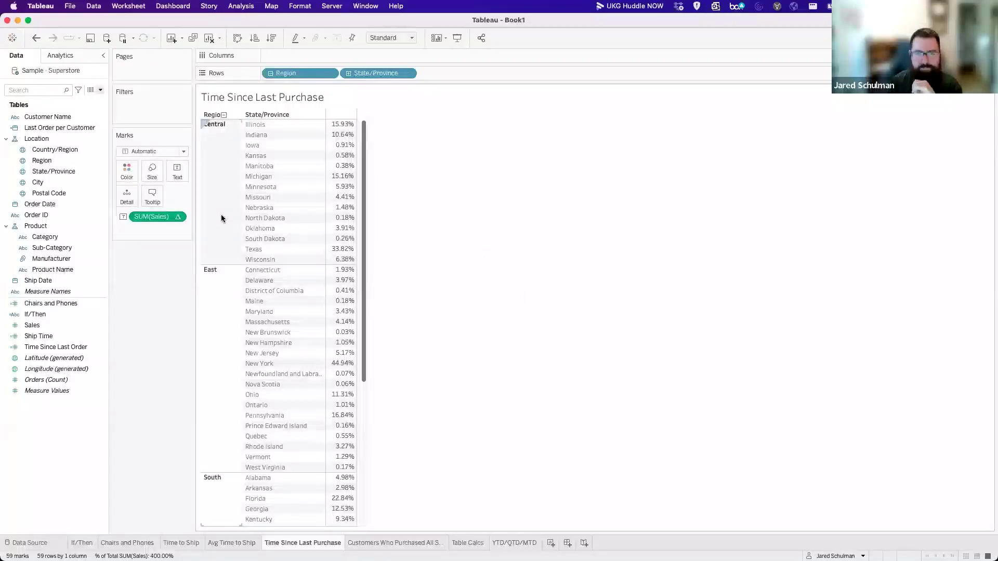
Remove Region from the rows and clear the table calculation on Sales.
left_click_drag(291, 73, 162, 266)
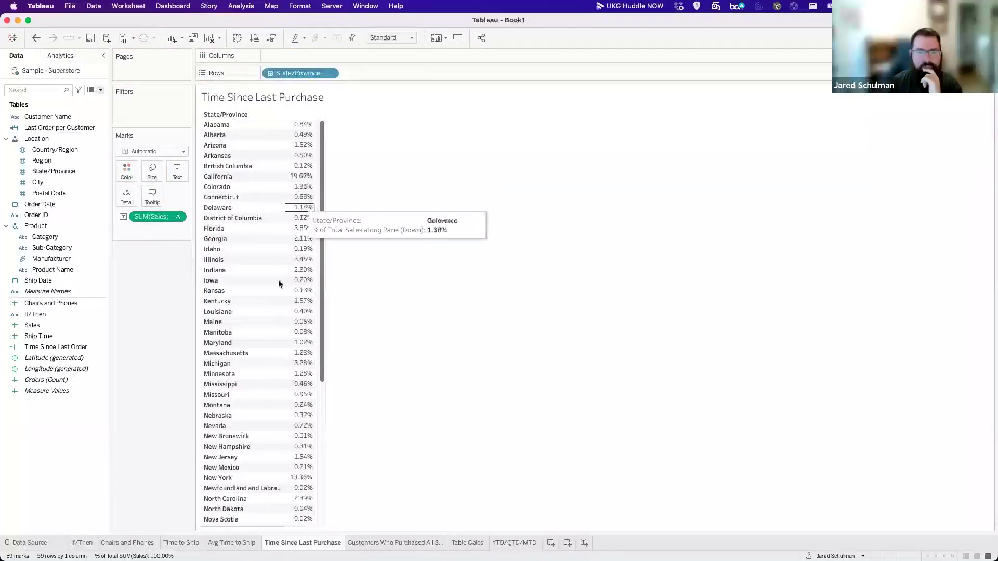
scroll(276, 345, "down", 5)
scroll(277, 345, "up", 5)
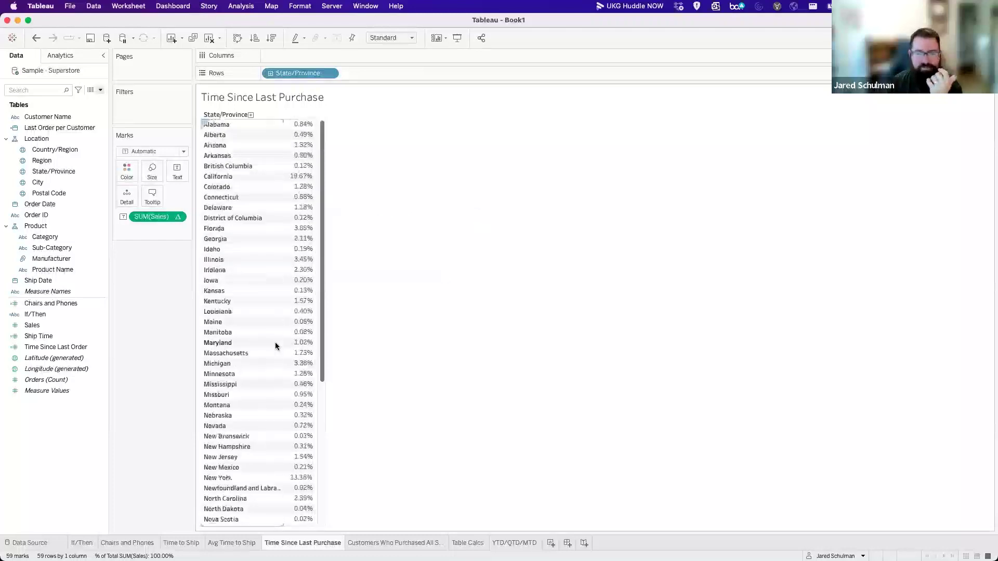
left_click(178, 217)
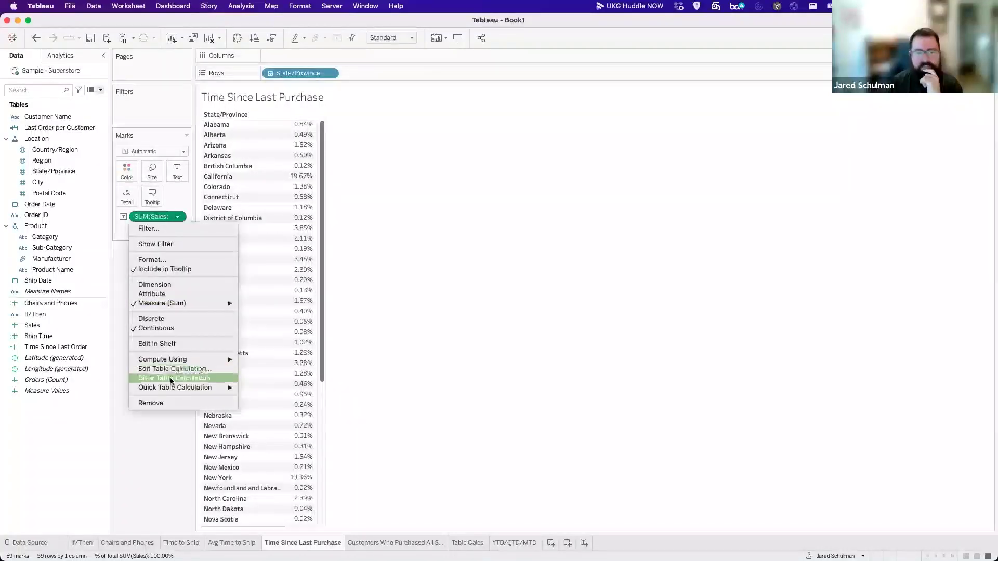
left_click(174, 379)
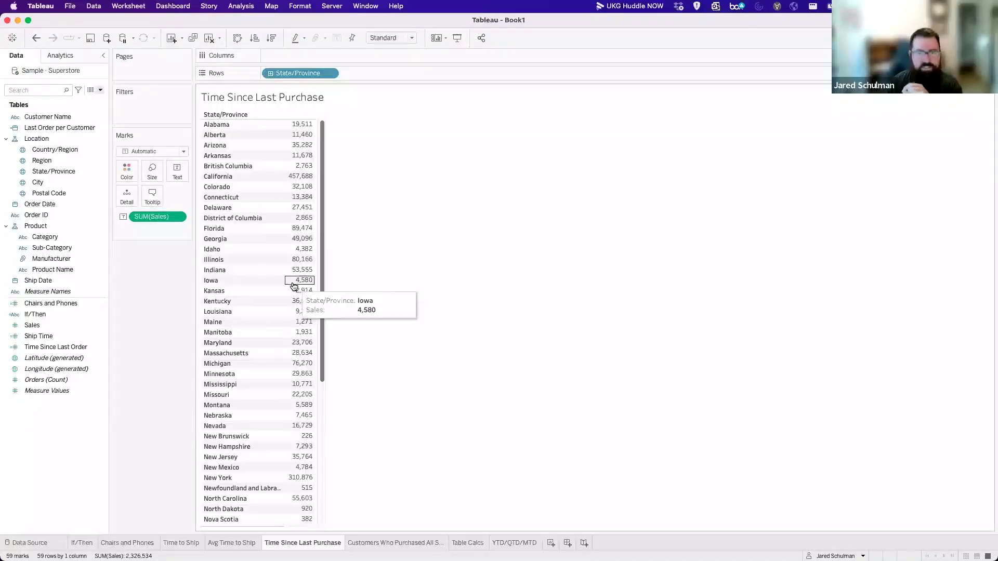
Start a new calculated field and name it Sales per Region.
left_click(101, 90)
left_click(93, 99)
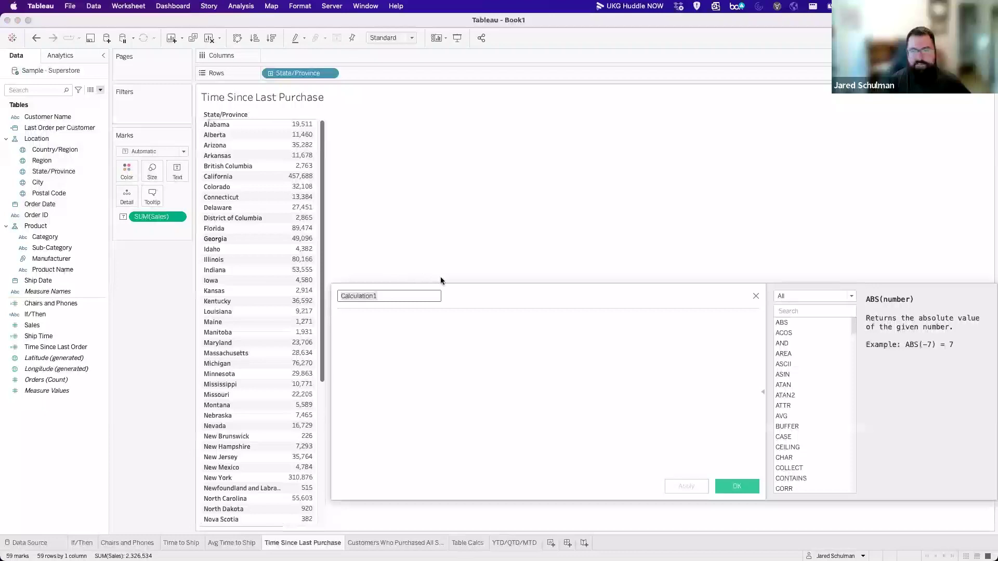
type("Sales ")
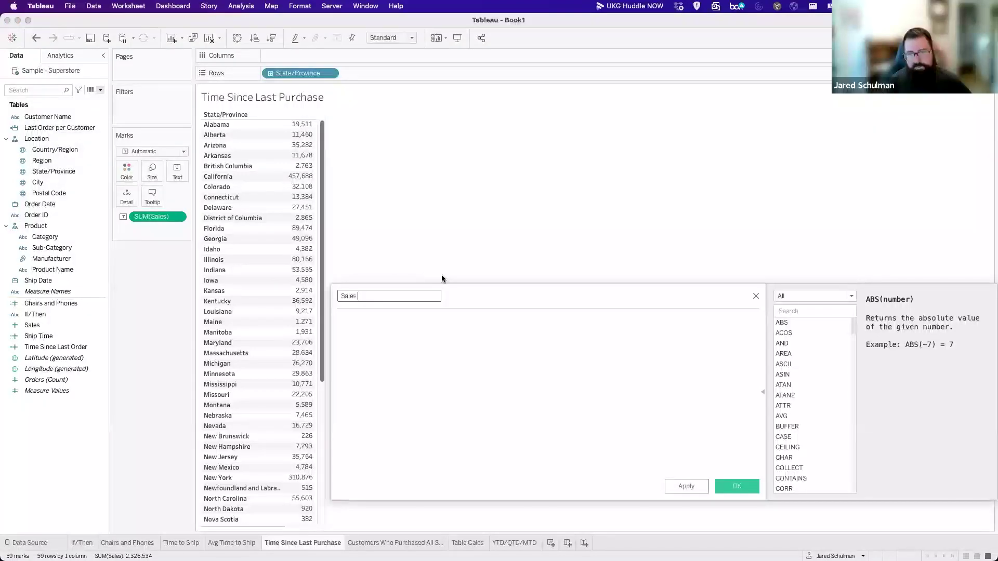
type("per Region")
key("Tab")
Define the calculation as { FIXED [Region] : SUM([Sales])}, save it, and add Sales per Region to the table.
type("fix")
key("Return")
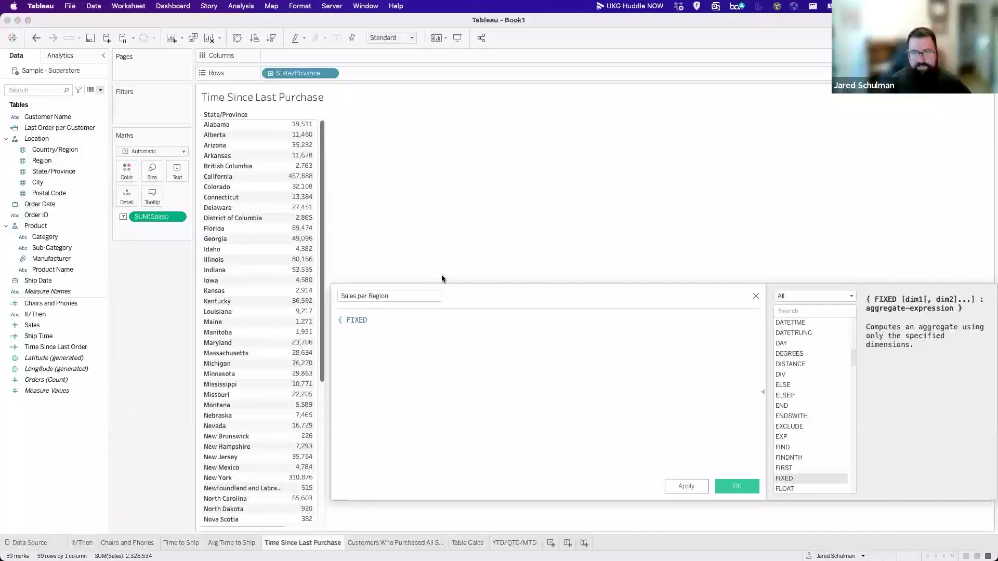
type("regio")
type(": SUM(sa")
key("Return")
type(")}")
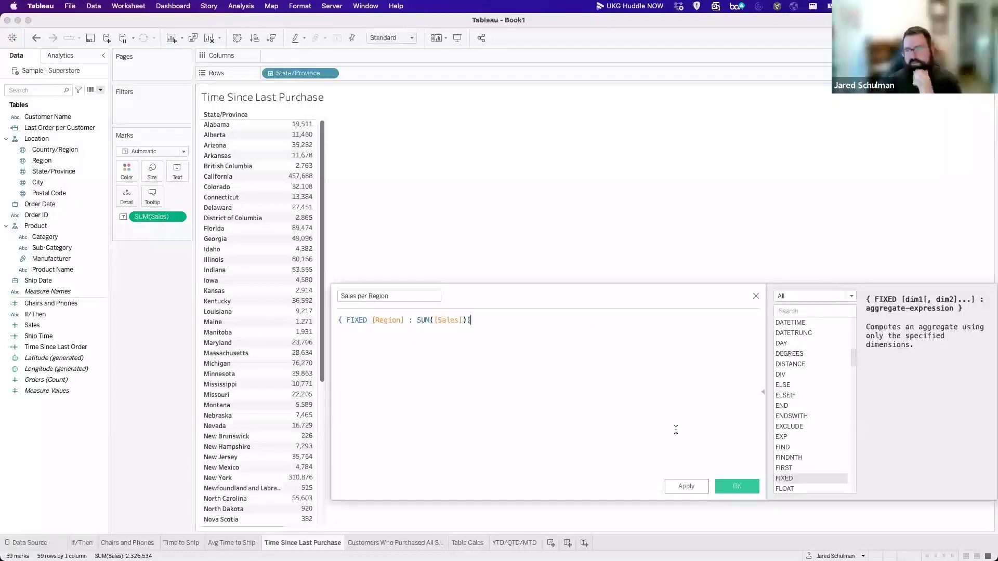
left_click(740, 486)
left_click_drag(52, 336, 296, 298)
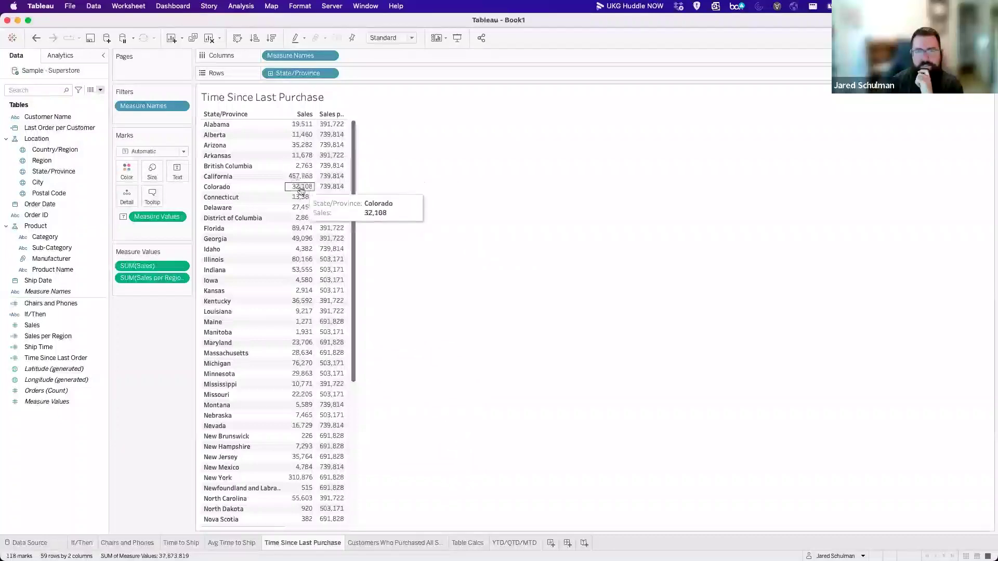
Create a calculated field % of Sales within Region as SUM([Sales]) / SUM([Sales per Region]) and add it to the measure values.
left_click(100, 90)
left_click(89, 99)
type("SUM([Sales])")
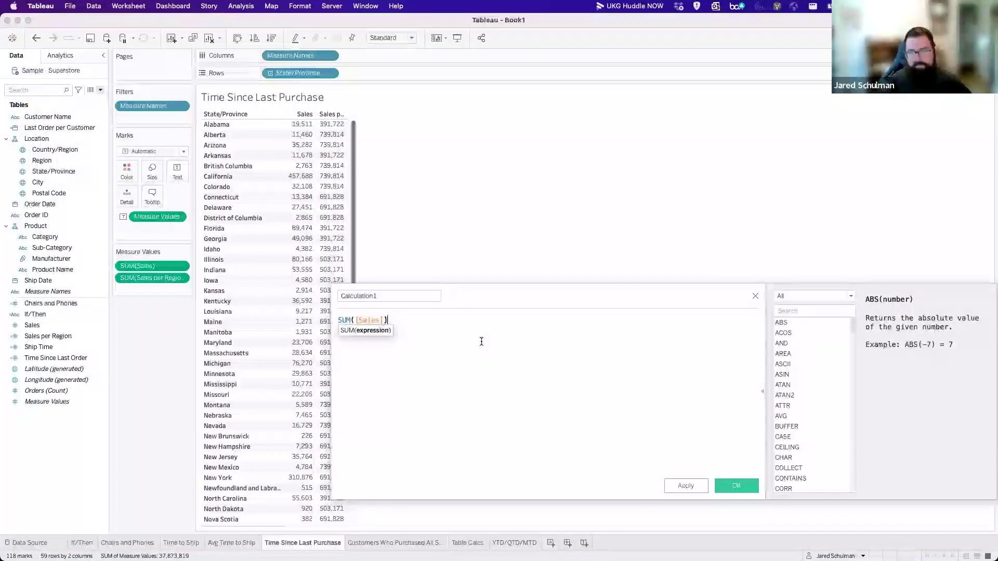
type(" / ")
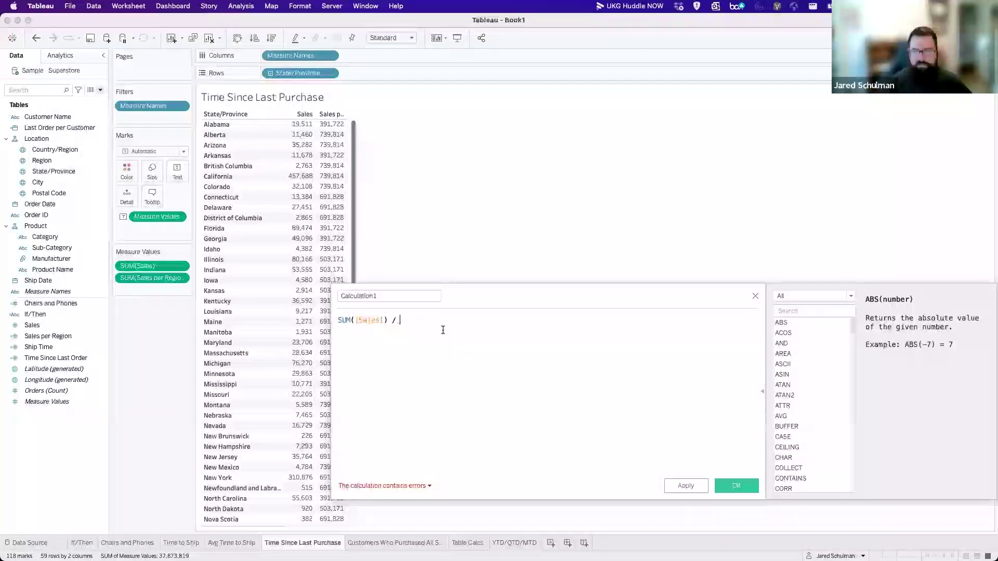
type("SUM(")
type("[Sales per Region]")
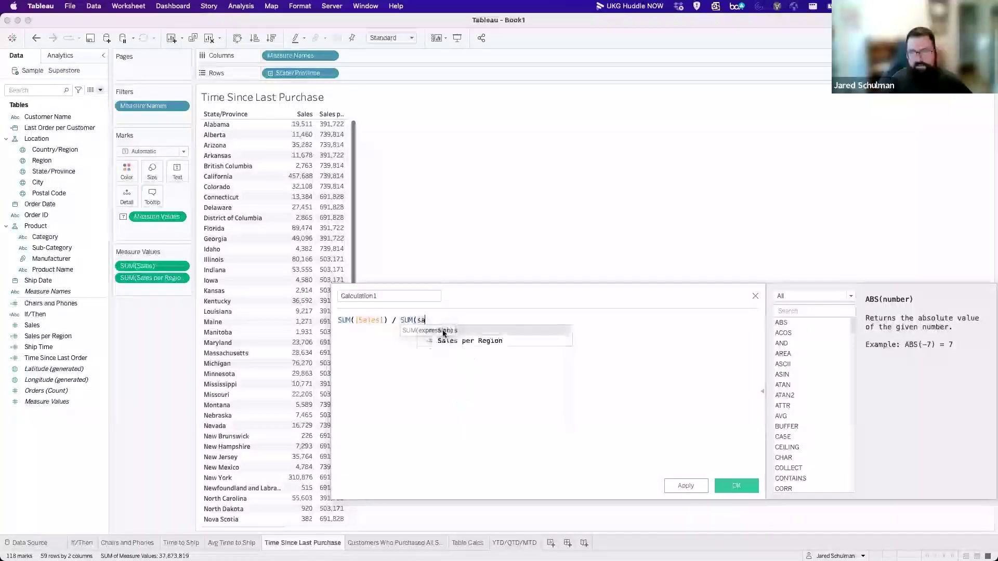
type(")")
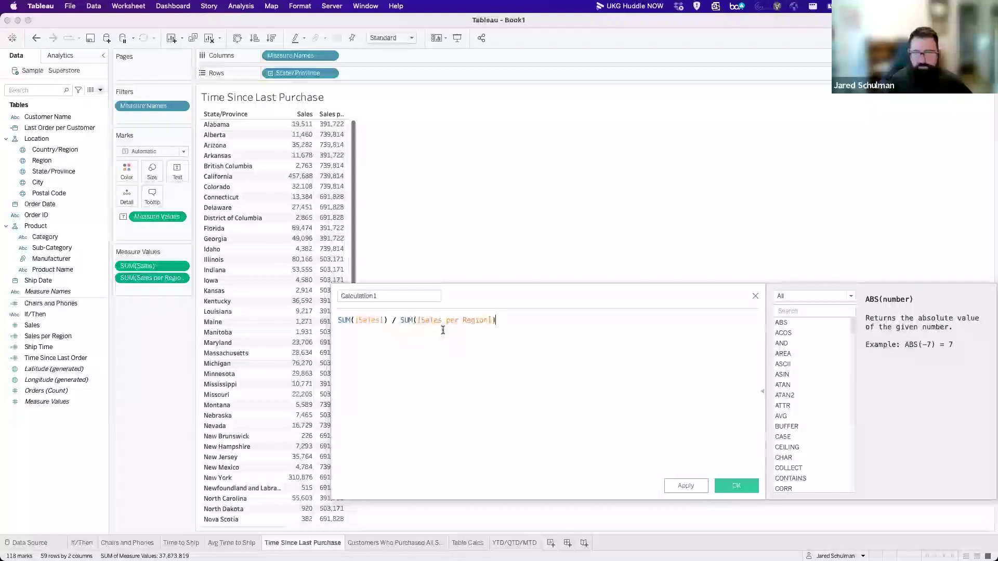
left_click(436, 294)
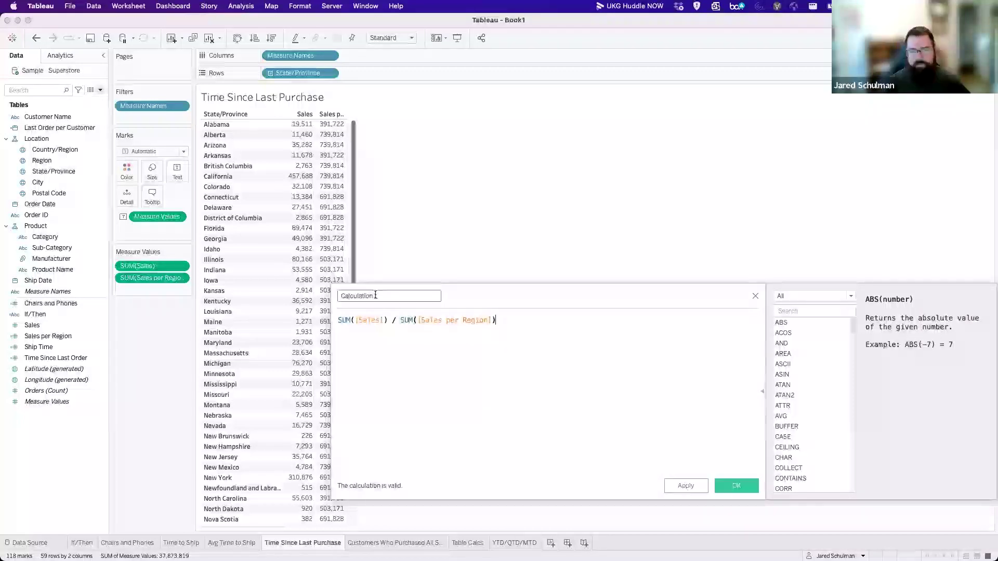
type("% of Sales within Reg")
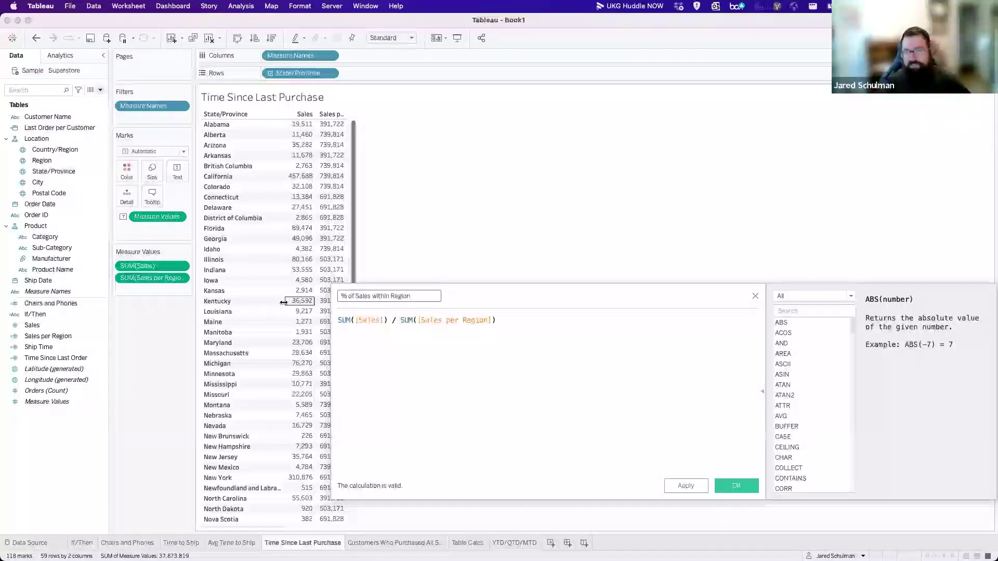
left_click(736, 486)
left_click_drag(52, 303, 148, 291)
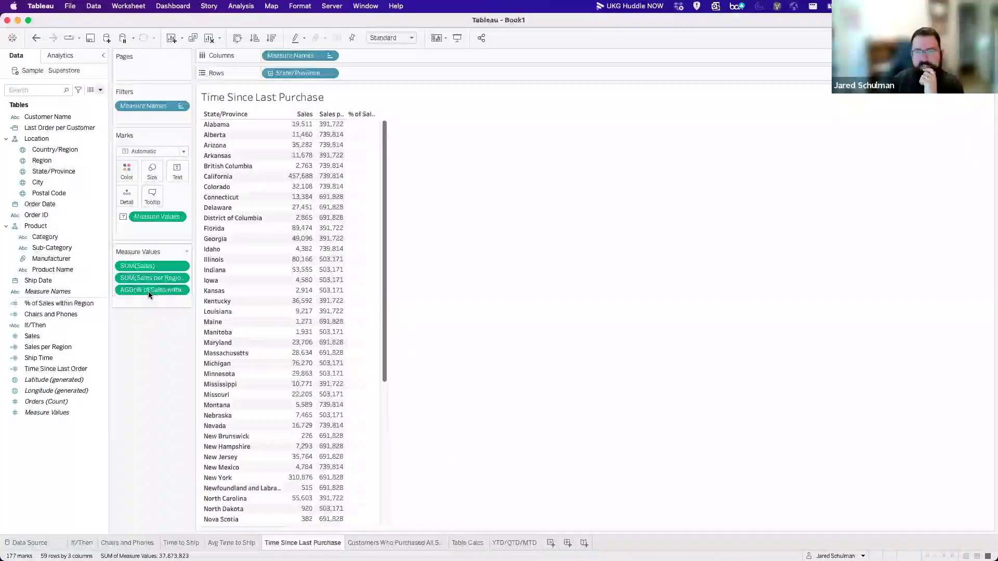
Format % of Sales within Region as a percentage and remove Sales per Region from the table.
right_click(163, 294)
right_click(163, 291)
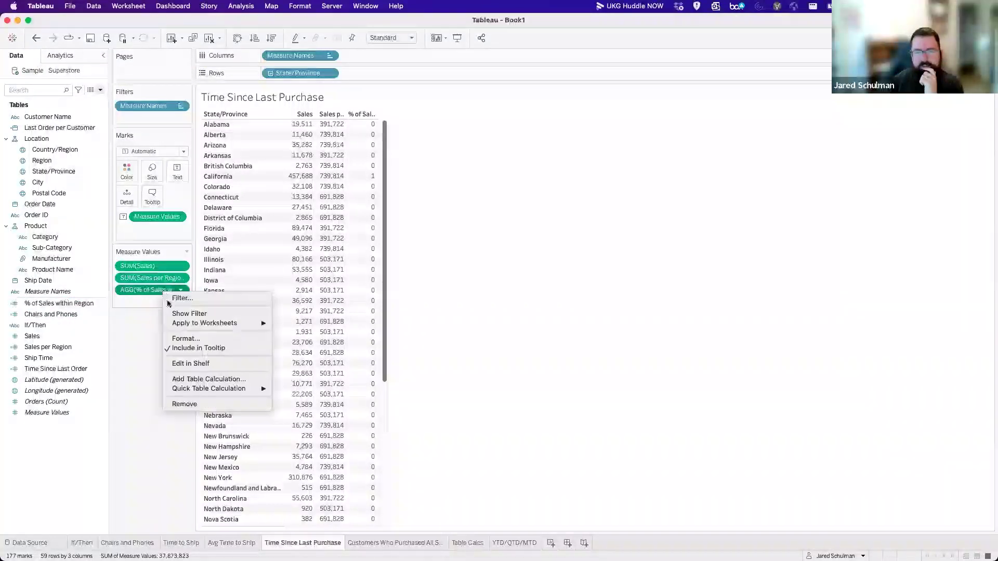
left_click(187, 339)
left_click(65, 122)
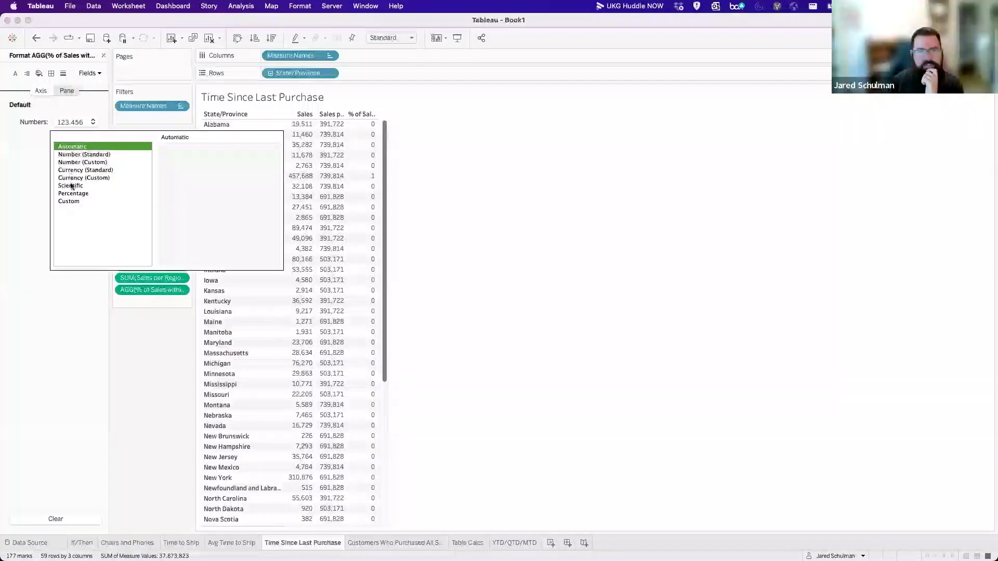
left_click(71, 194)
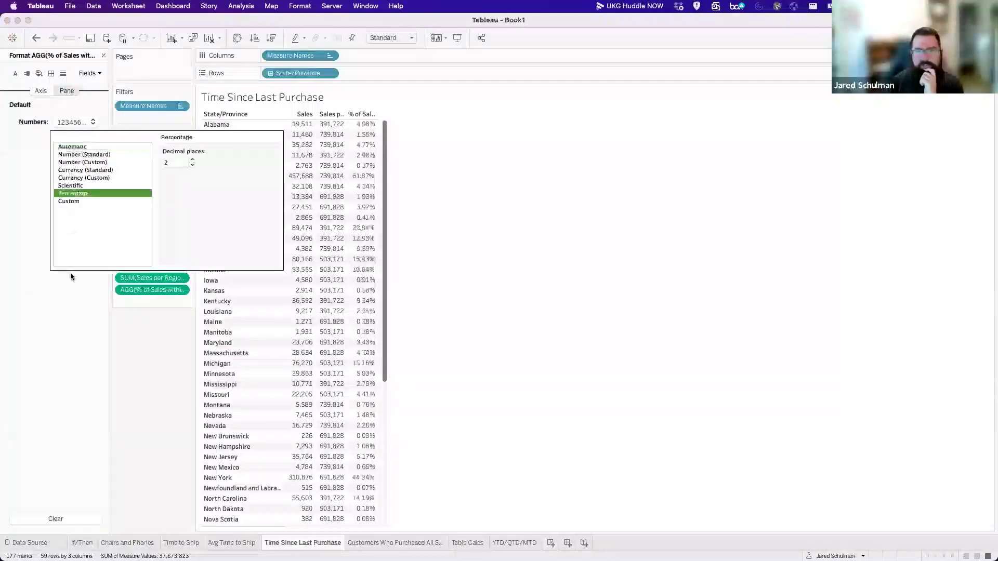
left_click(103, 55)
left_click_drag(150, 277, 156, 338)
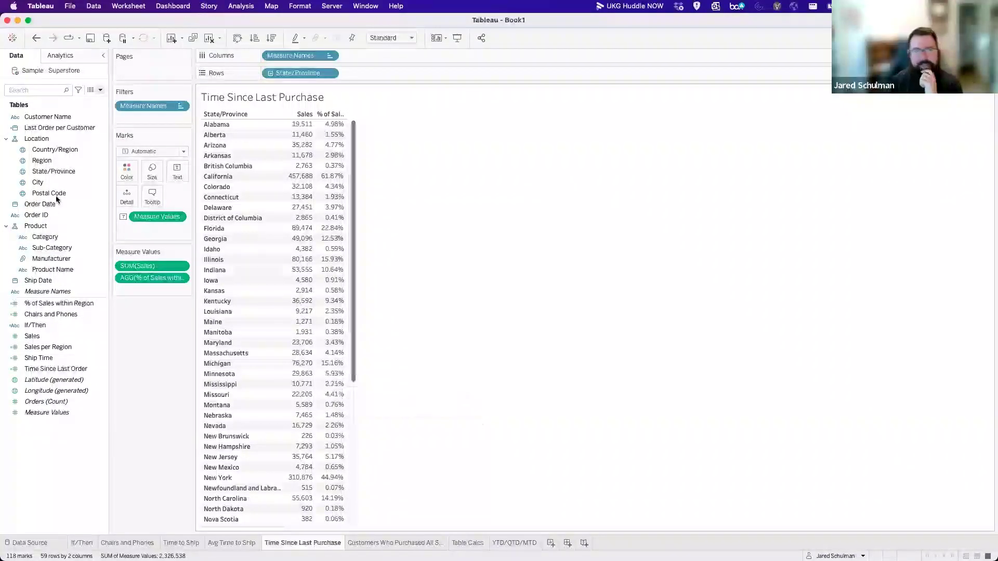
Group the states by Region on the rows and add subtotals to check each region's percentage total.
left_click_drag(40, 160, 264, 75)
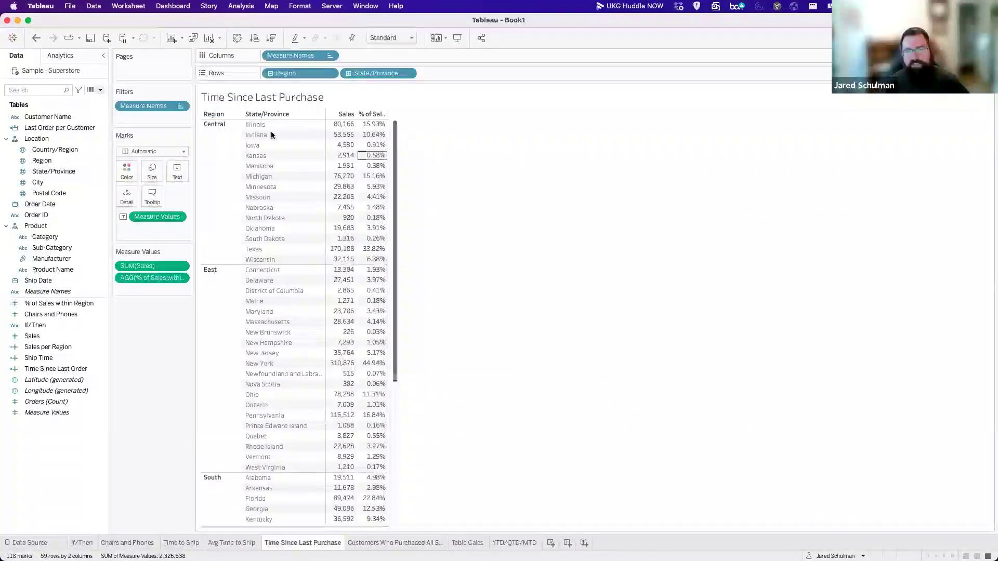
left_click(61, 55)
left_click_drag(31, 130, 310, 137)
mouse_move(371, 272)
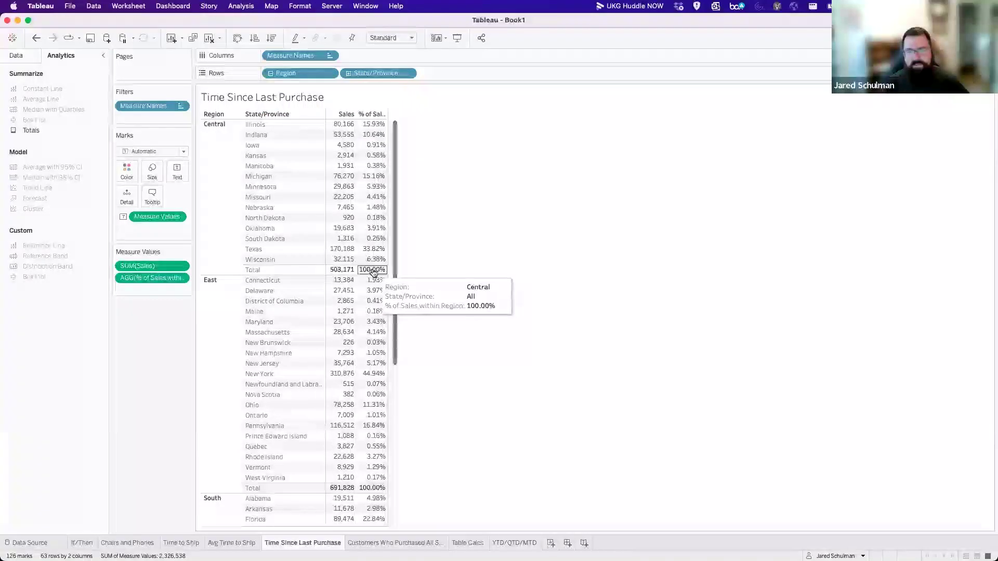
scroll(367, 364, "down", 2)
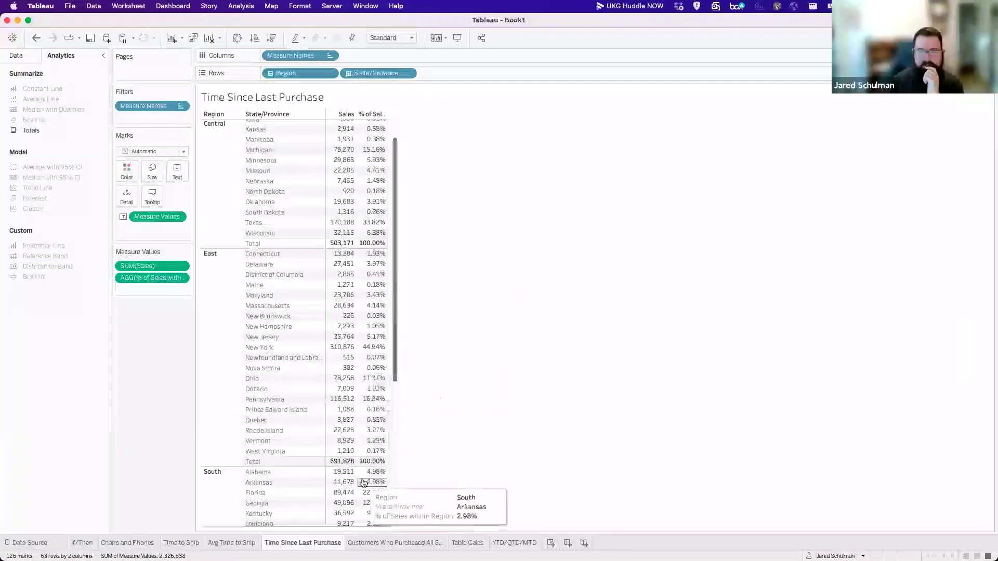
scroll(373, 395, "down", 6)
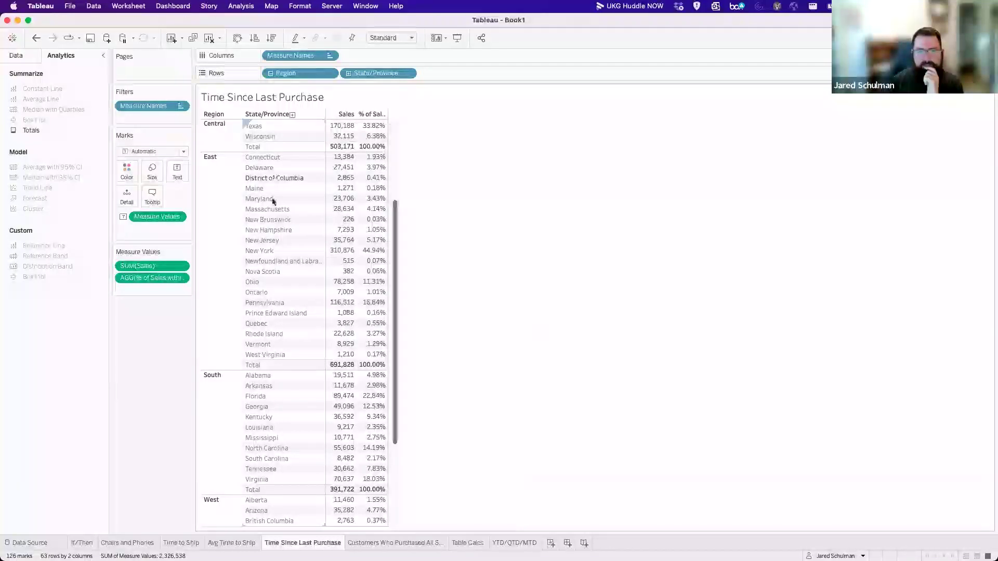
Remove Region from the rows and return to the list of data fields.
left_click_drag(287, 73, 151, 352)
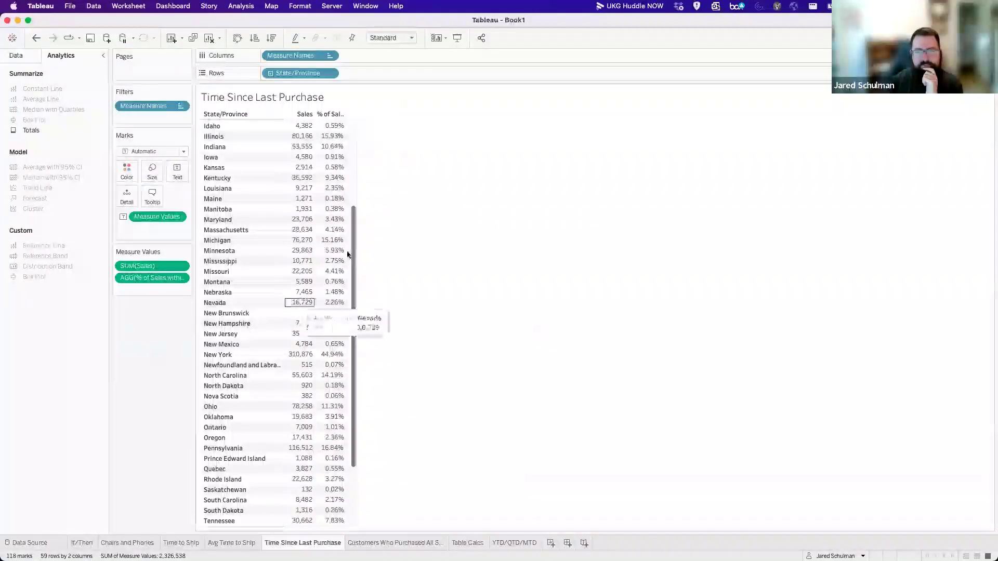
scroll(317, 322, "up", 5)
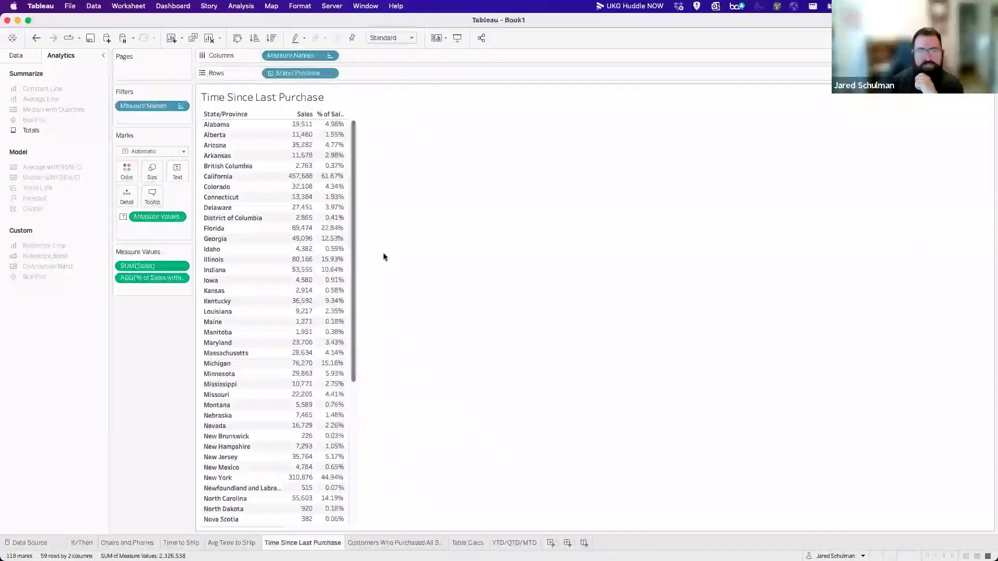
left_click(12, 57)
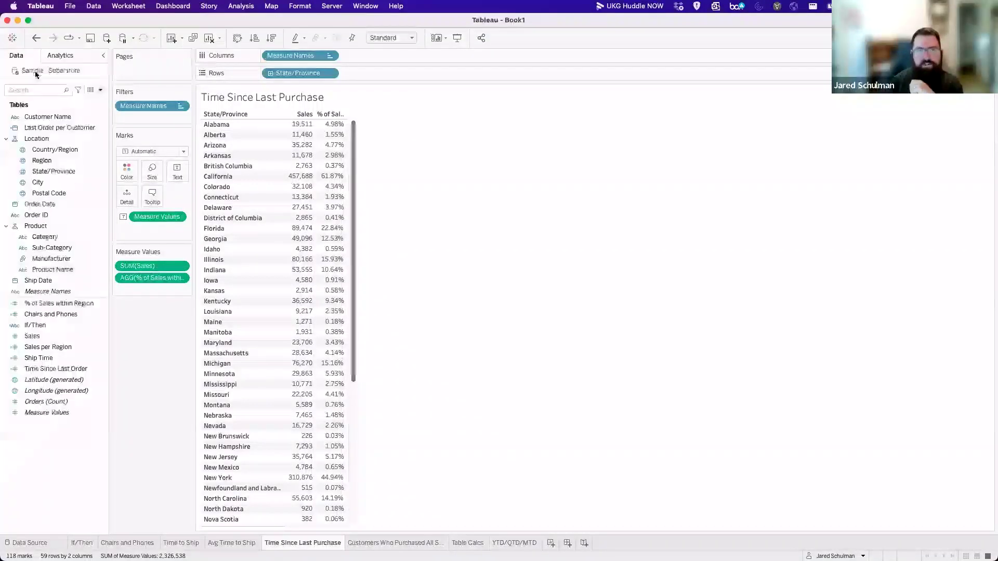
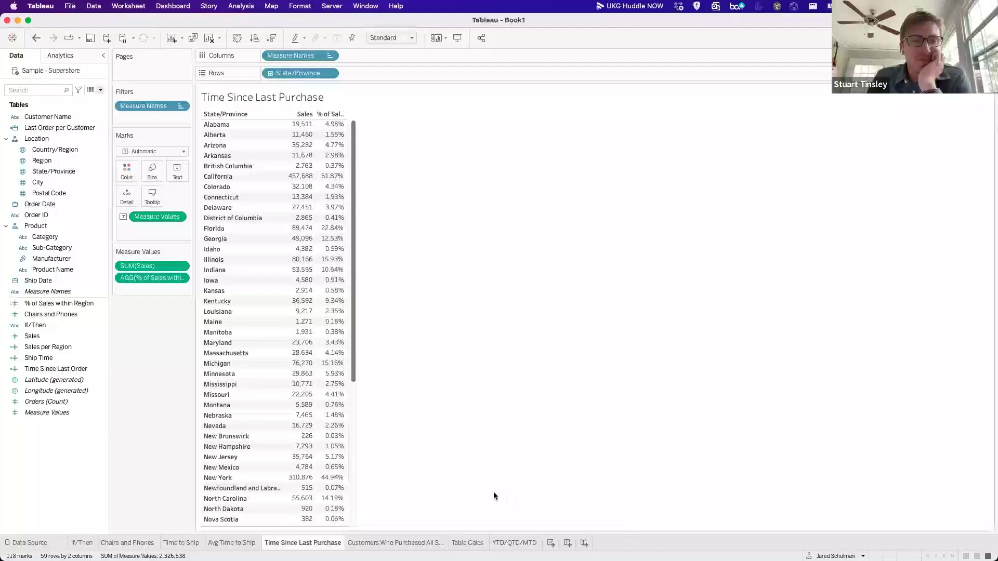
On the Customers Who Purchased All Subcats sheet, build a table of Sales with Customer Name as rows and Sub-Category as columns.
left_click(407, 543)
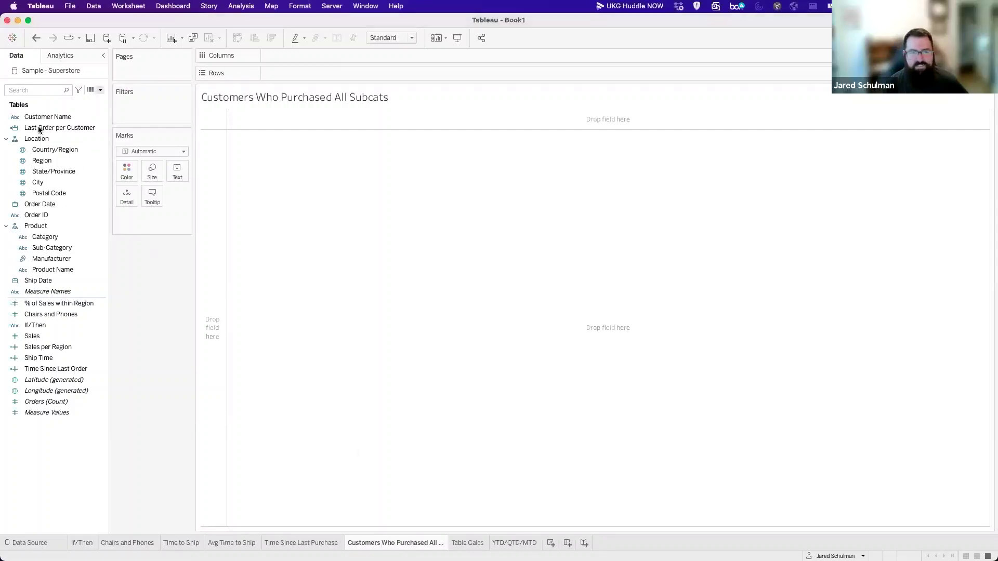
left_click_drag(57, 117, 358, 76)
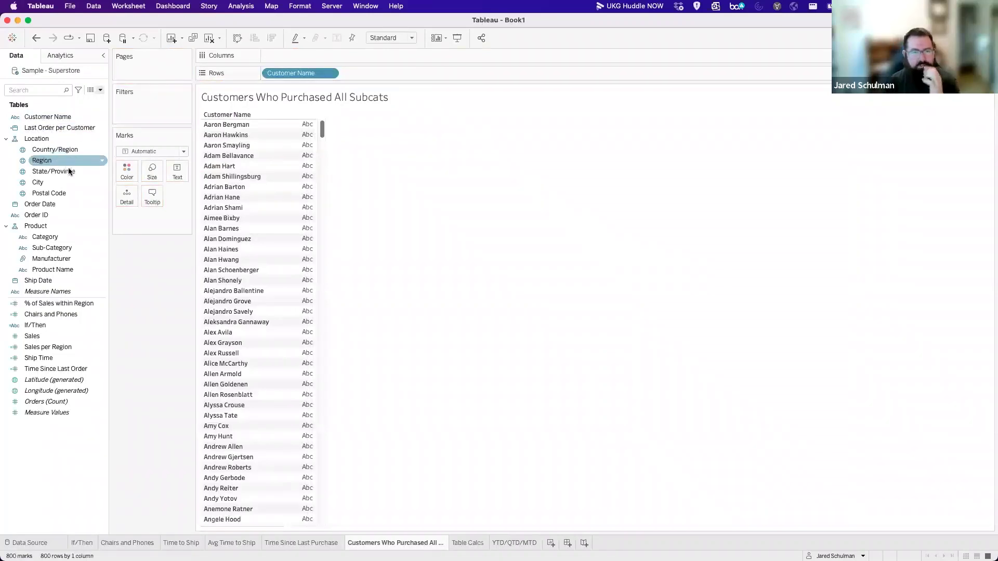
left_click_drag(52, 248, 307, 55)
left_click_drag(43, 337, 413, 310)
mouse_move(466, 280)
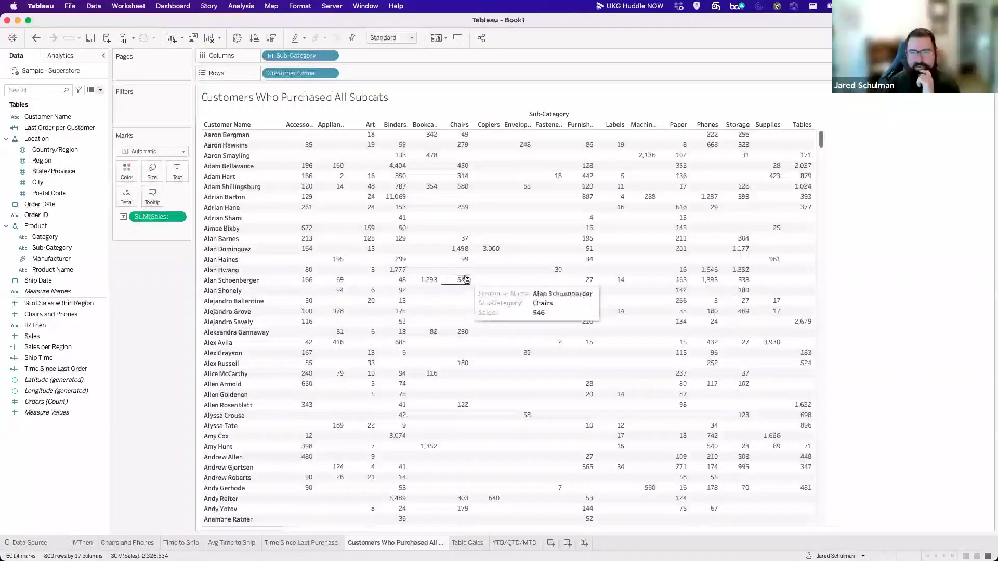
Add a Sub-Category filter with all values included and show it beside the table.
left_click(71, 172)
left_click(71, 159)
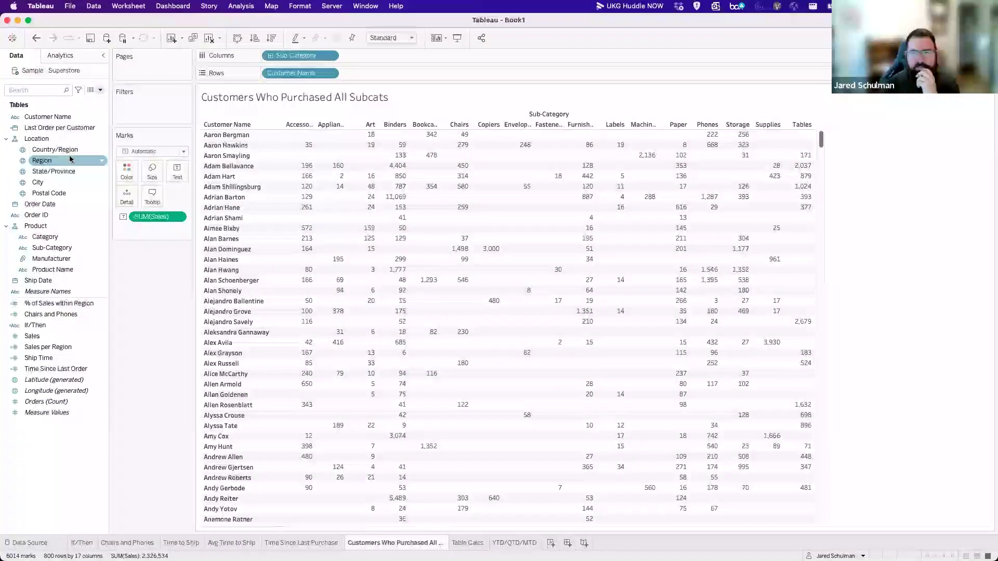
left_click(60, 171)
left_click(52, 182)
left_click(55, 193)
left_click(49, 237)
left_click_drag(51, 248, 155, 112)
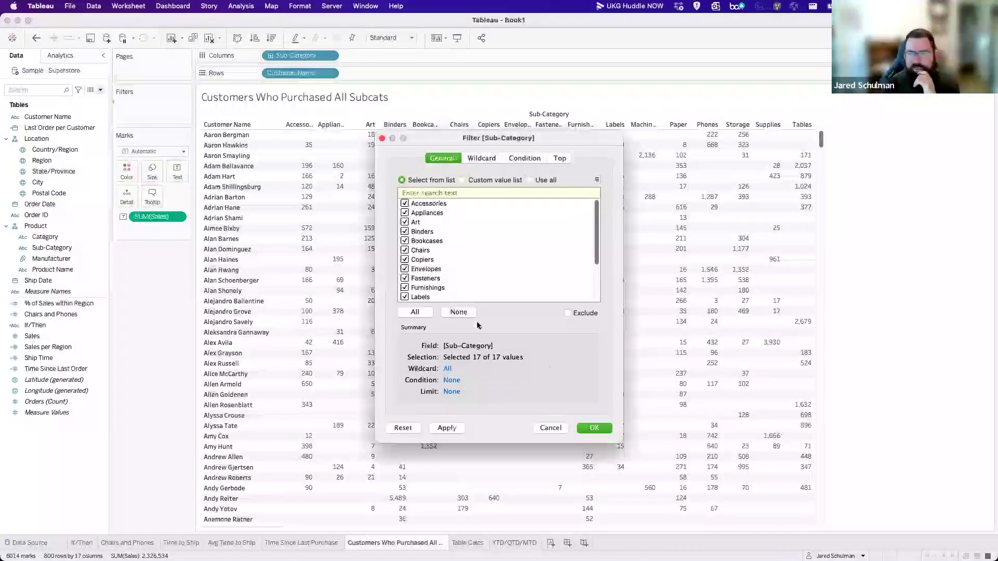
left_click(597, 427)
right_click(170, 106)
left_click(191, 126)
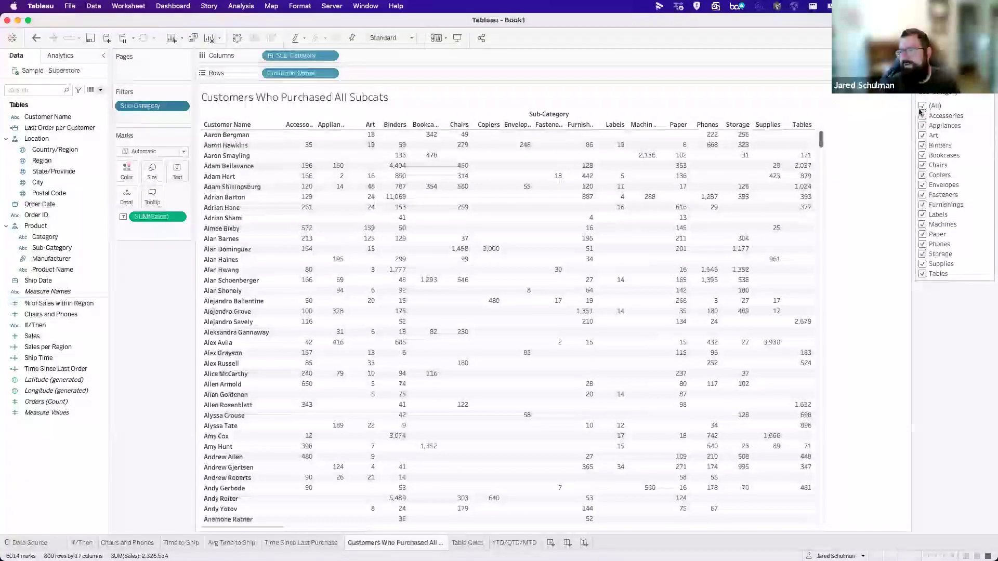
Limit the Sub-Category filter to Accessories and Appliances and look through each customer's sales for the two.
left_click(923, 107)
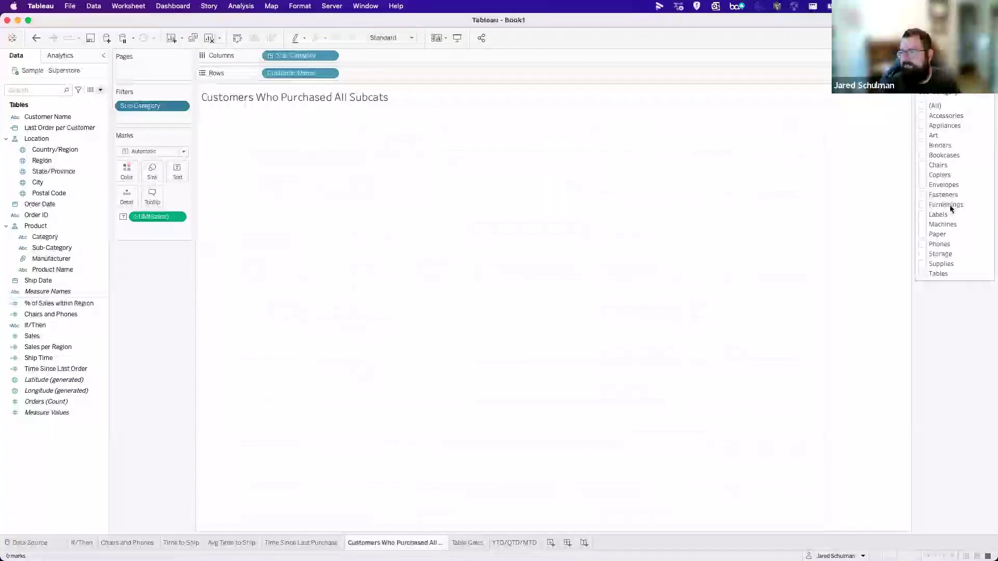
left_click(923, 117)
left_click(923, 126)
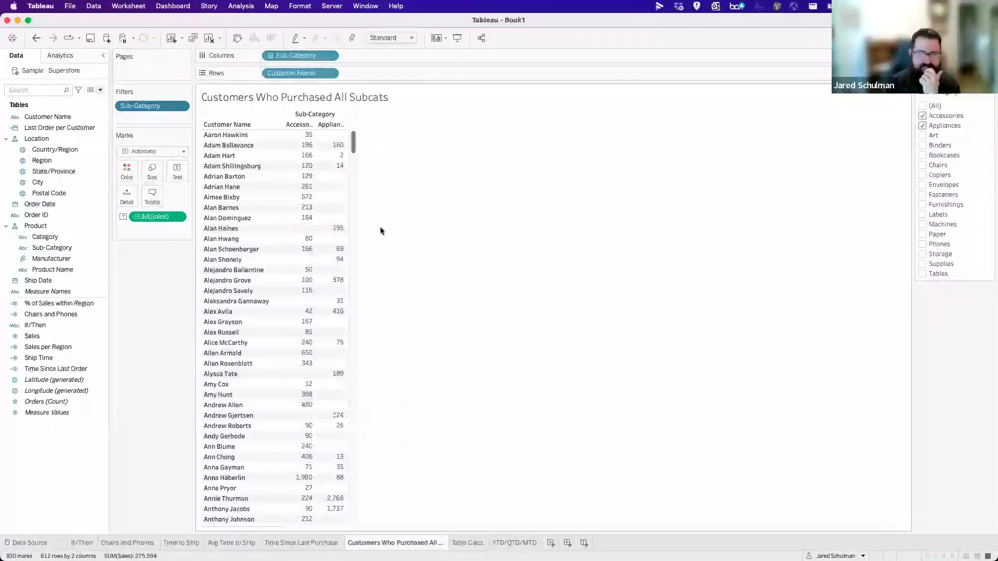
scroll(279, 317, "down", 5)
scroll(279, 323, "down", 15)
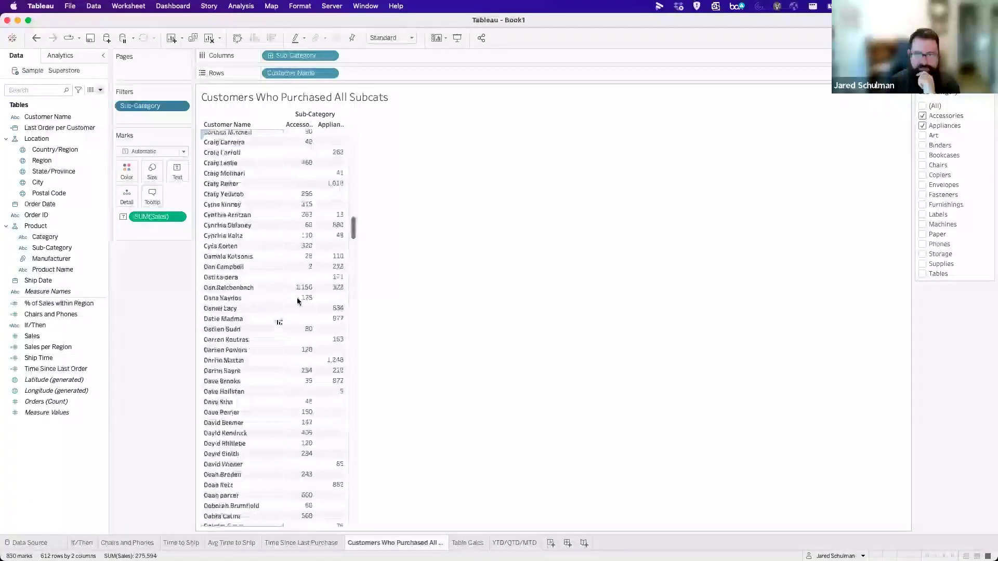
scroll(307, 282, "up", 20)
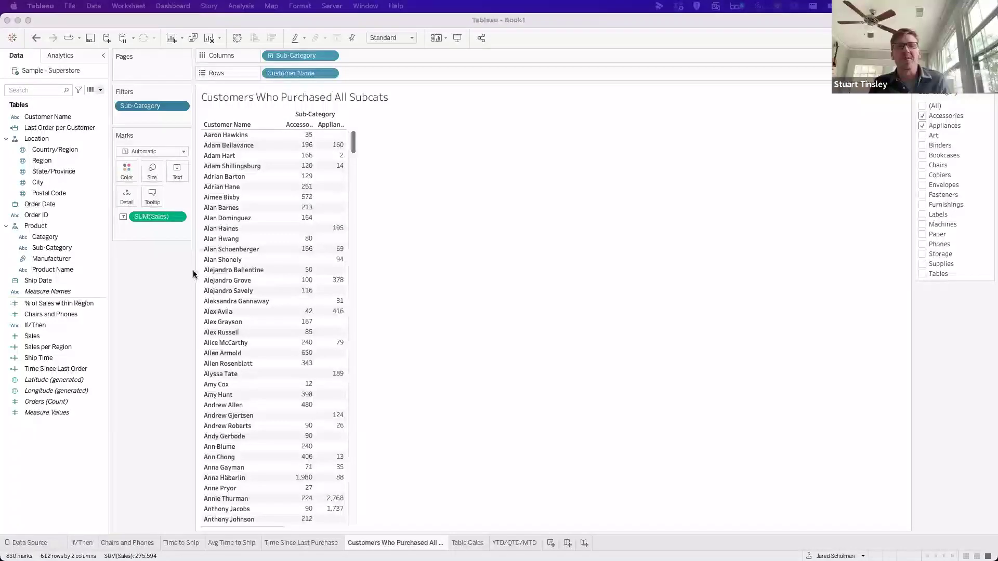
Start a new calculated field named Customer Purchased All Sub Categories.
left_click(101, 90)
left_click(86, 99)
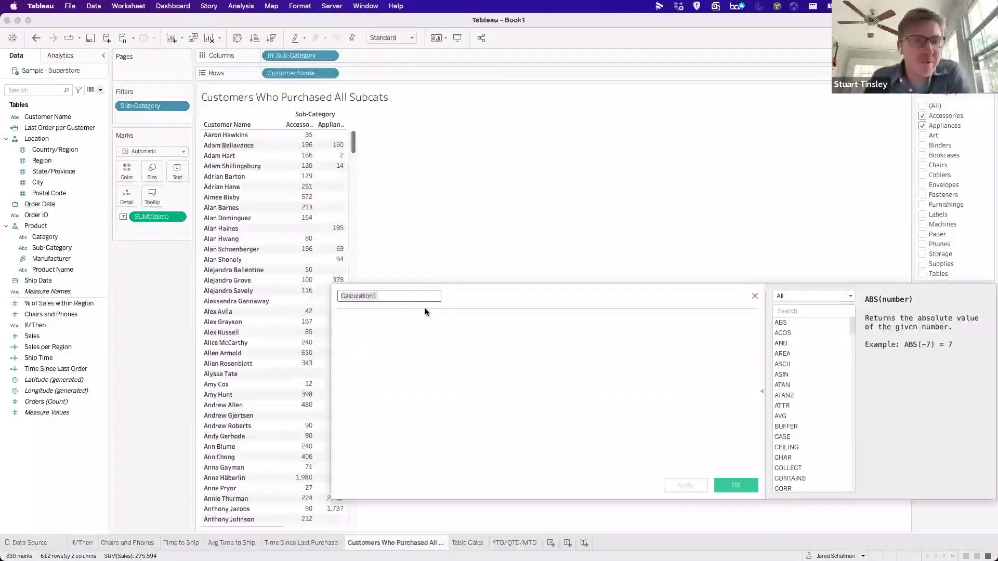
type("Customer Purchas")
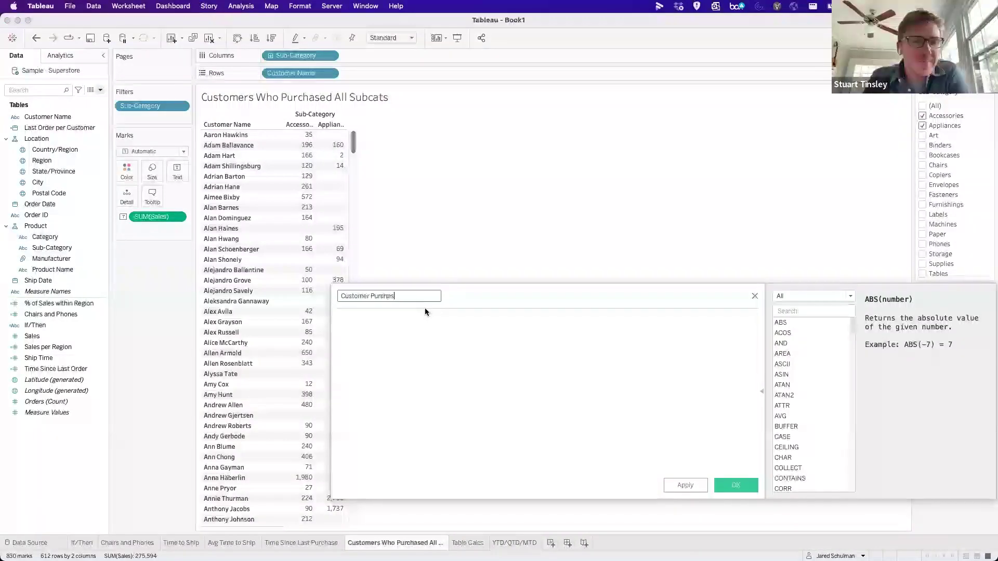
type("ed All Sub Categ")
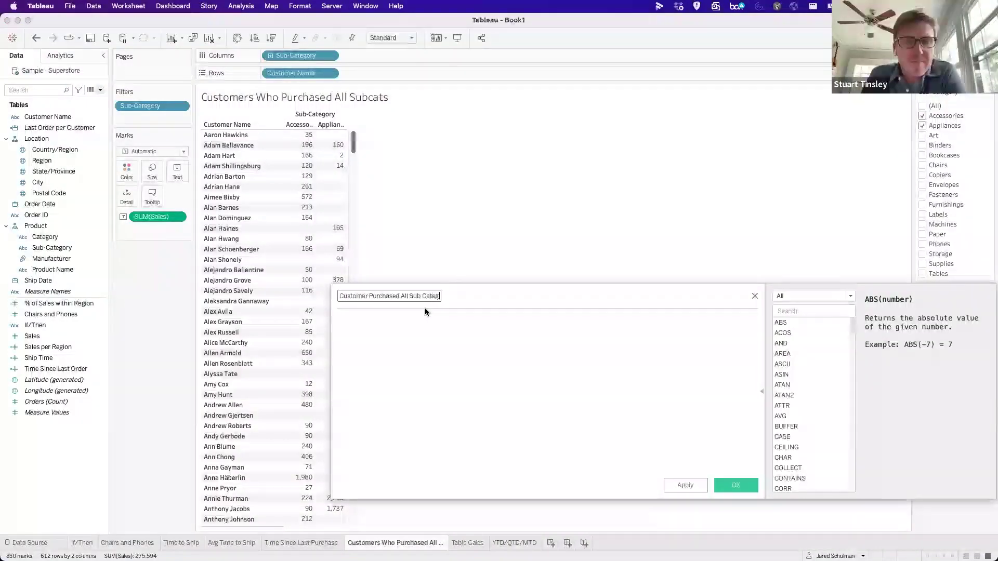
type("ories")
key("Tab")
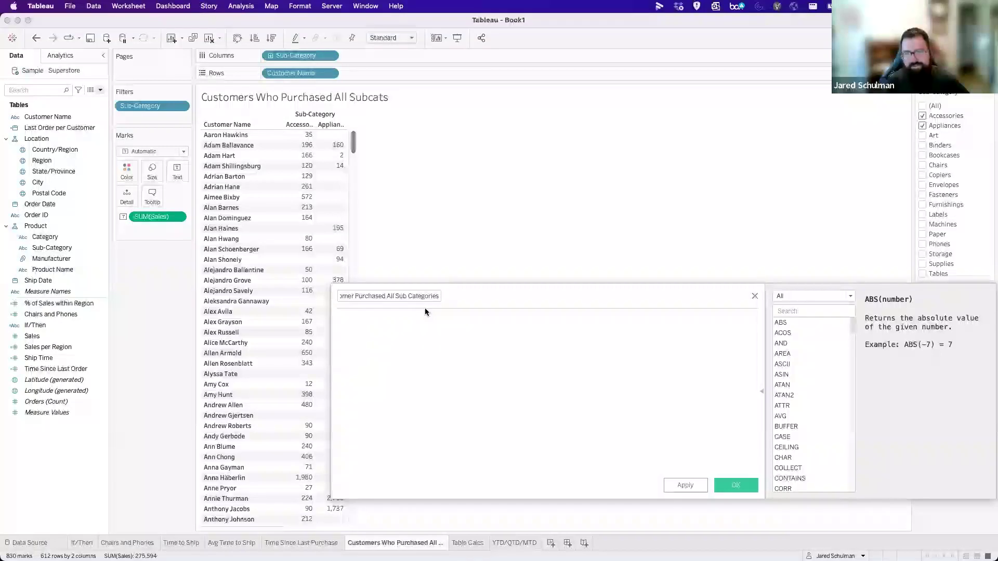
left_click(397, 293)
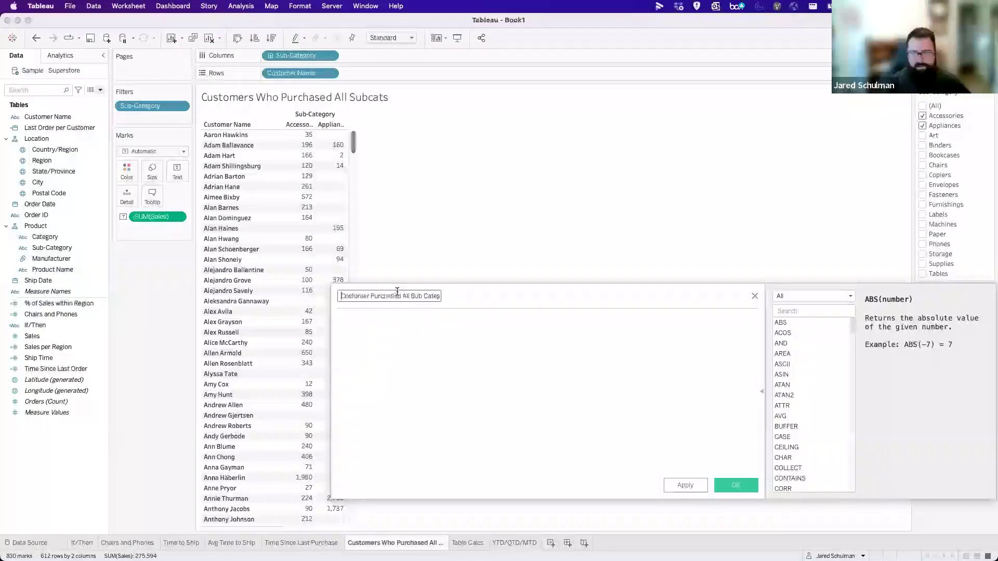
left_click(404, 337)
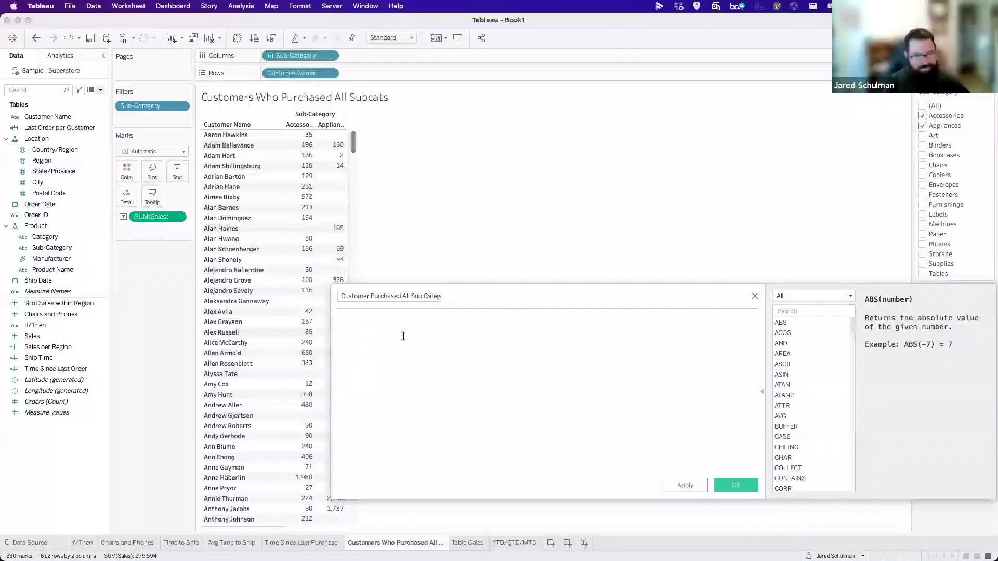
Enter {COUNTD([Sub-Category])} as the formula to count all distinct sub-categories in the data.
type("{")
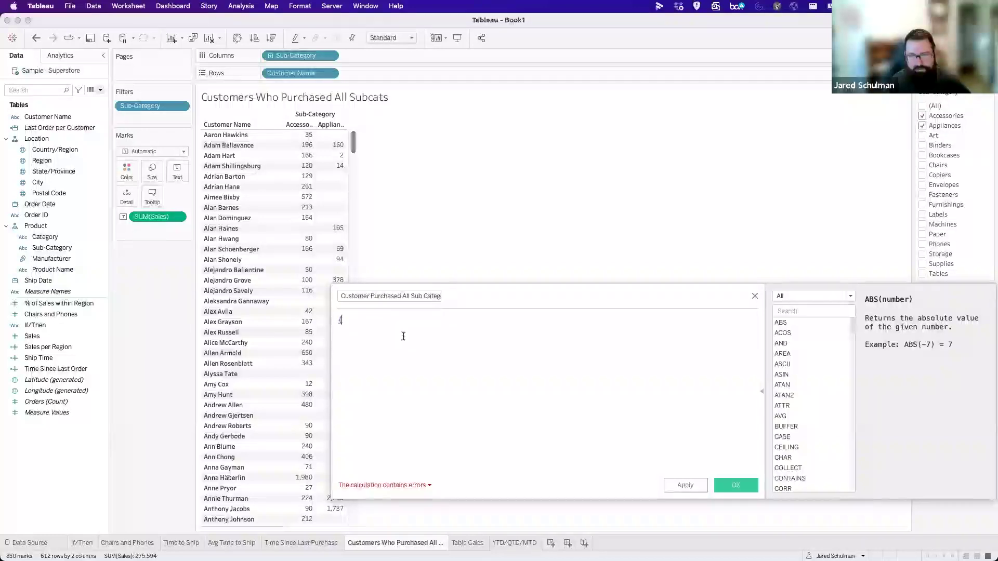
type("COUNTD(sub")
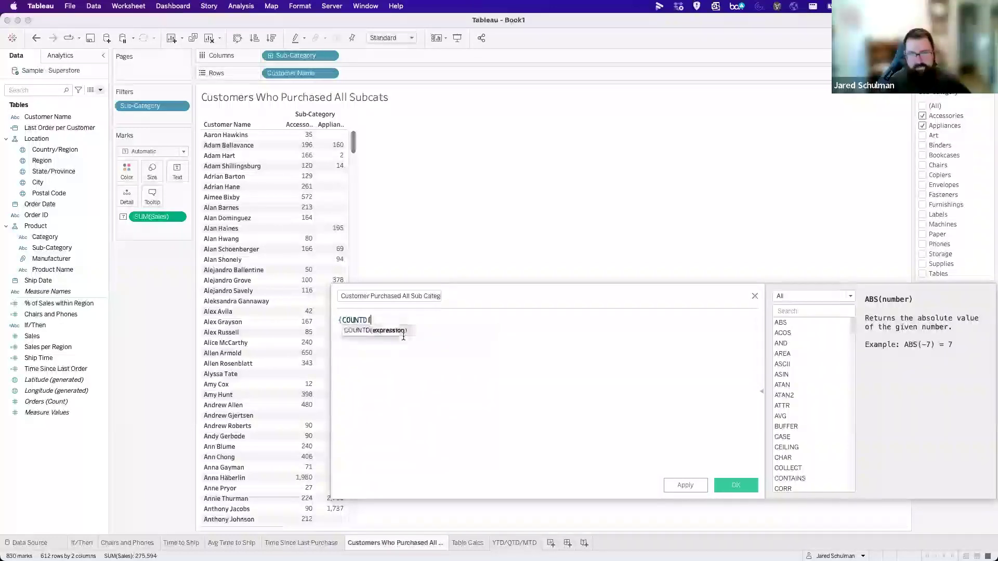
key("Return")
type(")}")
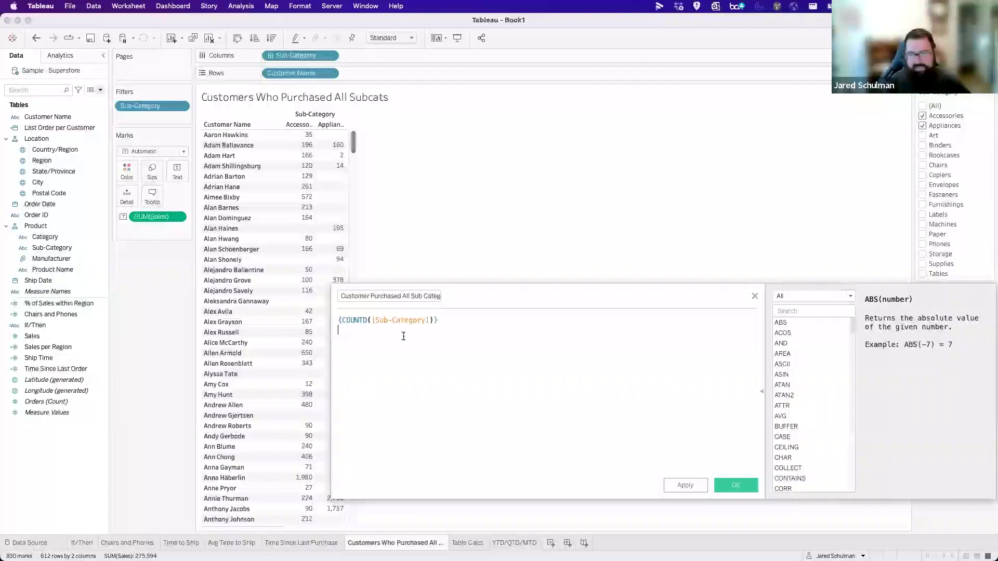
Write the equivalent { FIXED : COUNTD([Sub-Category])} beneath the formula, reduce it to the short form, and delete that extra line.
key("Return")
type("{ FIXED")
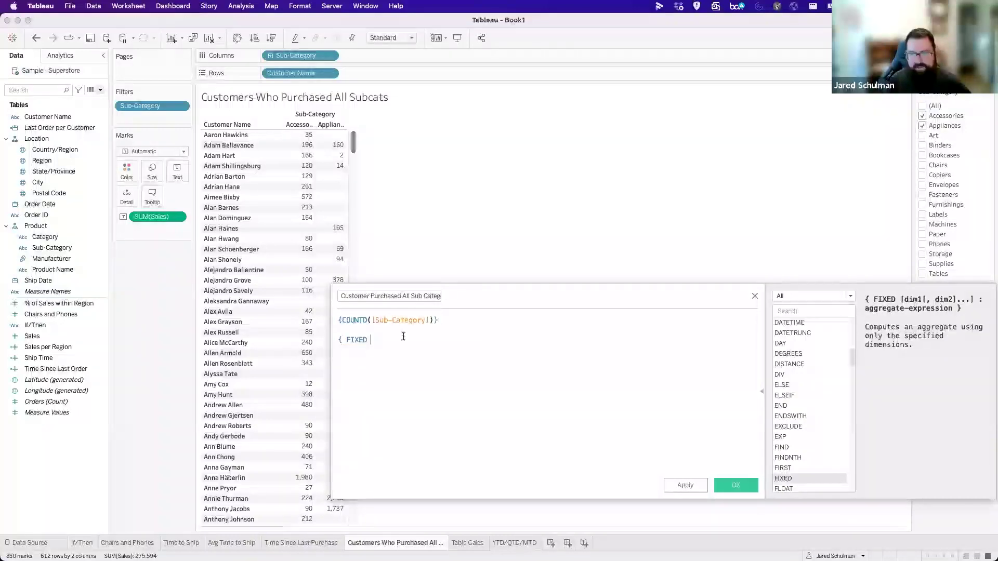
type(" :")
key("BackSpace")
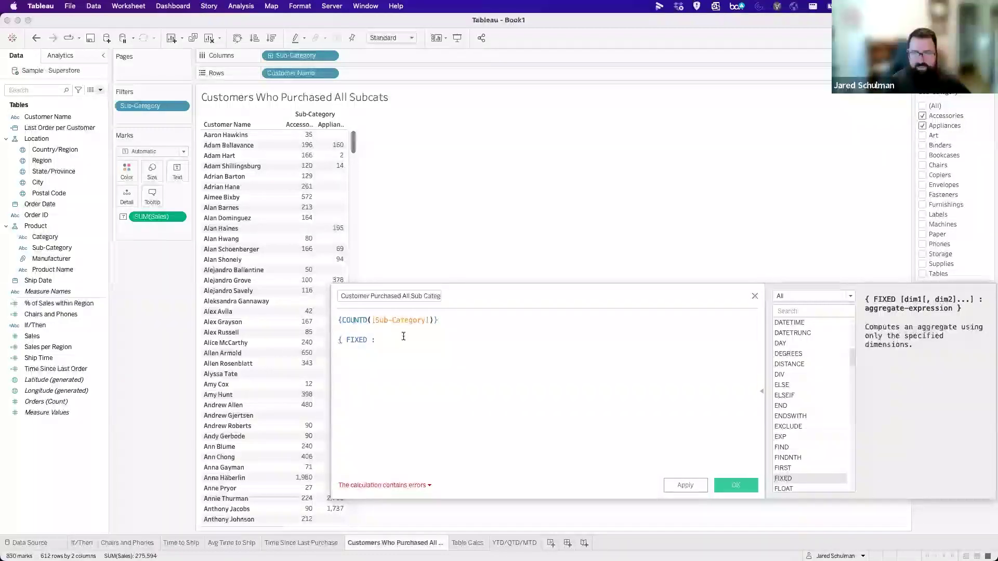
type("COUNTD([Sub-Category])}")
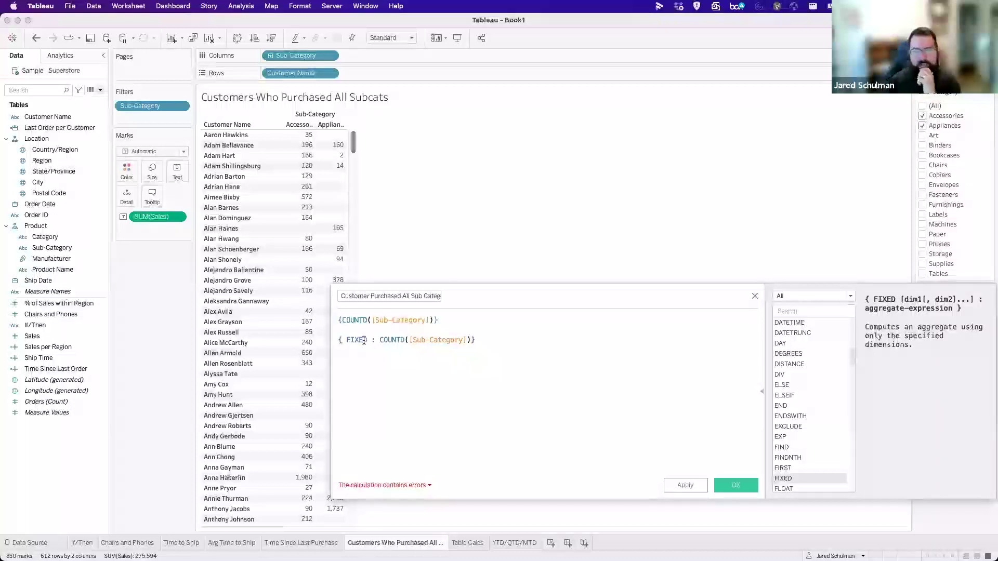
left_click_drag(478, 340, 344, 340)
left_click(385, 345)
key("BackSpace")
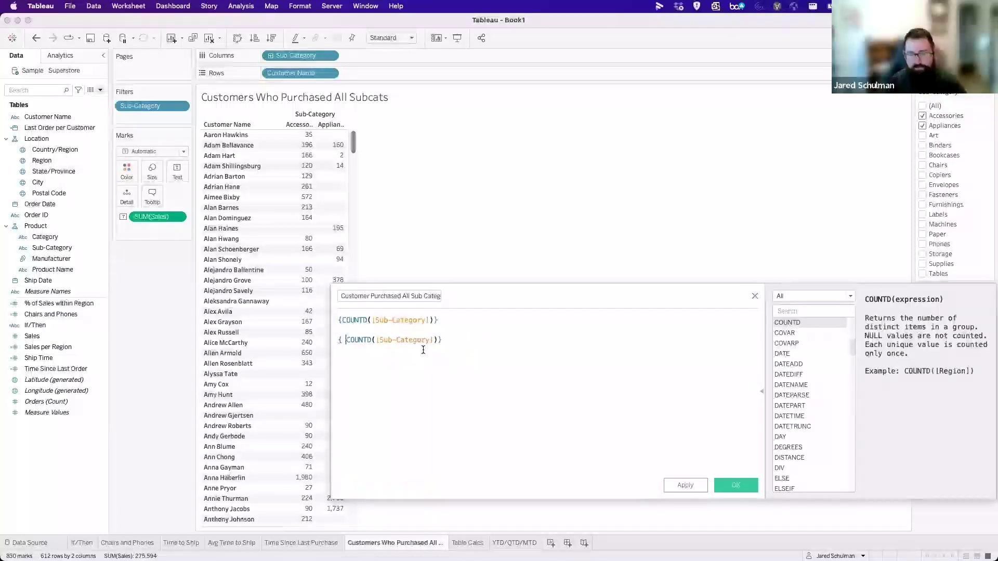
left_click_drag(450, 339, 339, 341)
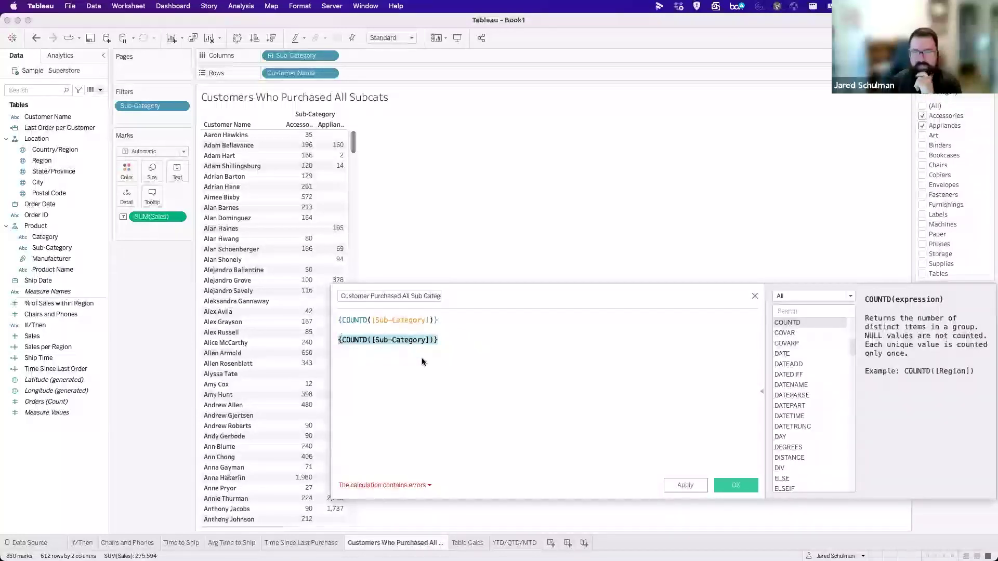
key("BackSpace")
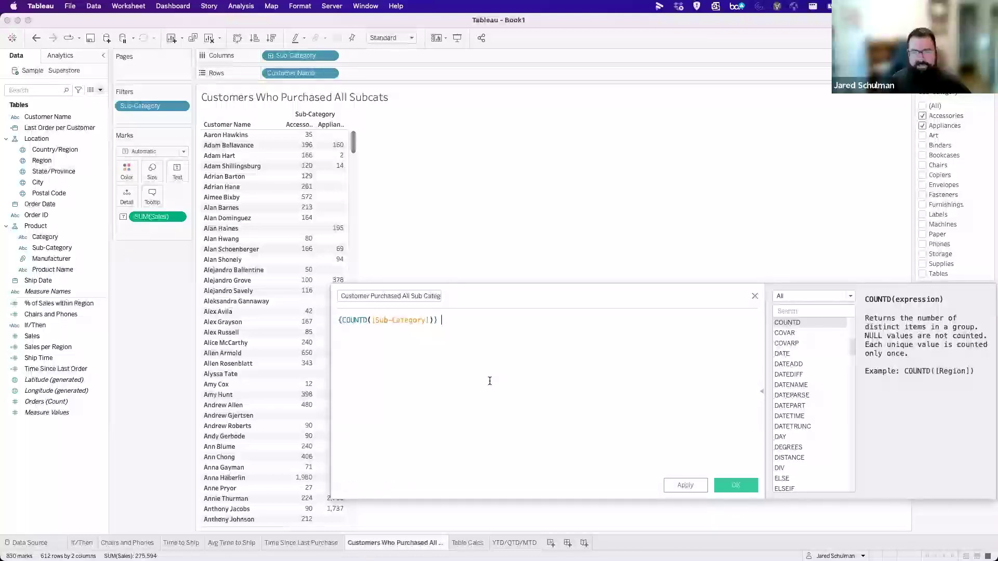
Extend the formula to test whether the overall count equals a FIXED [Customer Name] expression with COUNTD([Sub-Category]).
type("= fix")
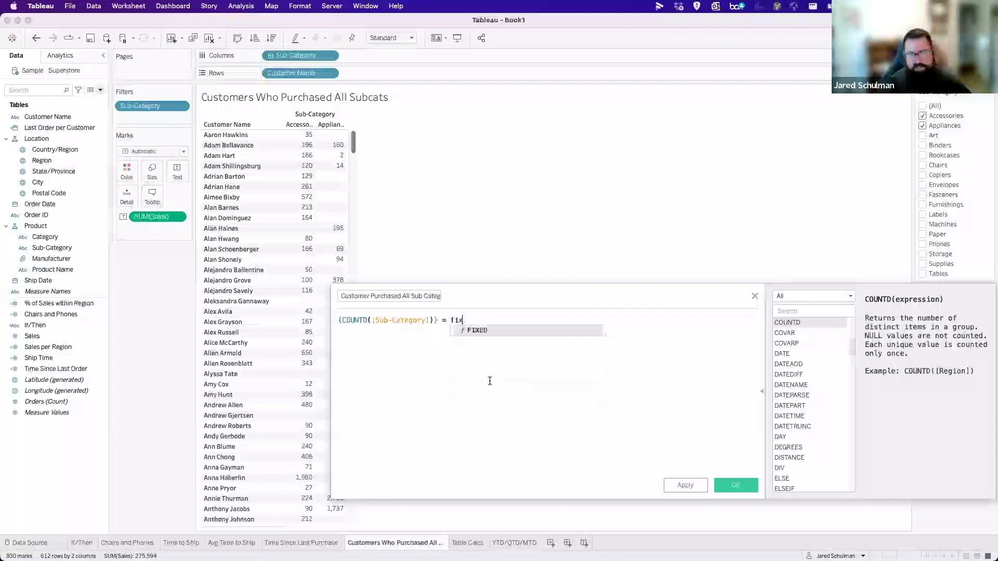
key("Return")
type("custom")
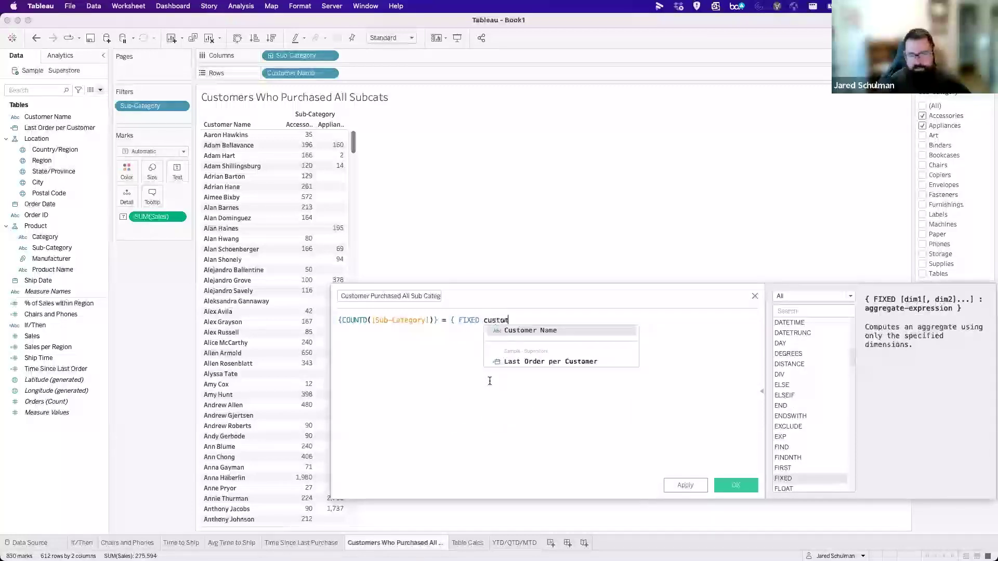
key("Return")
type(": ")
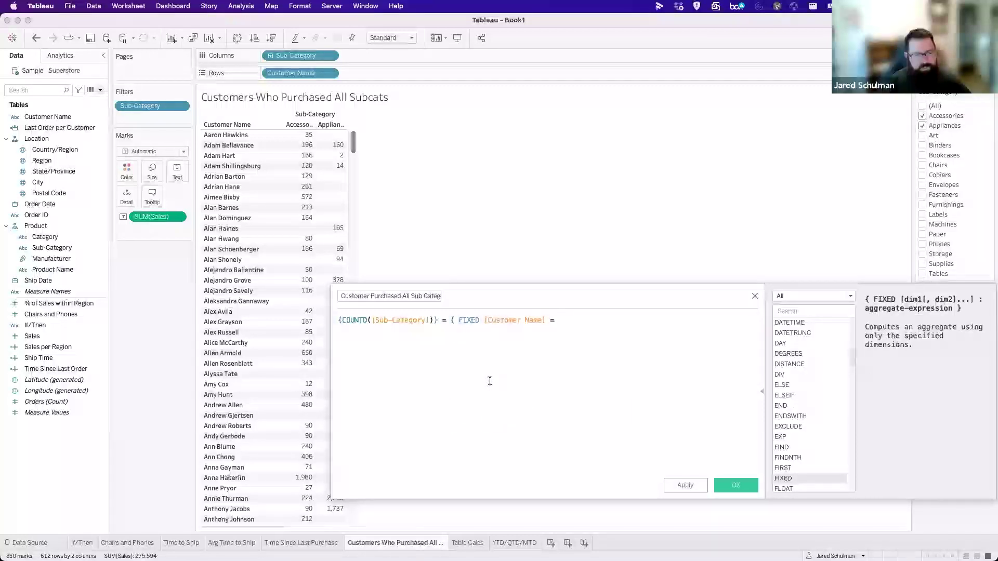
type(" countd")
key("Return")
type("sub")
key("Return")
type(")}")
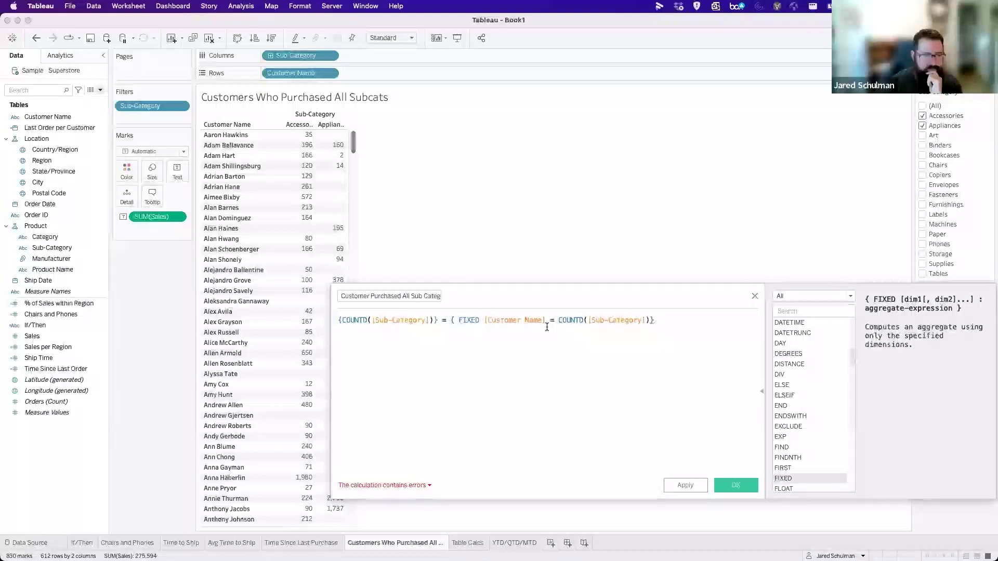
Replace the equals sign after [Customer Name] with a colon in the FIXED expression and save the calculated field.
left_click(411, 485)
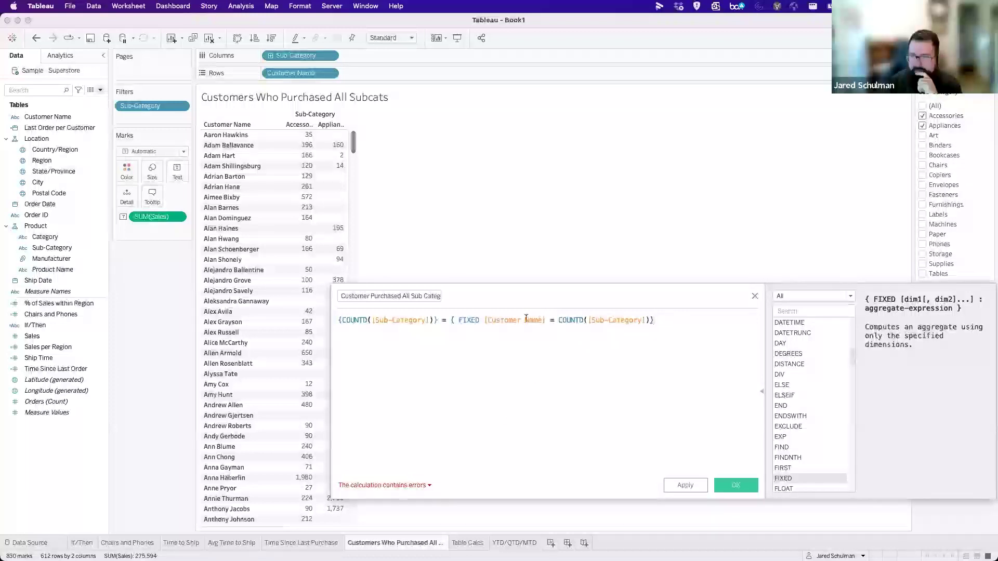
left_click(490, 319)
left_click(558, 320)
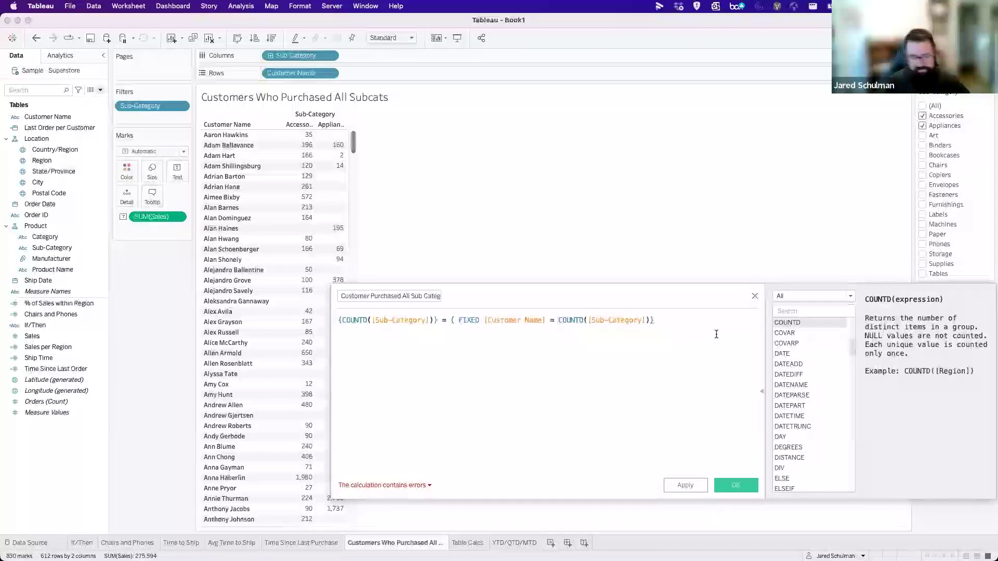
key("BackSpace")
type(":")
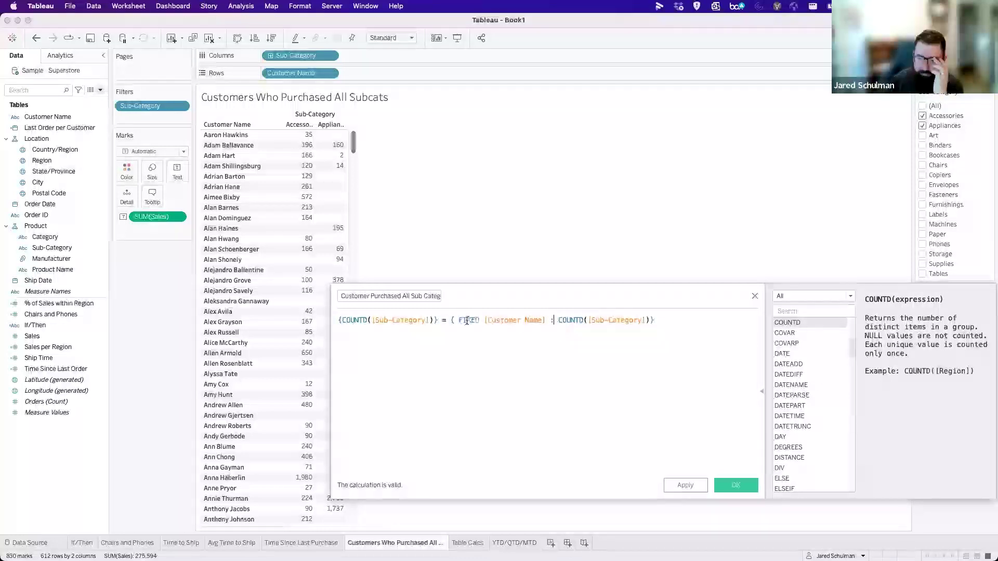
left_click_drag(338, 321, 668, 324)
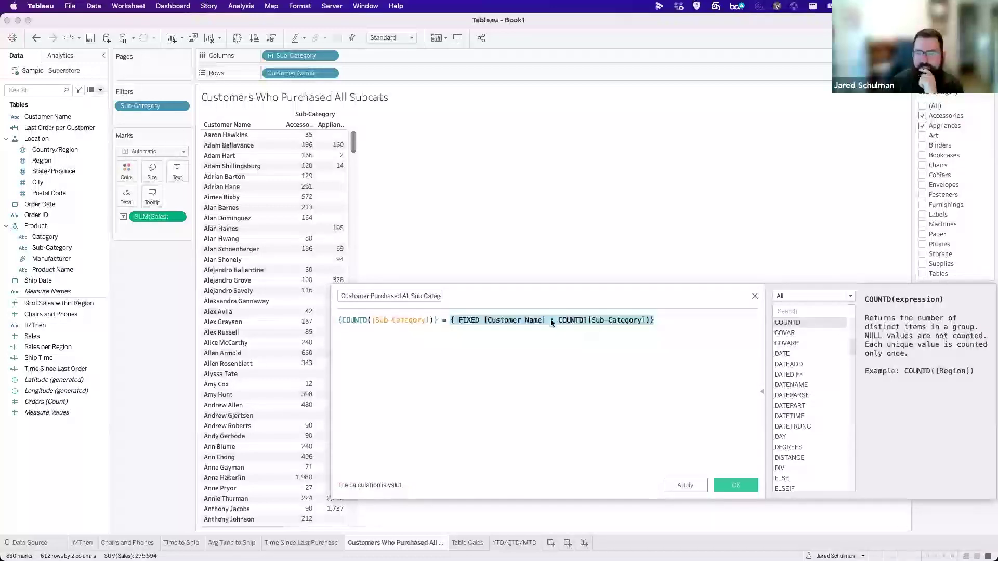
left_click(747, 486)
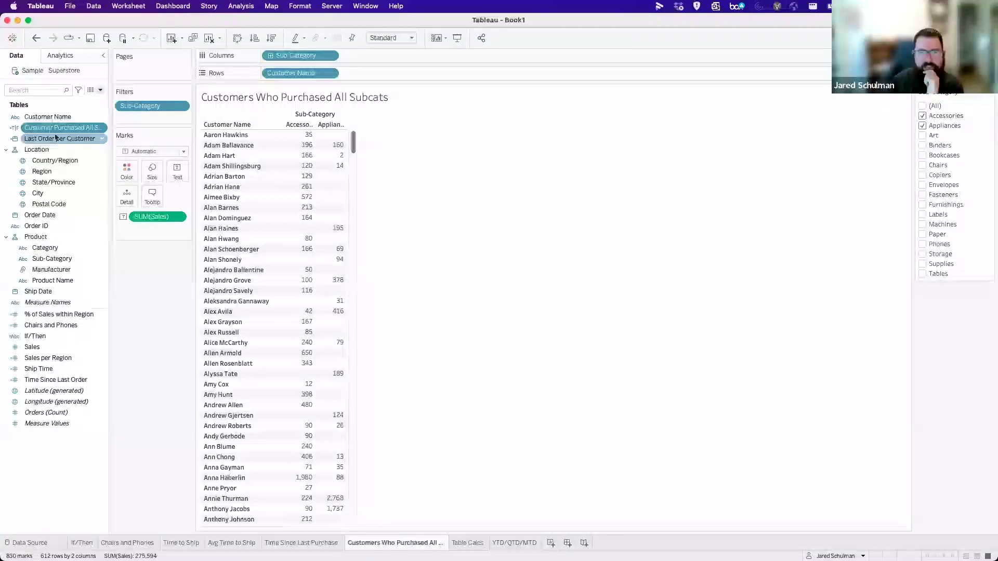
Filter the view by Customer Purchased All Sub Categories, excluding the value False.
left_click_drag(50, 130, 129, 120)
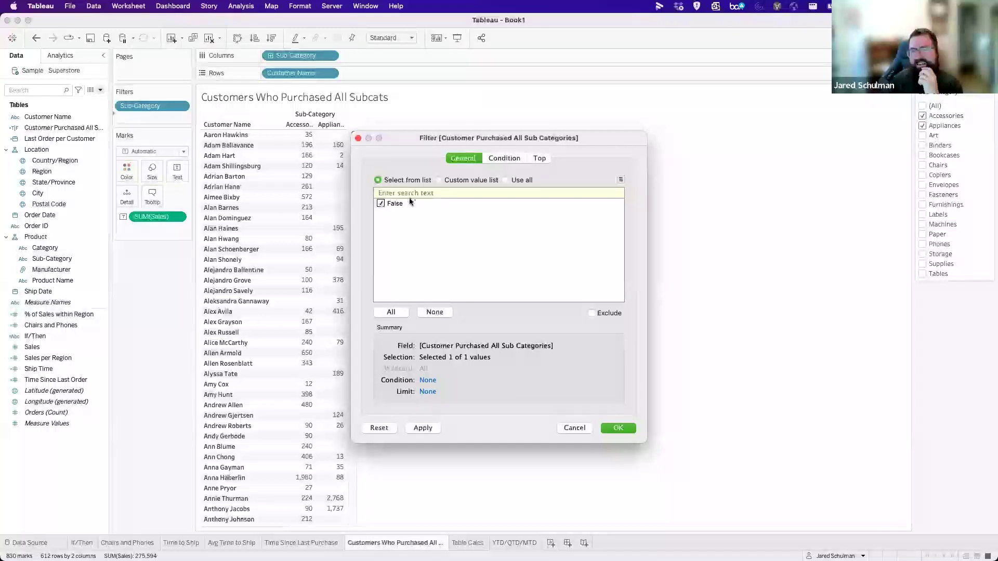
left_click(592, 313)
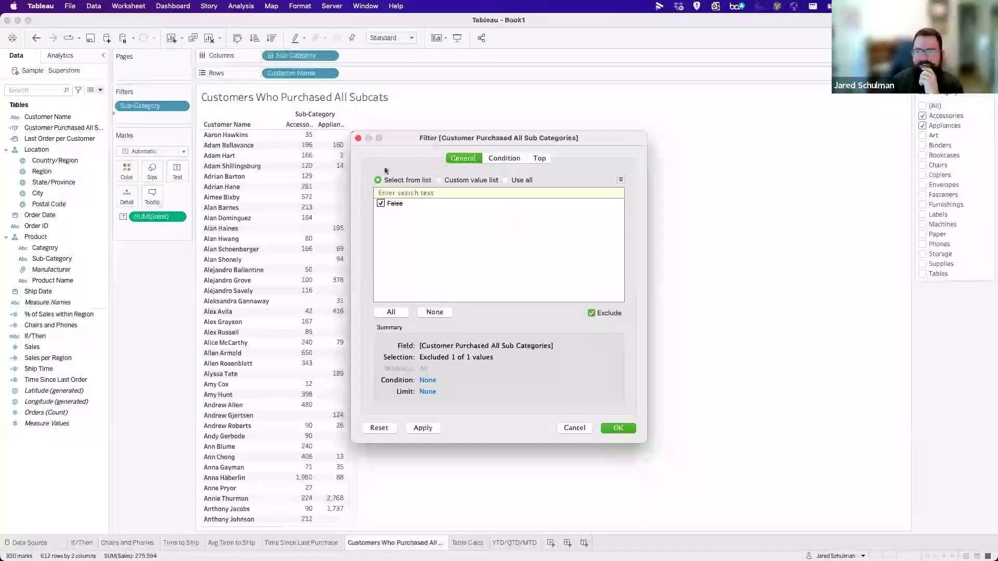
left_click(618, 428)
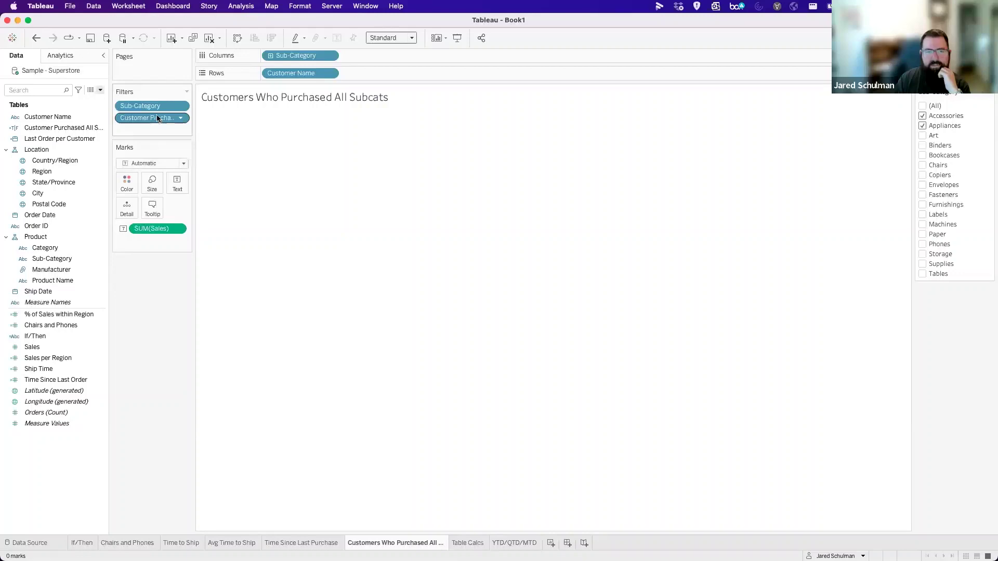
Examine the overall {COUNTD([Sub-Category])} part of the Customer Purchased All Sub Categories formula, and close the editor without changes.
right_click(39, 128)
left_click(74, 183)
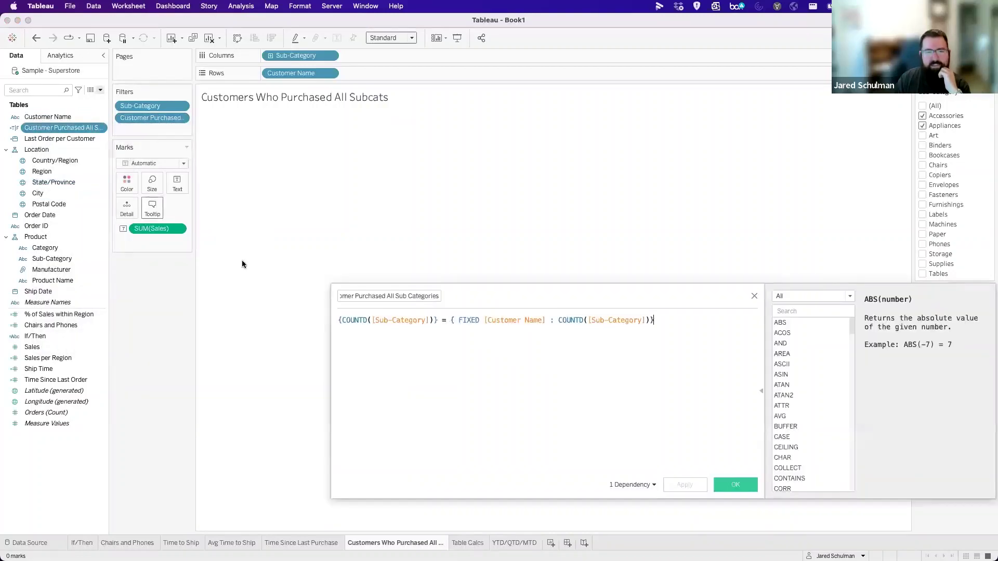
left_click_drag(385, 293, 285, 233)
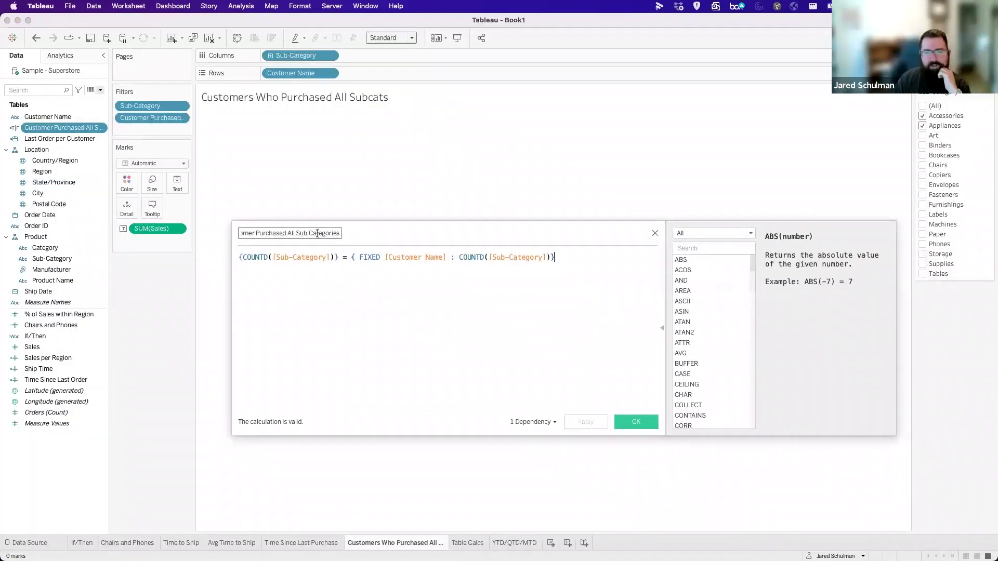
left_click_drag(338, 257, 238, 257)
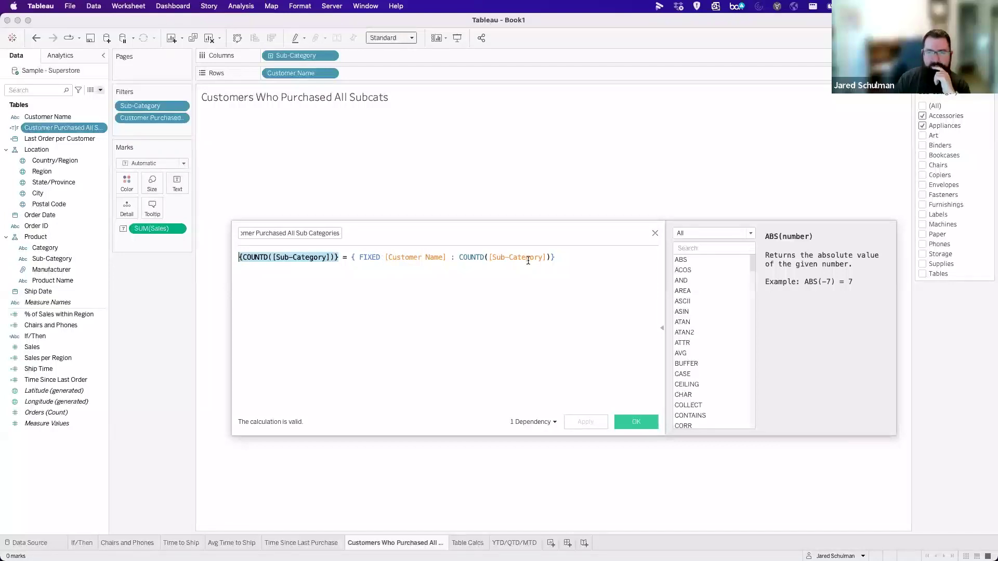
left_click(558, 258)
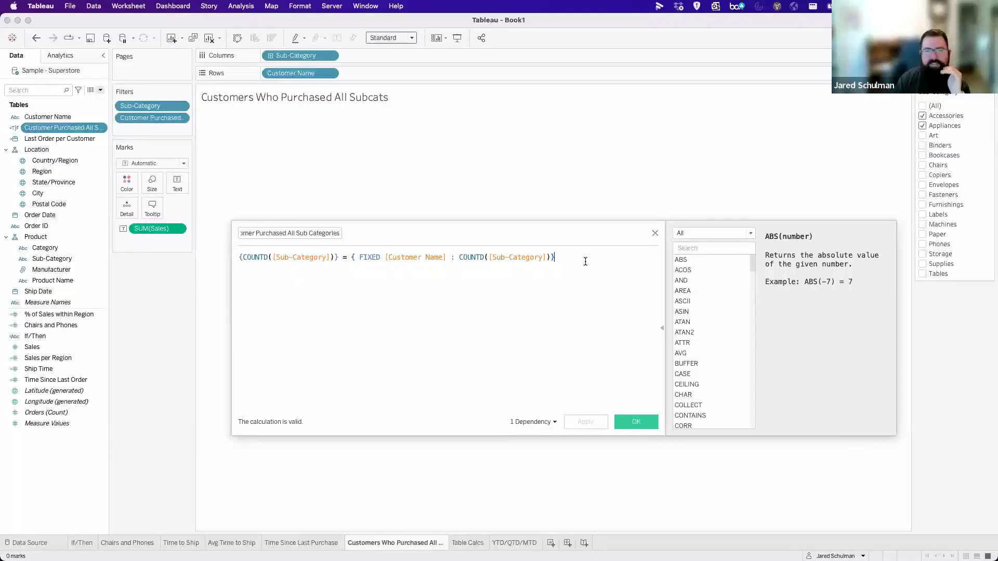
left_click(655, 234)
Add the Sub-Category filter to context and widen the sub-category columns in the customer table.
right_click(163, 106)
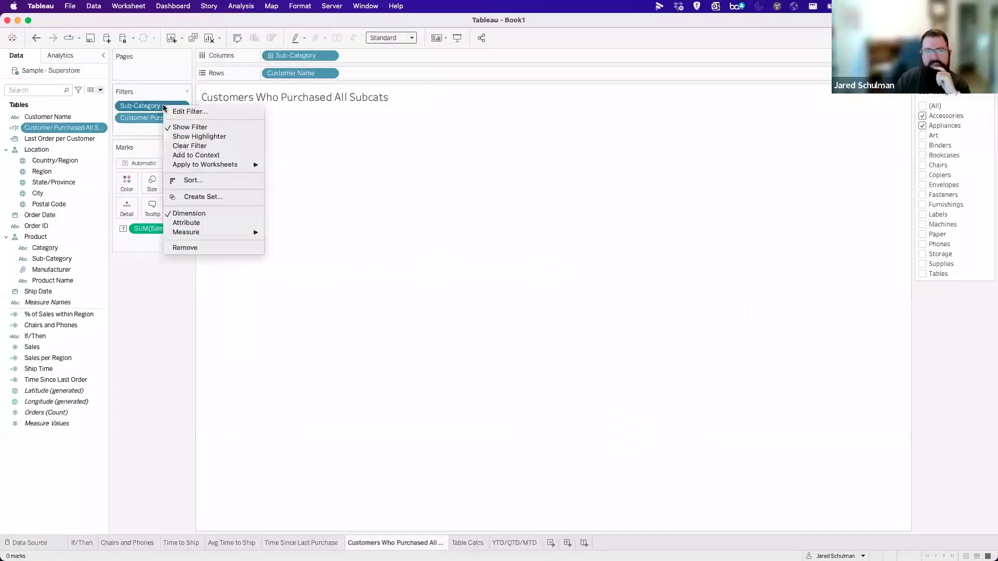
left_click(183, 156)
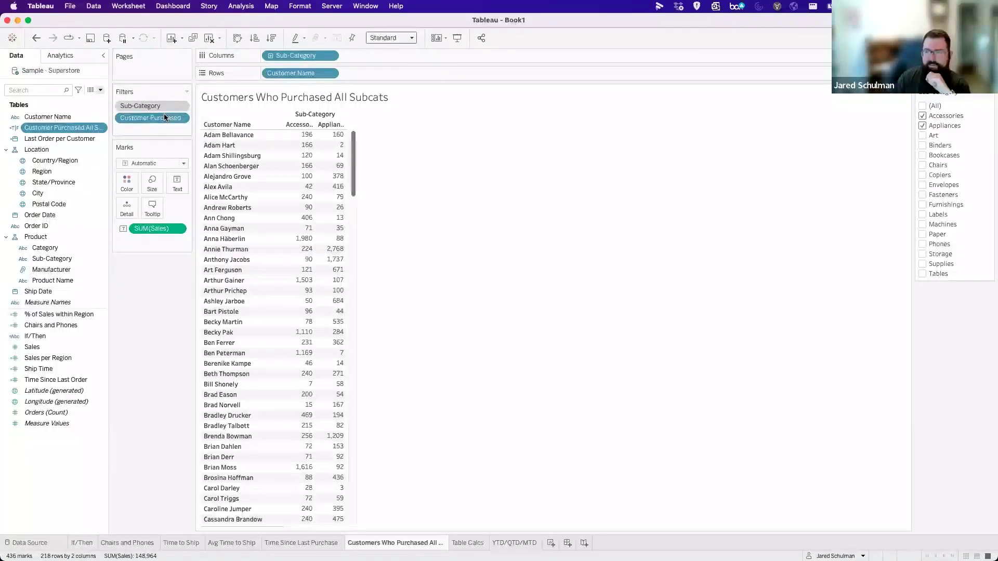
scroll(321, 311, "down", 20)
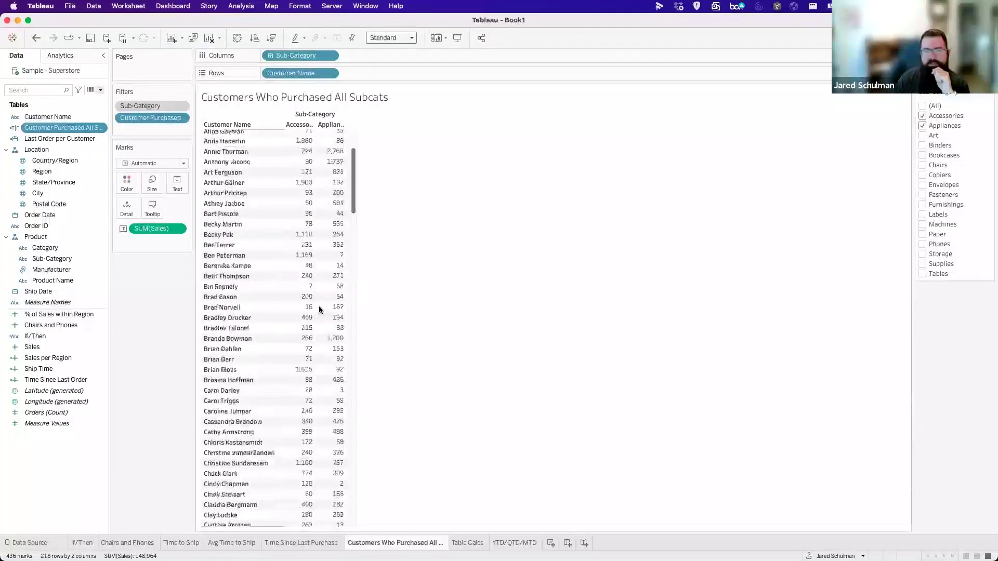
scroll(320, 310, "down", 15)
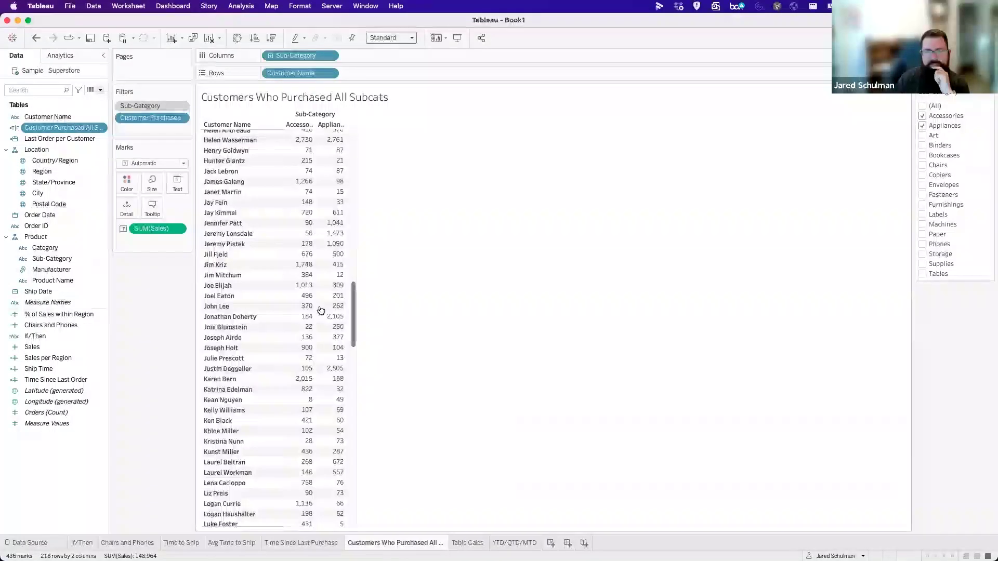
left_click_drag(346, 210, 398, 211)
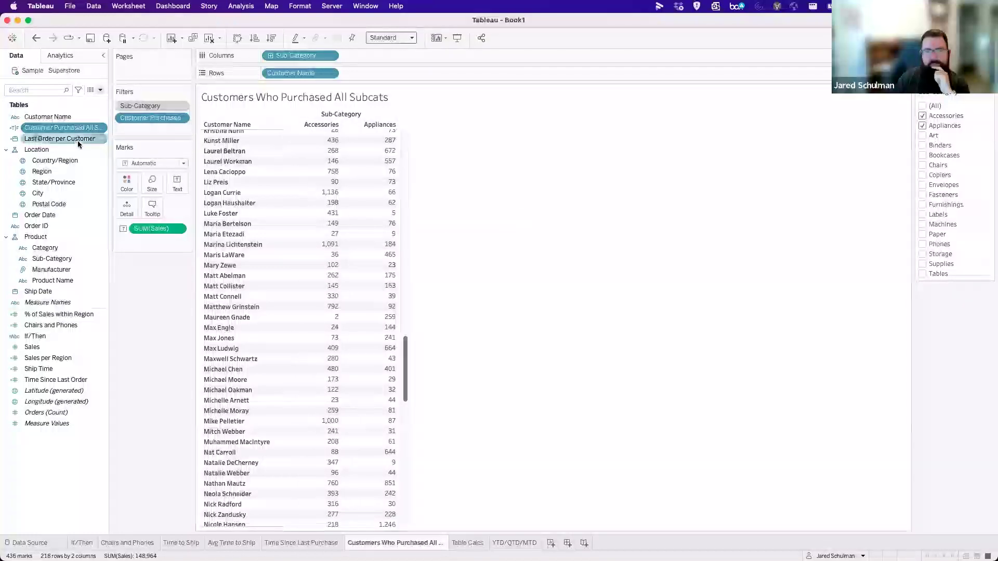
Reopen the Customer Purchased All Sub Categories formula and compare the overall COUNTD with the FIXED [Customer Name] expression.
right_click(60, 129)
left_click(87, 187)
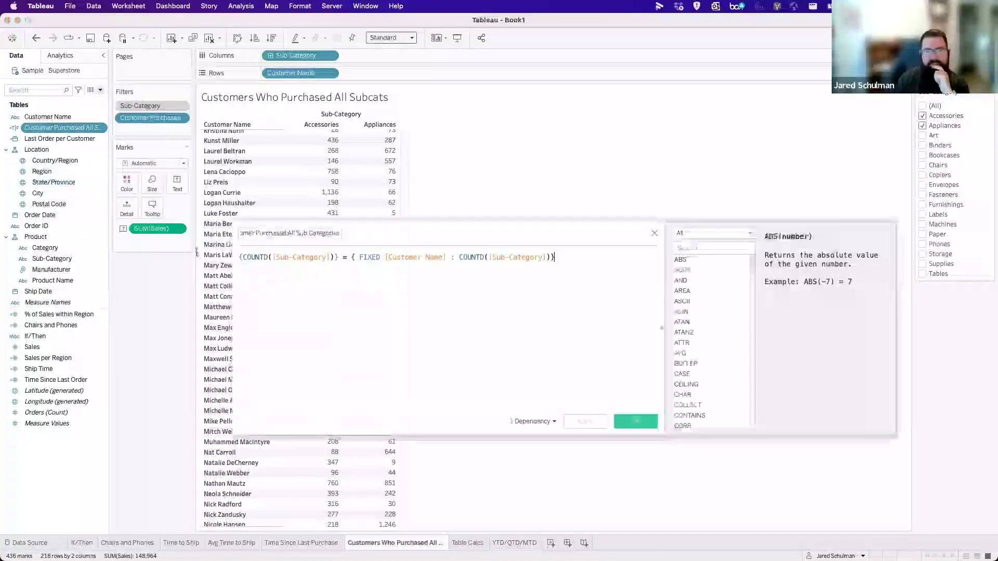
left_click_drag(240, 257, 337, 254)
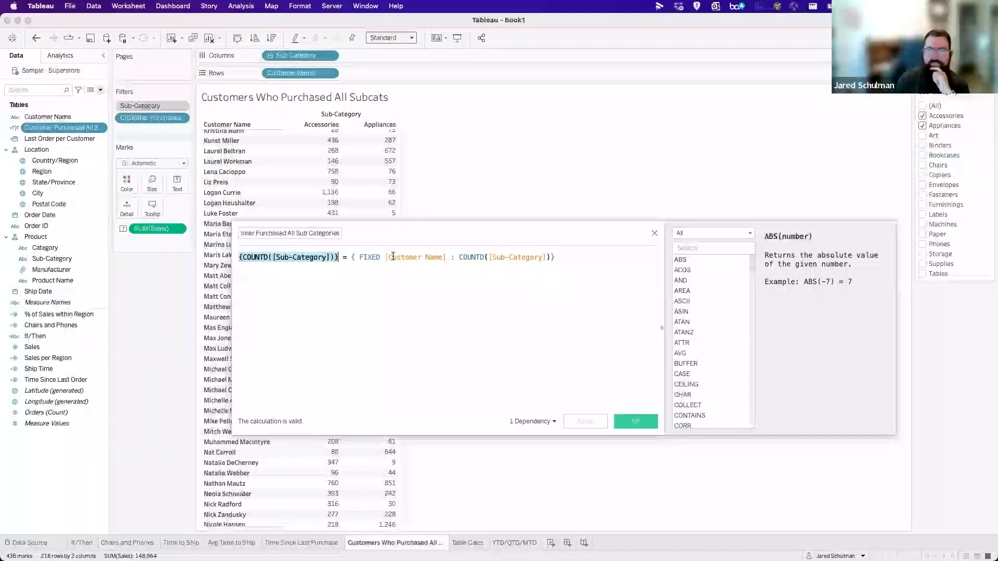
left_click_drag(352, 257, 555, 257)
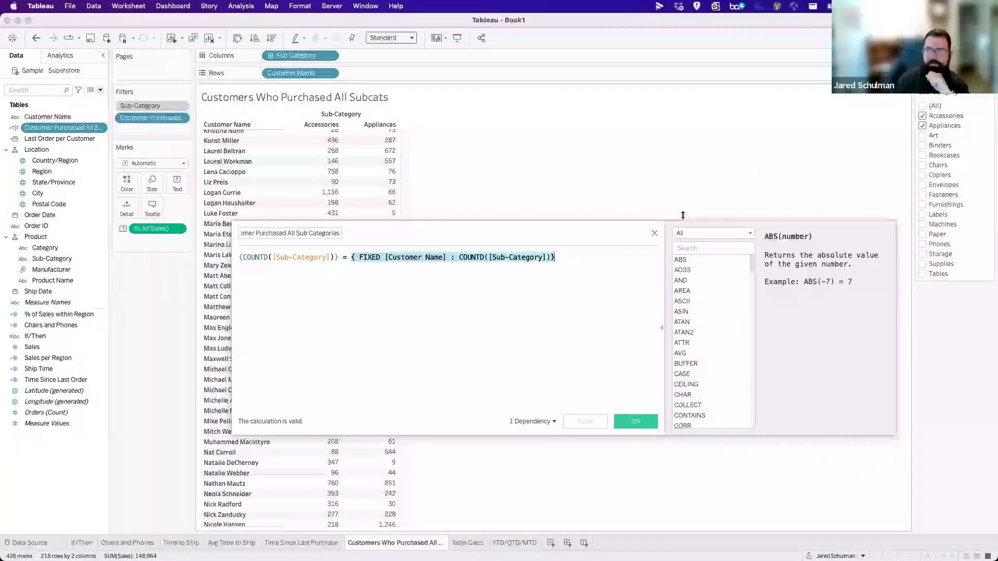
left_click(654, 233)
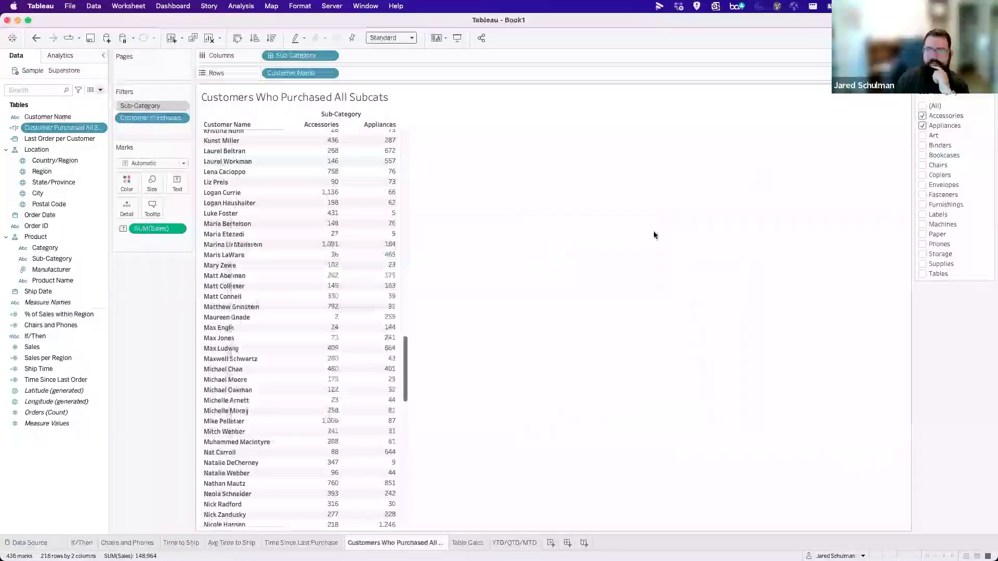
Include Art in the Sub-Category filter to compare the customer list, and remove it again.
left_click(923, 136)
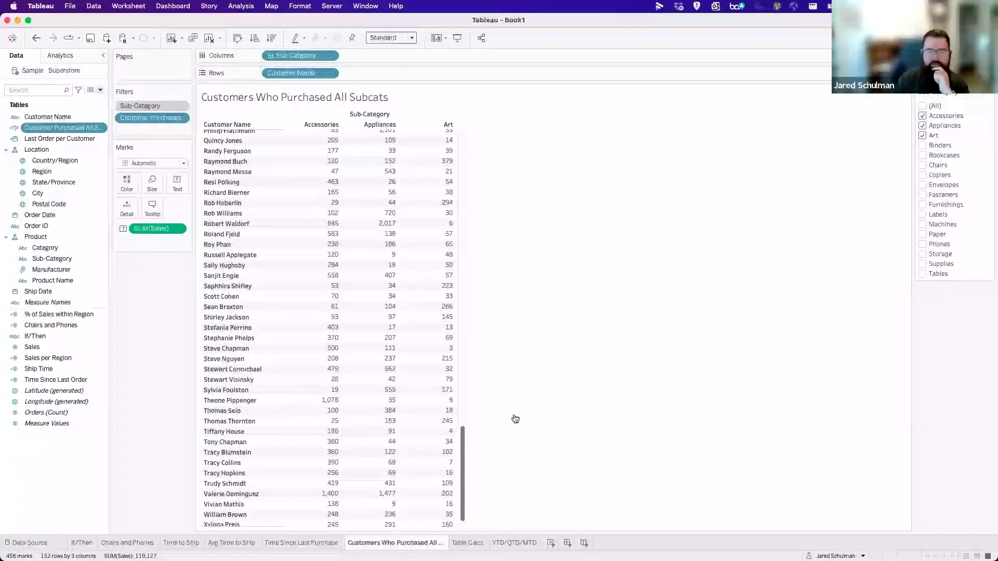
left_click(922, 136)
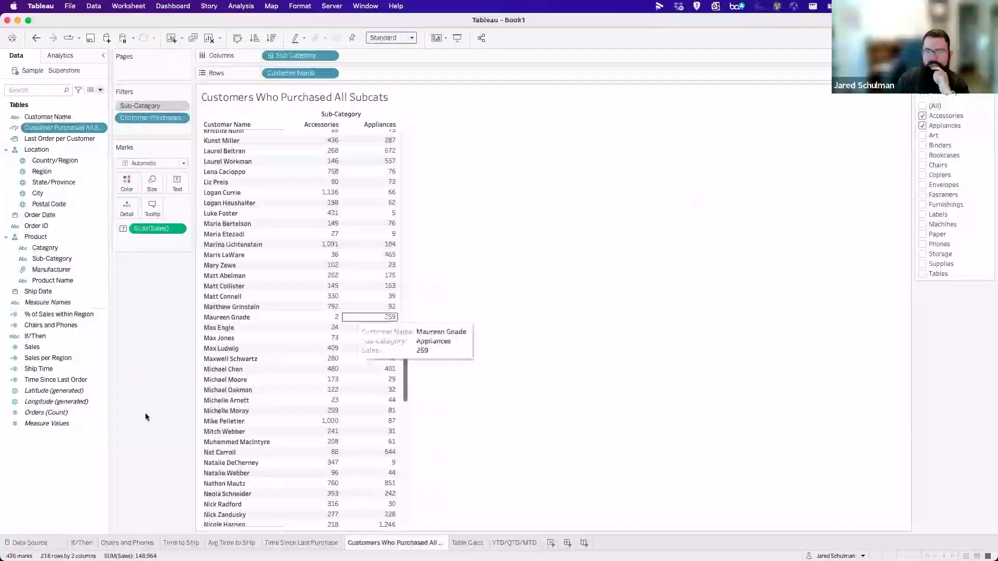
mouse_move(371, 255)
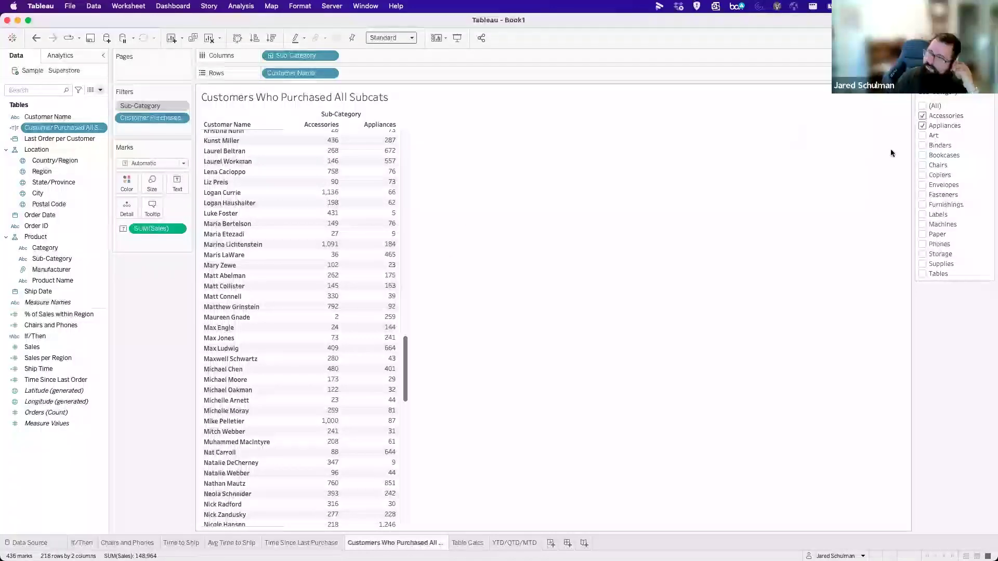
Extend the Sub-Category filter one value at a time with Art, Binders, Bookcases, Chairs and Copiers.
left_click(923, 135)
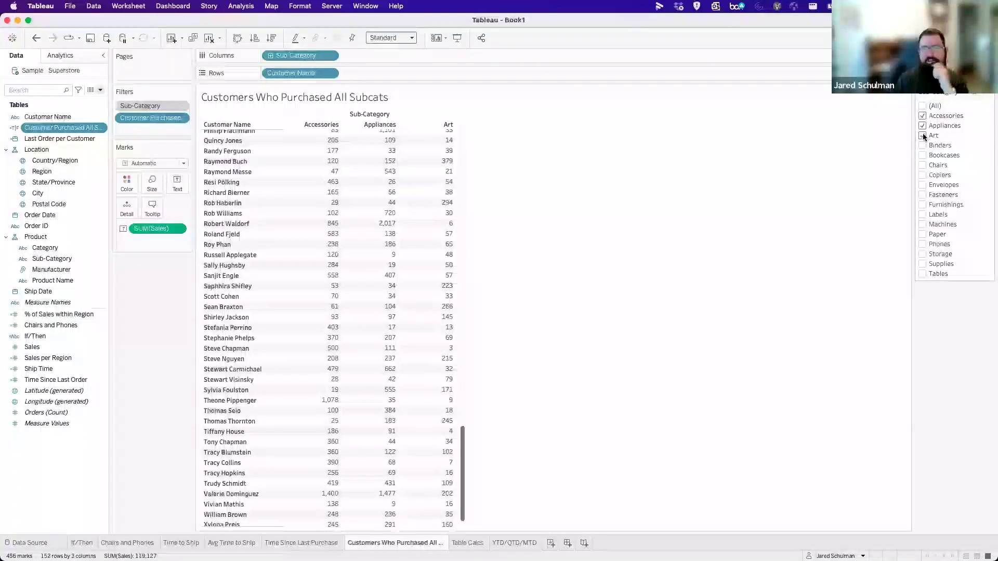
mouse_move(424, 323)
left_click(923, 146)
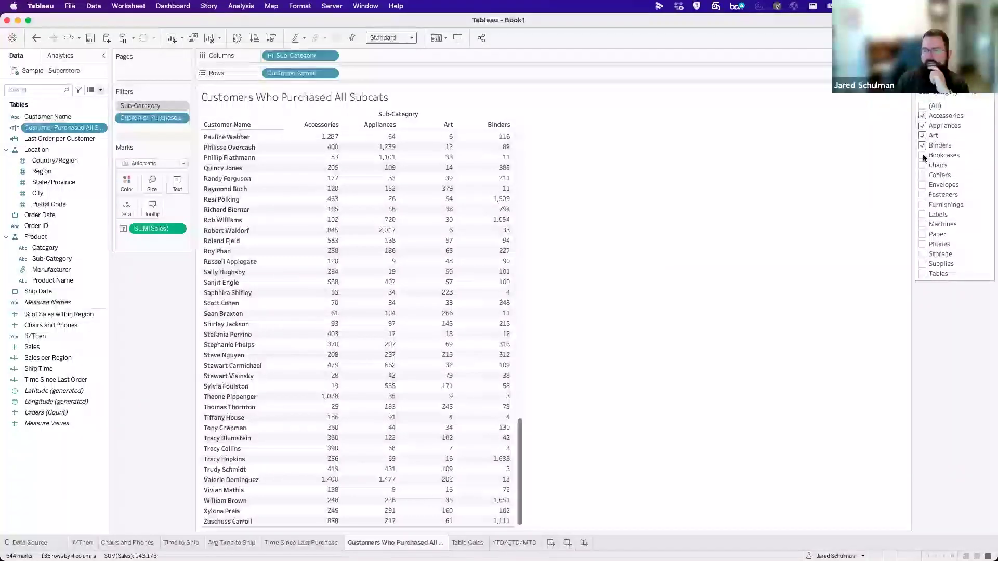
left_click(923, 156)
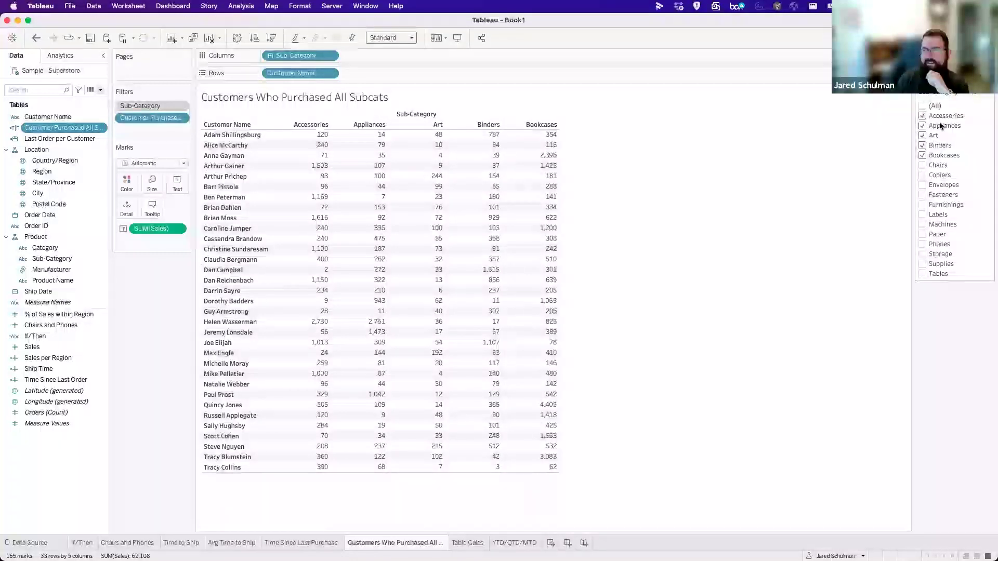
left_click(923, 165)
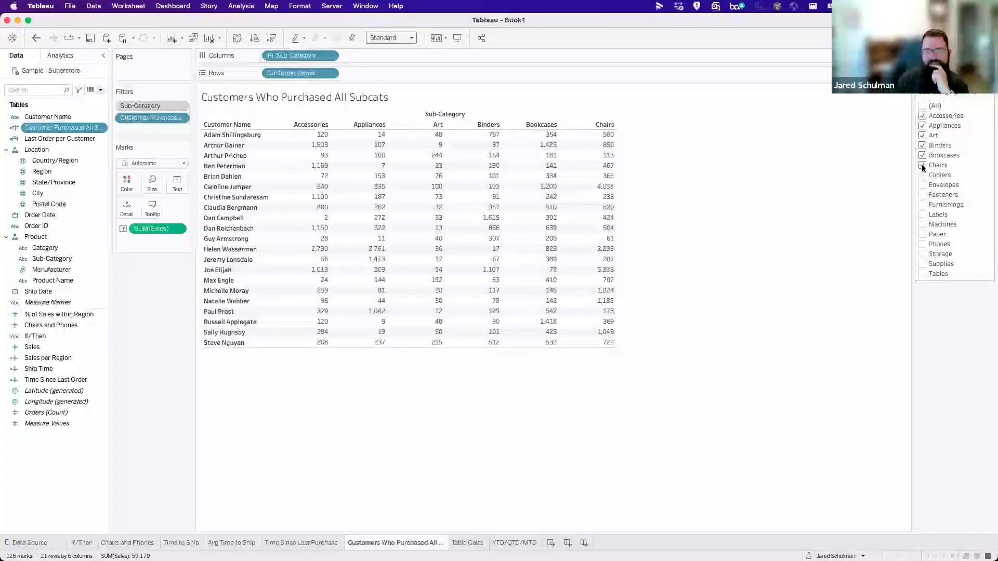
left_click(923, 176)
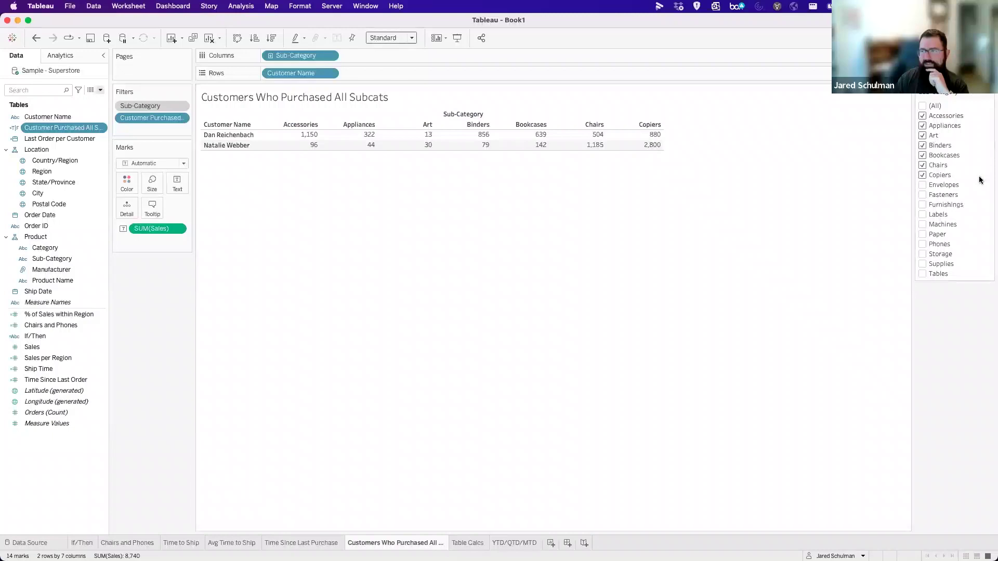
Clear the Sub-Category filter selection, include only Art and Machines, and look through the customer list.
left_click(921, 175)
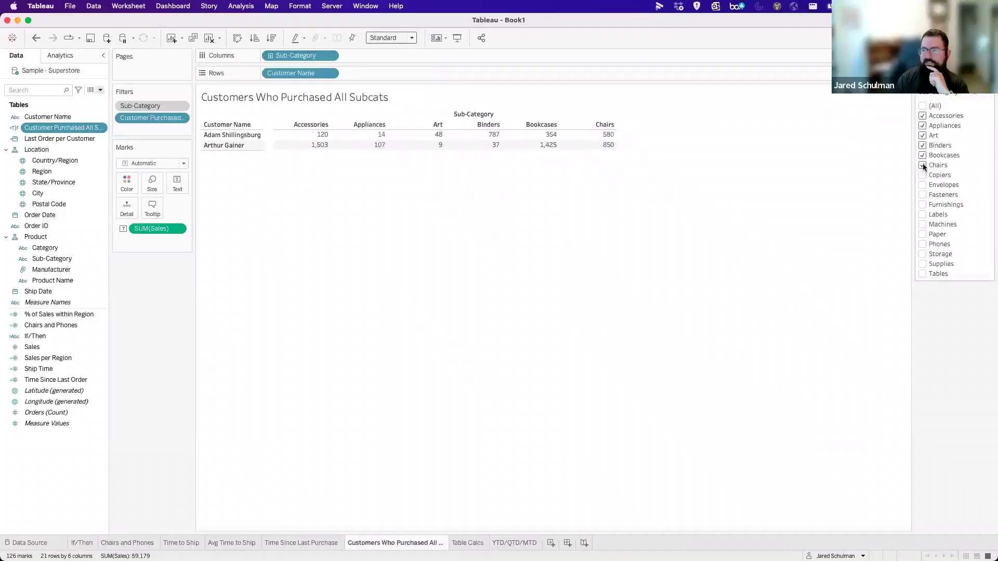
left_click(922, 165)
left_click(921, 105)
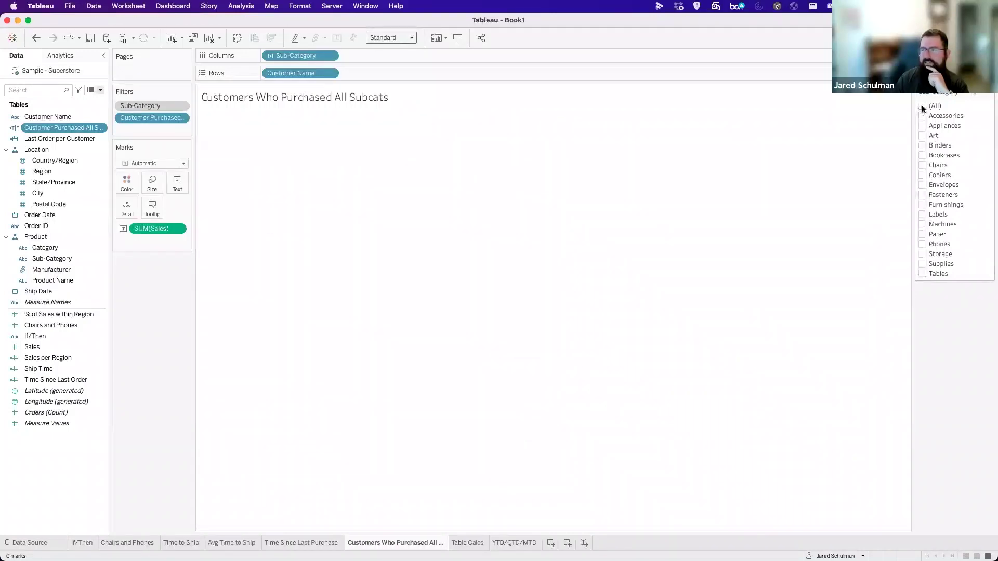
left_click(922, 135)
left_click(922, 225)
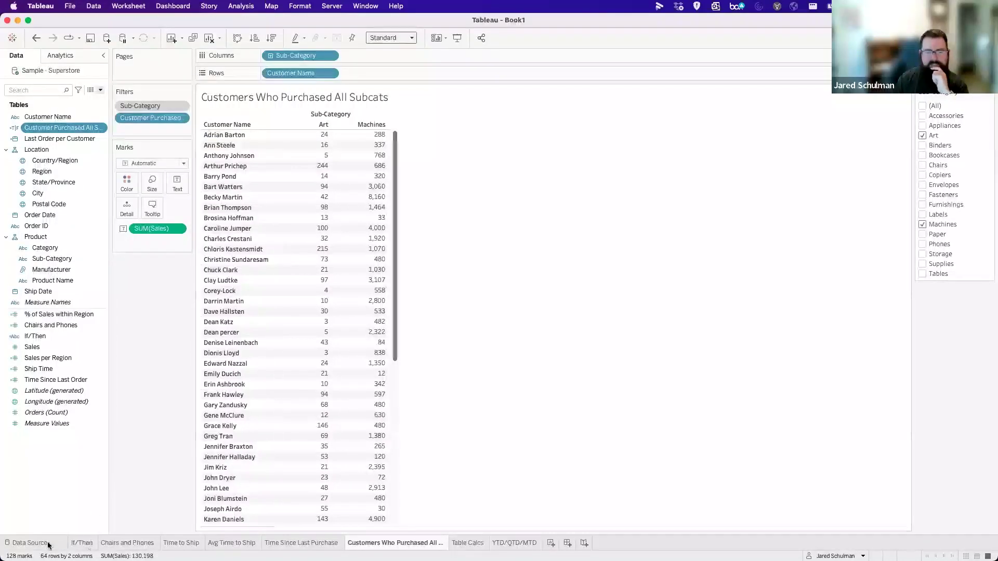
scroll(327, 299, "down", 10)
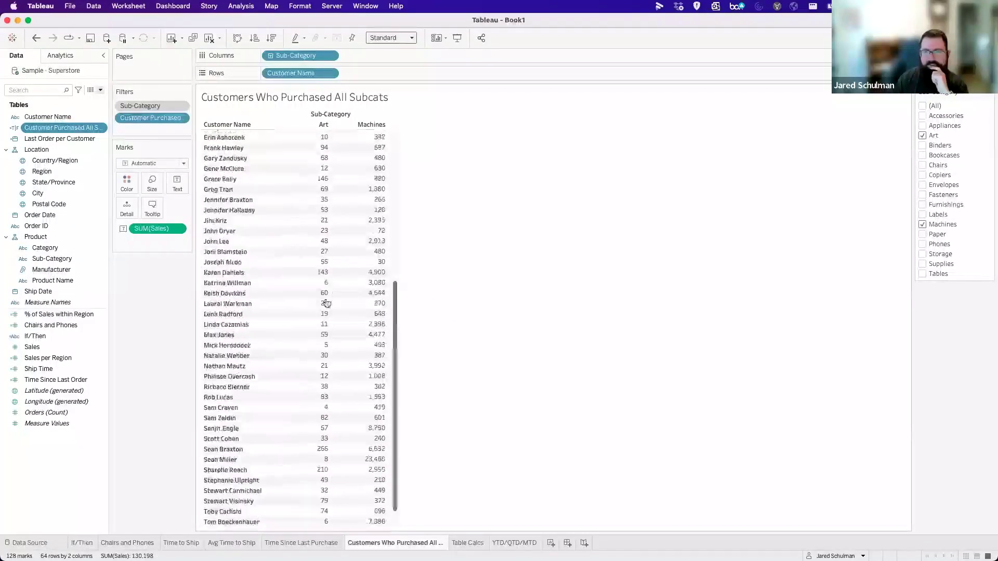
scroll(330, 371, "up", 10)
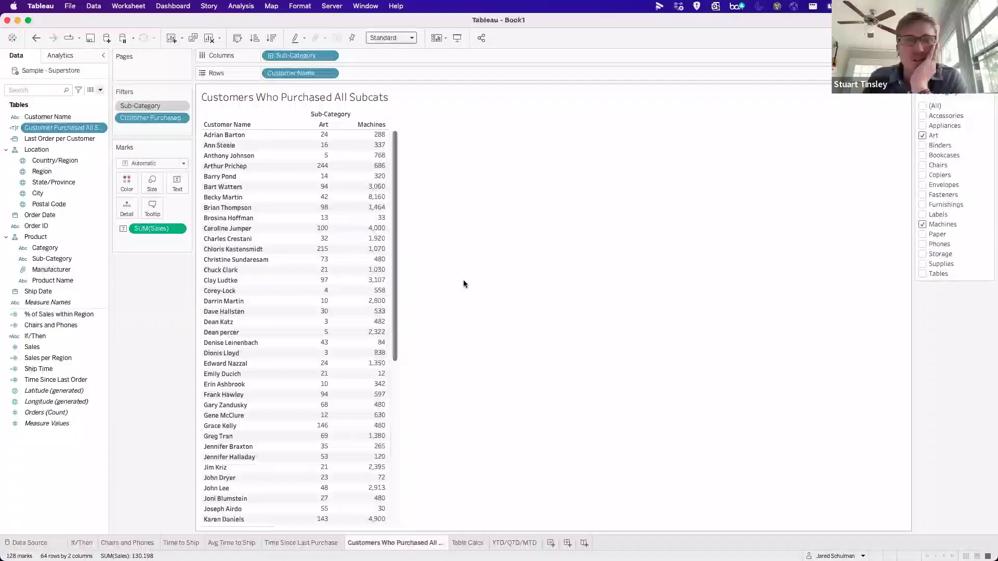
Review the complete Customer Purchased All Sub Categories formula once more and close the editor without changes.
right_click(61, 128)
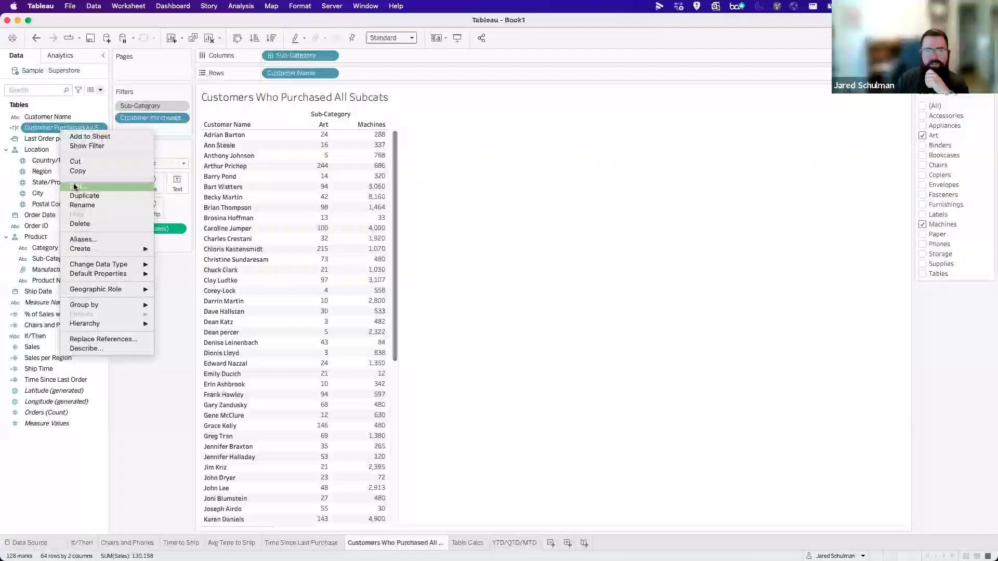
left_click(74, 187)
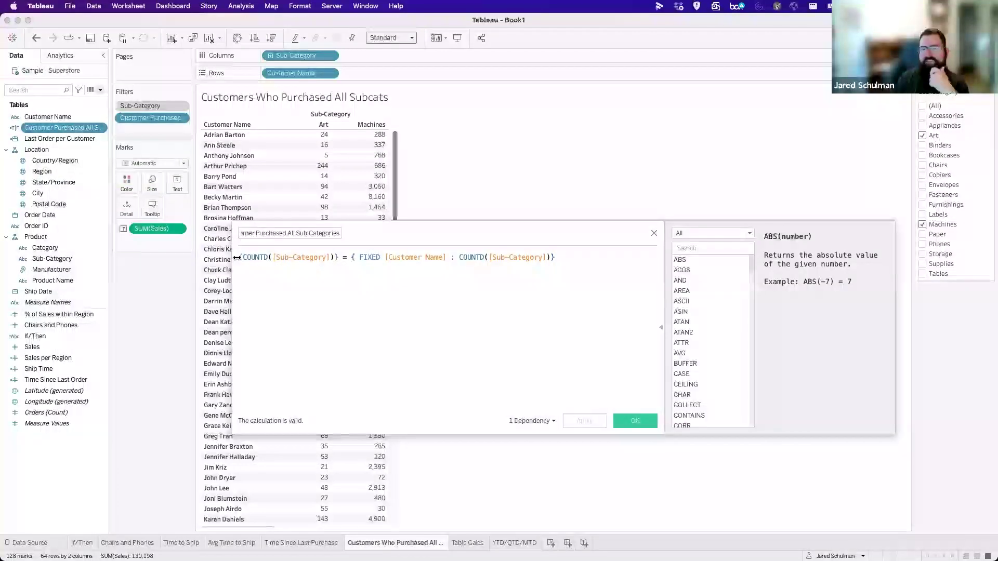
left_click_drag(481, 273, 548, 278)
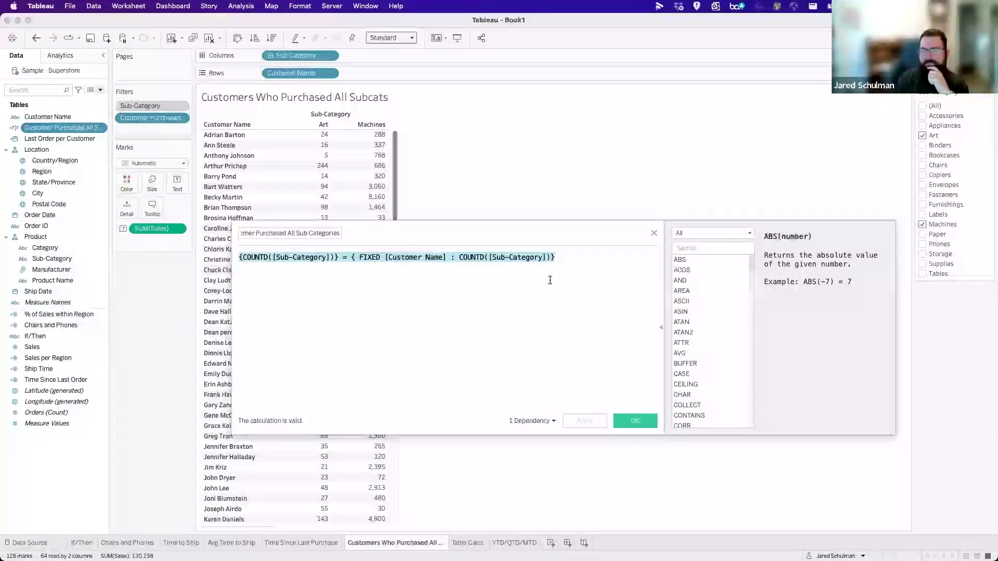
left_click(581, 263)
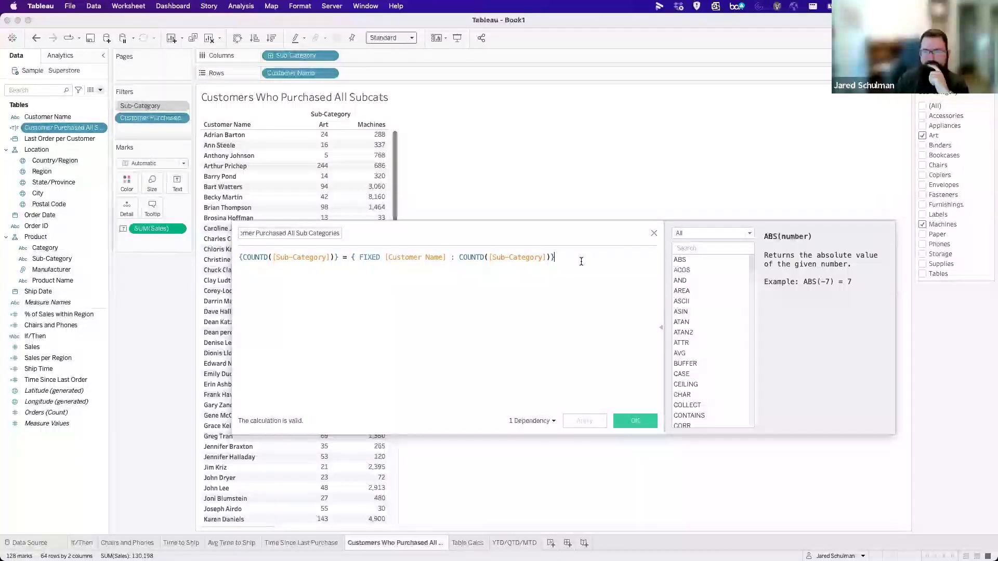
left_click(654, 234)
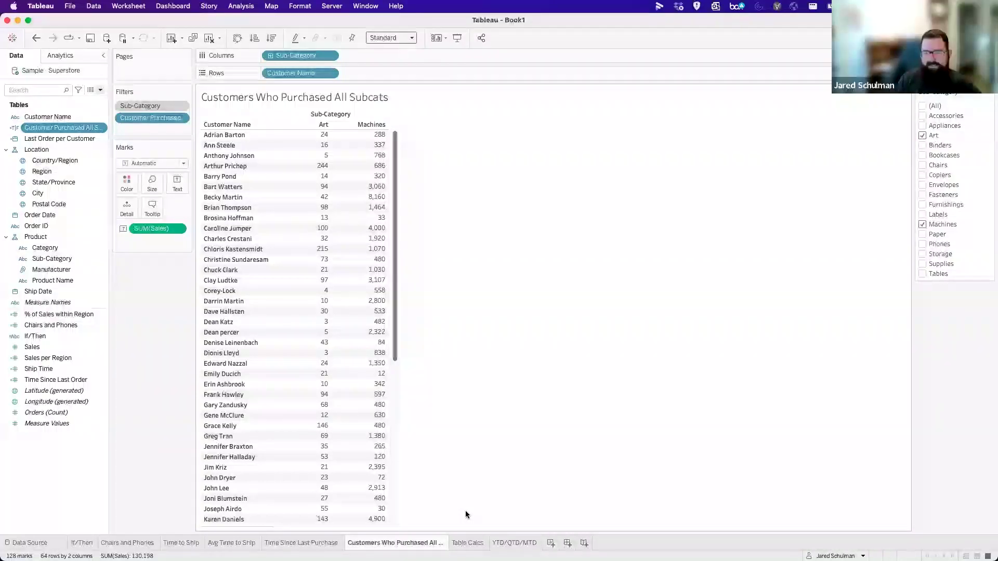
Switch to the Table Calcs worksheet.
left_click(462, 544)
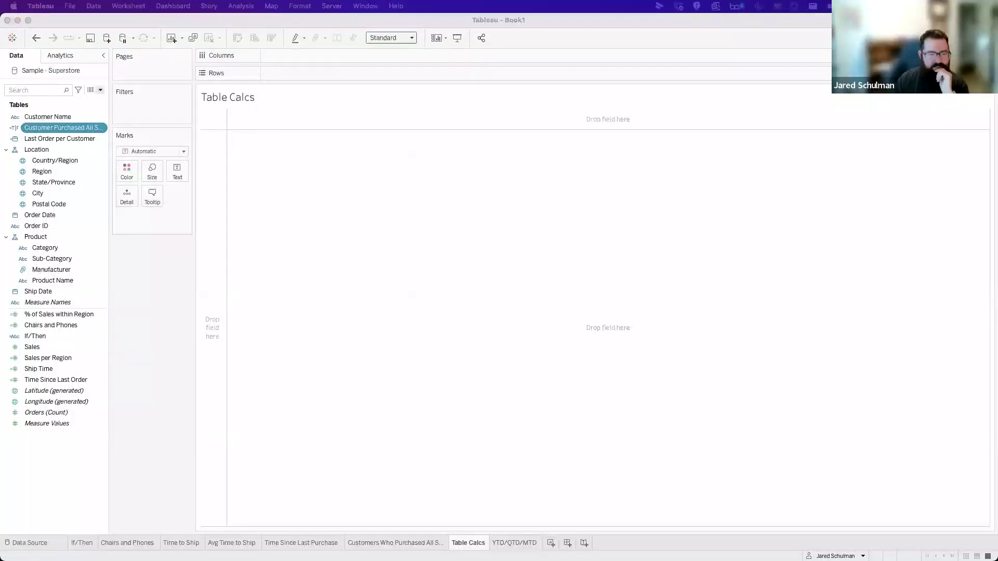
Build a text table of Sales by Sub-Category, with the sub-categories as rows.
left_click(135, 283)
mouse_move(78, 259)
left_mouse_down()
mouse_move(198, 199)
mouse_move(294, 69)
left_mouse_up()
left_click_drag(52, 347, 261, 238)
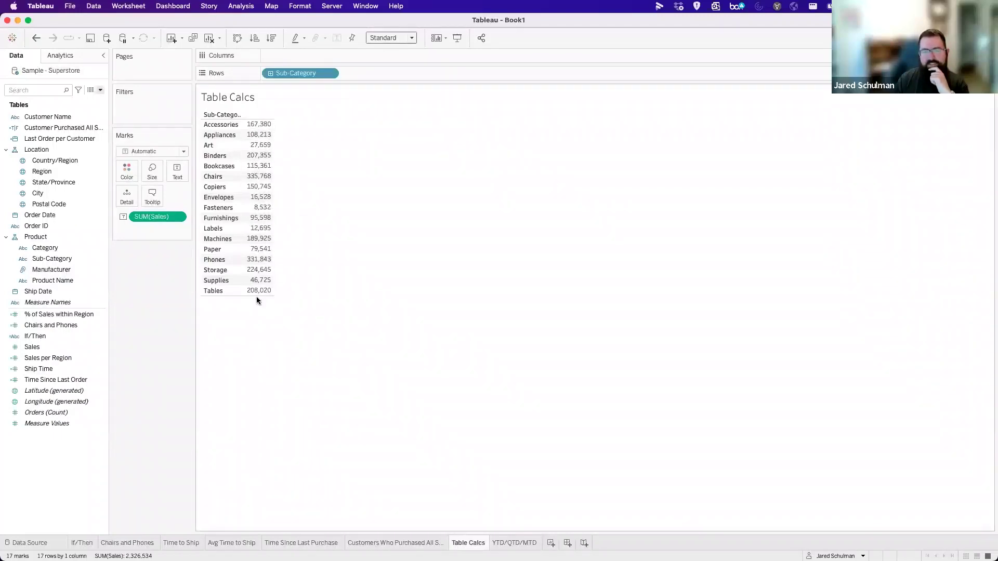
Apply the Percent of Total quick table calculation to the Sales measure.
left_click(179, 217)
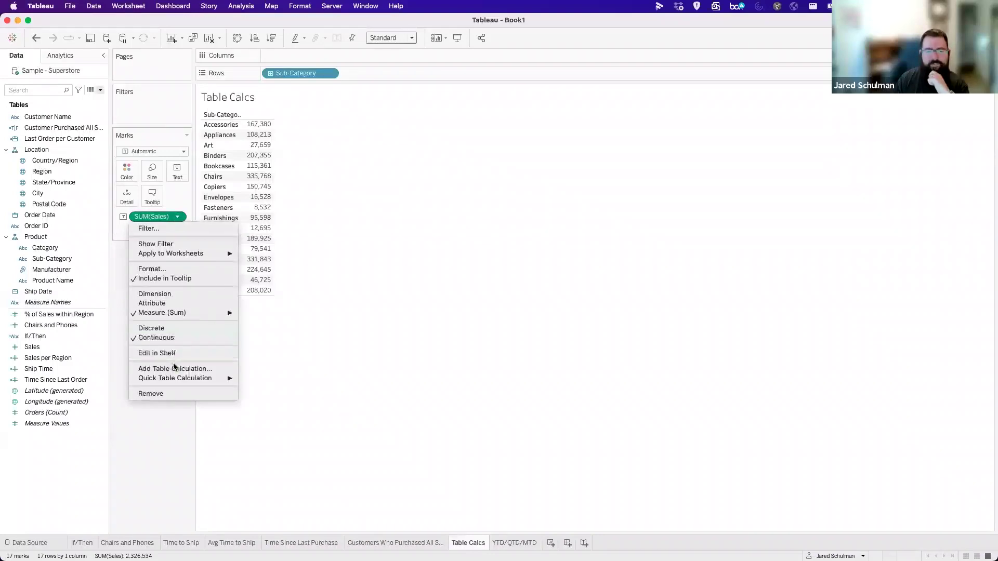
mouse_move(168, 381)
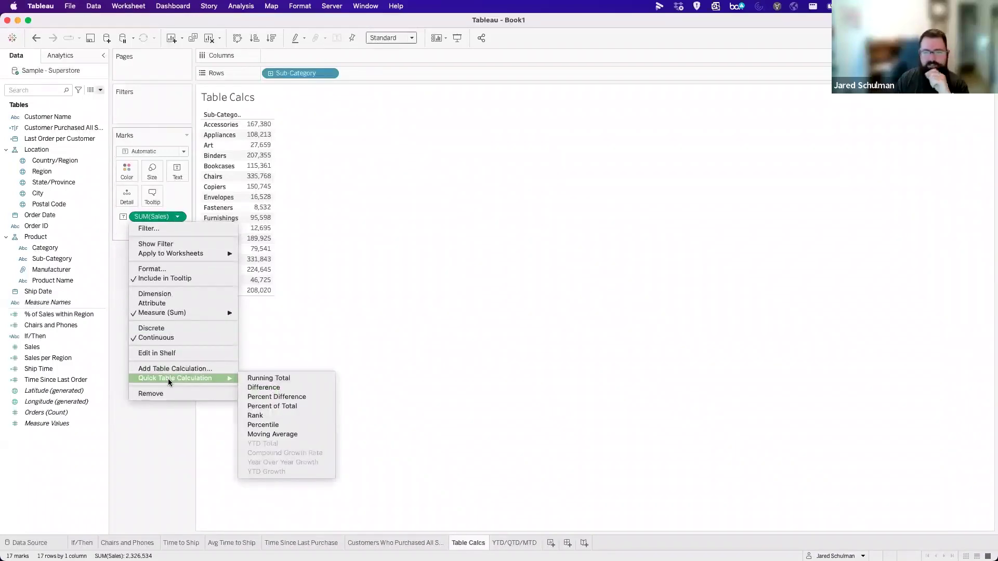
left_click(312, 407)
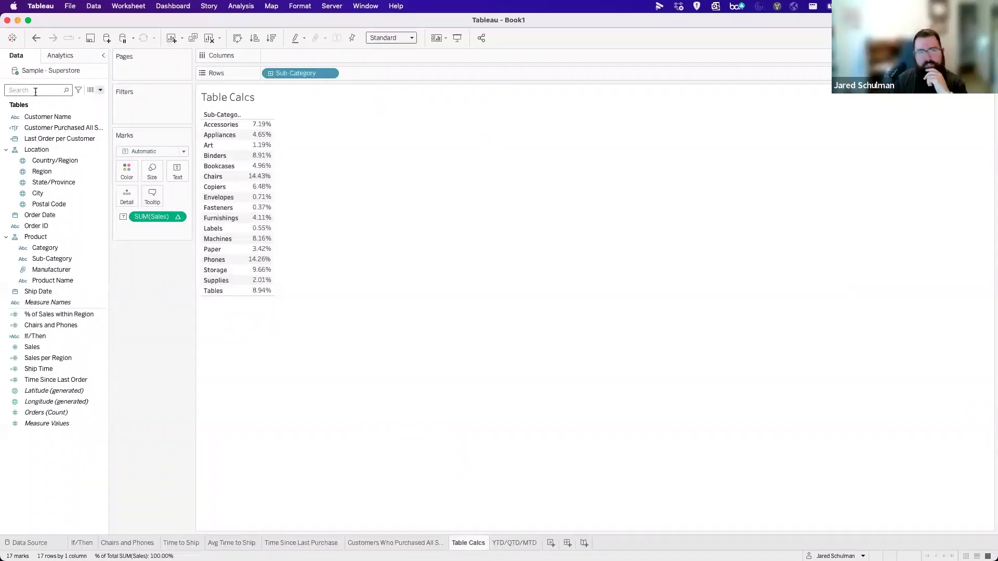
Break the percentages down by year of Order Date across columns and add column and row grand totals.
left_click_drag(61, 213, 316, 52)
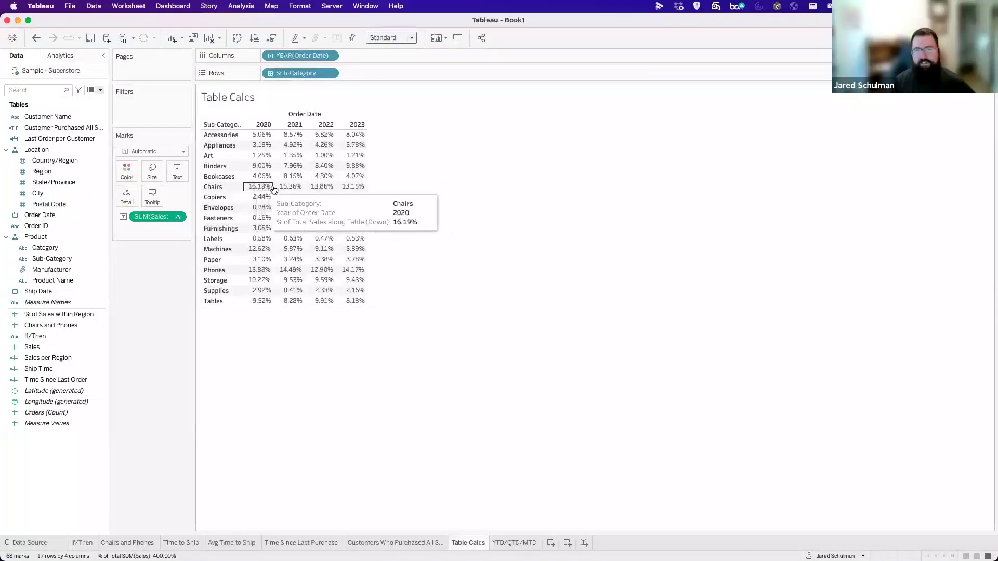
left_click(177, 218)
left_click(70, 54)
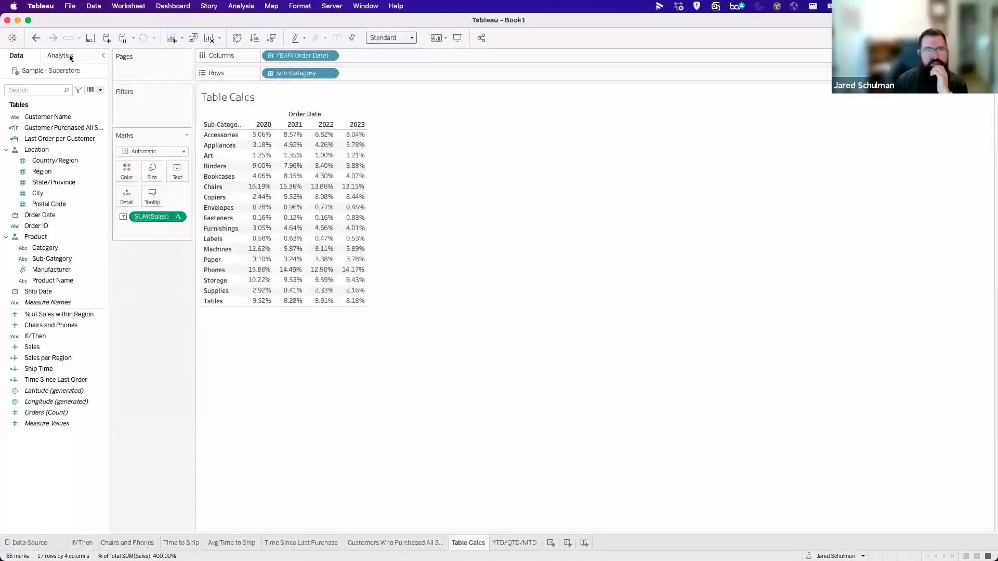
left_click_drag(45, 130, 358, 136)
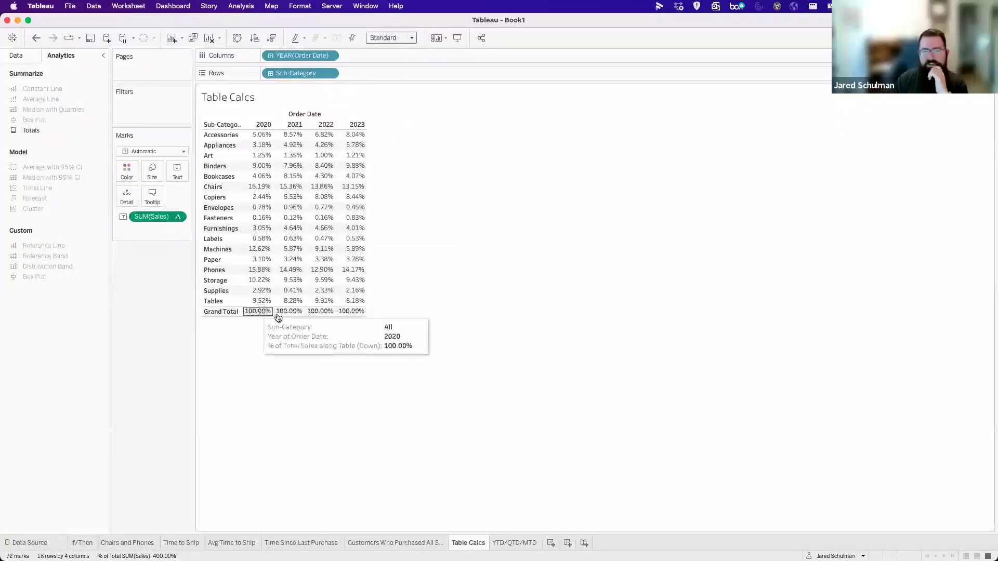
left_click_drag(49, 130, 398, 134)
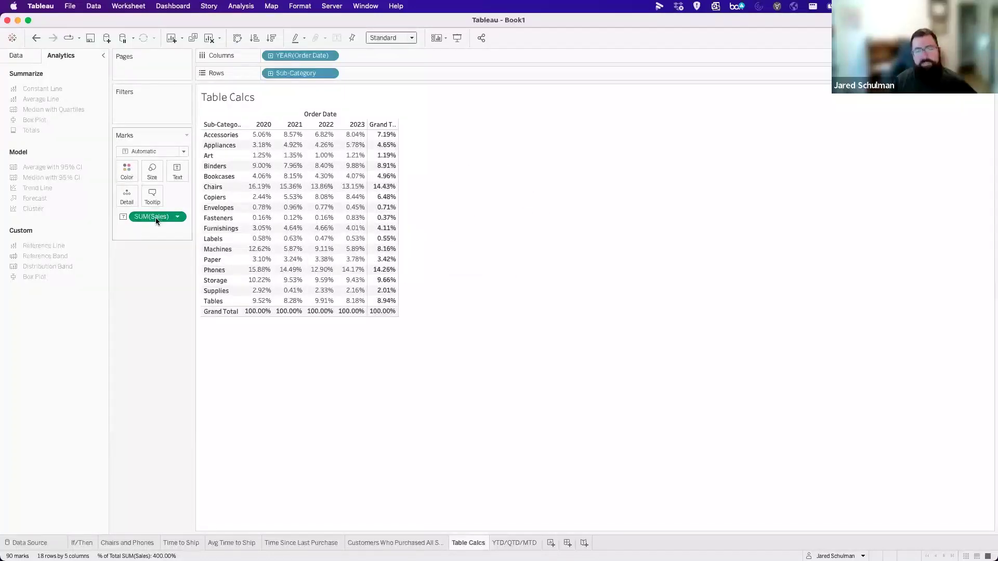
Color the table by the percent-of-total Sales measure as well and change the mark type to Square.
mouse_move(152, 220)
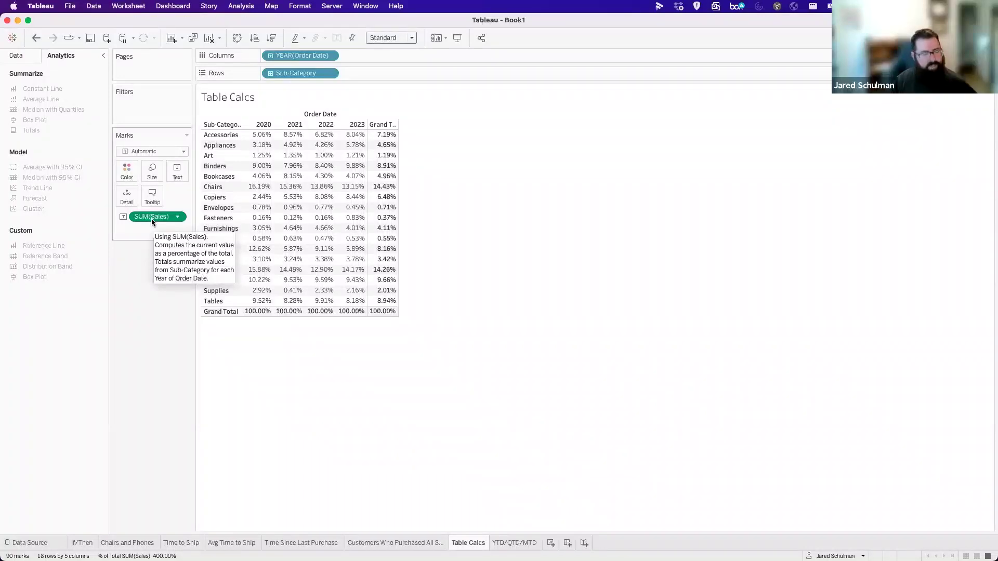
left_click_drag(151, 219, 126, 171)
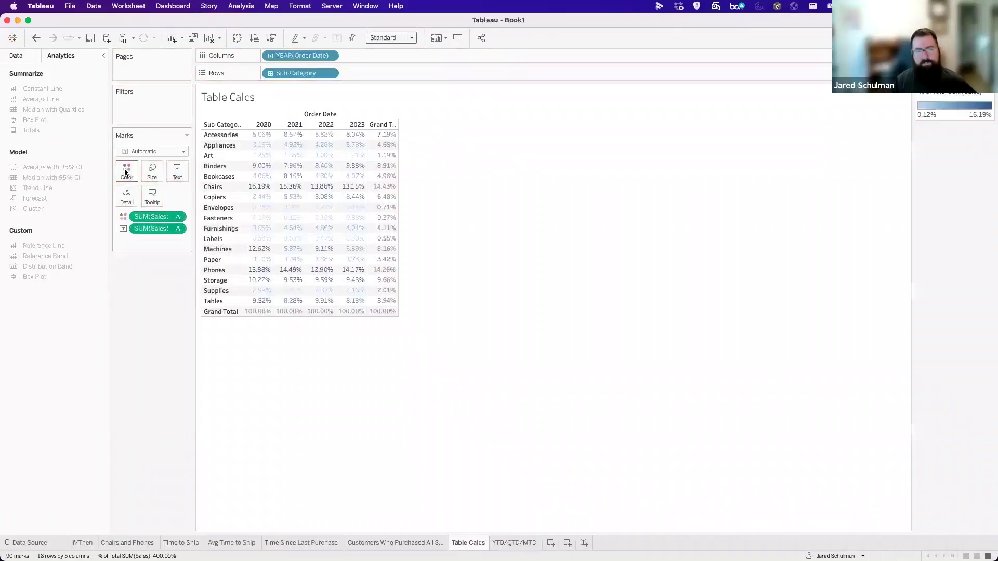
left_click(158, 152)
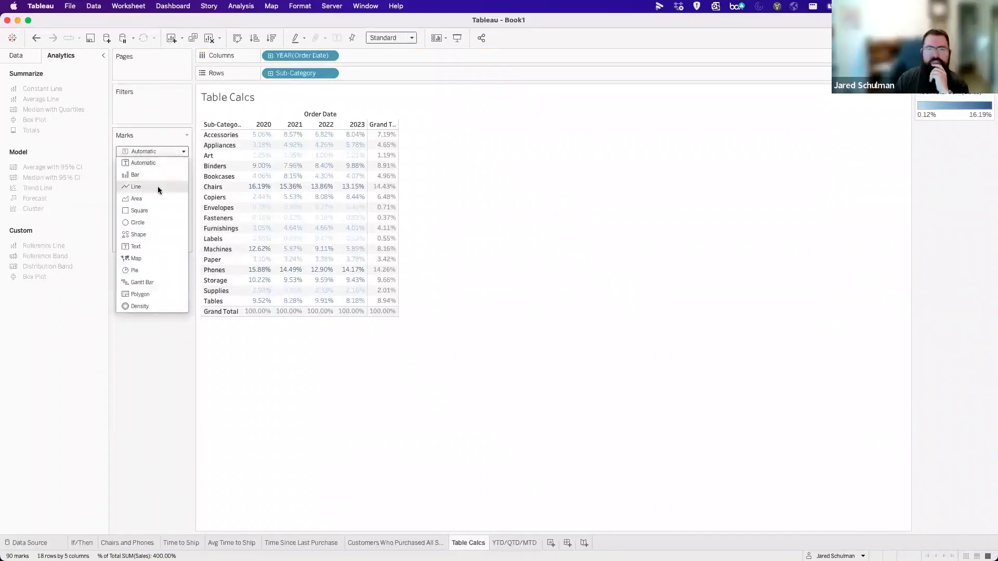
left_click(152, 210)
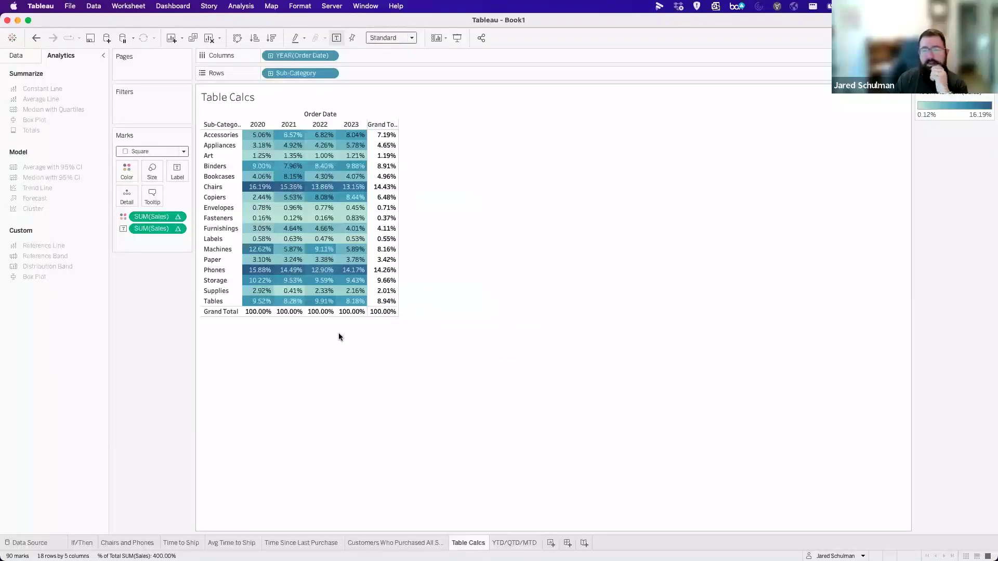
Try the Percent Difference quick table calculation on both the label and color Sales measures, and undo it.
left_click(176, 229)
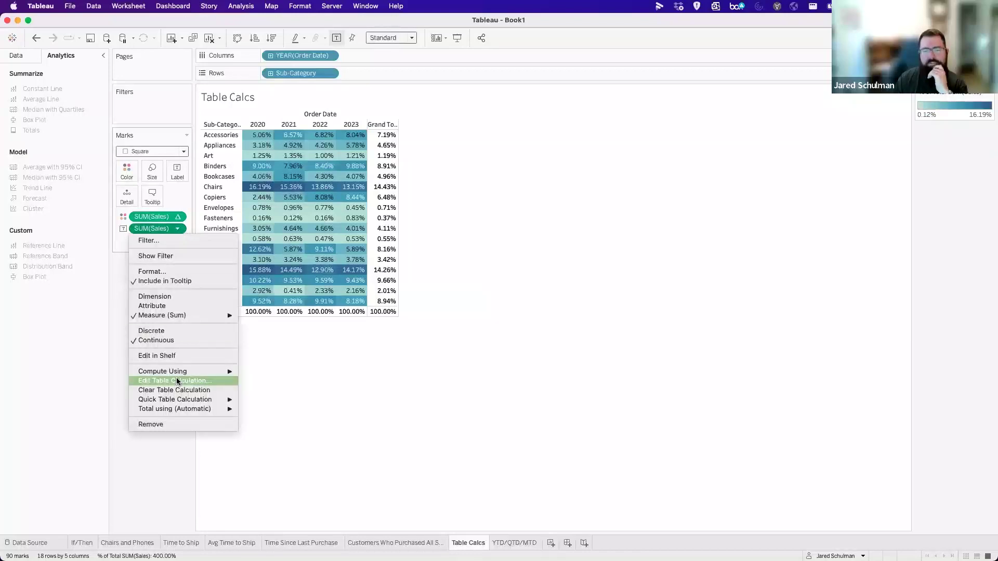
mouse_move(182, 400)
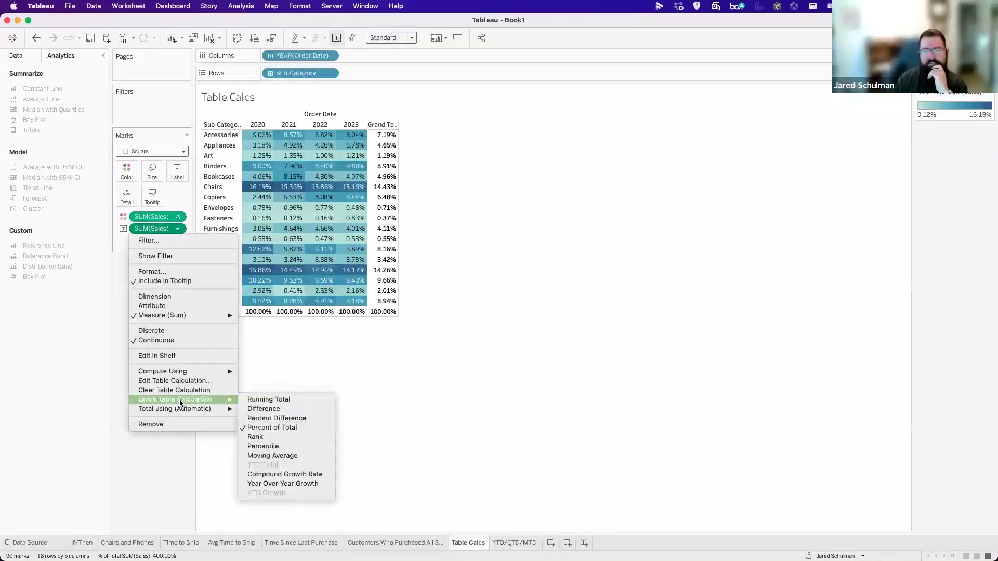
left_click(274, 419)
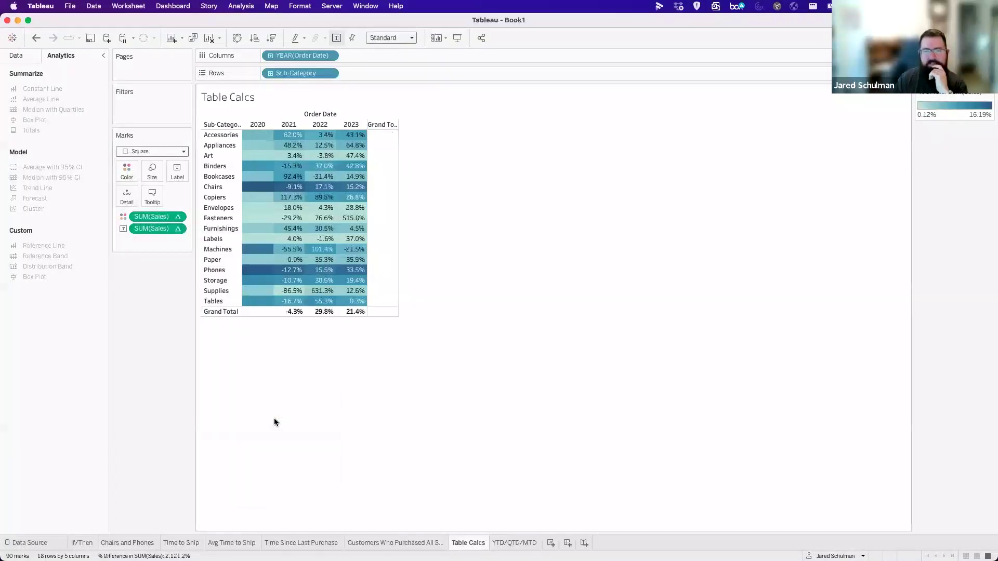
left_click(178, 218)
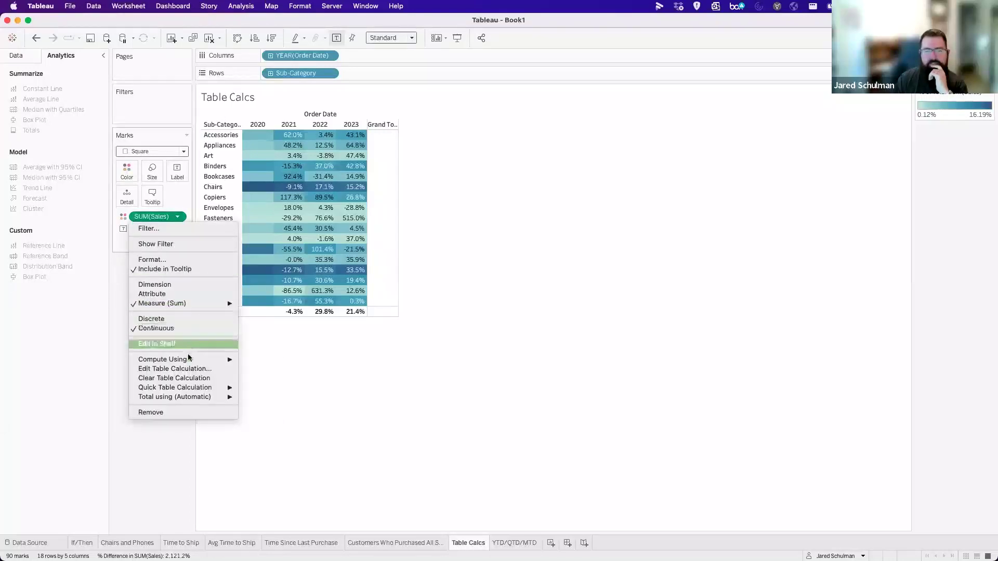
mouse_move(182, 387)
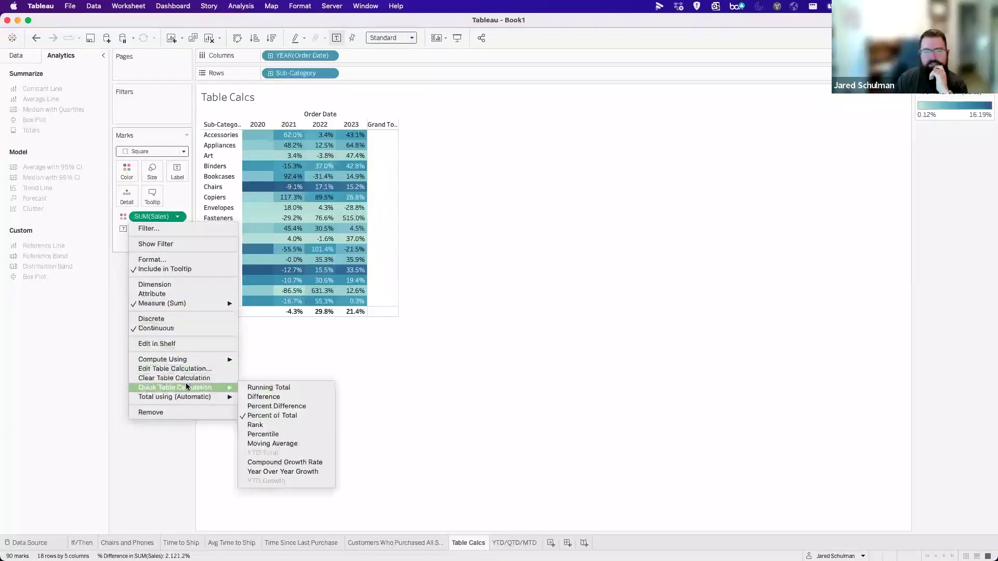
left_click(269, 408)
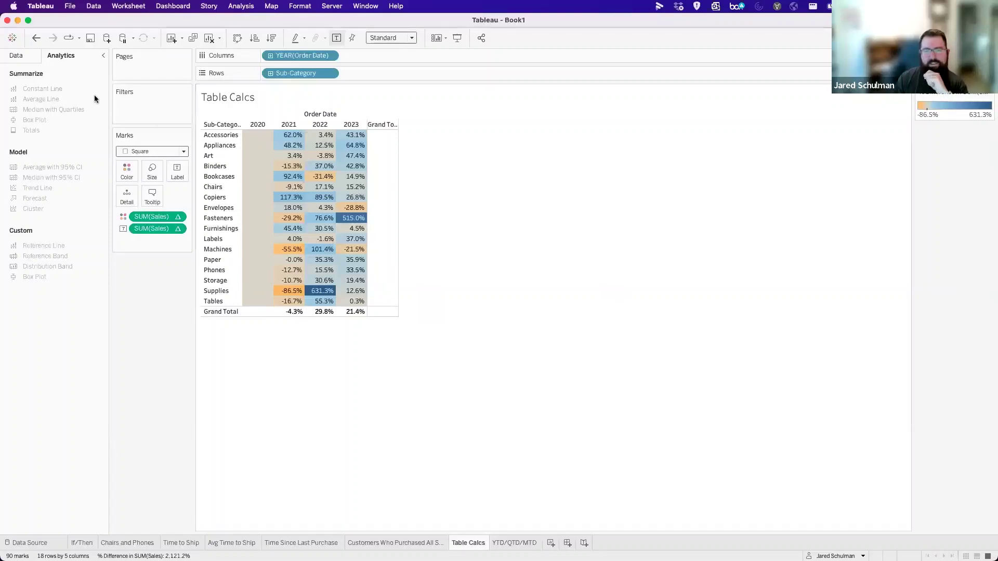
left_click(37, 39)
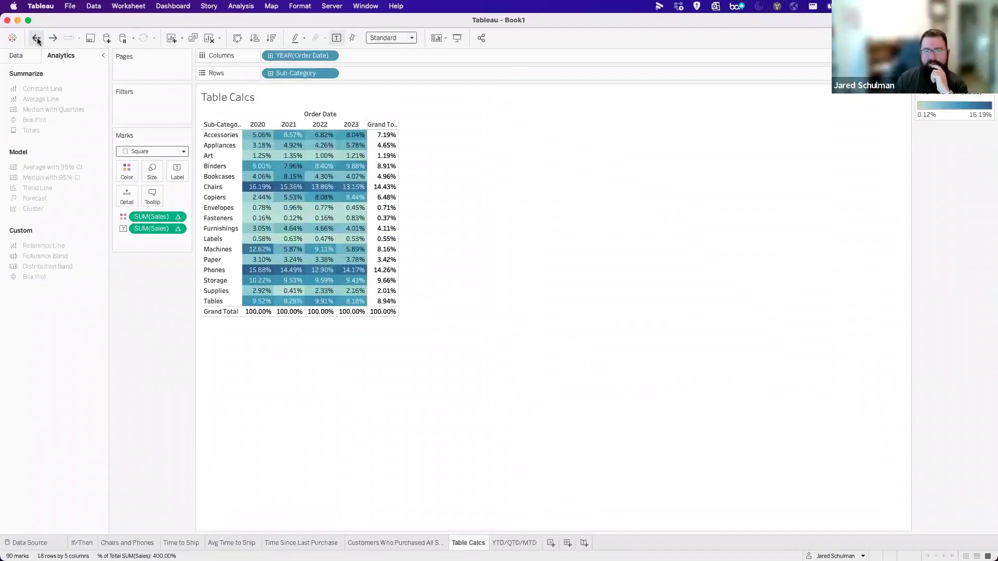
Try a continuous area chart of the percent-of-total Sales by year from Show Me, and undo it.
left_click(977, 37)
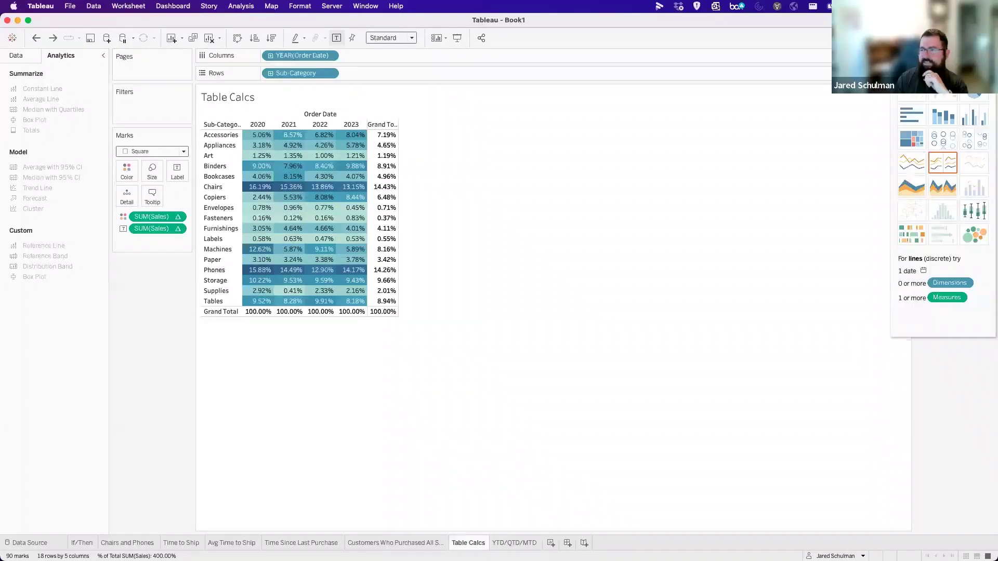
left_click(913, 186)
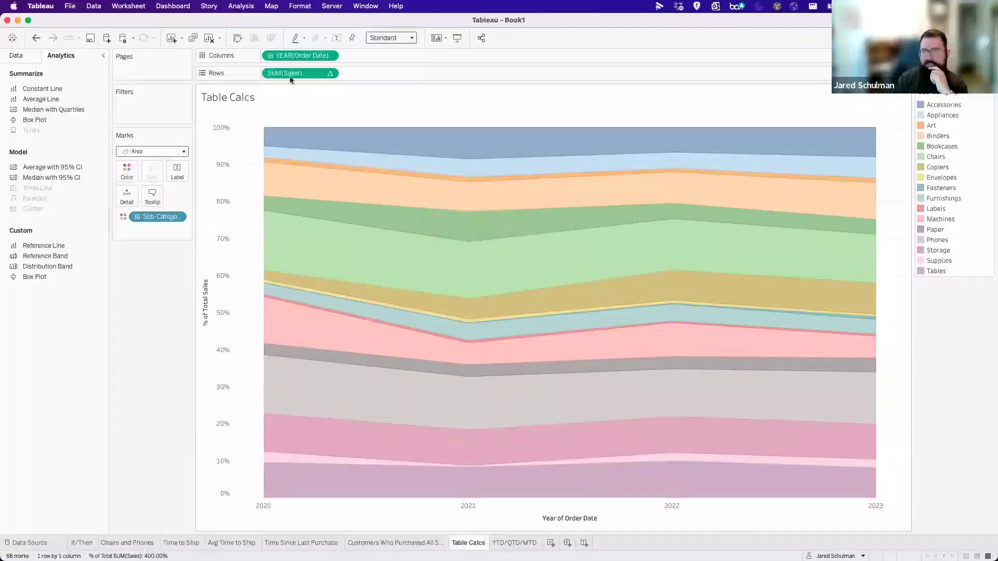
mouse_move(291, 76)
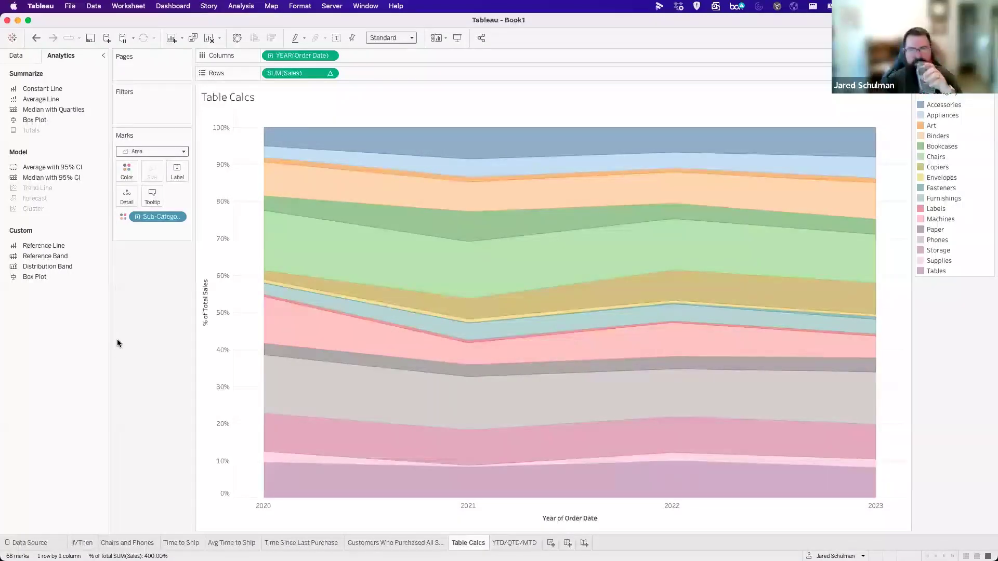
left_click(36, 38)
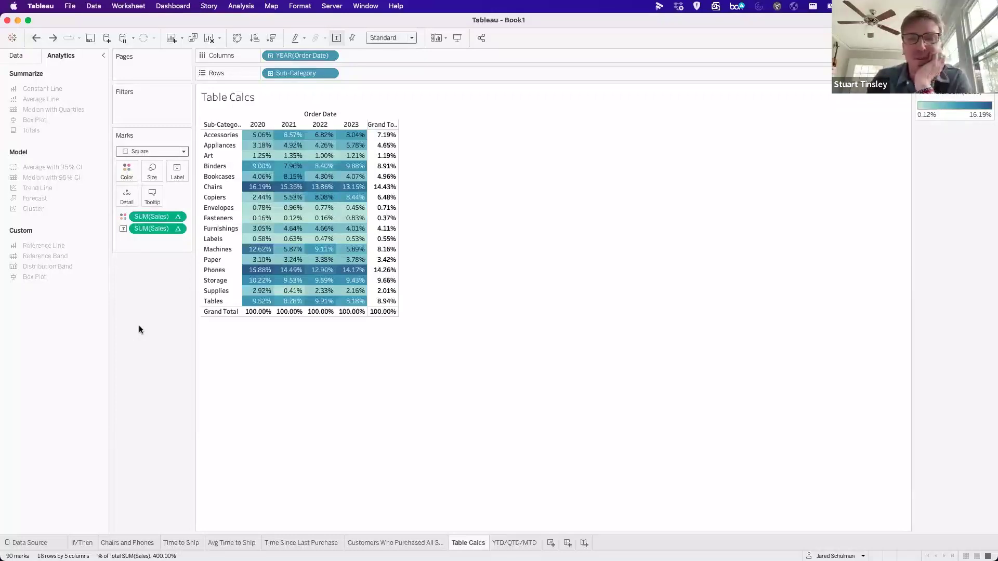
Compute the percent of total using Table (across) for both the label and color Sales measures.
left_click(177, 230)
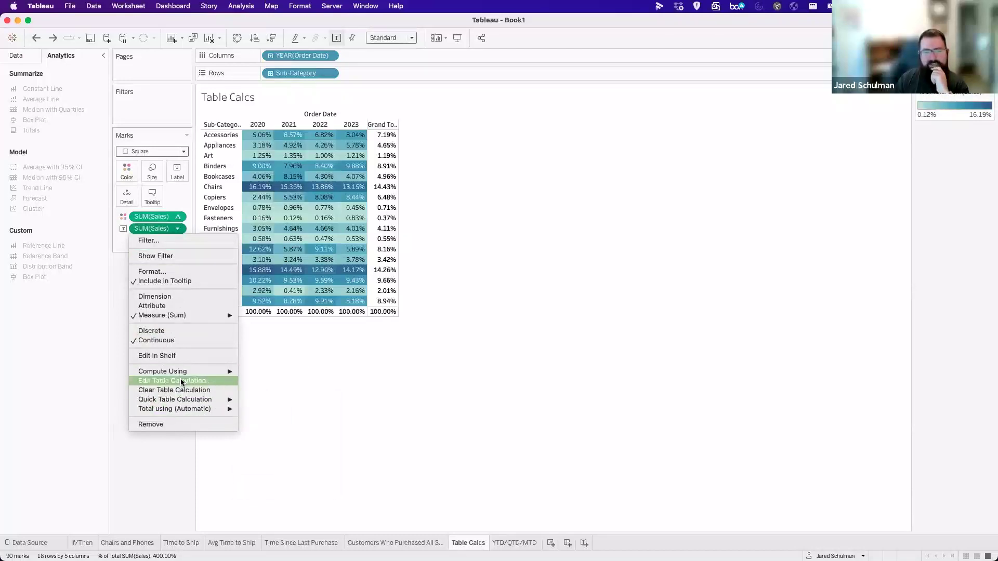
mouse_move(192, 376)
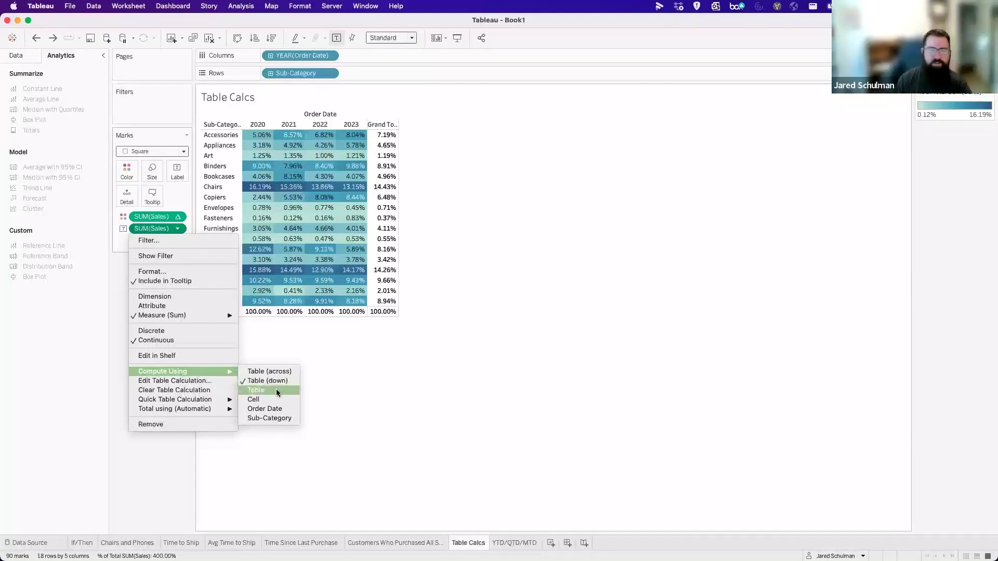
left_click(275, 374)
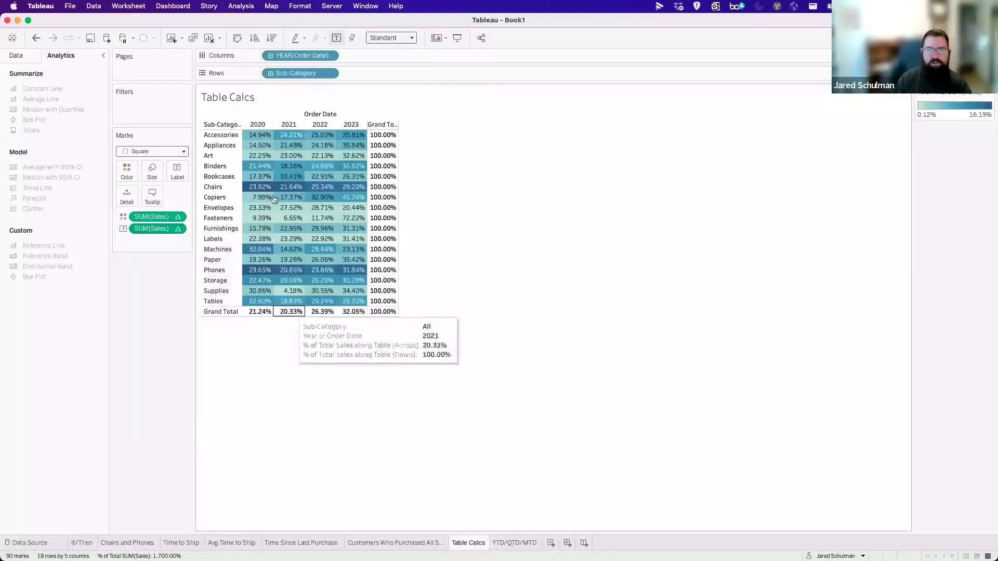
left_click(181, 217)
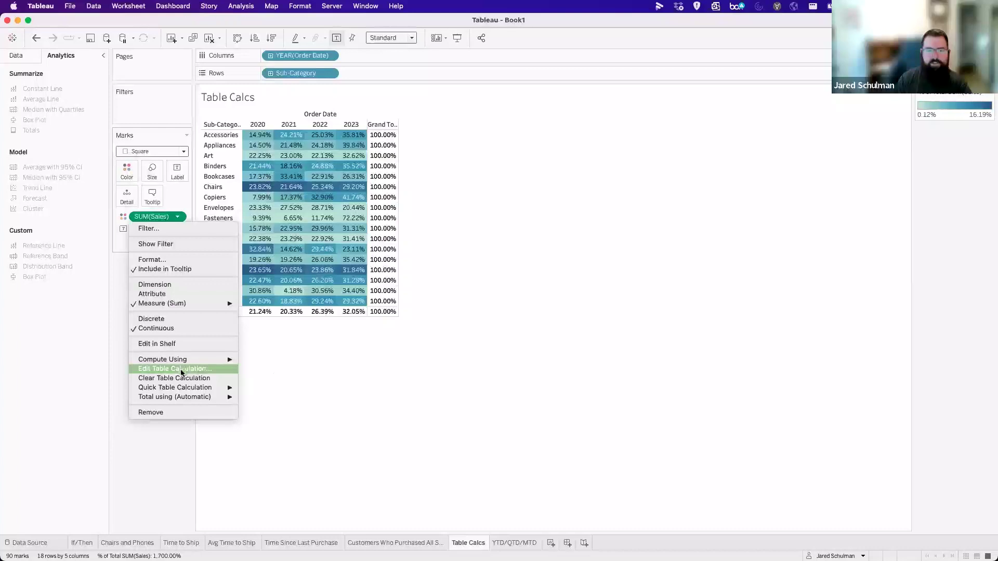
mouse_move(185, 359)
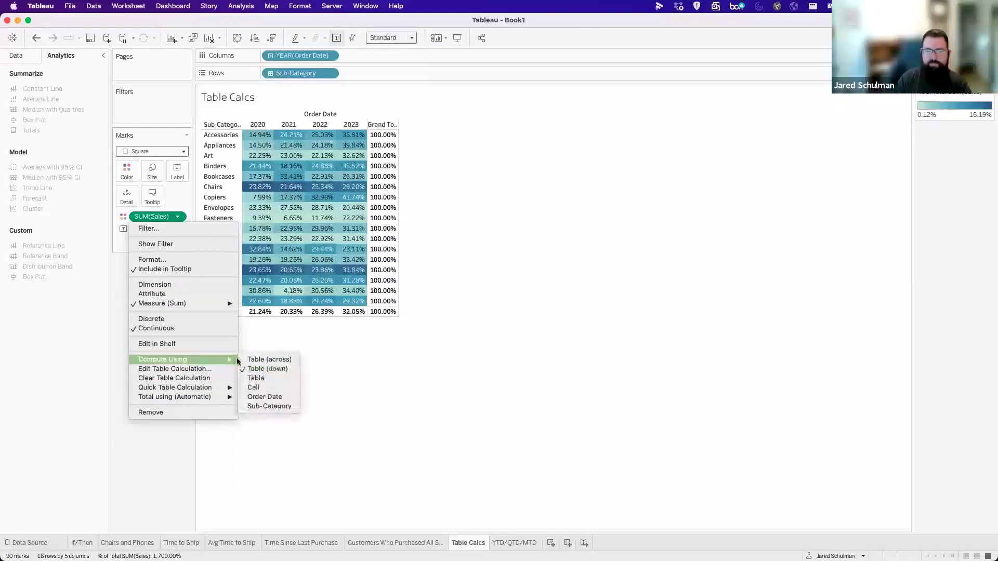
left_click(260, 360)
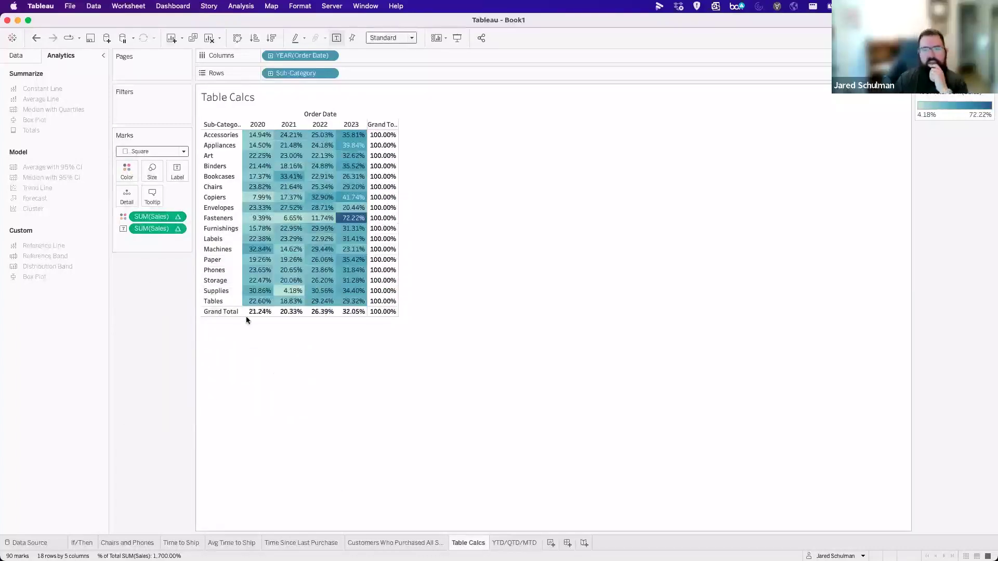
Review the compute-using directions for the label Sales measure and set its percent of total to compute using Cell.
left_click(177, 229)
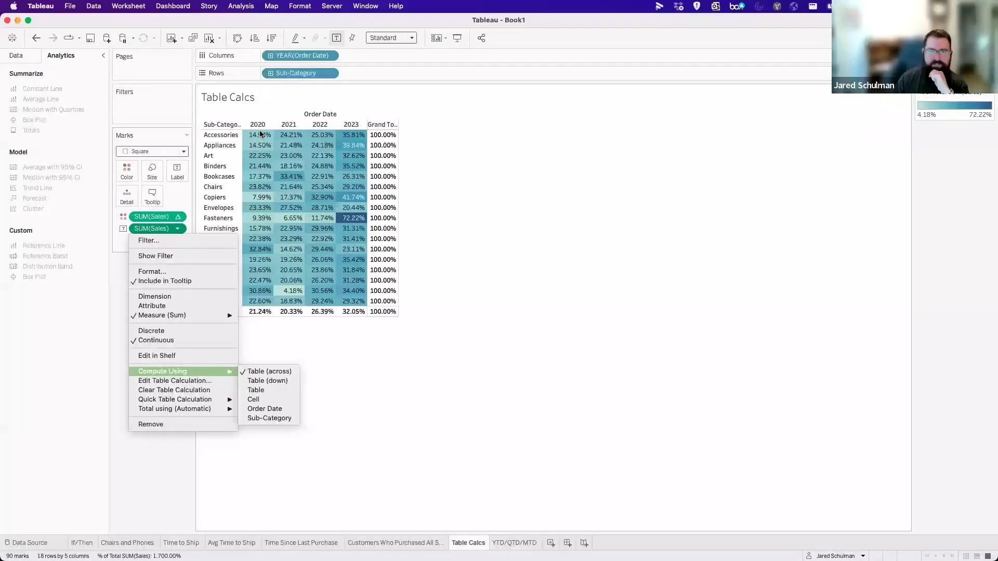
left_click(451, 217)
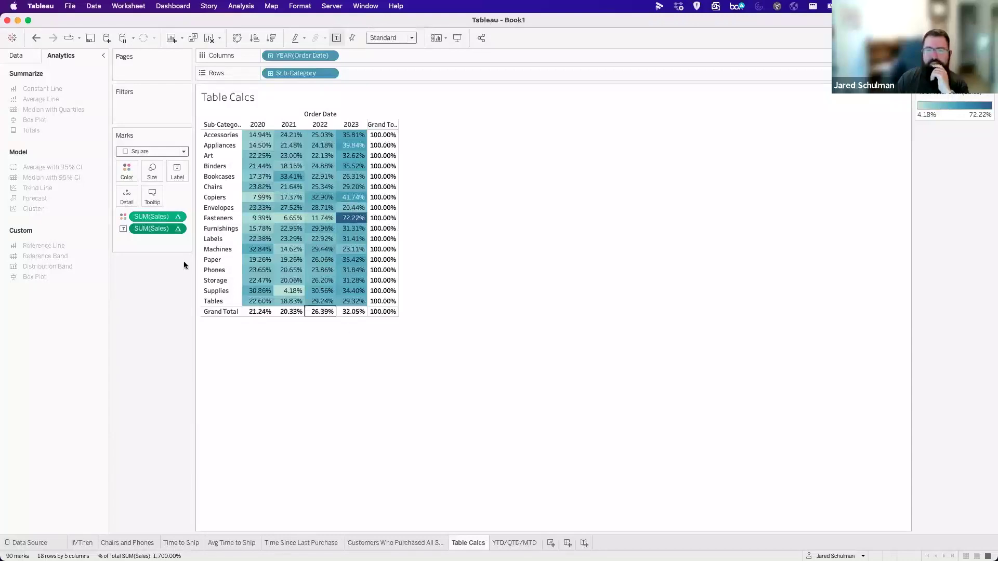
left_click(176, 231)
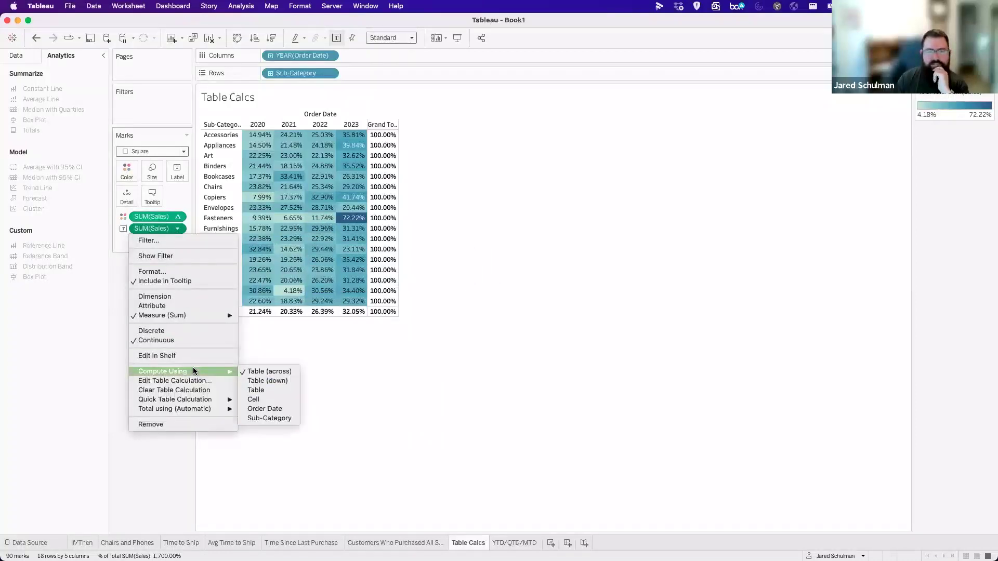
left_click(254, 400)
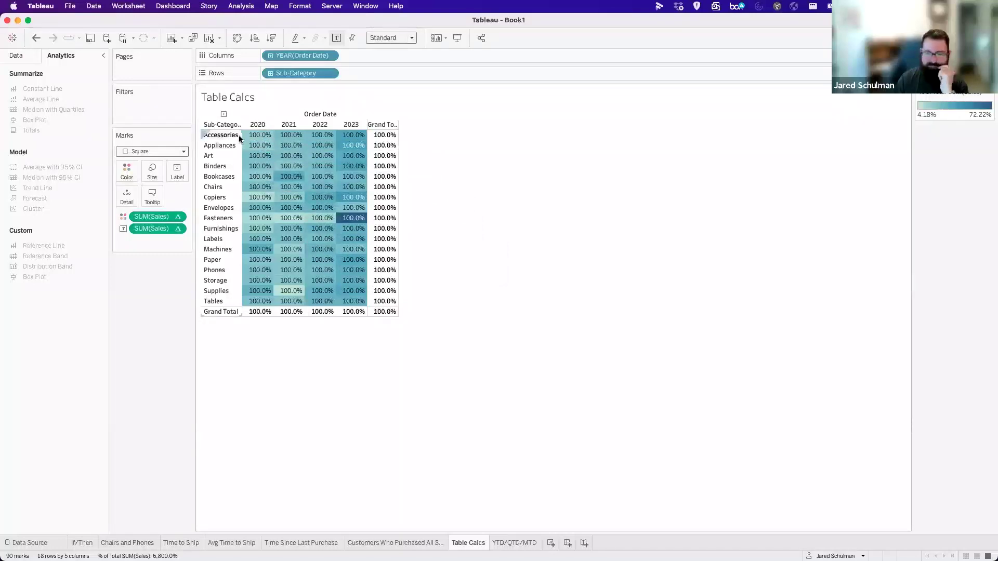
Compute the label Sales measure's percent of total using Table.
left_click(177, 229)
mouse_move(204, 375)
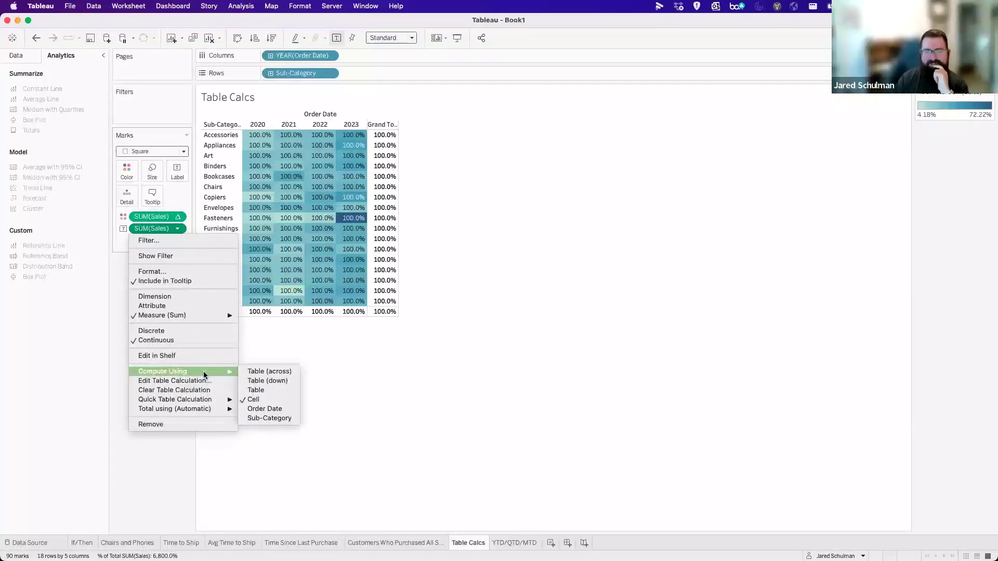
left_click(272, 391)
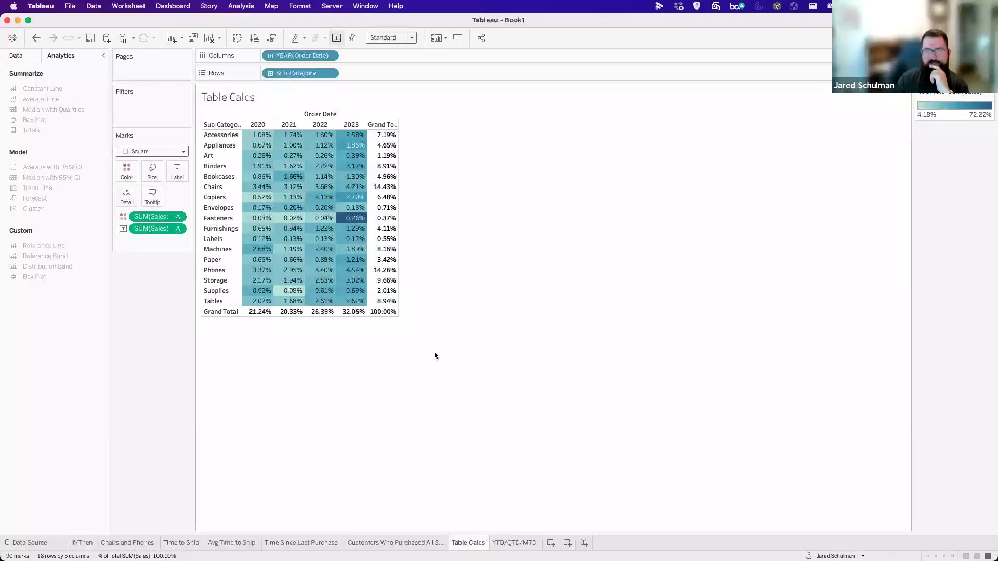
Step back to the label's Table (across) percent of total for comparison, and restore the computation using Table.
mouse_move(383, 314)
mouse_move(254, 317)
left_click(38, 39)
left_click(37, 39)
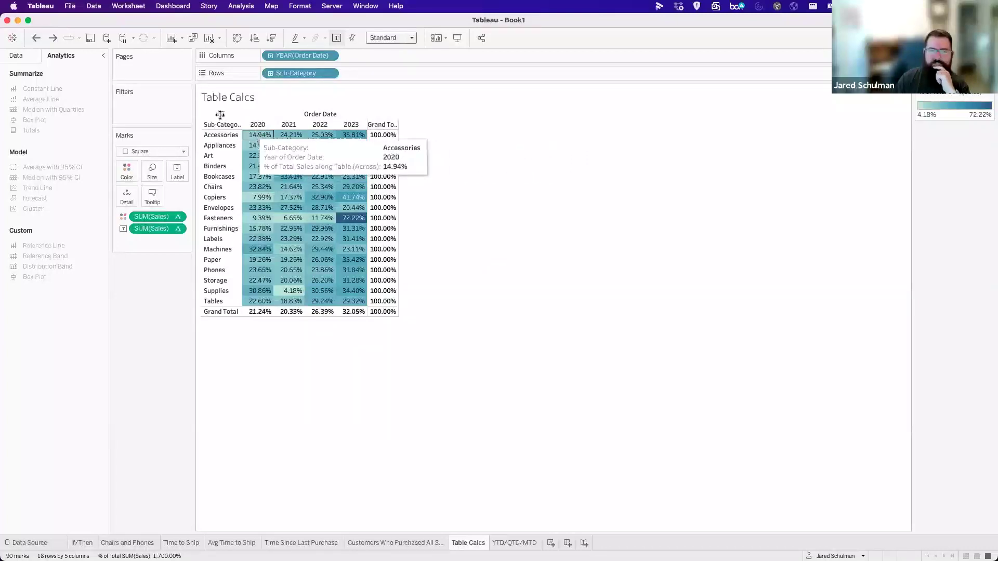
left_click(54, 38)
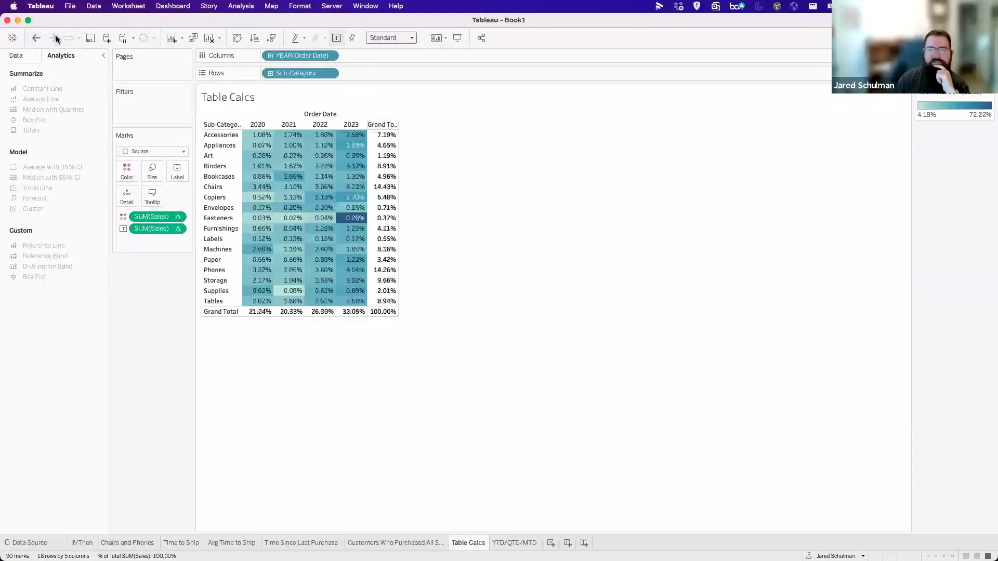
Examine the Accessories row total, the 2020 grand total and the Accessories 2020 mark as percentages of the whole table.
mouse_move(390, 137)
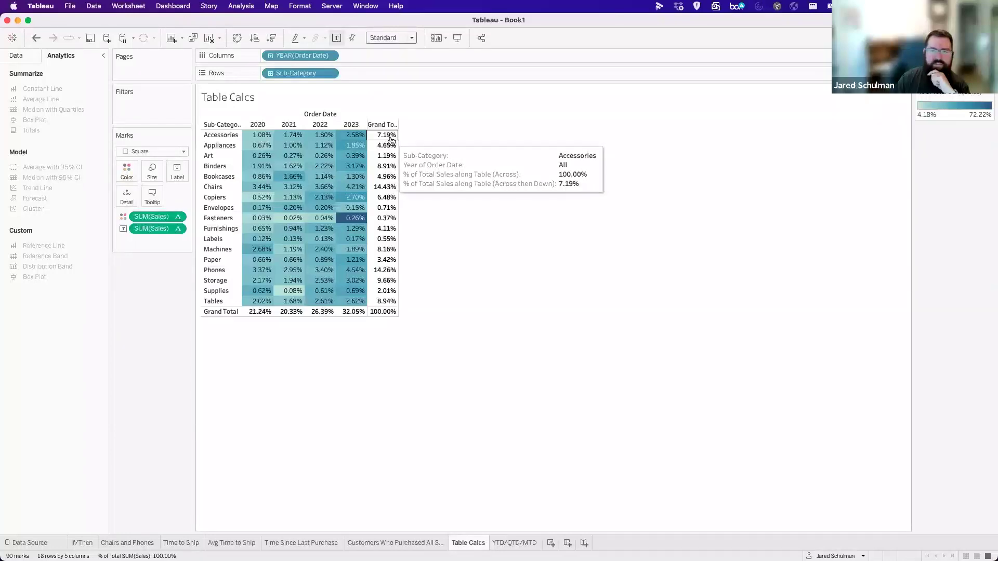
mouse_move(257, 319)
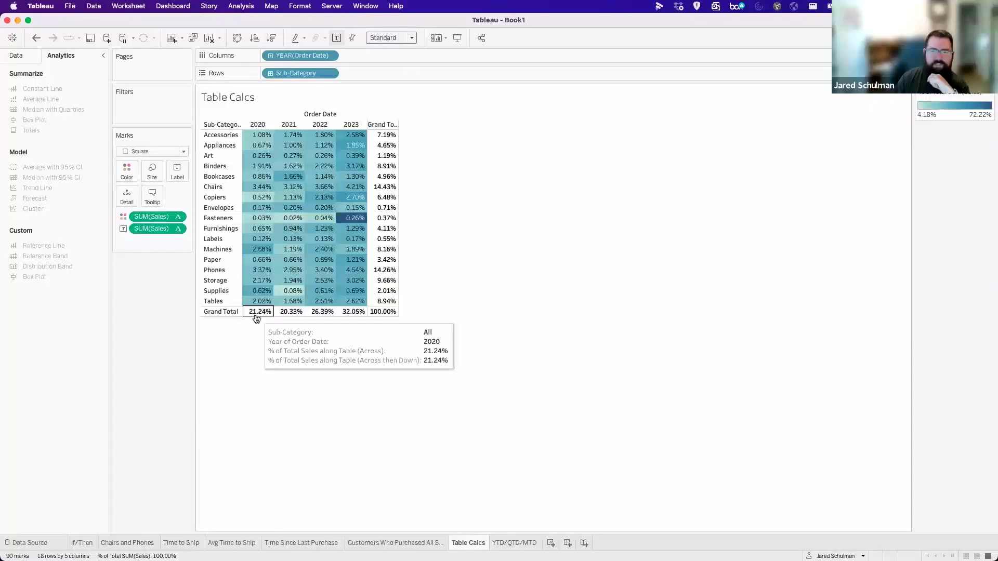
left_click(252, 136)
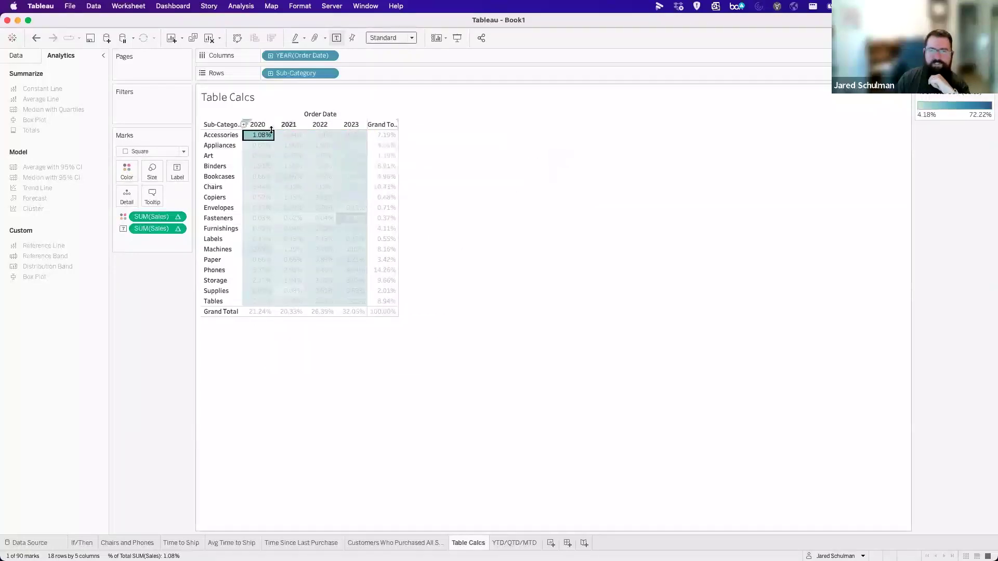
mouse_move(264, 137)
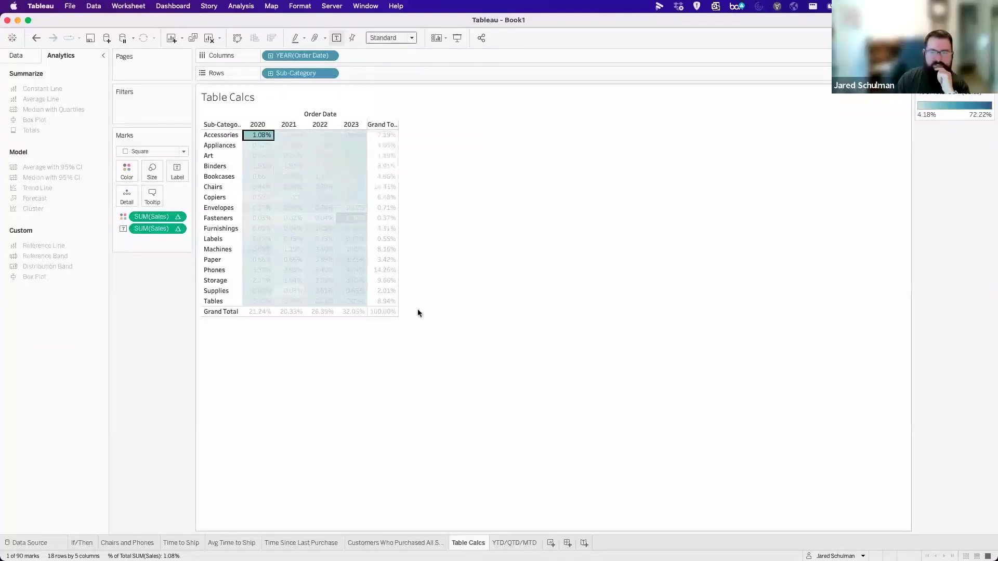
left_click(385, 326)
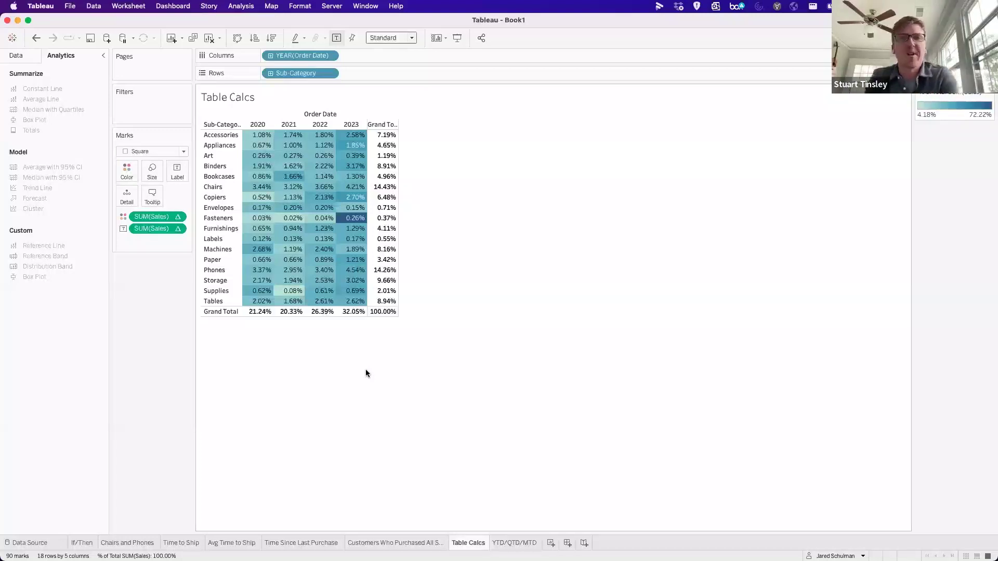
On the YTD/QTD/MTD sheet, start a new calculated field named YTD Sales.
left_click(19, 56)
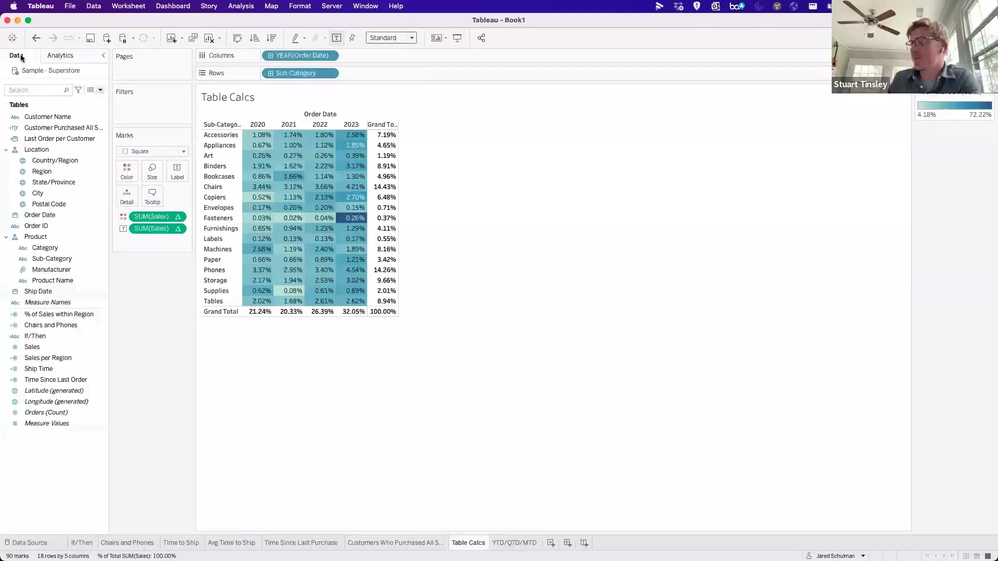
left_click(513, 543)
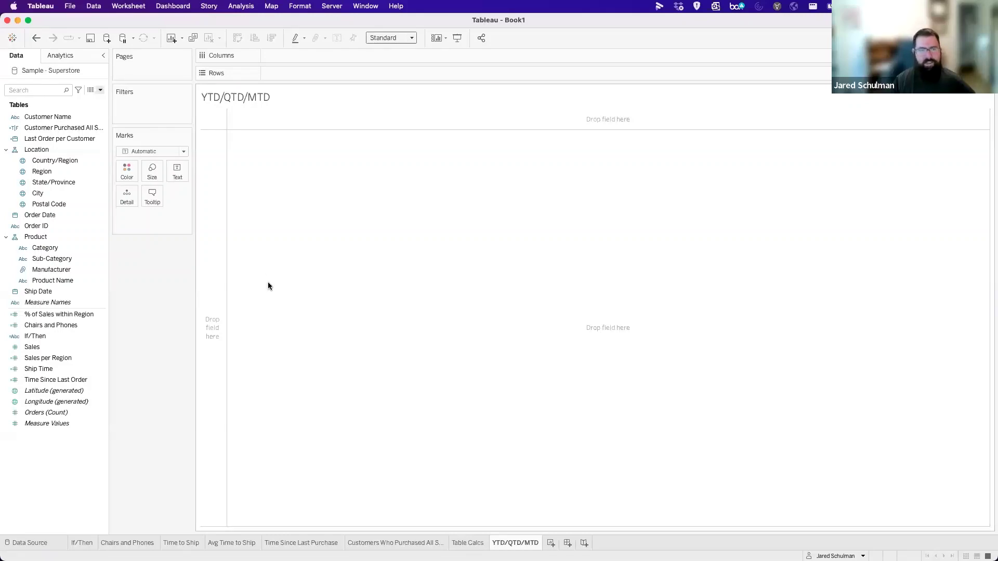
left_click(100, 90)
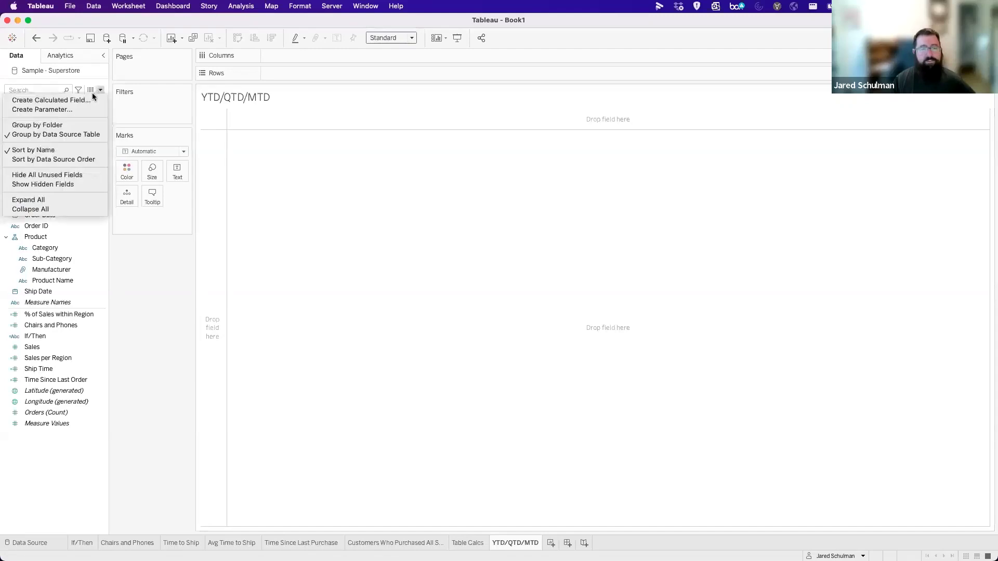
left_click(88, 95)
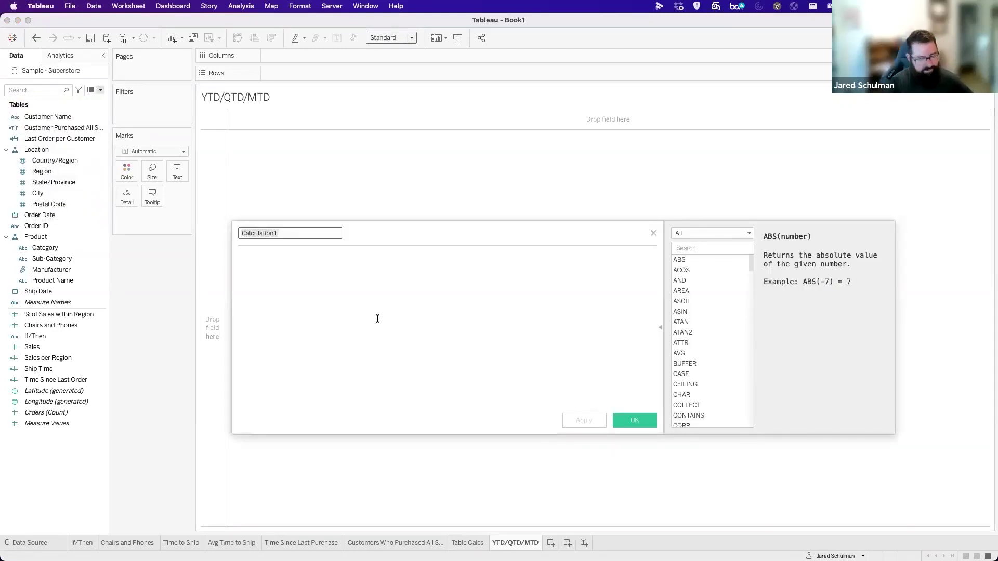
type("YTD Sales")
left_click(378, 319)
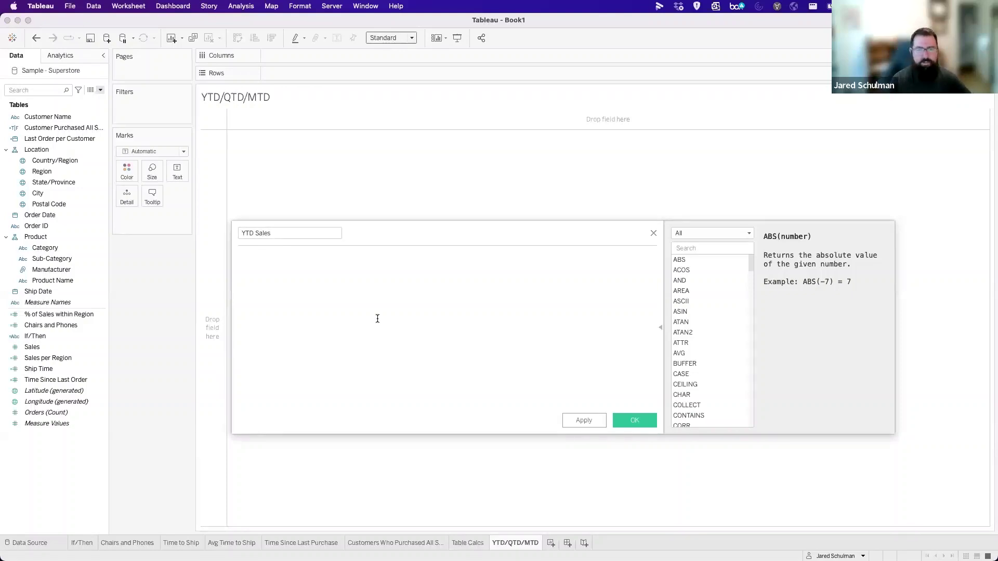
Enter the first condition of the YTD Sales formula as IF YEAR([Order Date]) = YEAR(TODAY()).
type("IF")
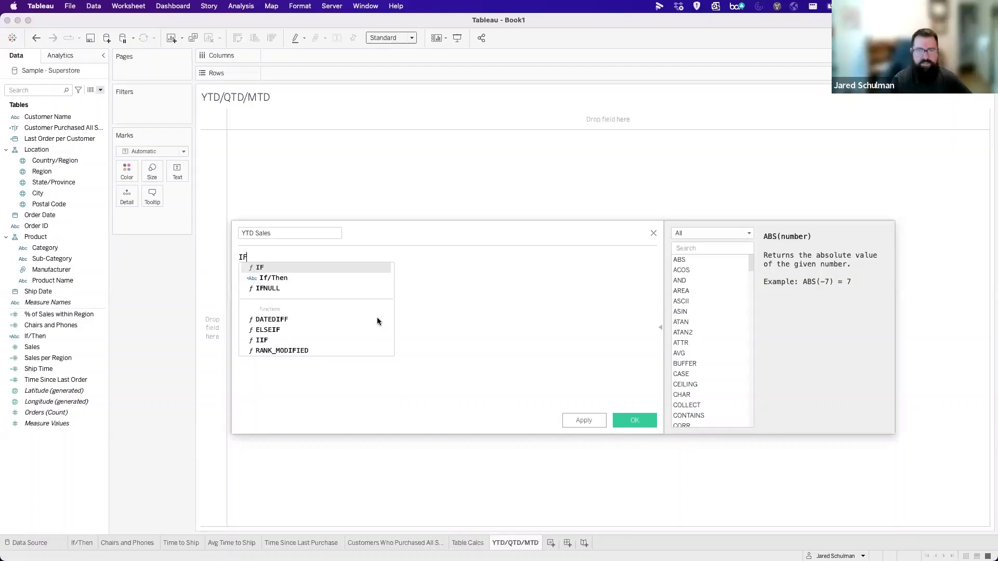
type(" YEAR([Ord")
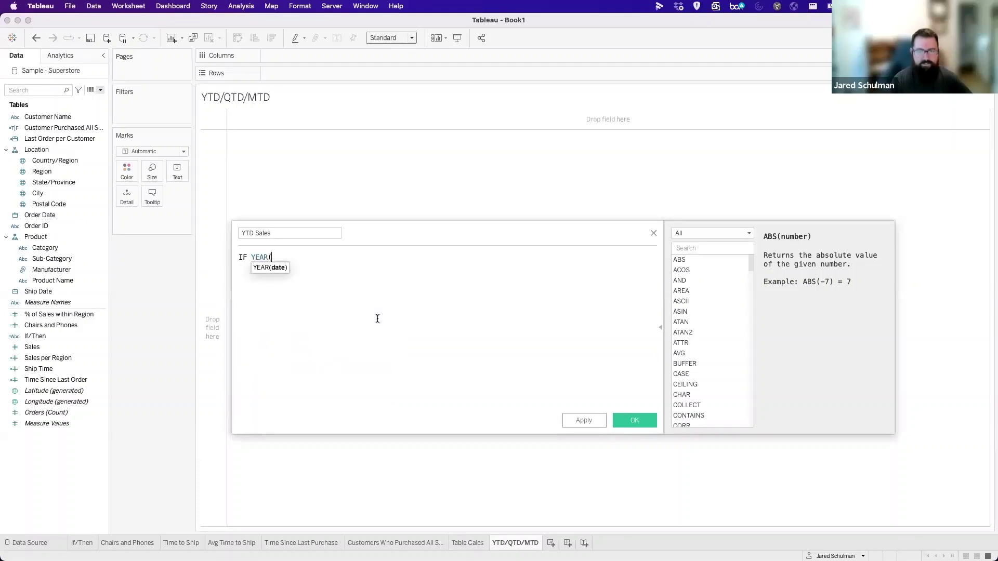
key("Return")
type(") ")
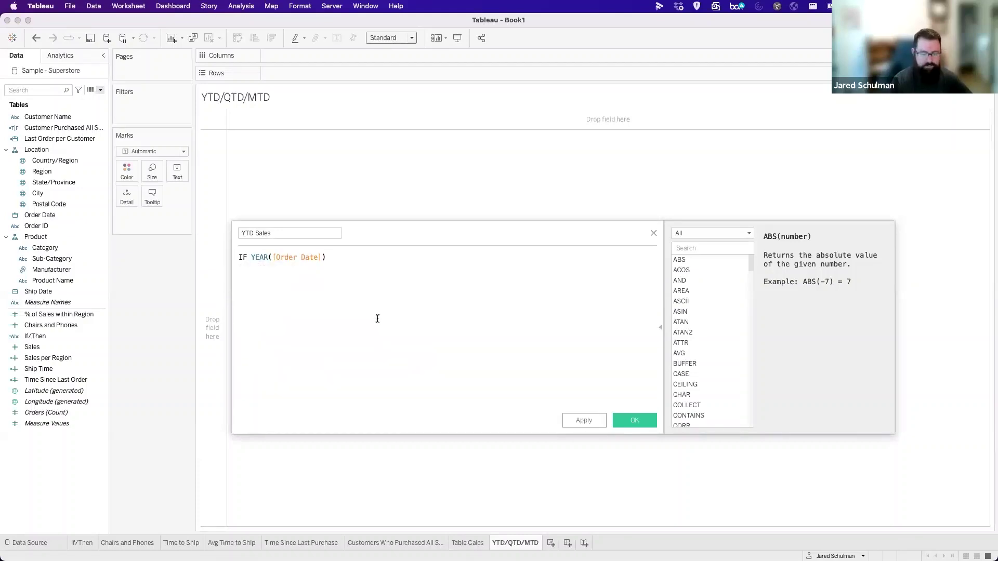
type("= YEAR(")
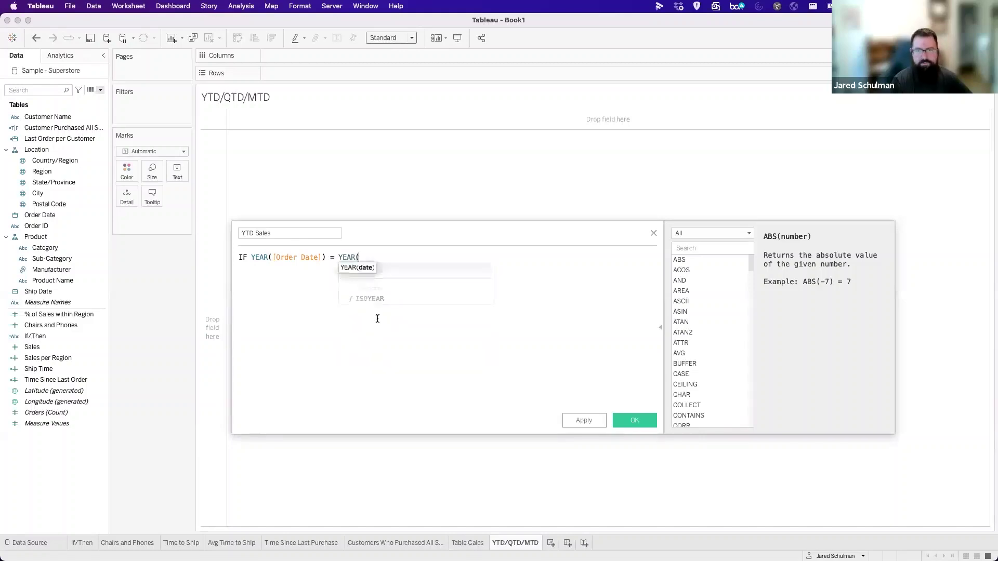
type("TODAY())")
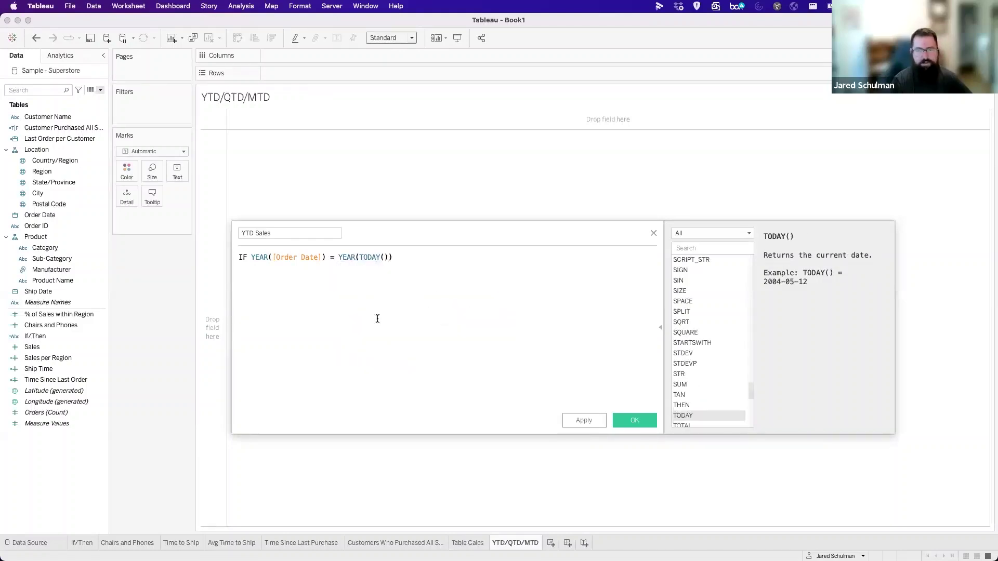
Add a second line to the YTD Sales formula with the condition AND [Order Date] <= TODAY().
key("Return")
type("AND")
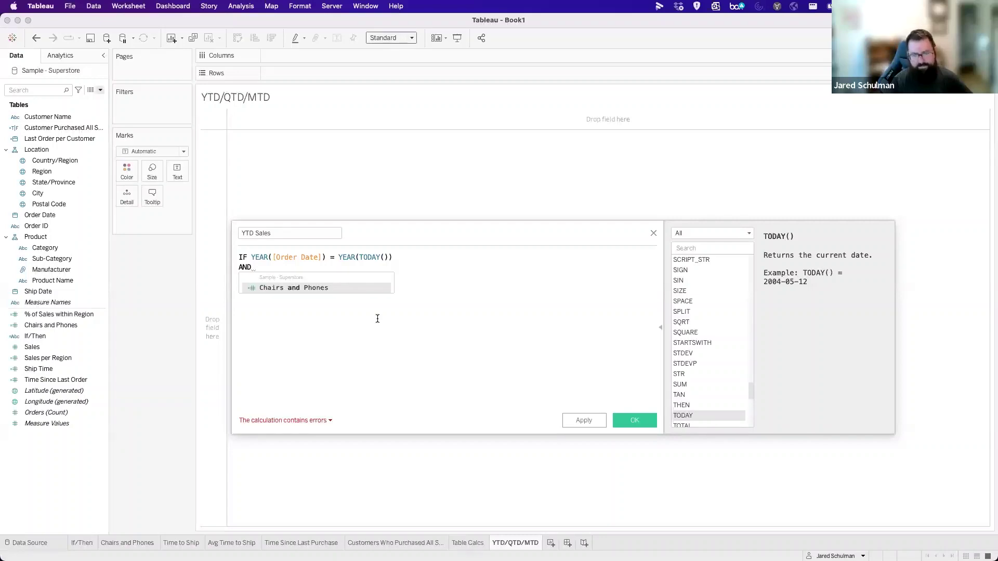
type("[Order Date]")
key("Return")
type("<= to")
key("Return")
type(")")
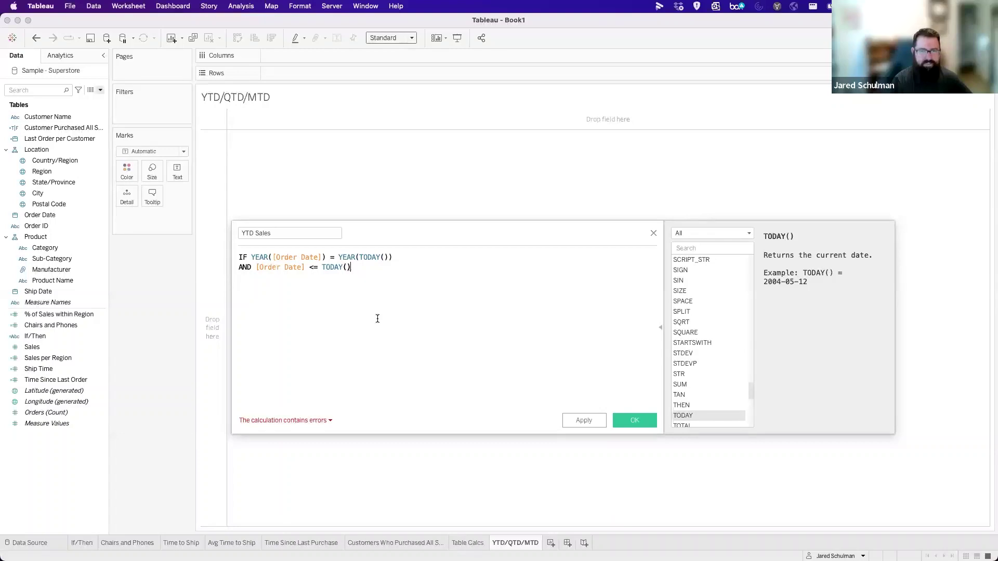
Complete the YTD Sales formula with a third line, THEN [Sales] END.
key("Return")
type("THEN sal")
key("Return")
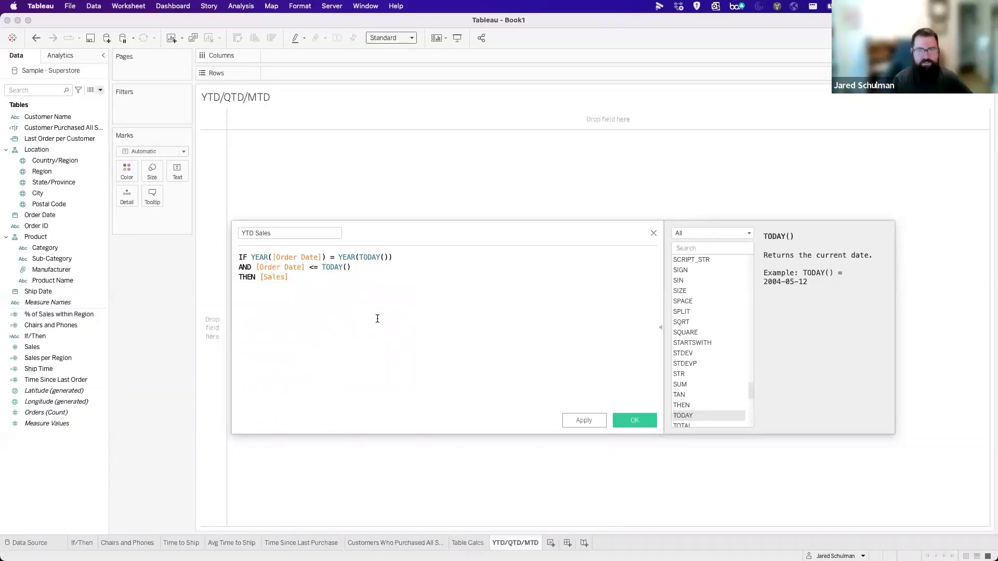
type("en")
key("Return")
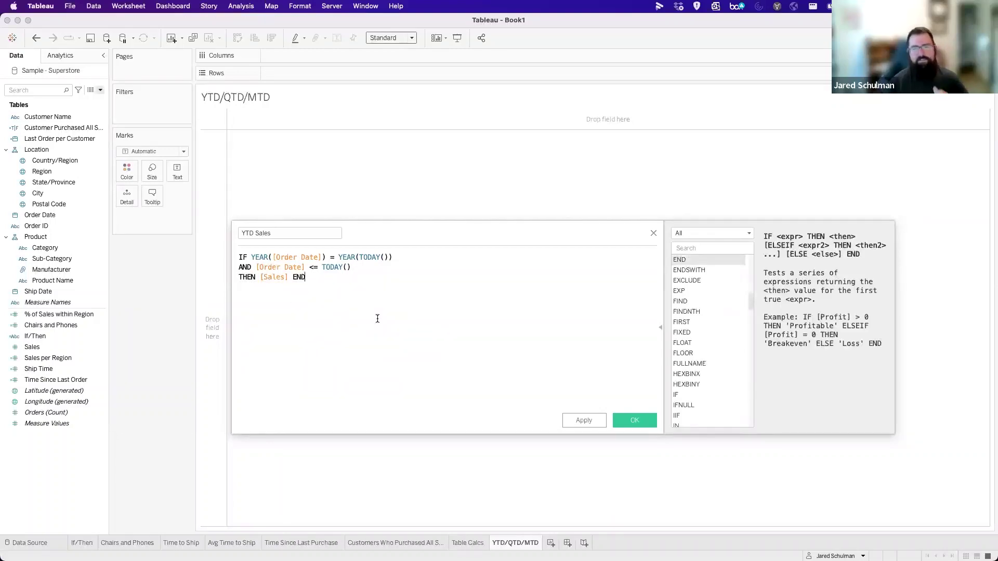
Review the year comparison and the Order Date cutoff condition in the YTD Sales formula.
left_click_drag(251, 257, 393, 258)
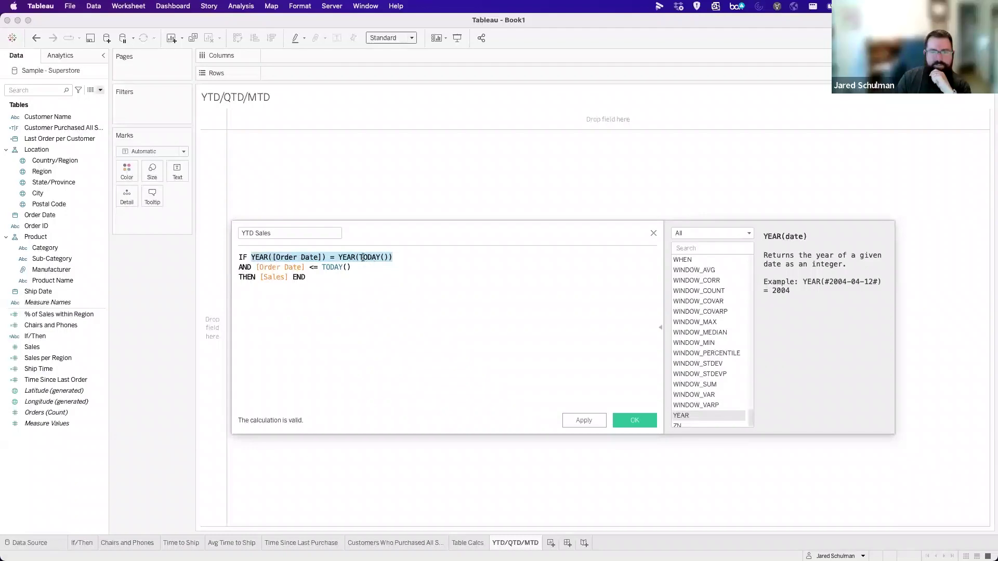
left_click(256, 267)
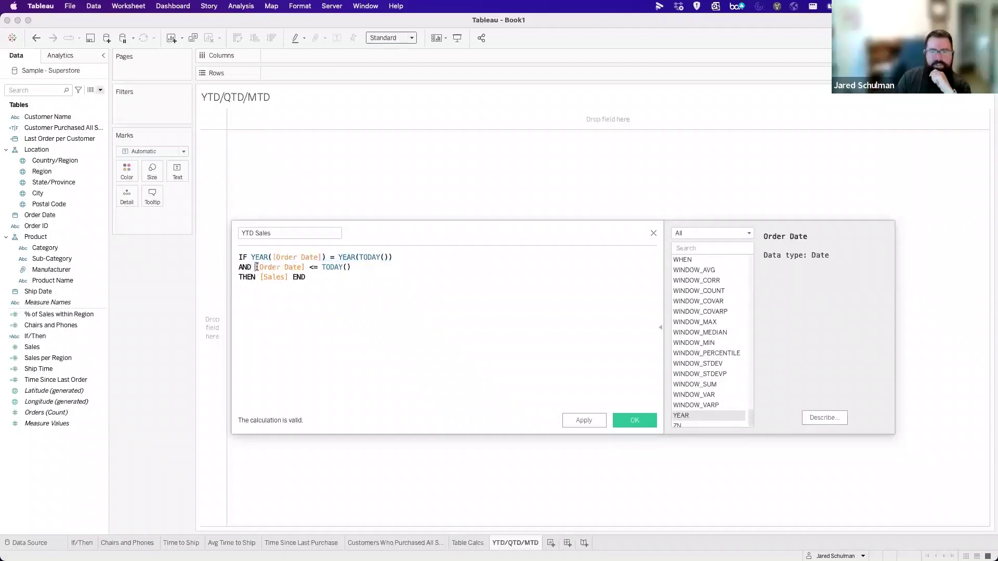
left_click_drag(309, 267, 358, 267)
left_click(321, 271)
left_click(321, 268)
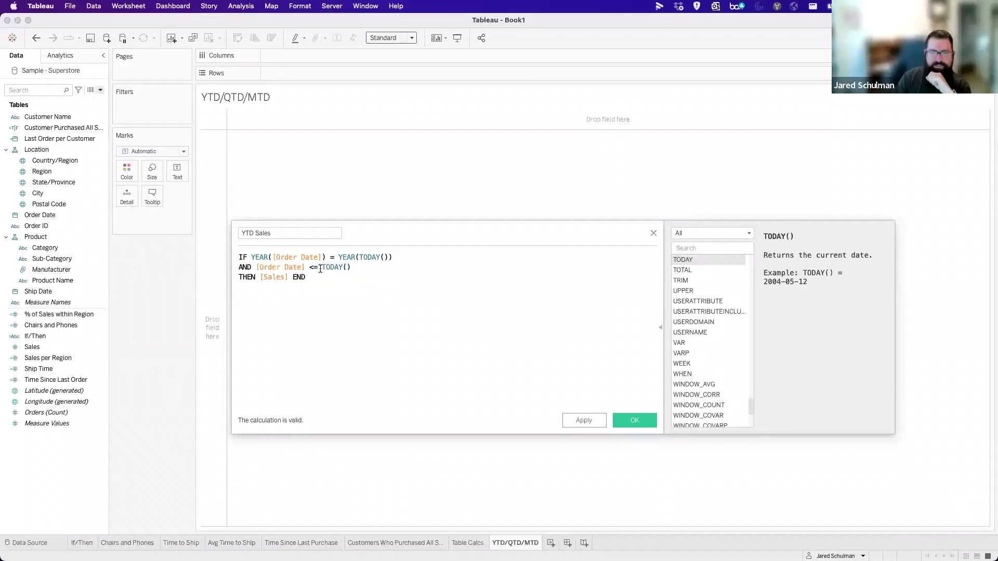
Save the YTD Sales calculated field and show it as text on the sheet.
left_click(629, 421)
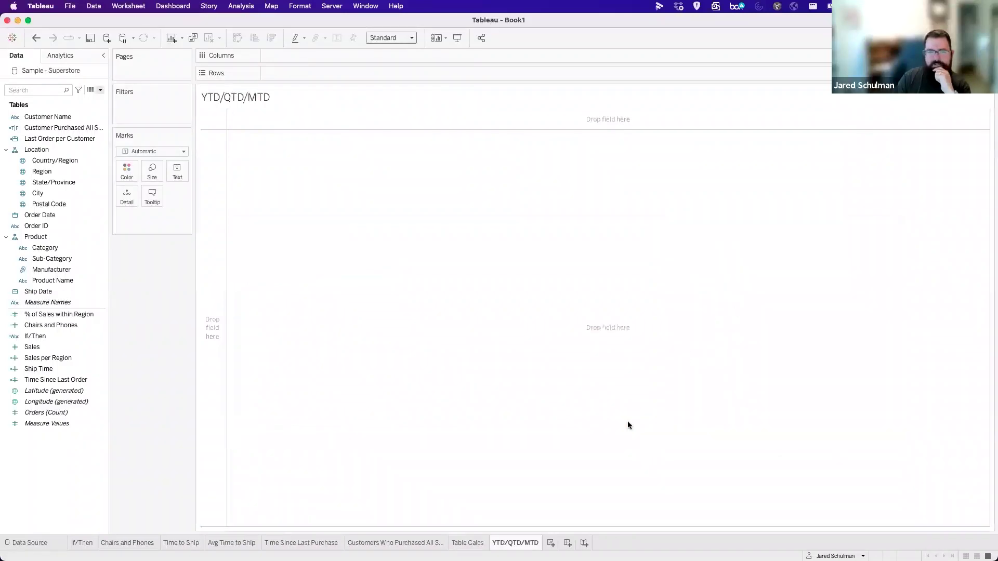
left_click_drag(52, 390, 180, 177)
mouse_move(217, 119)
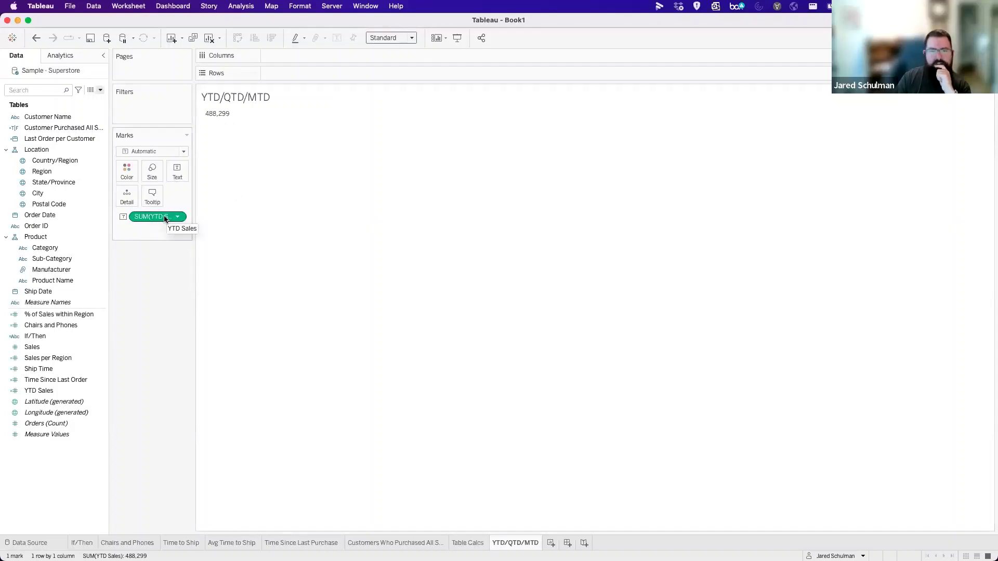
Start another calculated field and name it QTD Sales.
left_click(101, 91)
left_click(86, 99)
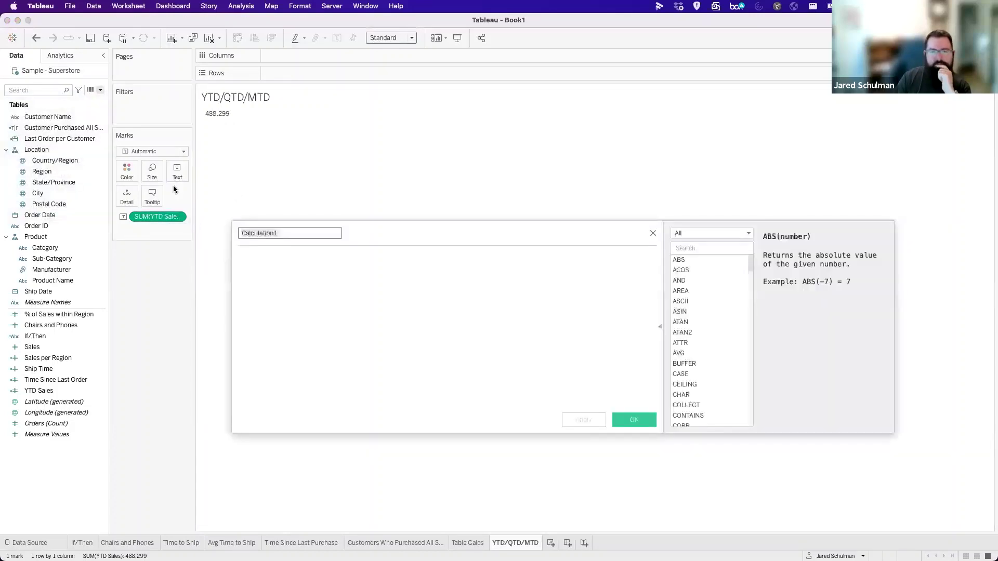
type("QTD ")
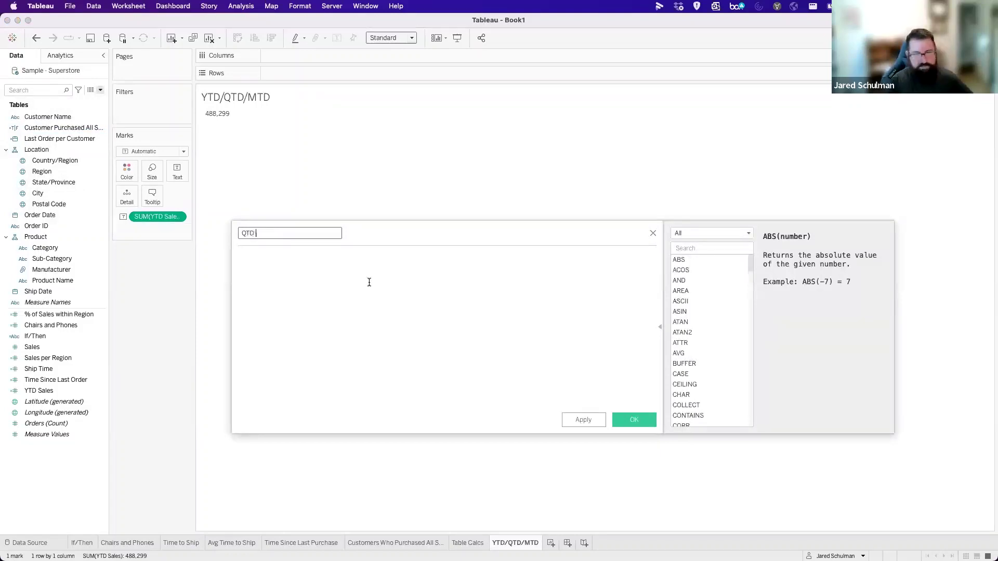
type("Sales")
key("Tab")
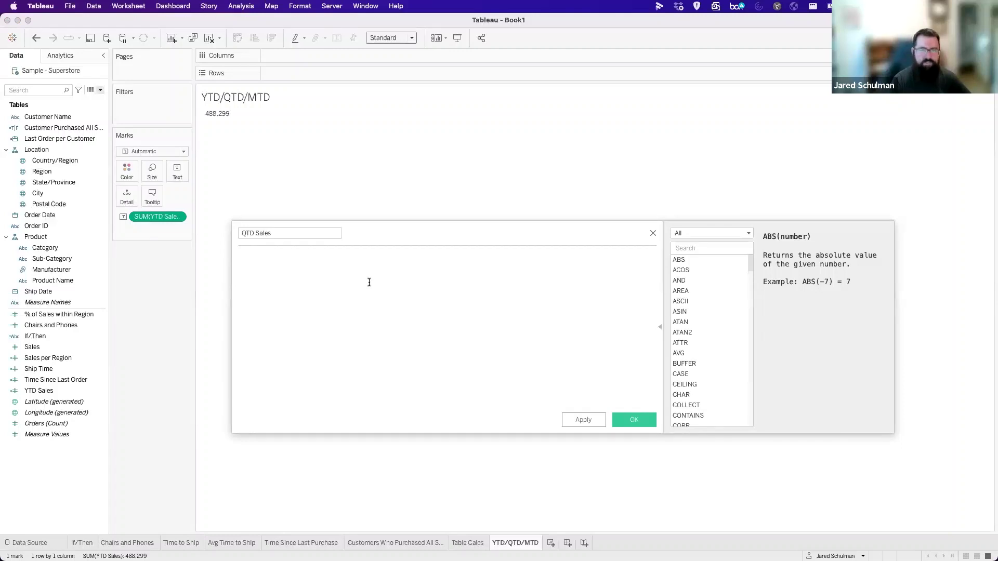
Enter the first condition of the QTD Sales formula as IF DATETRUNC('quarter',[Order Date]) = DATETRUNC('quarter',TODAY()).
type("IF DATETRUNC(")
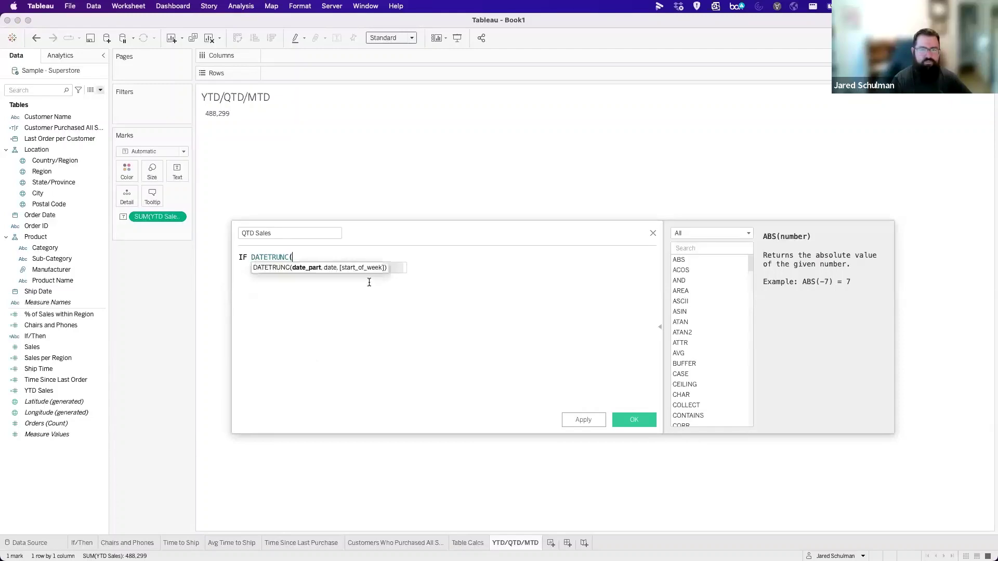
type("'q")
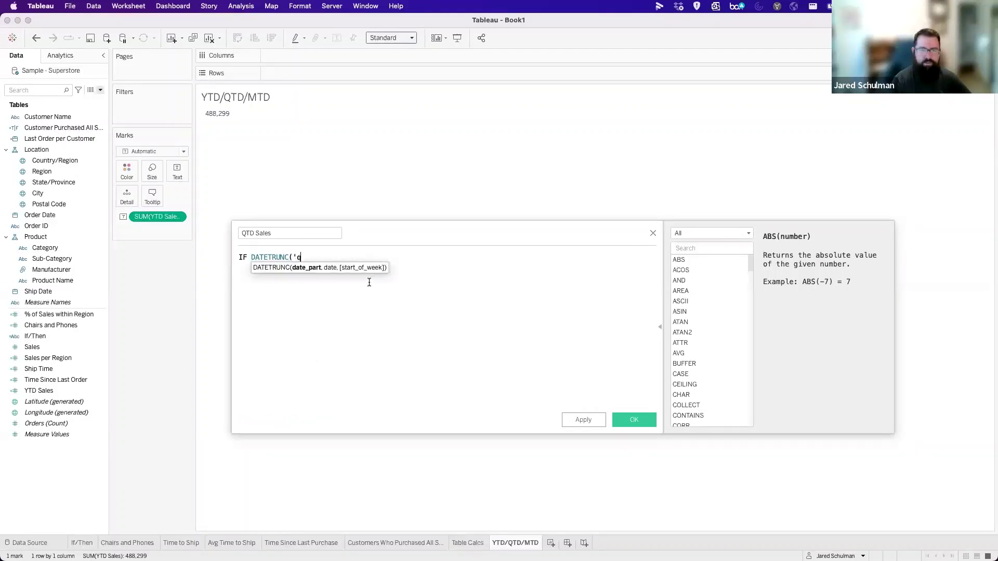
type("uarter',[orde")
key("Return")
type(")")
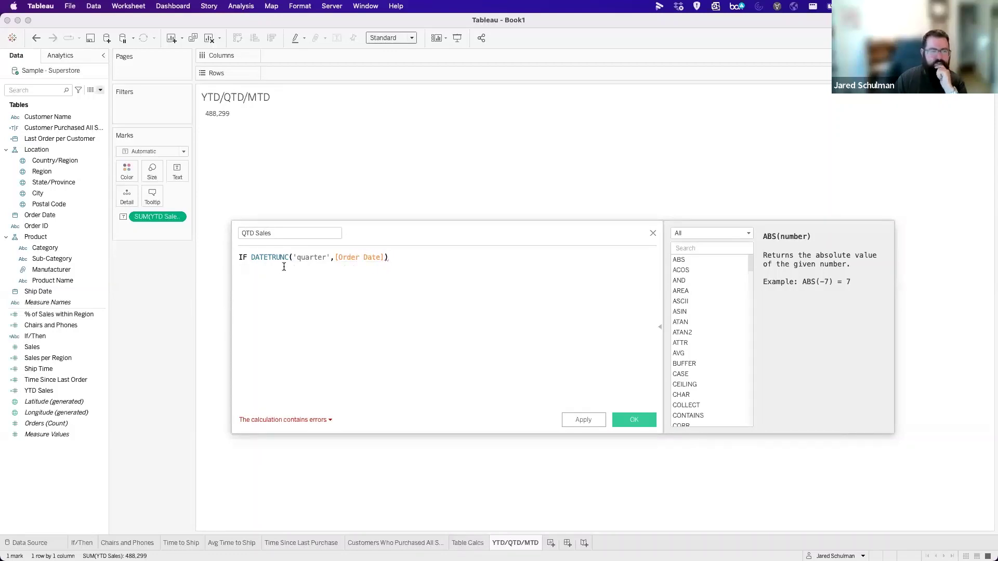
type("= ")
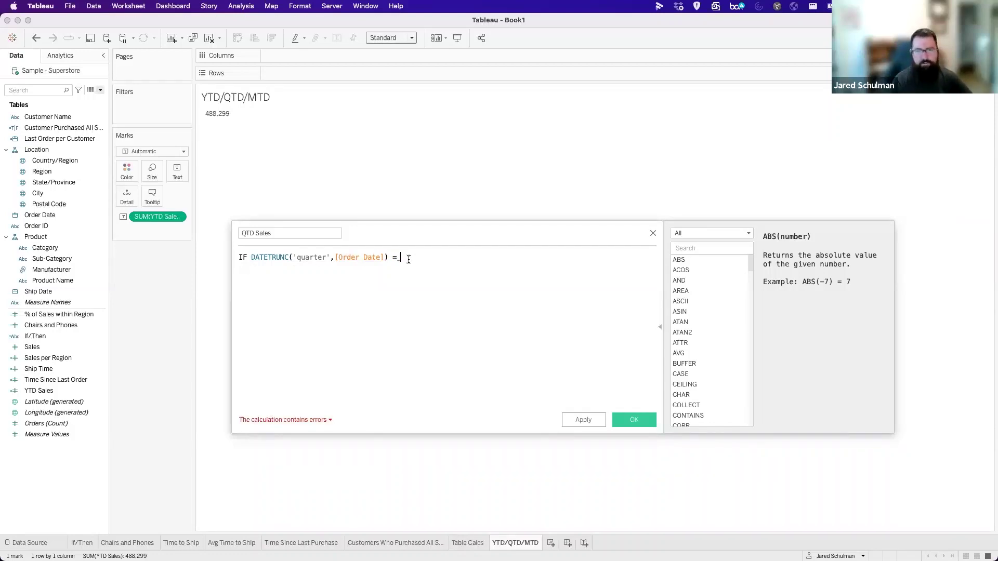
type("DATETRUN")
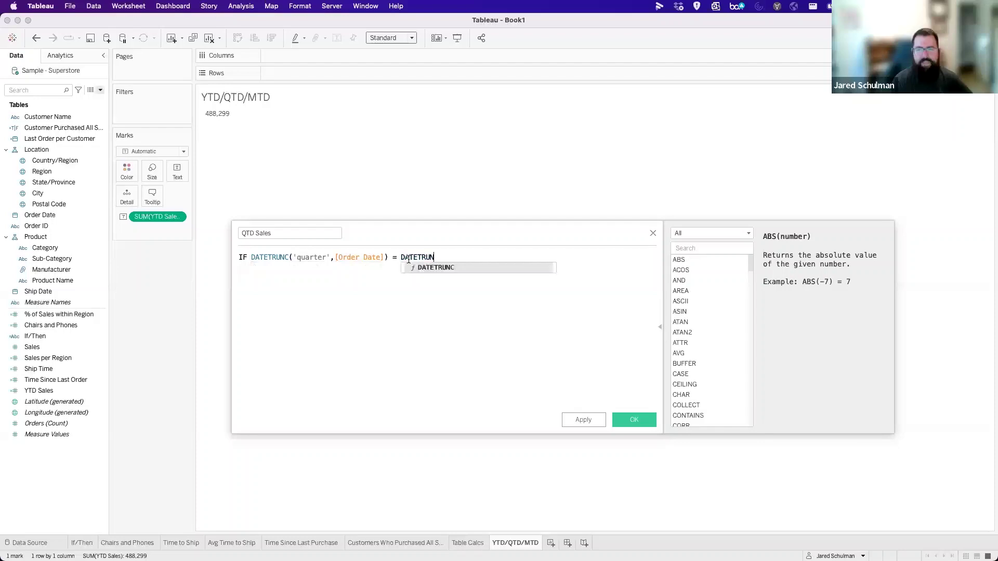
type("C('quarter',TODAY())")
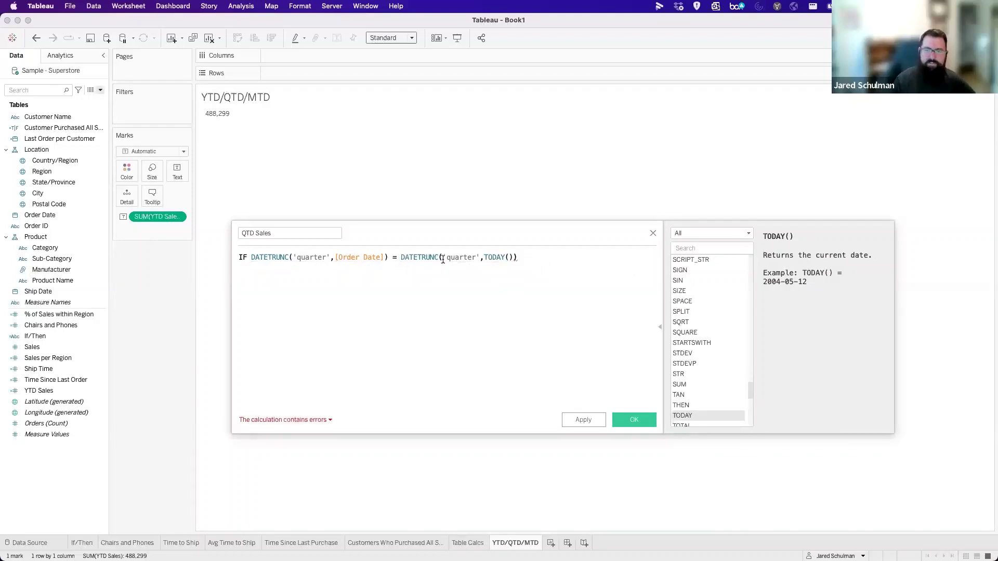
Complete the QTD Sales formula with THEN [Sales] END, save the field and add it to the sheet beside YTD Sales.
key("Return")
type("THEN [Sales] END")
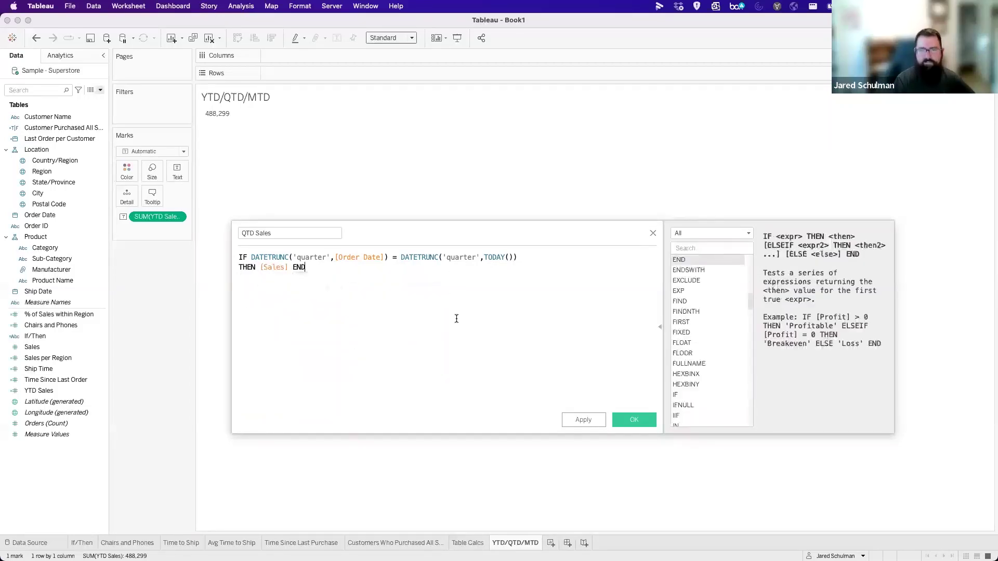
left_click(635, 421)
left_click_drag(57, 350, 224, 125)
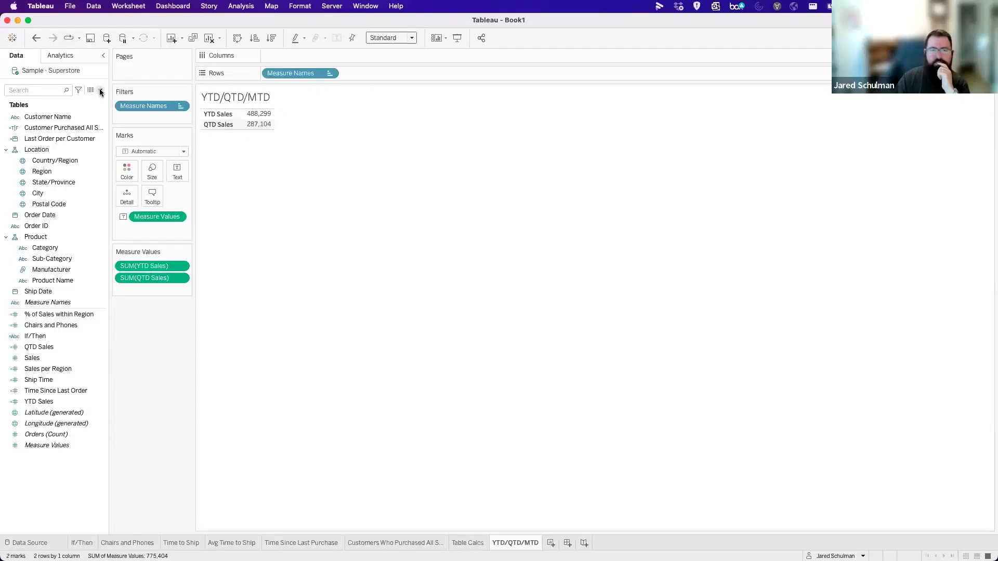
Edit the QTD Sales calculation to add the condition AND [Order Date] <= TODAY() before THEN, and save it.
right_click(46, 347)
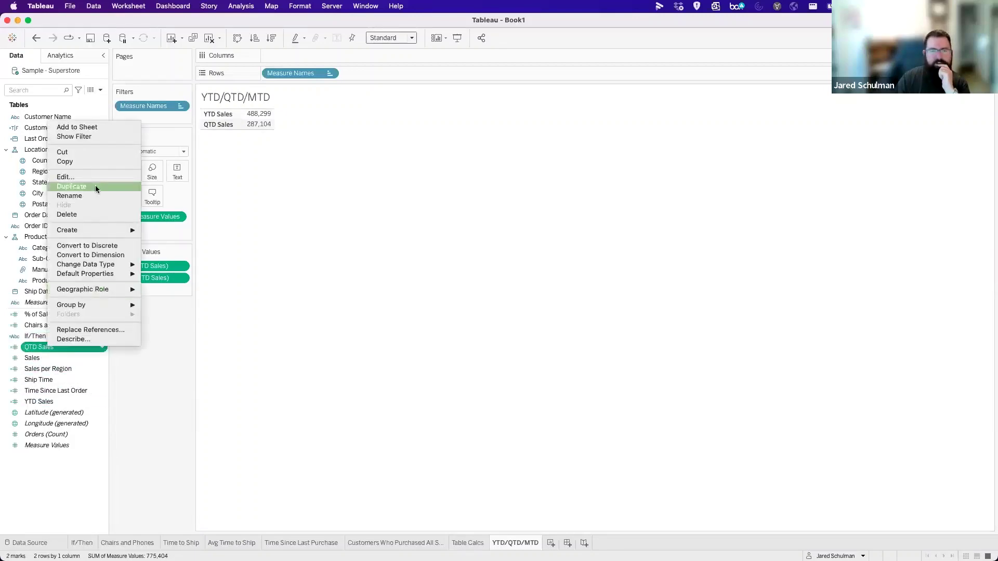
left_click(93, 178)
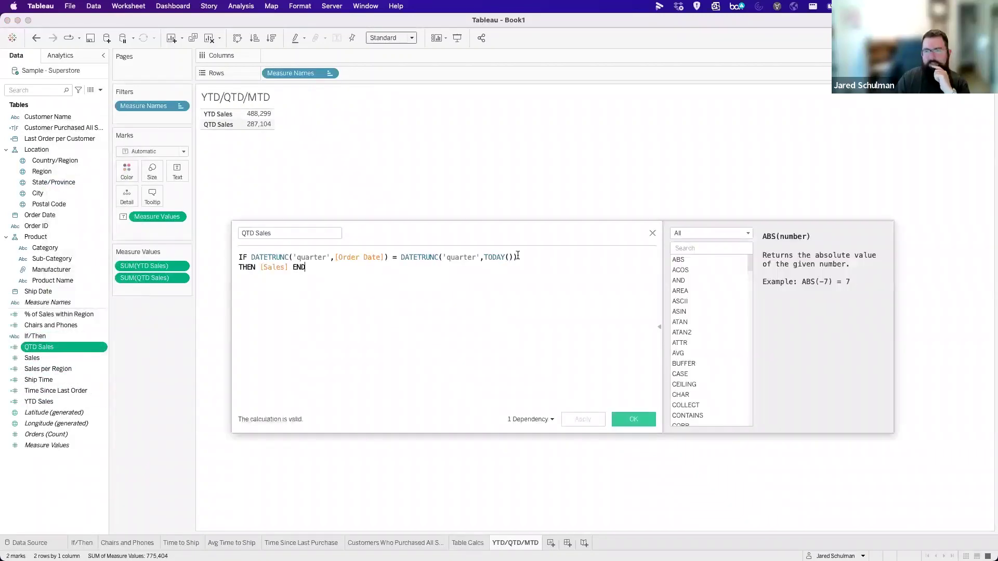
key("Return")
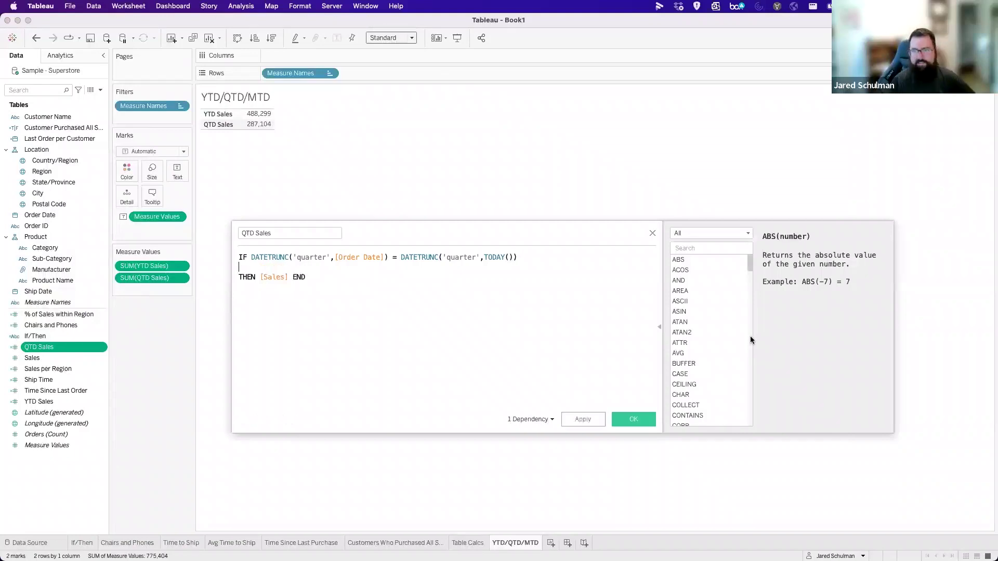
type("AND ")
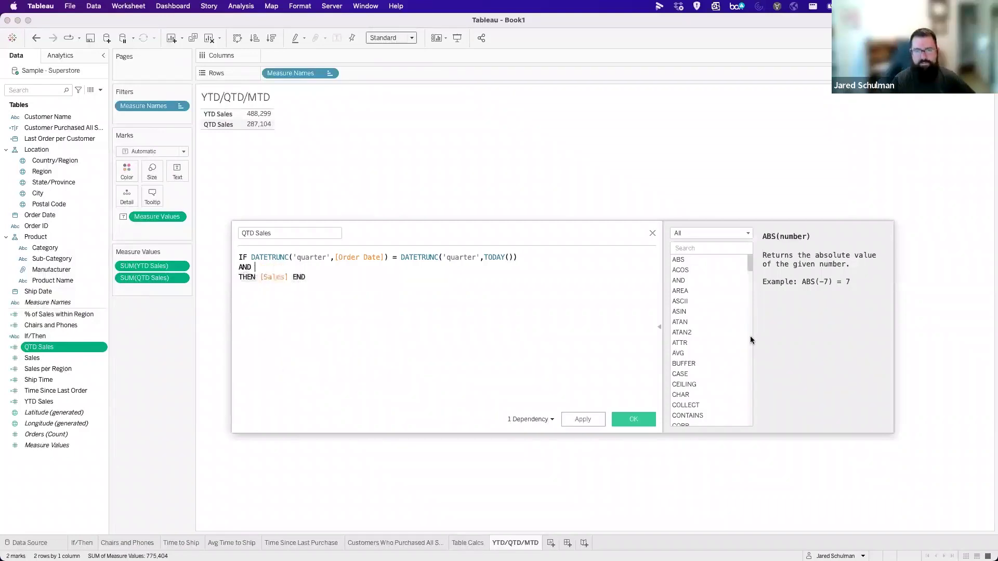
type("[Order Date] <")
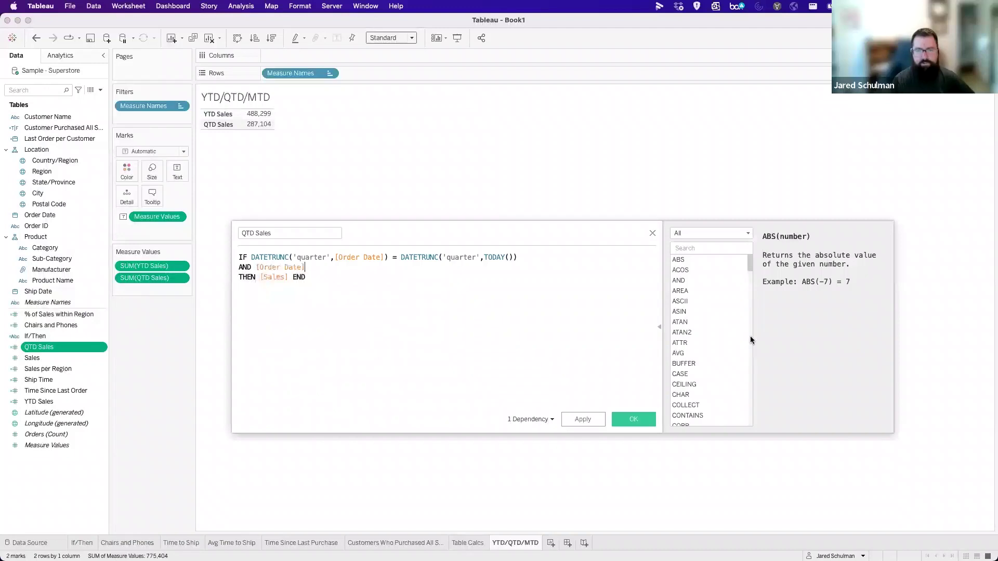
type("= TODAY()")
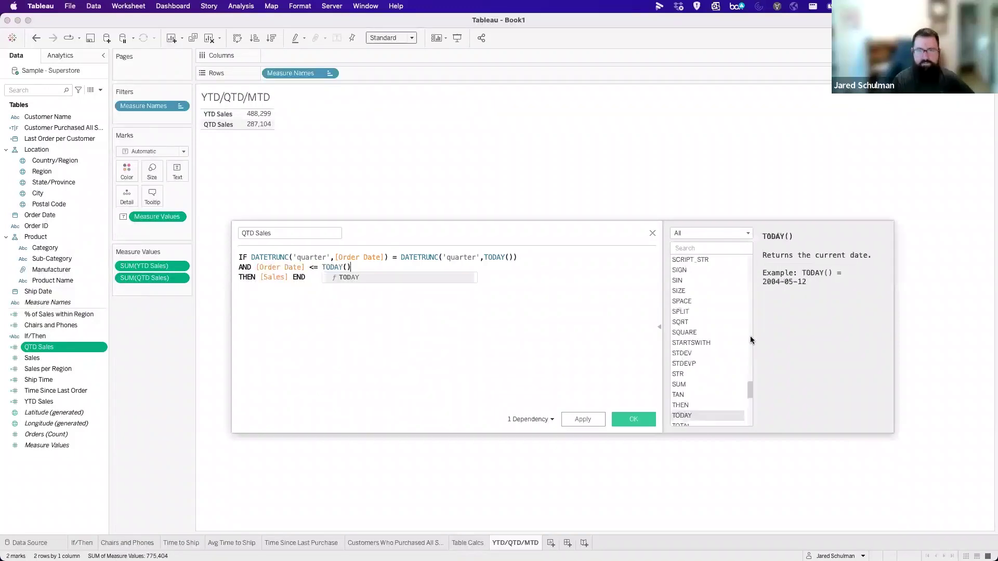
left_click(583, 419)
mouse_move(260, 128)
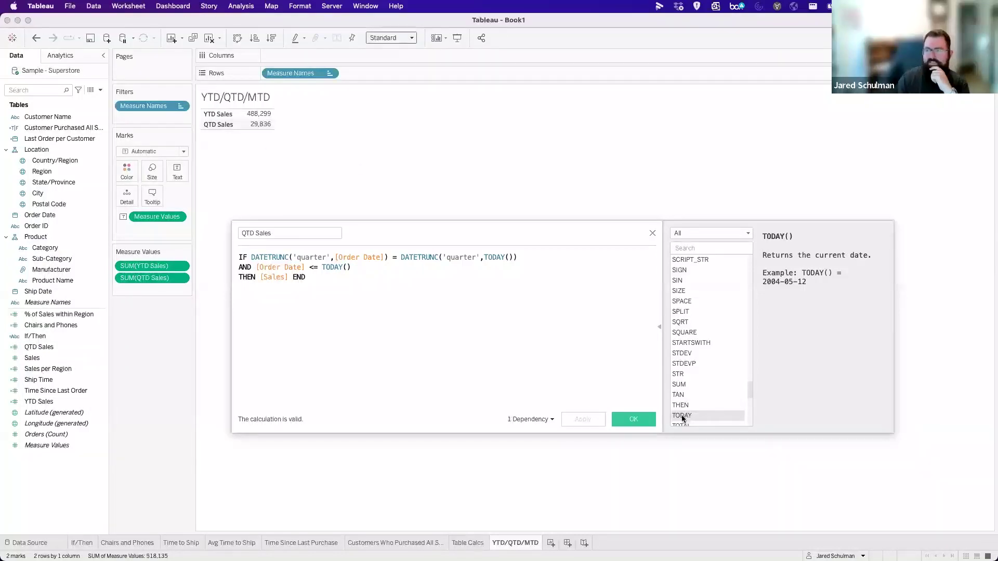
left_click(627, 417)
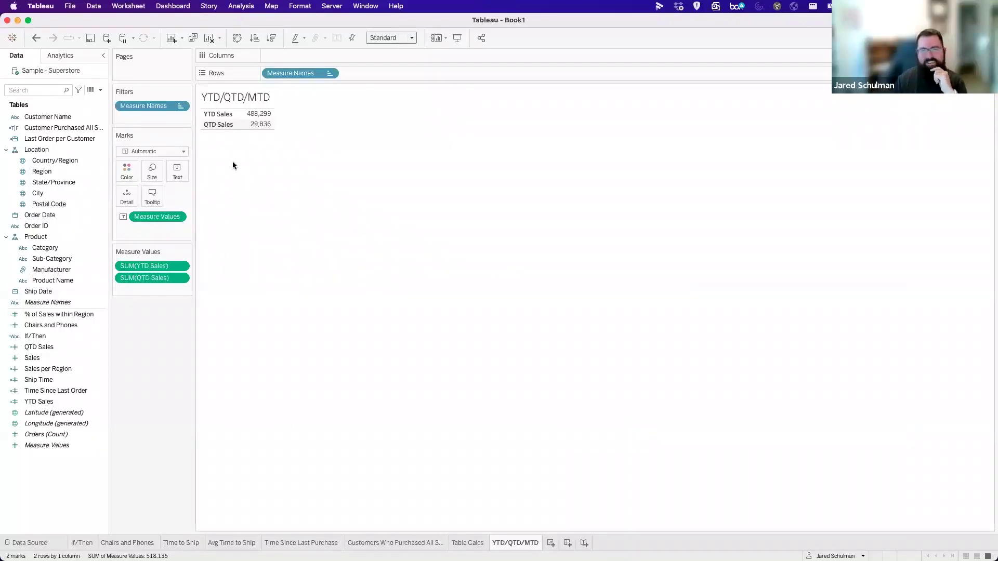
Start another calculated field and name it MTD.
left_click(102, 92)
left_click(76, 101)
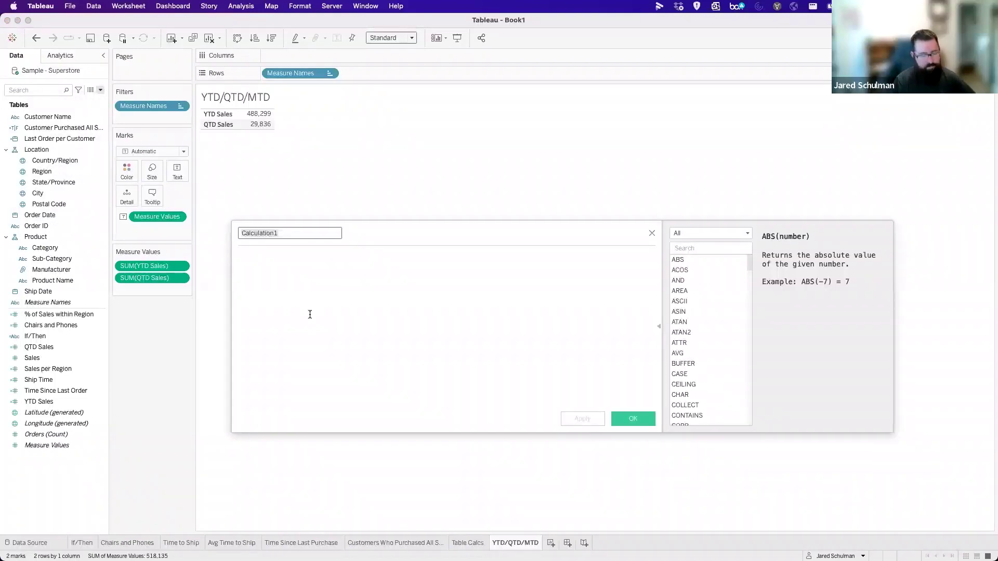
type("MTD")
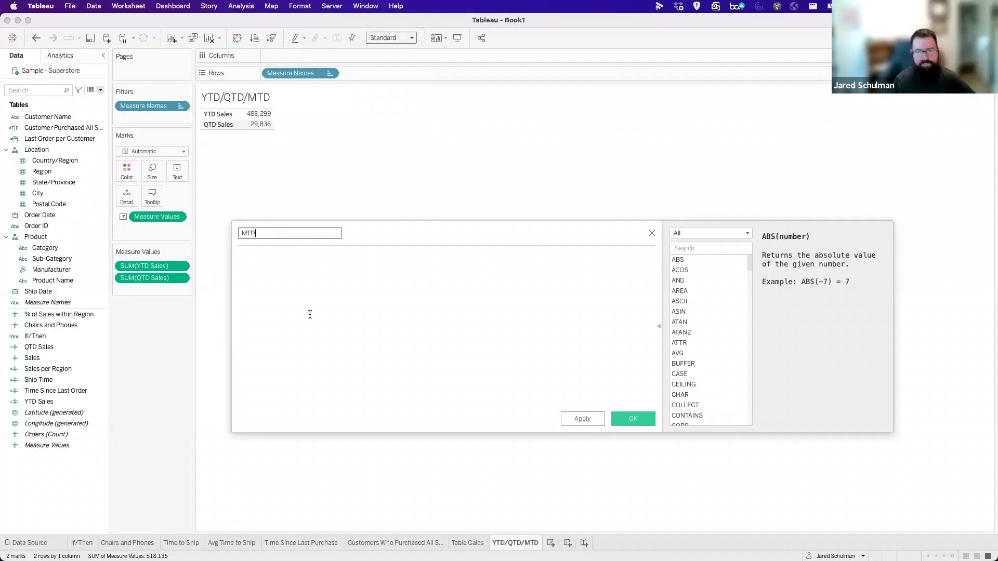
left_click(309, 314)
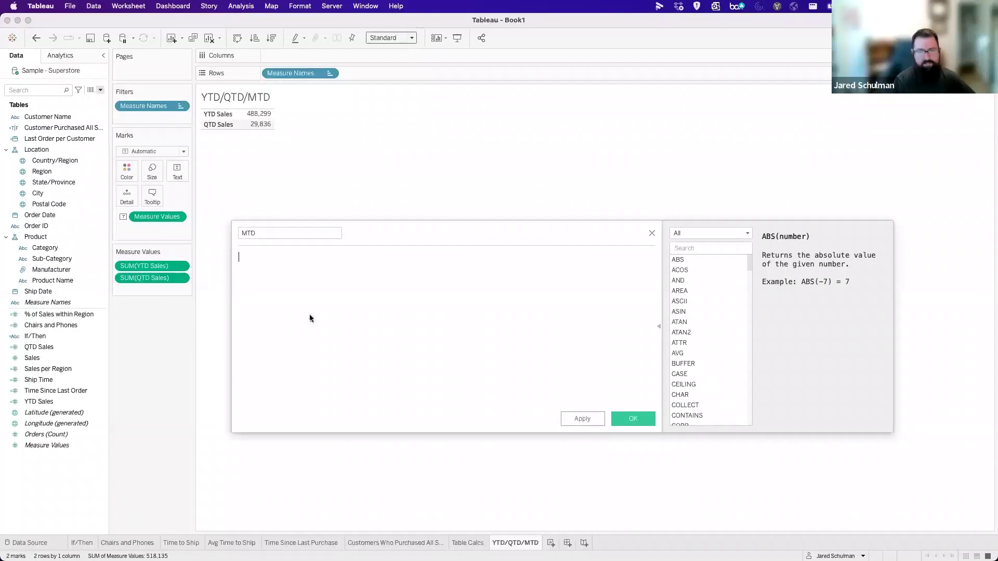
Enter the first condition of the MTD formula as IF DATETRUNC('month',[Order Date]) = DATETRUNC('month',TODAY()).
type("DATETRUNC('month',")
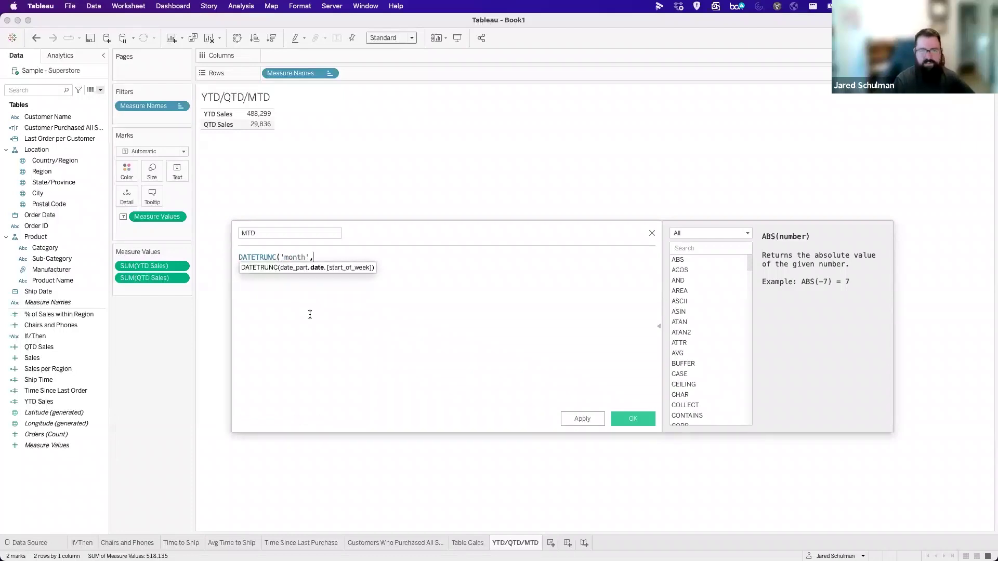
type("order")
key("Return")
type(") ")
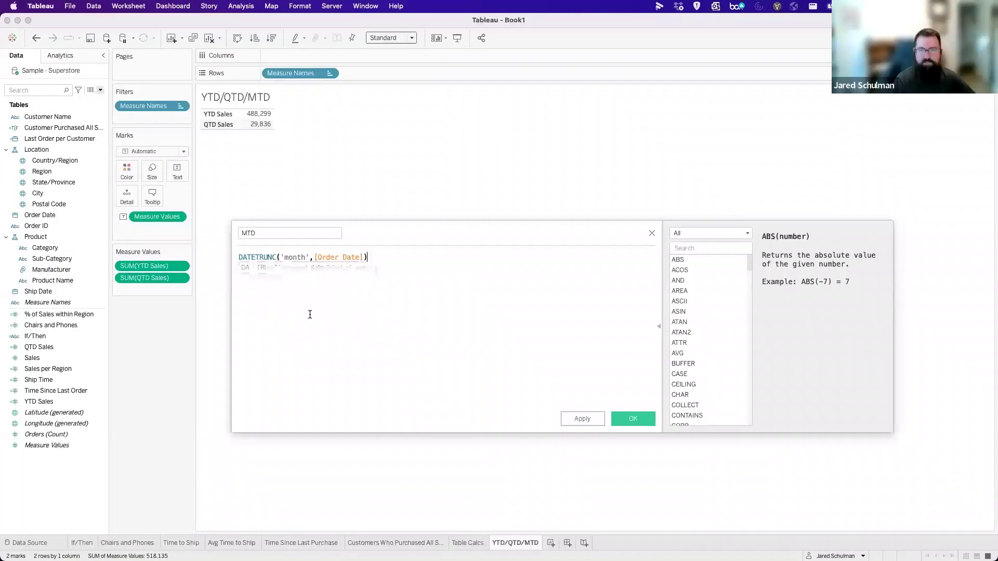
type("= ")
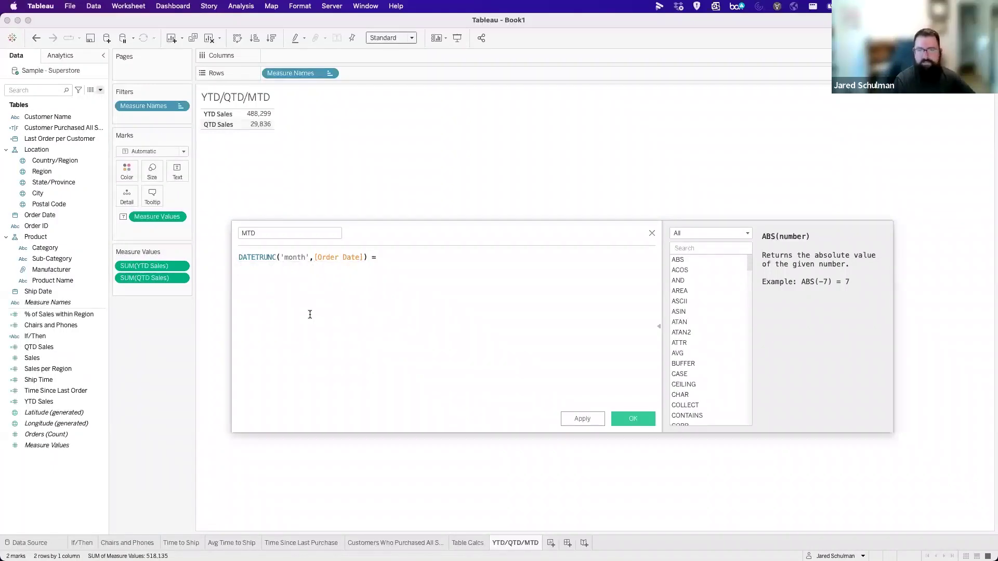
type("DATETR")
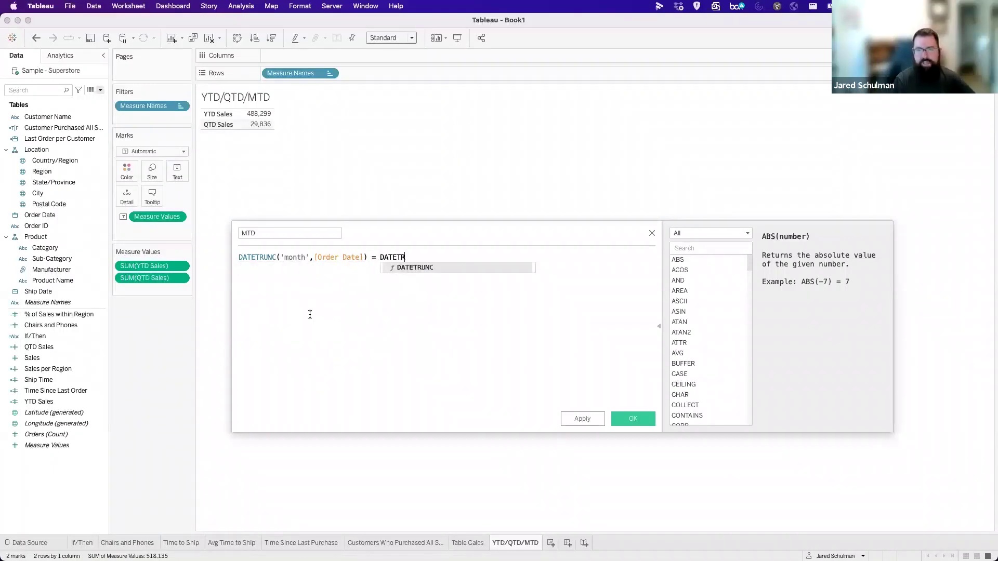
key("Return")
type("'month',")
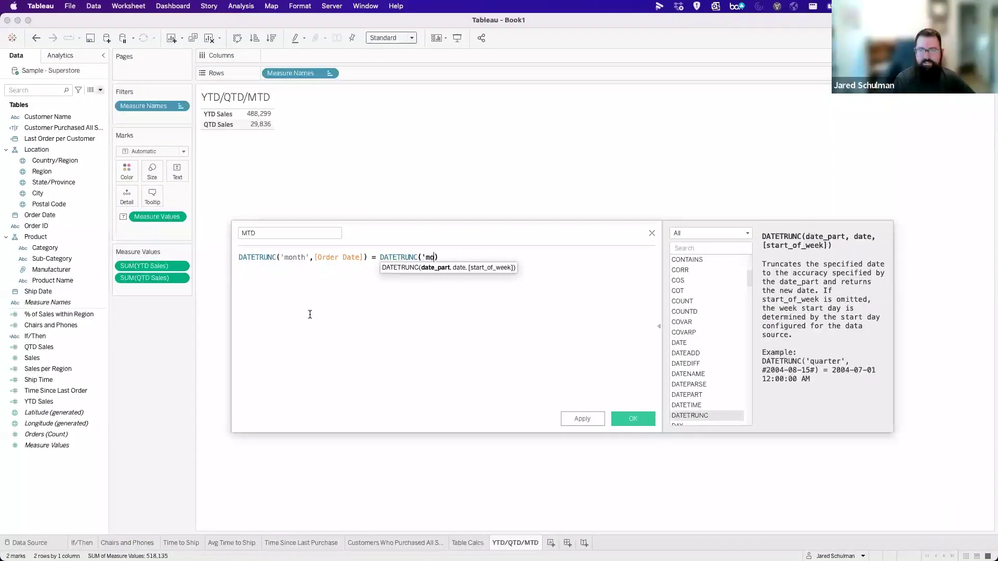
type("TO")
key("Return")
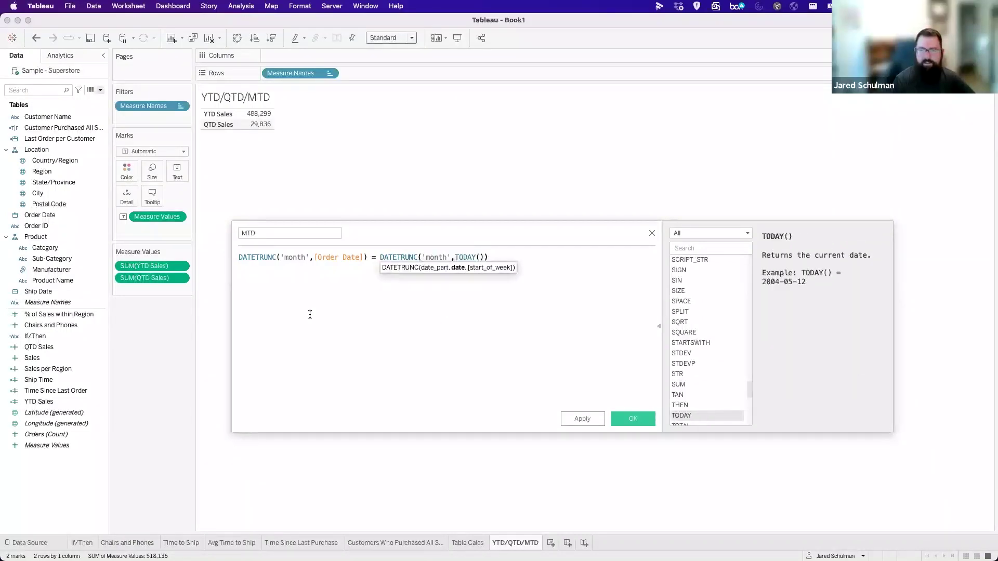
key("super+Left")
type("IF")
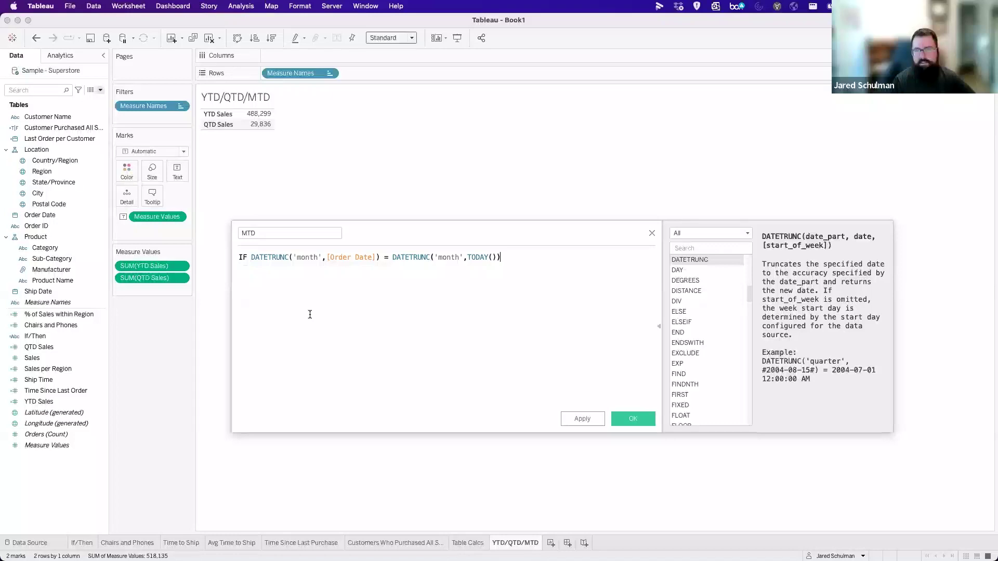
Add the cutoff condition AND [Order Date] <= TODAY() on a second line of the MTD formula.
key("Return")
type("AND [Ord")
key("Return")
type("<= tod")
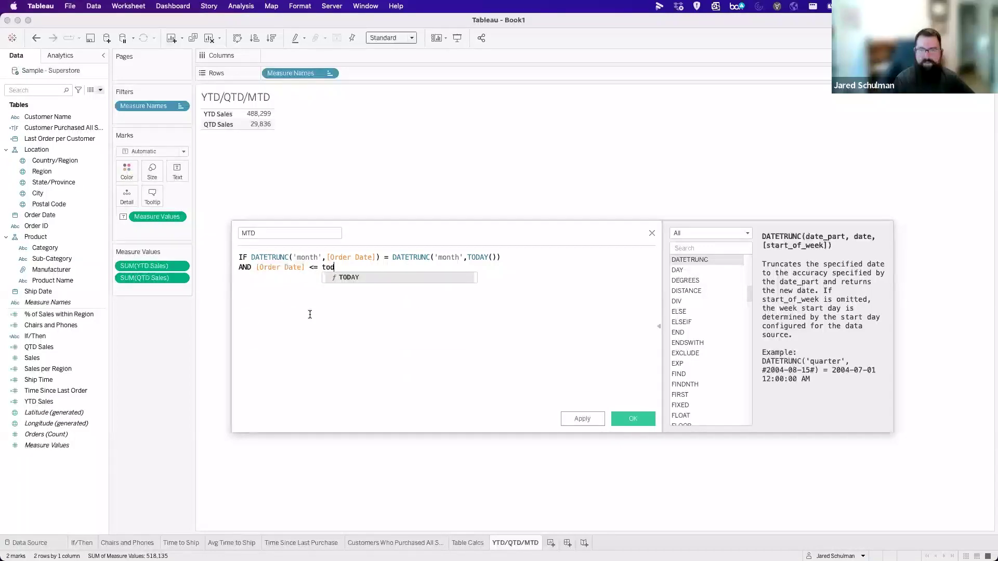
key("Return")
Complete the MTD formula with THEN [Sales] END, save the field and add it to the sheet's measure values.
key("Return")
type("th")
key("Return")
type("[s")
key("Return")
type("en")
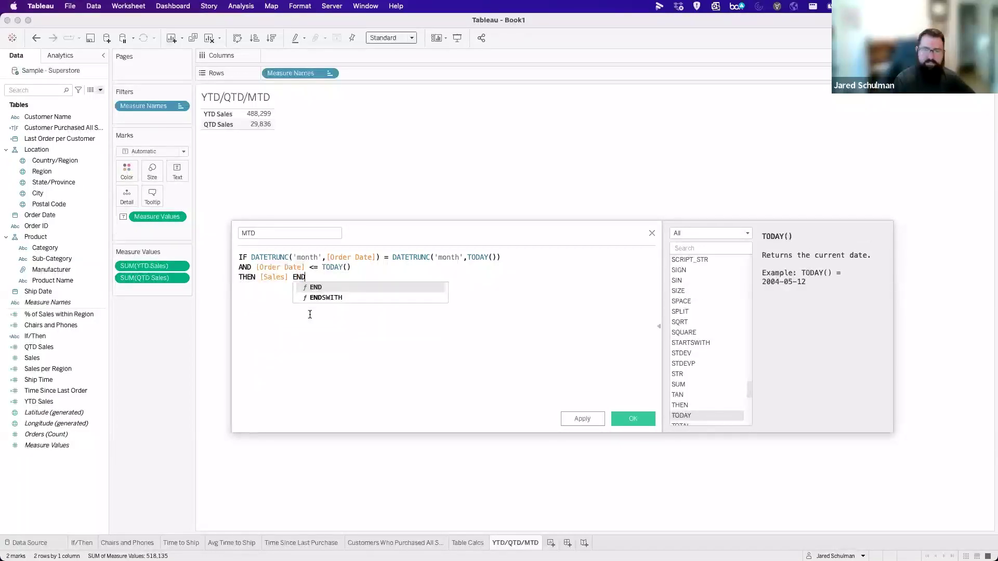
key("Return")
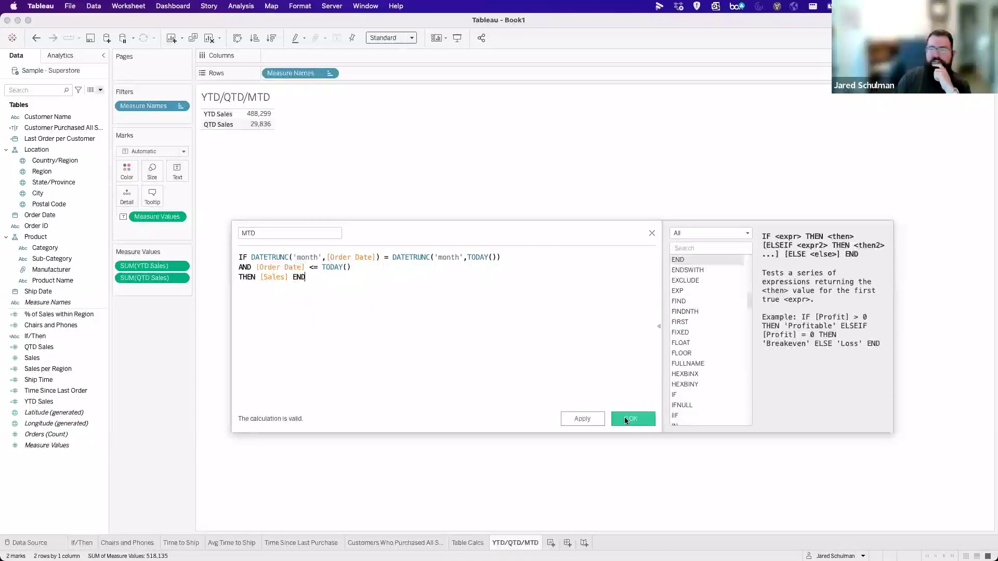
left_click(633, 419)
left_click_drag(32, 347, 147, 291)
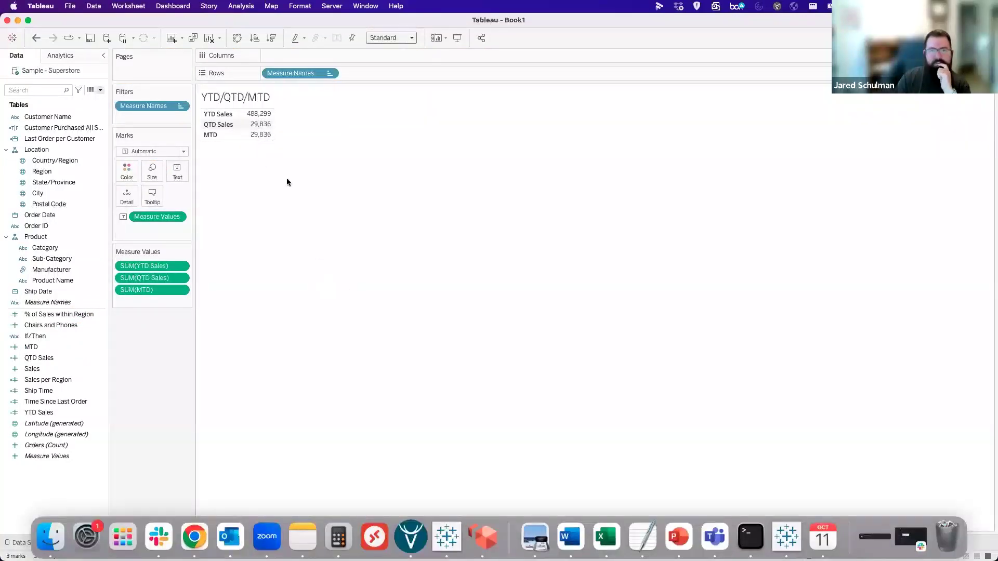
Duplicate the MTD calculated field.
left_click(36, 354)
right_click(36, 348)
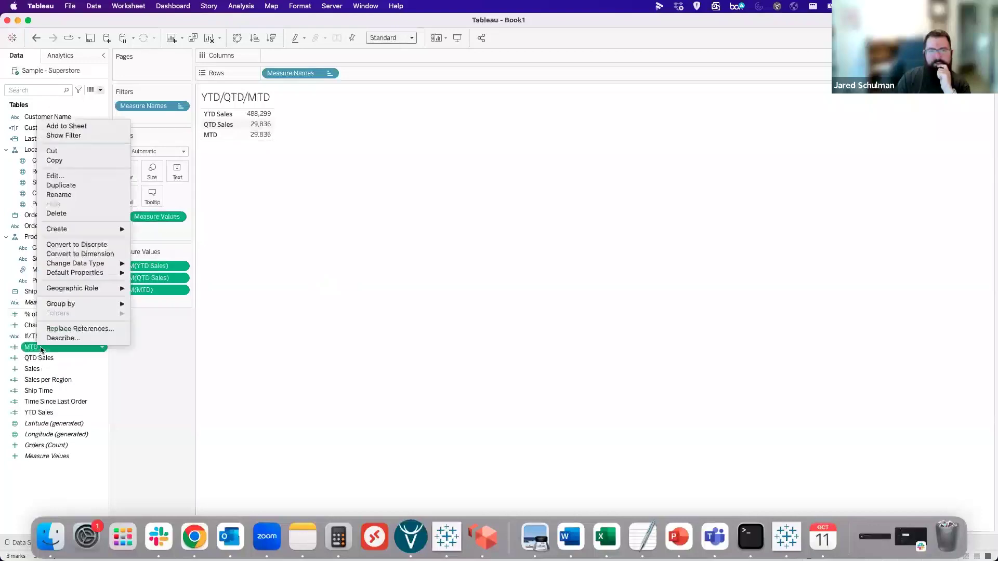
left_click(92, 180)
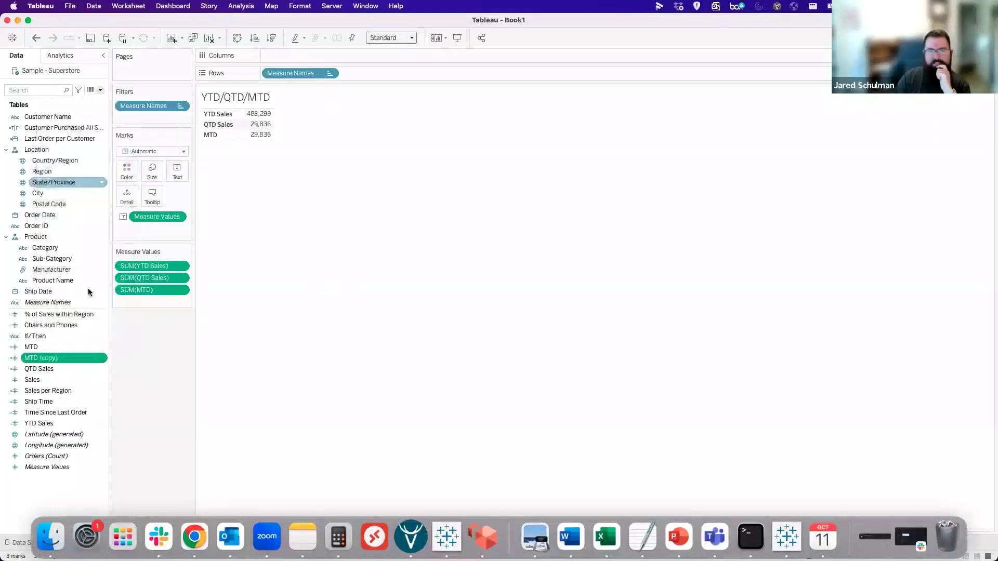
Edit the original MTD calculated field to rename it MTD Sales and save it.
right_click(70, 347)
left_click(272, 233)
type("Sales")
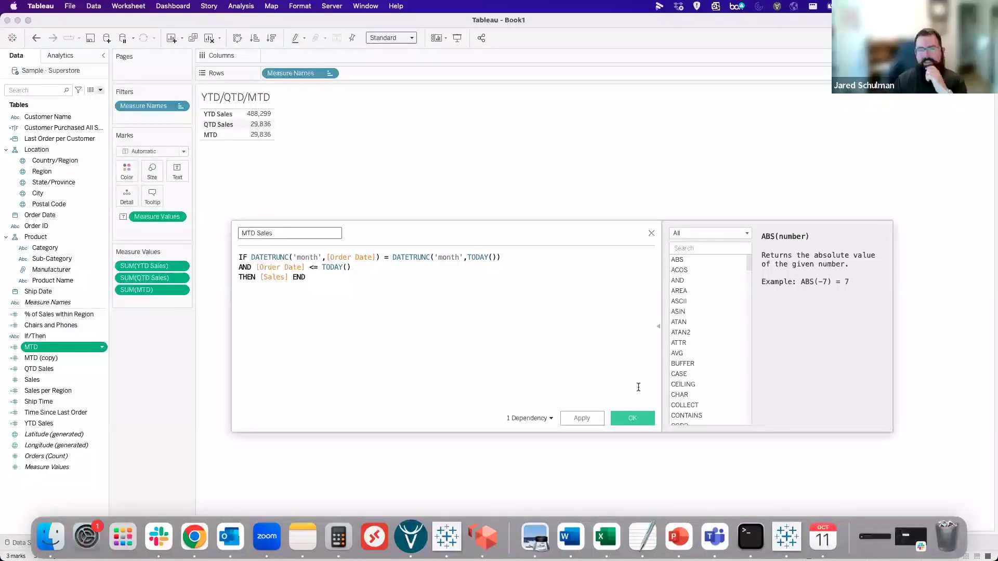
left_click(633, 419)
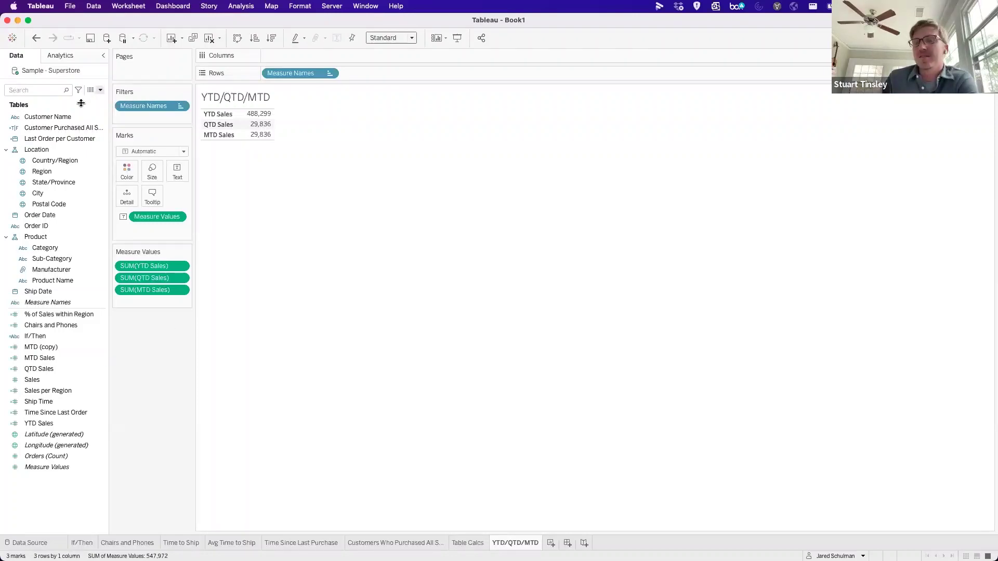
Create another calculated field containing the level-of-detail expression { FIXED : [Sales]}.
left_click(100, 90)
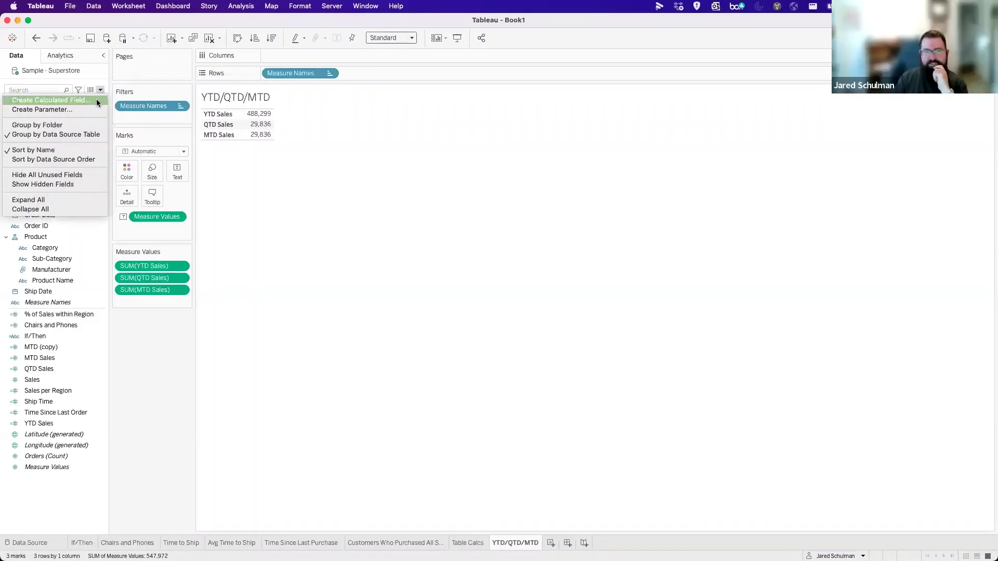
left_click(95, 100)
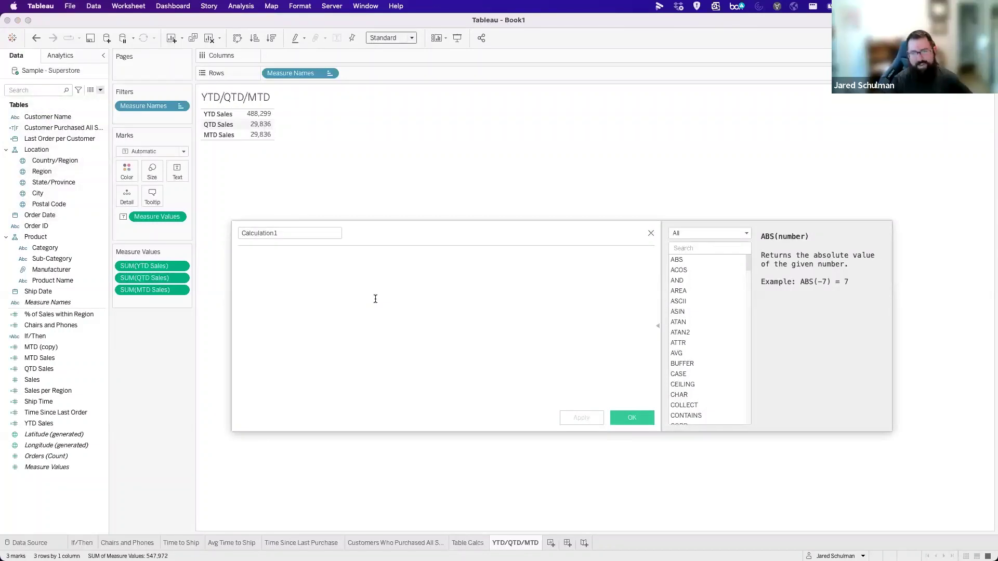
type("fix")
key("Return")
type(":")
type("sum")
key("BackSpace")
key("BackSpace")
type("ales")
key("Return")
type("}")
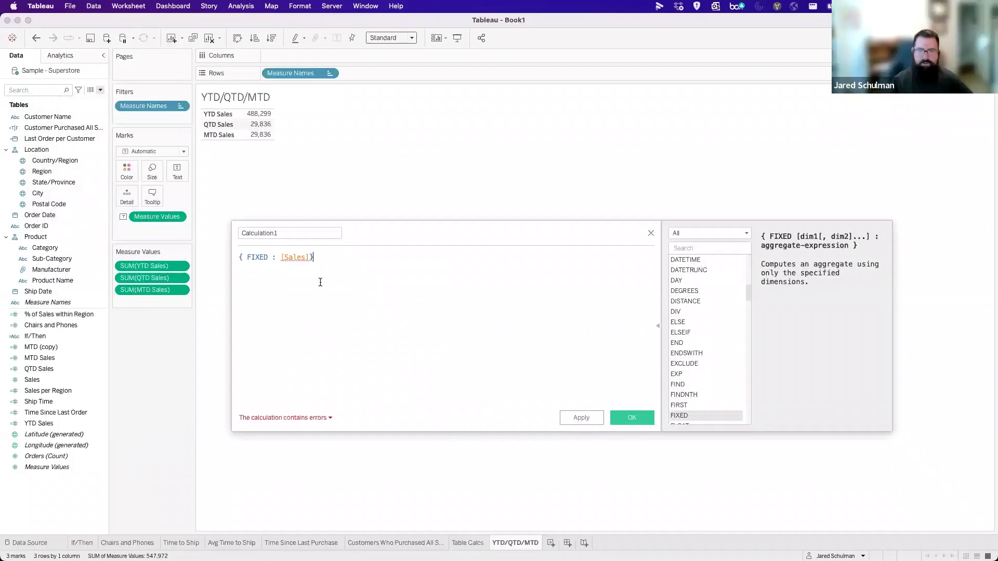
Check the formula's error and wrap [Sales] in SUM so the expression reads { FIXED : SUM([Sales])}.
left_click(302, 413)
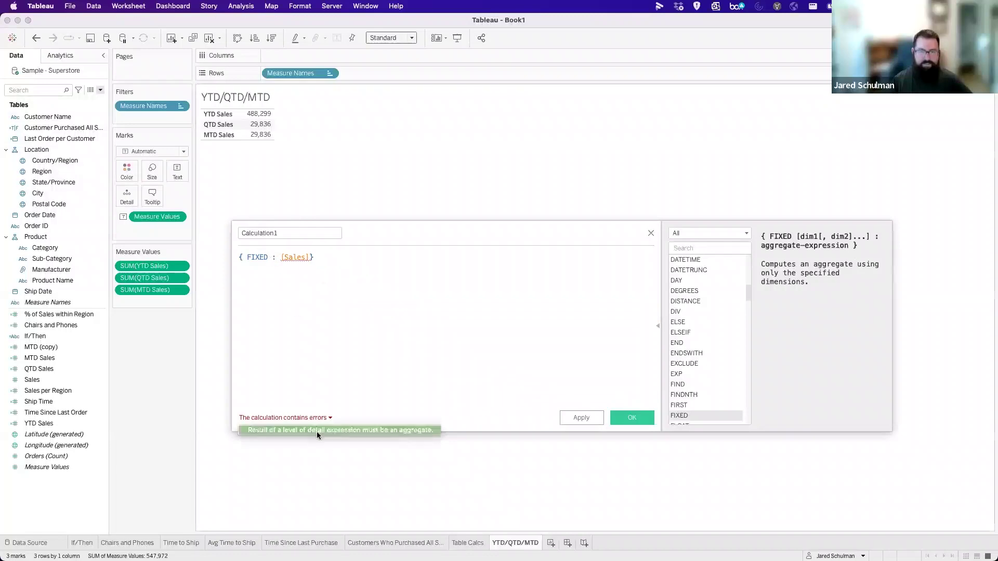
left_click(279, 257)
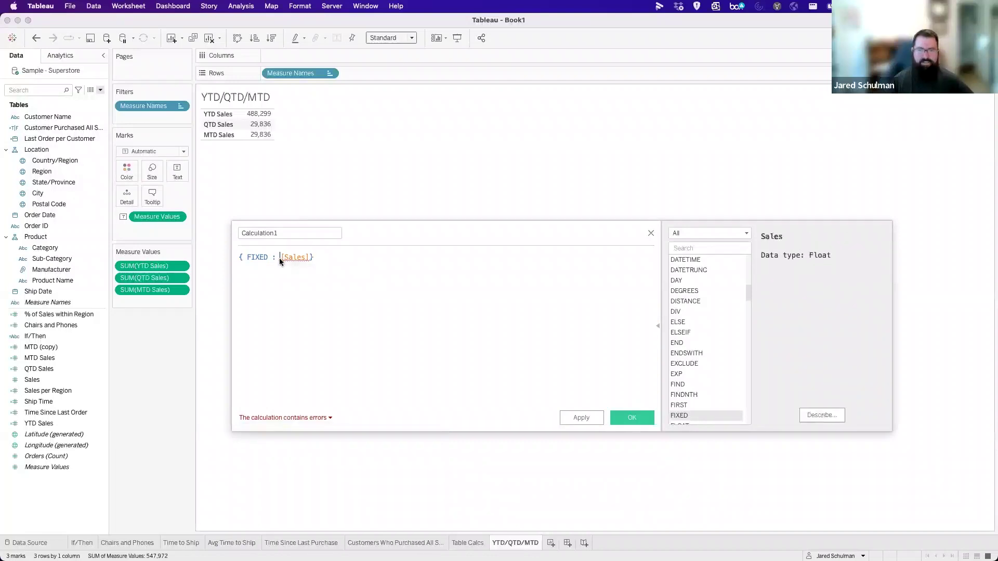
type("SUM(")
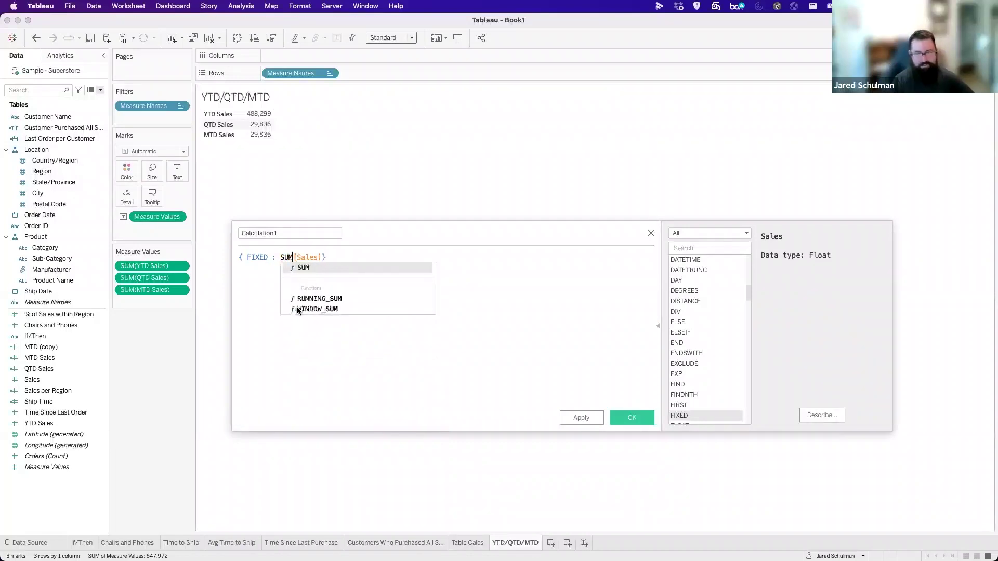
key("Right")
key("Right")
key("Right")
key("Right")
key("Right")
key("Right")
key("Right")
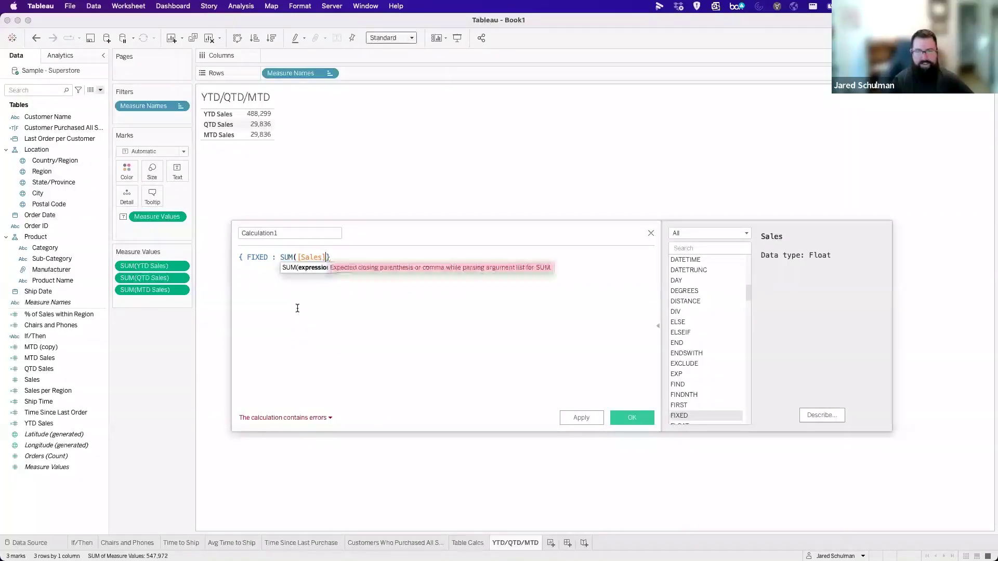
type(")")
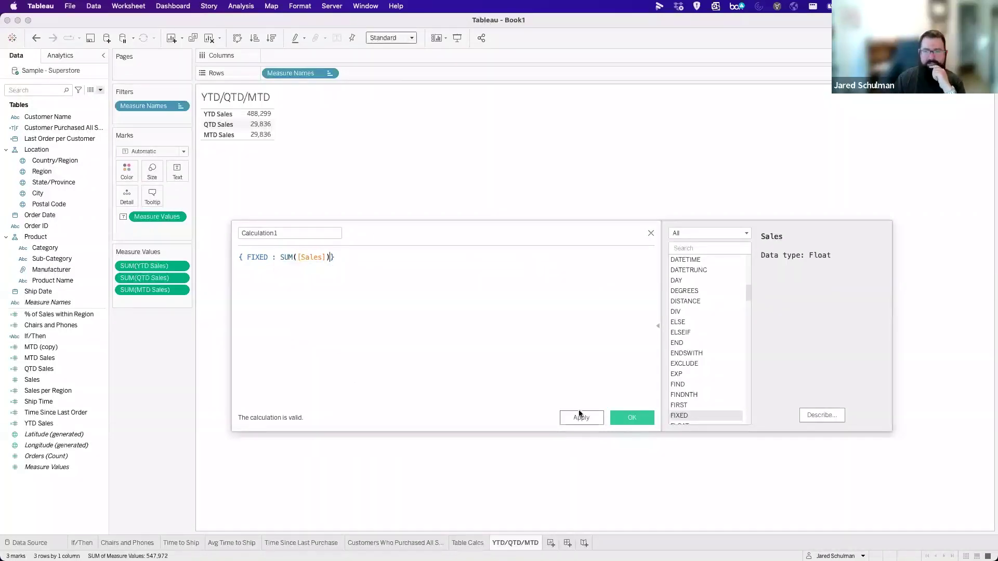
Name the calculated field Fixed Sales and save it.
left_click(284, 233)
type("Fixed Sales")
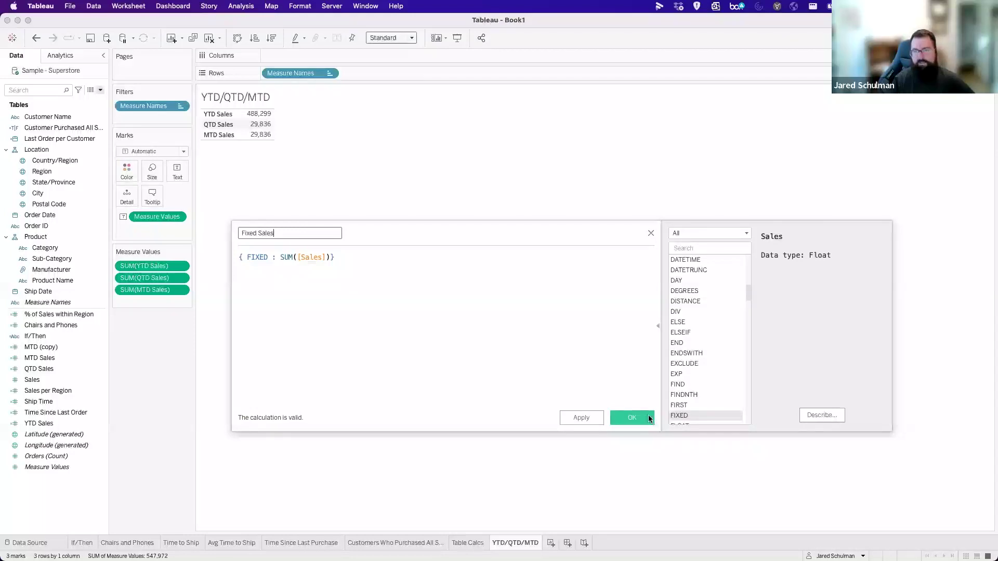
left_click(632, 418)
Create another calculated field and begin its formula with IF [Sub-Category] = "Chairs" THEN.
left_click(101, 90)
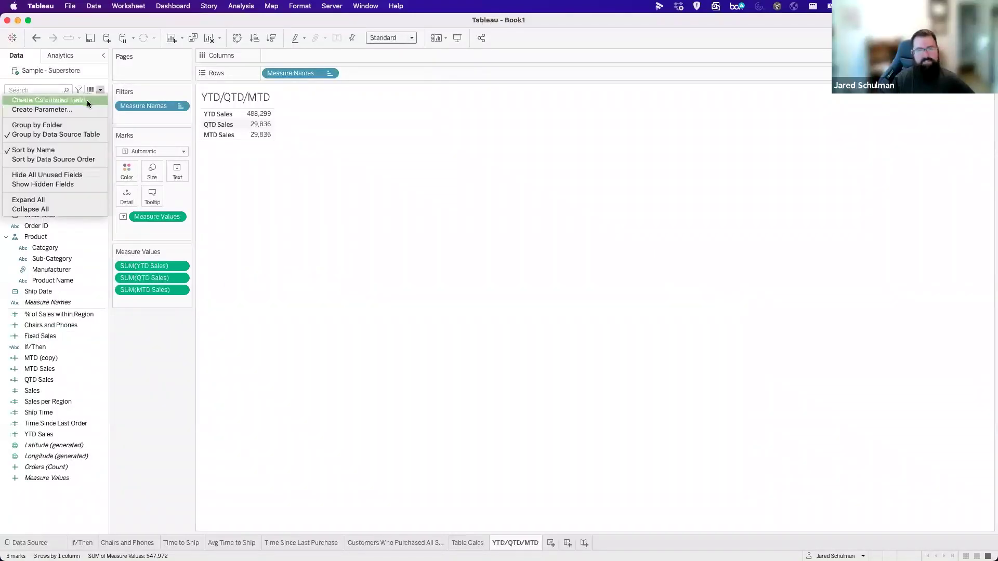
left_click(86, 100)
left_click(337, 318)
type("IF sub")
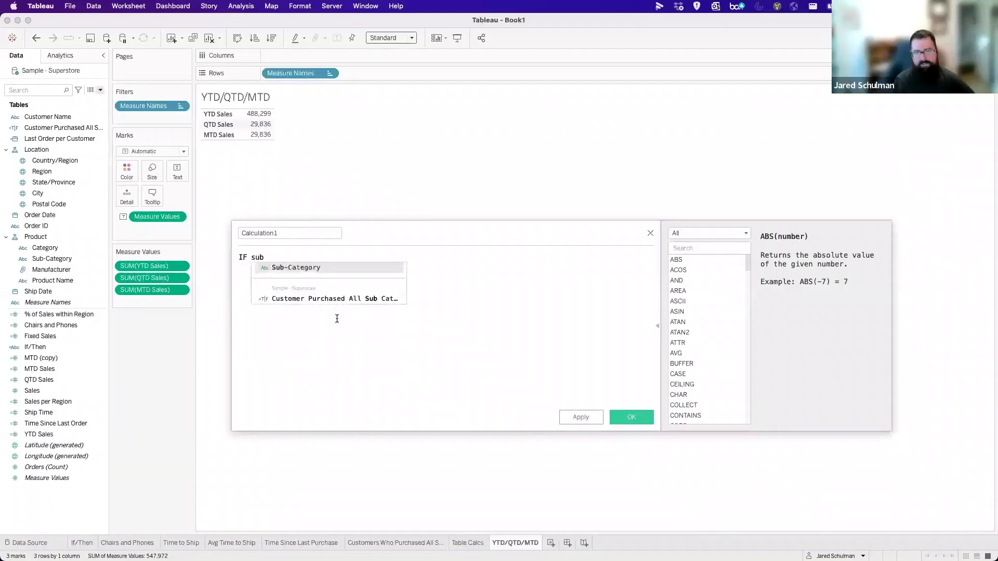
key("Return")
type("= \"Ch")
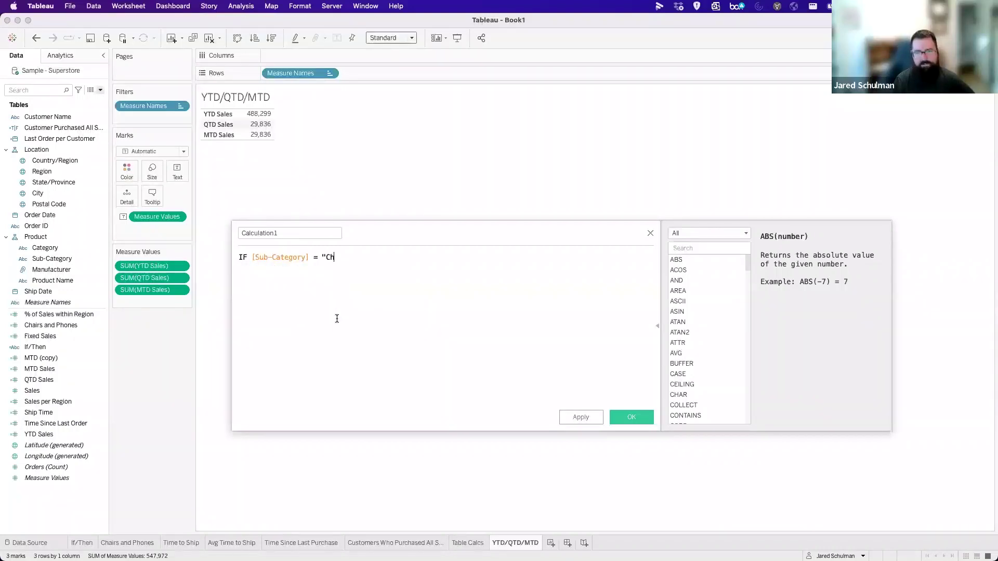
type("airs\" THEN SA")
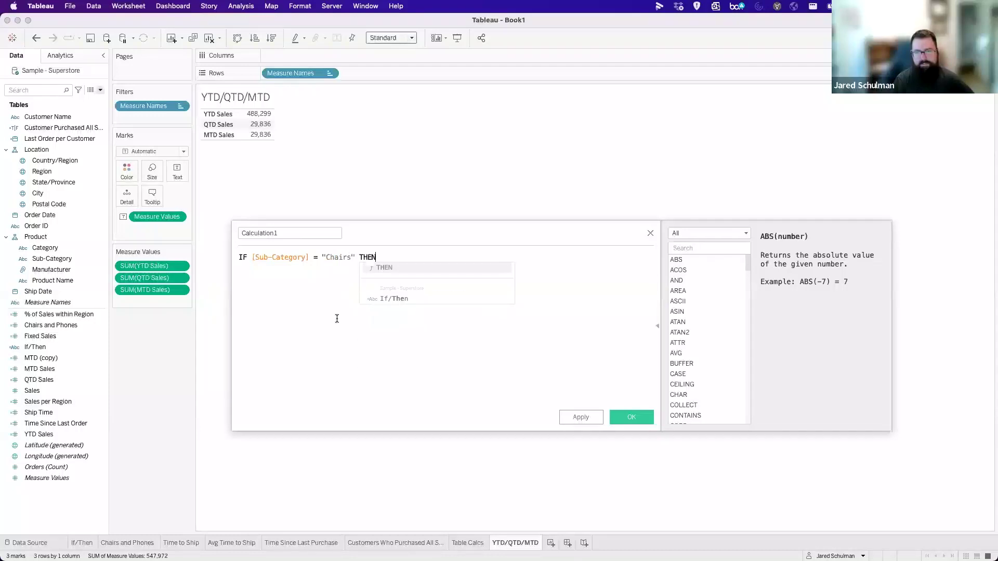
Complete the Chairs condition with [Sales] END followed by a closing parenthesis.
key("BackSpace")
type("UM")
key("BackSpace")
key("BackSpace")
key("BackSpace")
type("Sal")
key("Return")
type(")")
key("Left")
type("END")
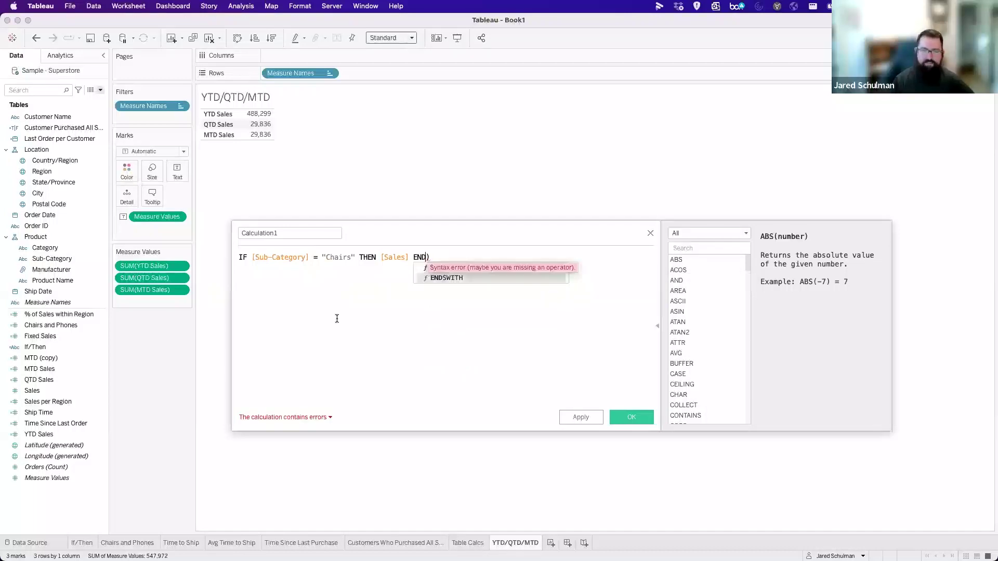
Wrap the whole IF expression in SUM and divide it by [Fixed Sales].
left_click(242, 256)
type("SUM")
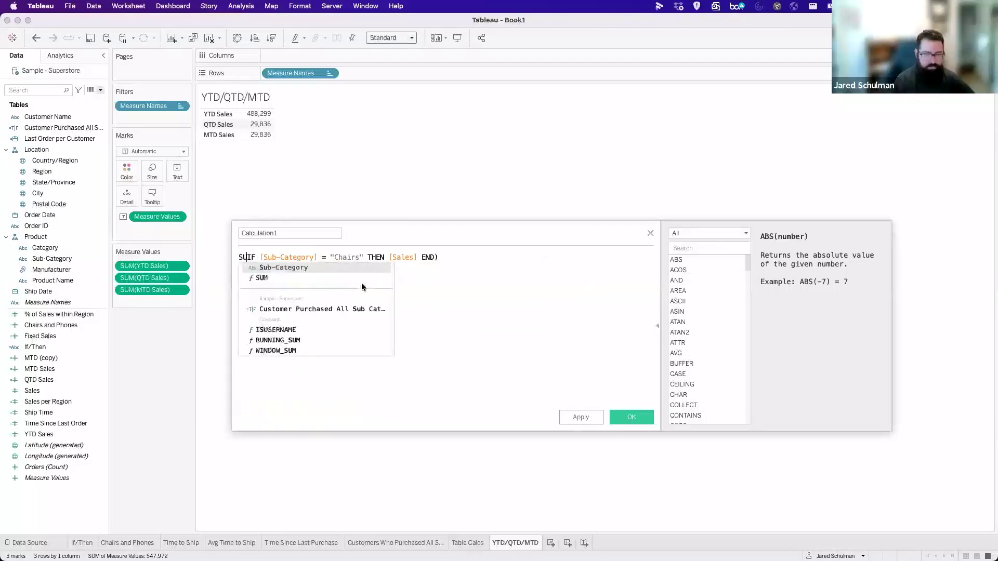
key("Return")
left_click(454, 258)
type("/fix")
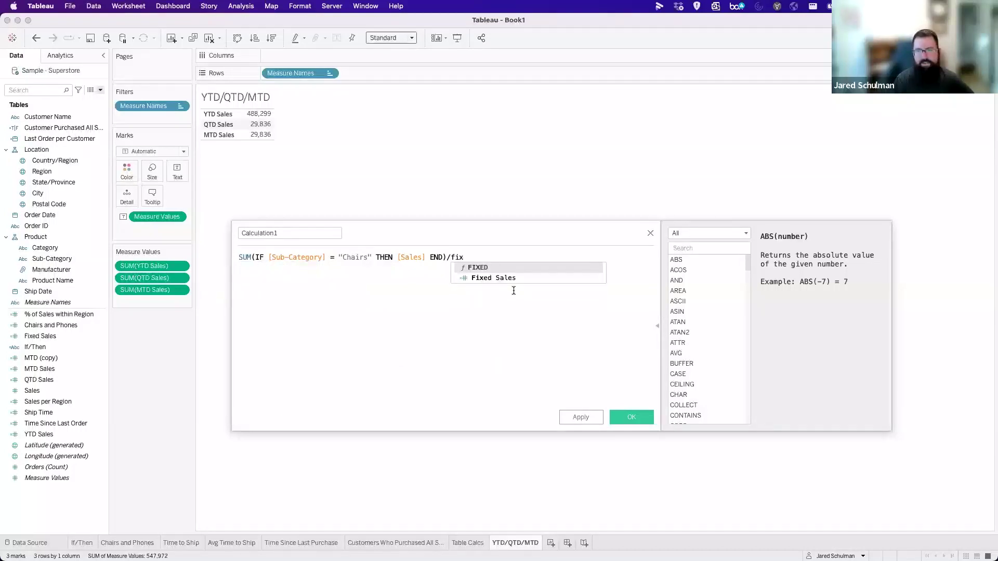
key("Down")
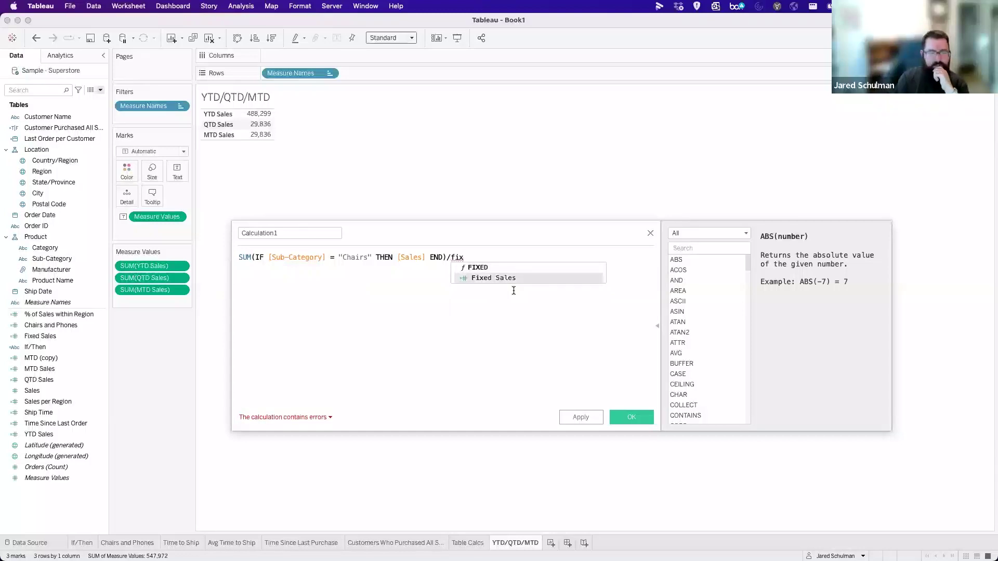
key("Return")
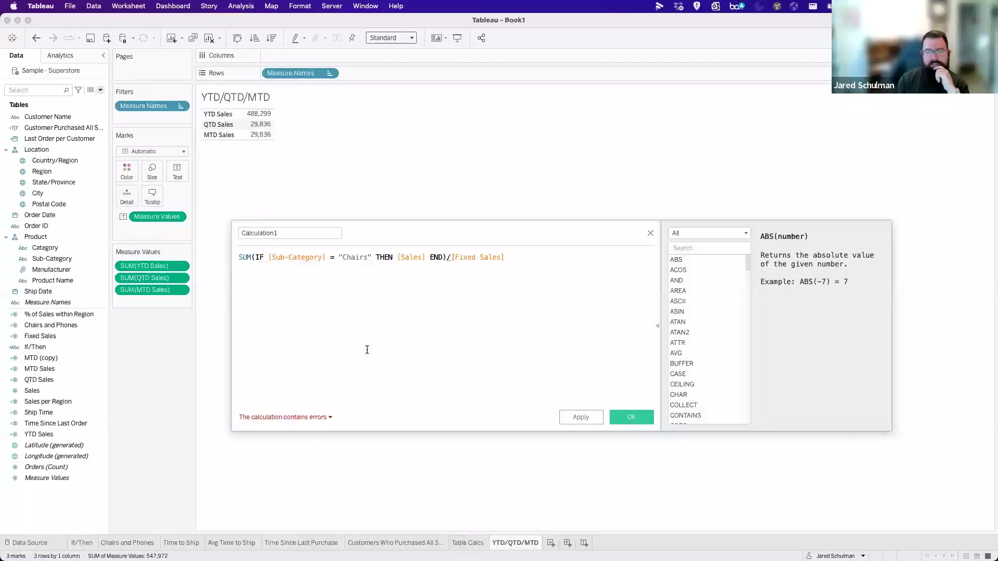
Check the calculation error and wrap the [Fixed Sales] divisor in SUM.
left_click(307, 417)
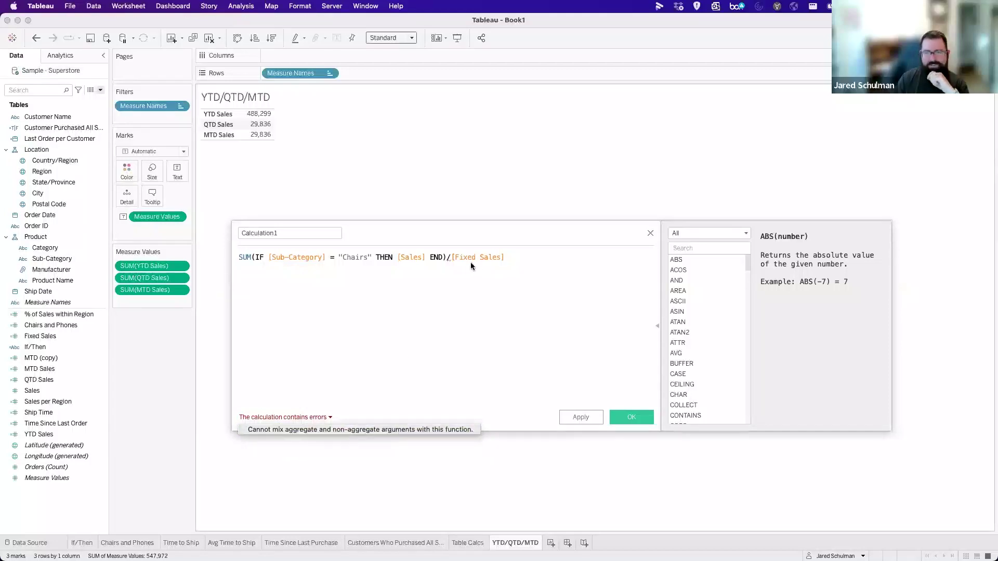
left_click(451, 257)
left_click(450, 258)
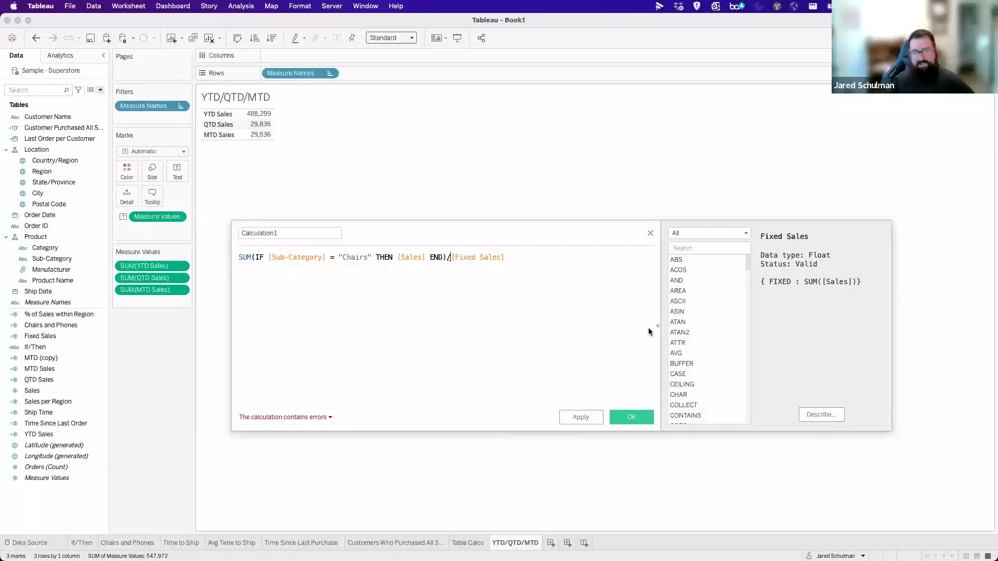
type("SUM(")
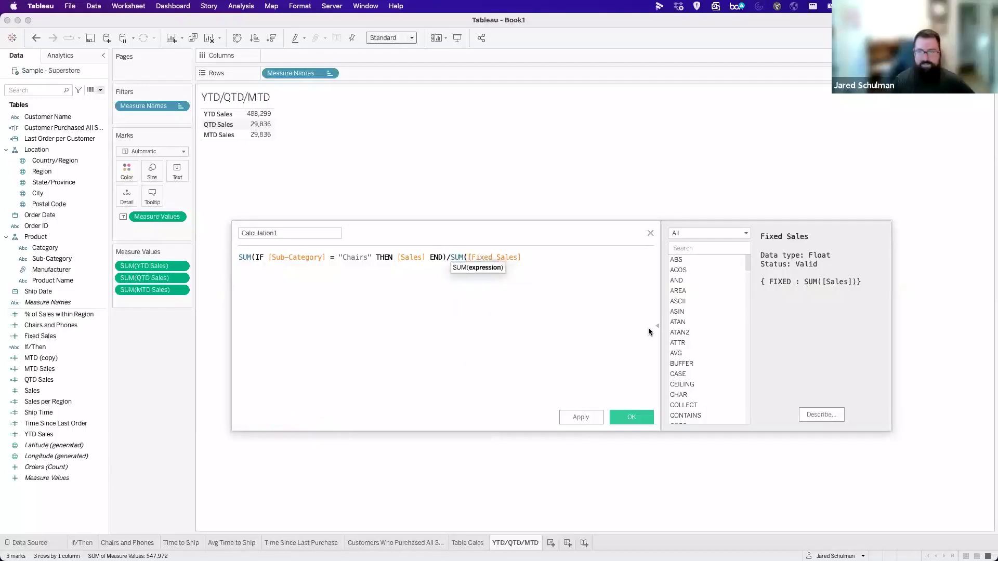
left_click(649, 330)
type(")")
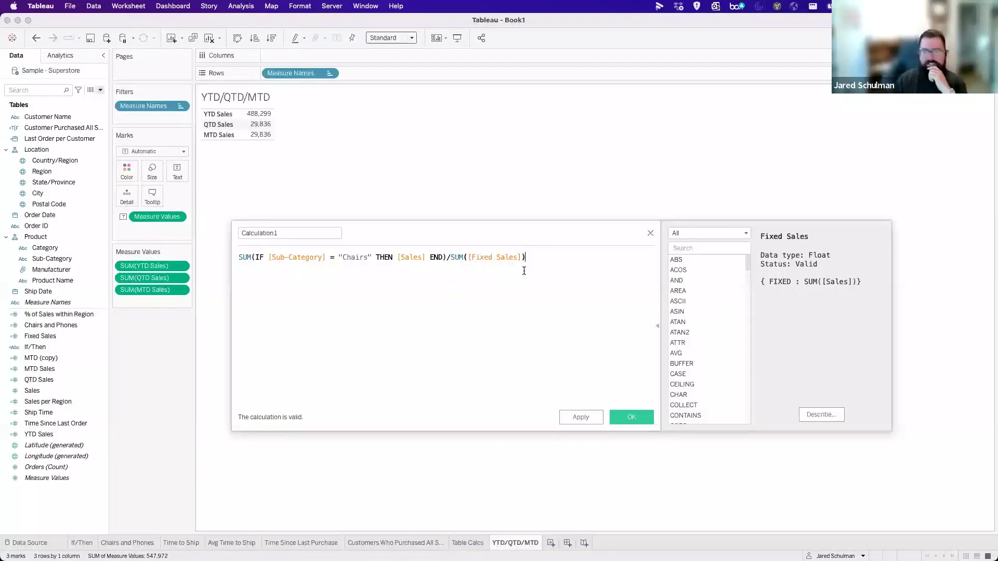
Remove the SUM function and its parentheses from around [Fixed Sales].
left_click(468, 258)
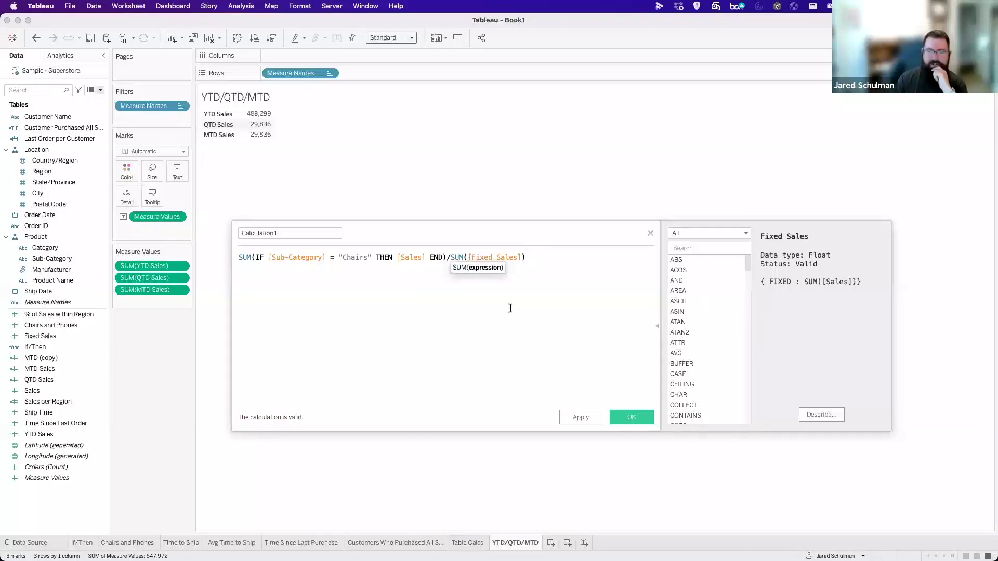
key("BackSpace")
key("BackSpace")
key("BackSpace")
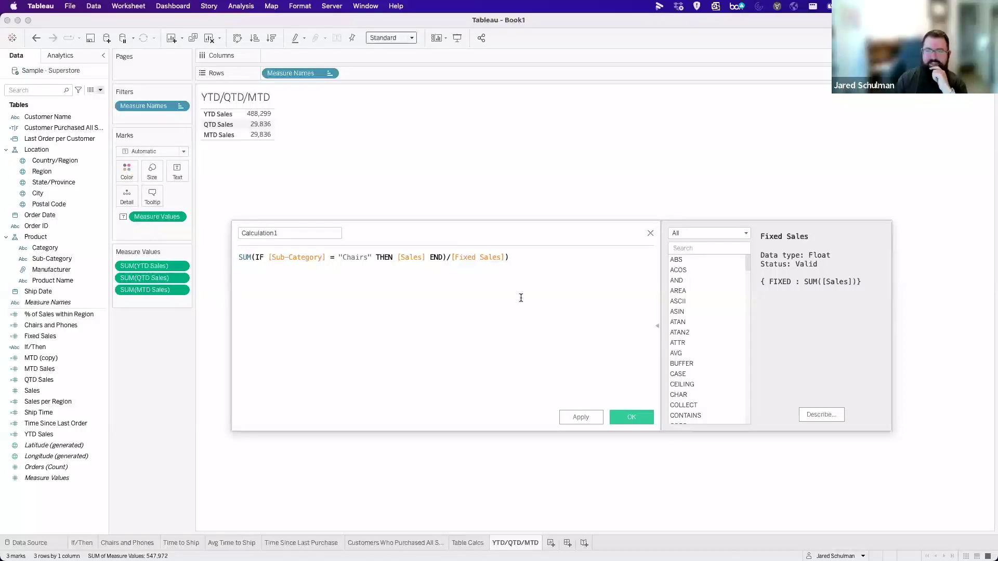
left_click(526, 261)
key("BackSpace")
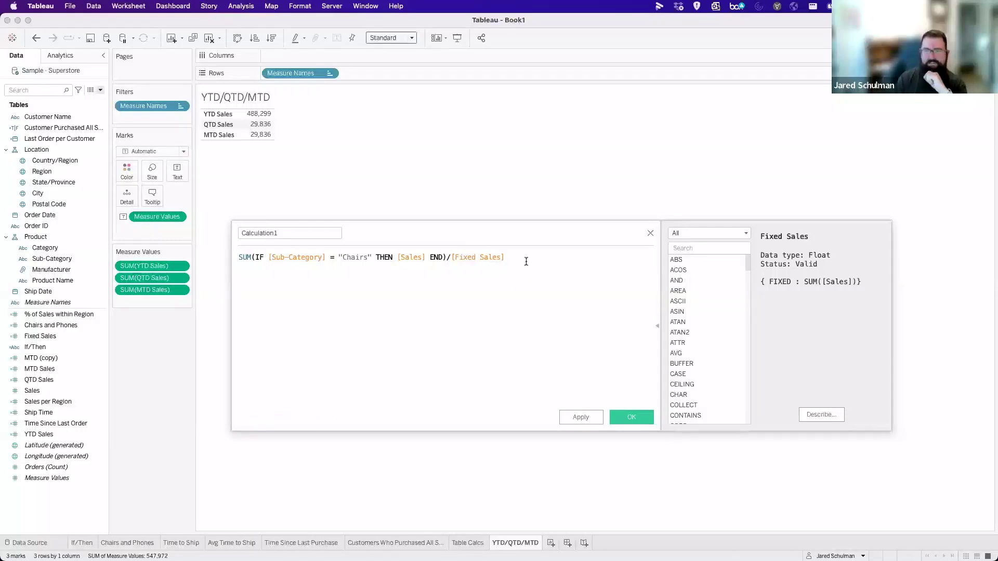
Examine the formula's error status and the [Sales] and [Fixed Sales] references in it.
left_click(258, 420)
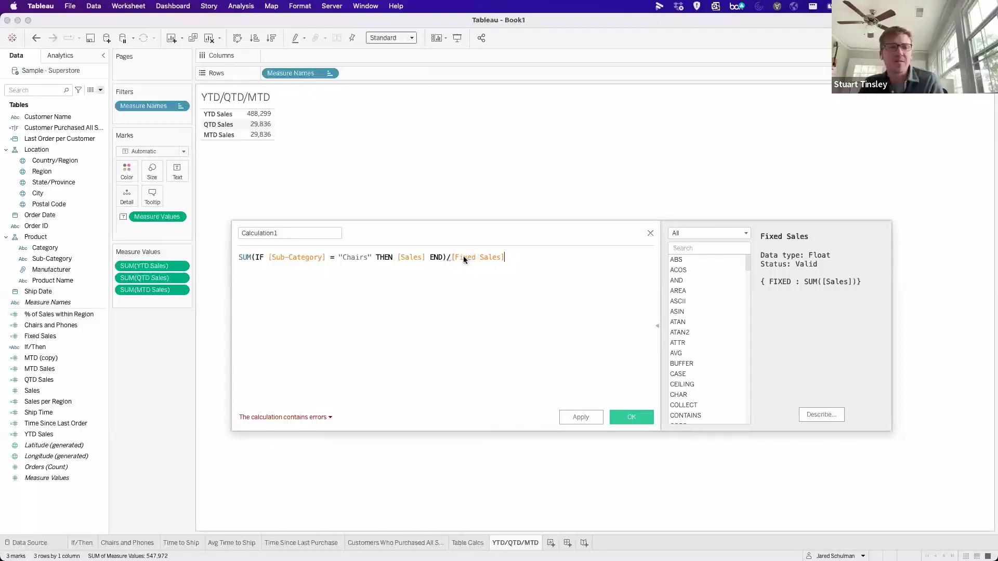
left_click(403, 257)
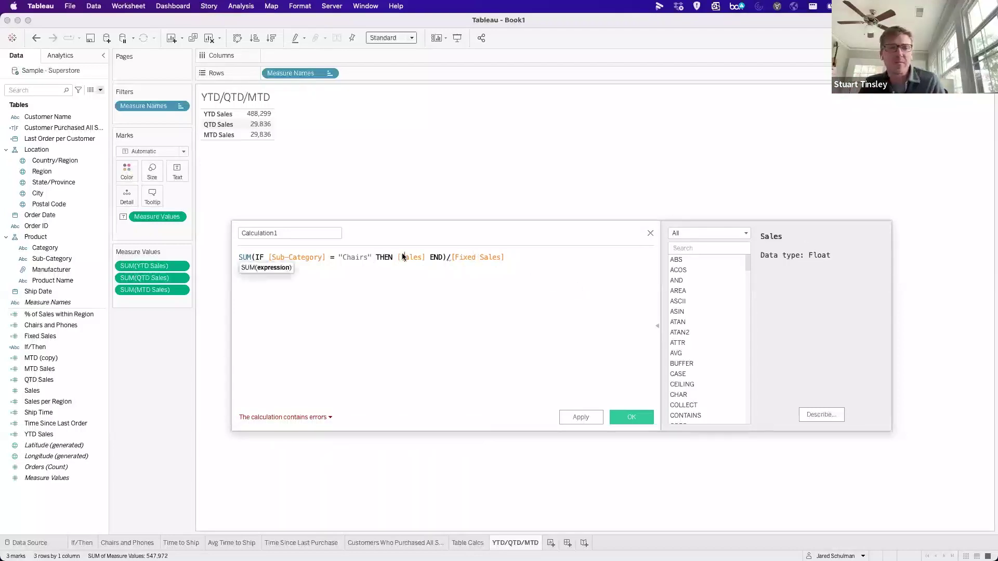
left_click(482, 257)
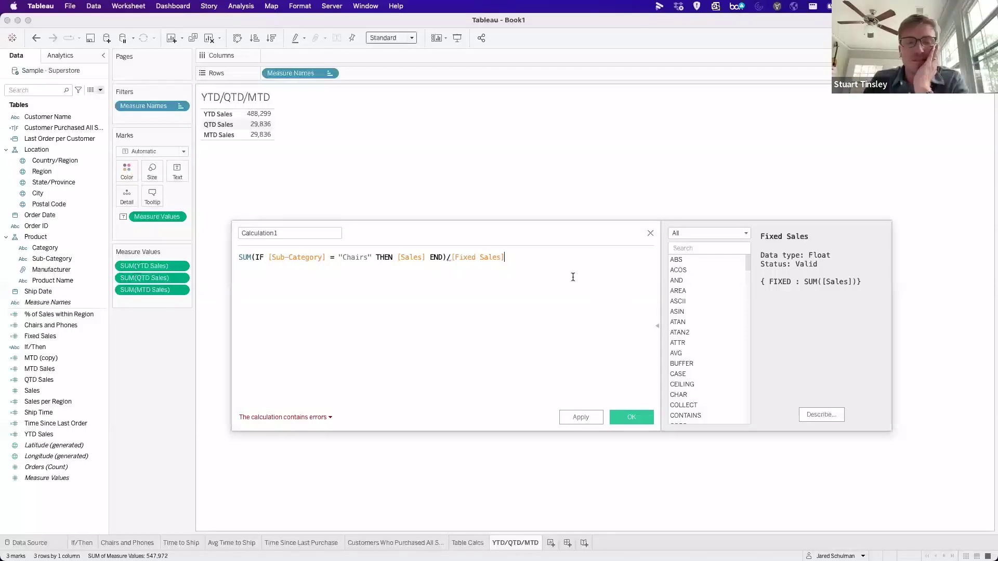
key("Return")
type("if")
key("Return")
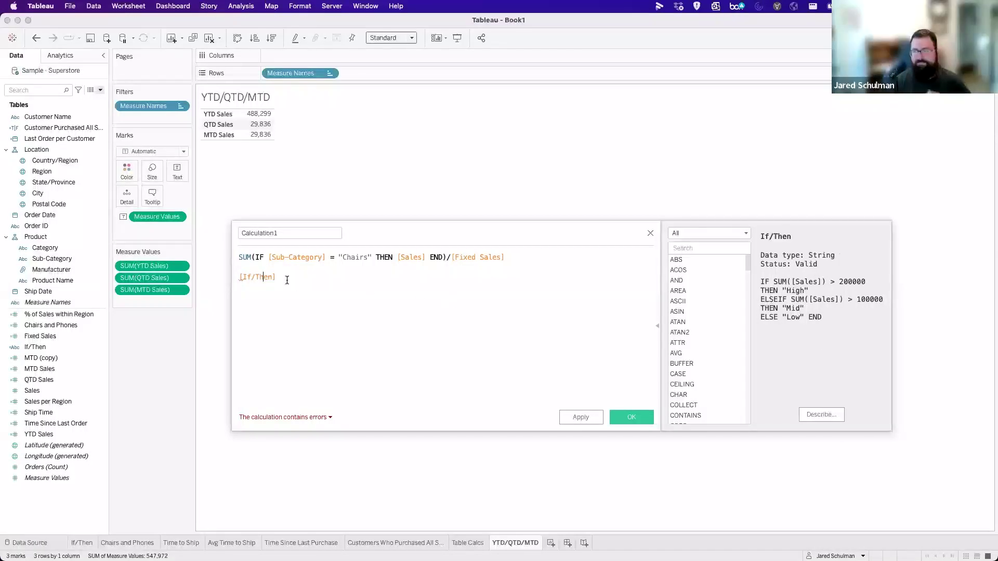
left_click_drag(276, 277, 239, 266)
key("BackSpace")
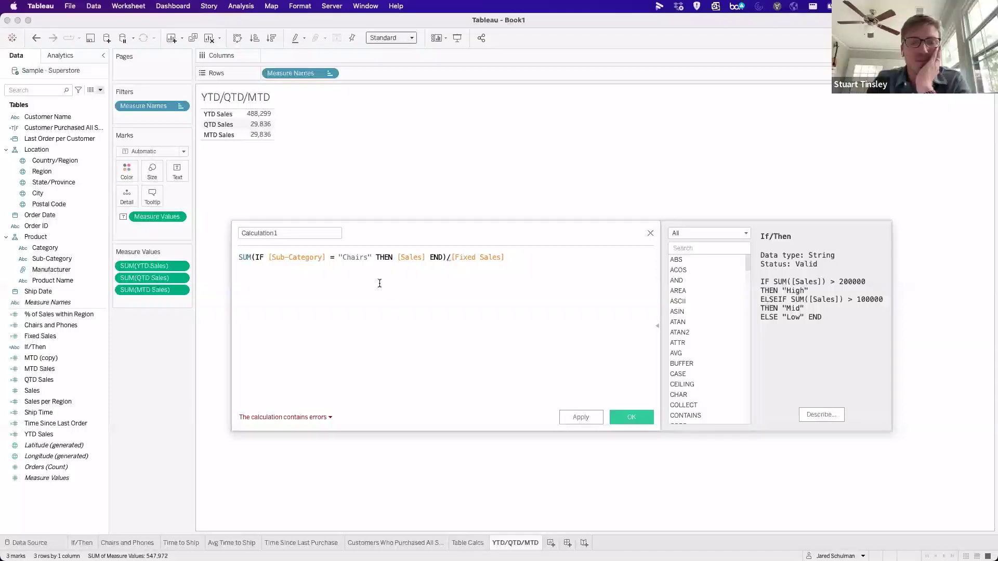
left_click(45, 247)
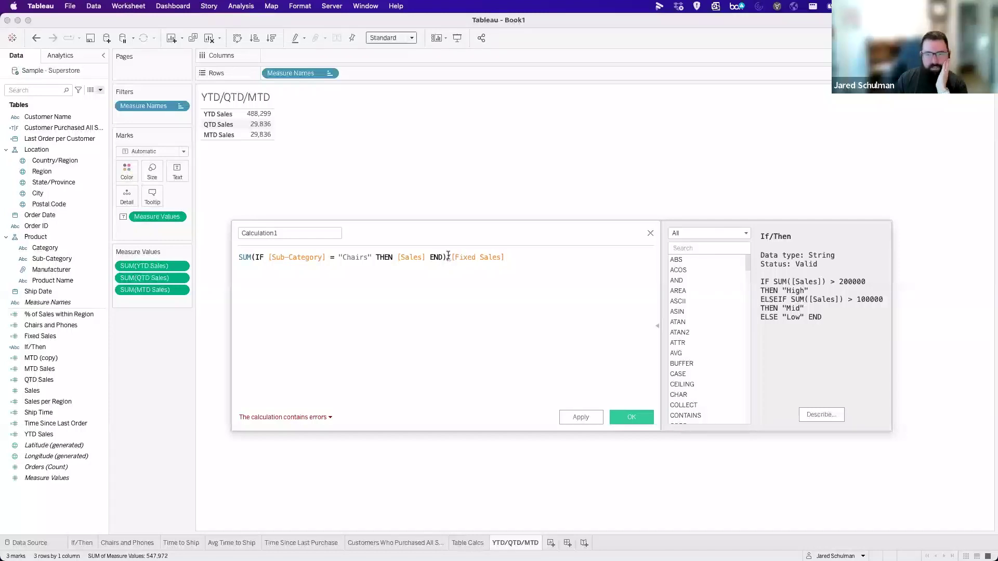
Move the /[Fixed Sales] part to a separate line below the SUM expression and comment it out.
mouse_move(448, 256)
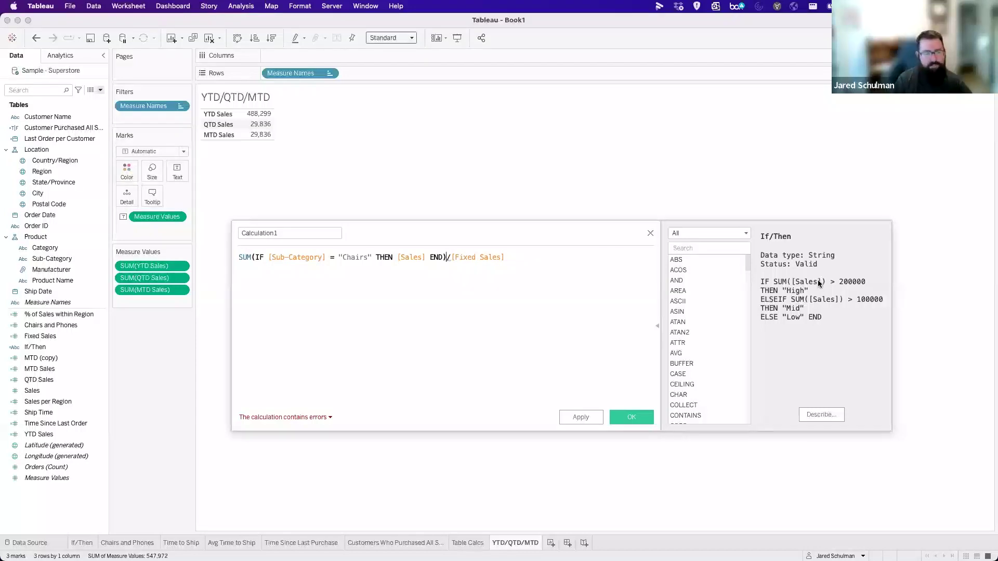
key("Return")
key("Return")
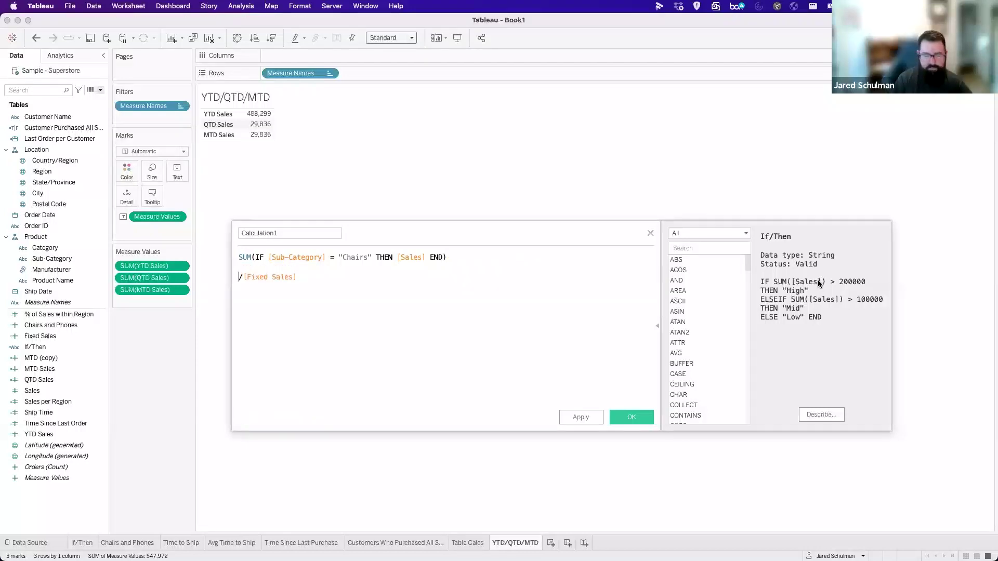
type("//")
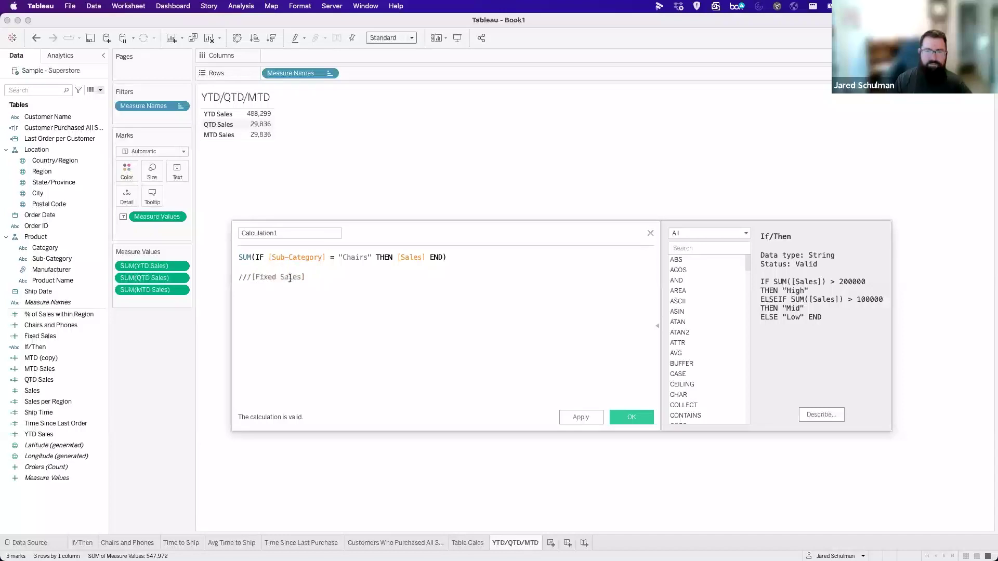
Uncomment the /[Fixed Sales] part and rejoin it to the end of the SUM expression.
triple_click(472, 257)
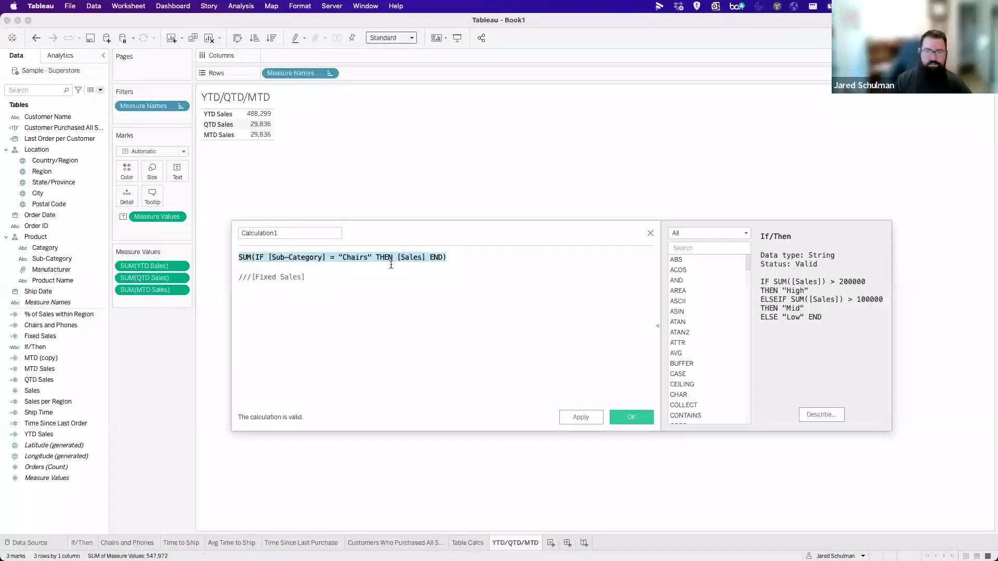
left_click(246, 276)
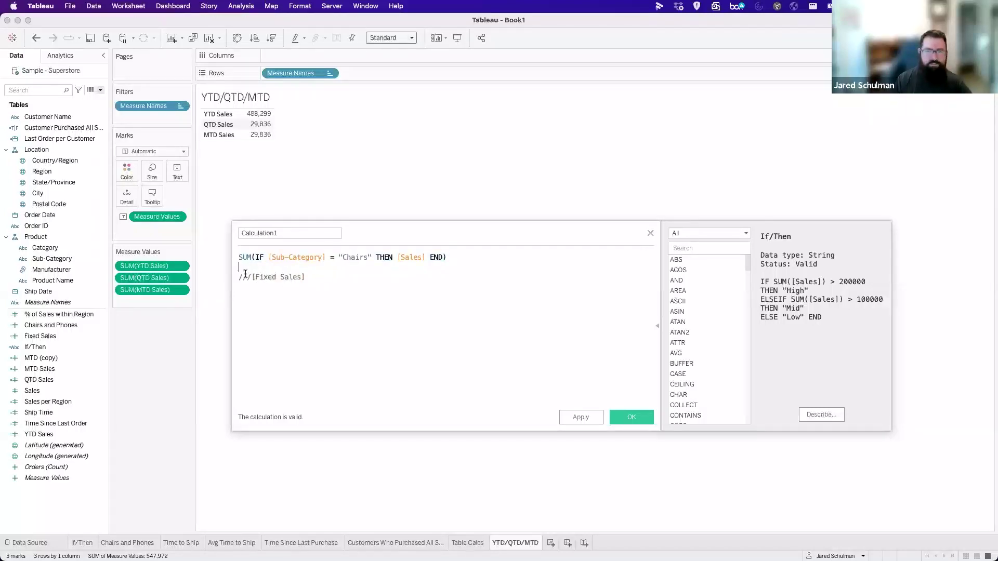
key("BackSpace")
key("BackSpace")
key("BackSpace")
key("BackSpace")
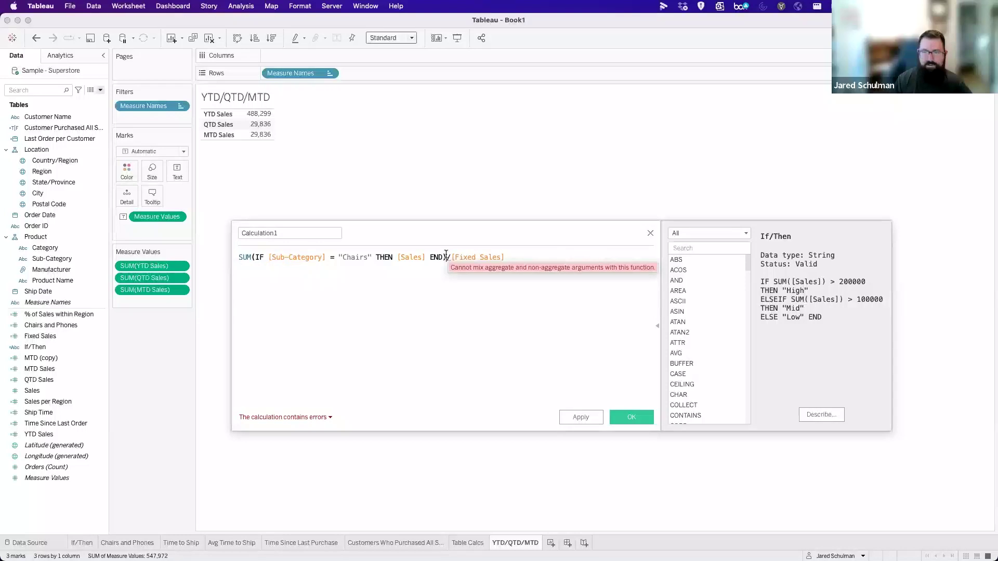
Add the formula's SUM(IF [Sub-Category] = "Chairs" THEN [Sales] END) part and [Fixed Sales] to the measure values, then close the editor without saving.
left_click_drag(447, 257, 238, 257)
left_click_drag(316, 258, 148, 302)
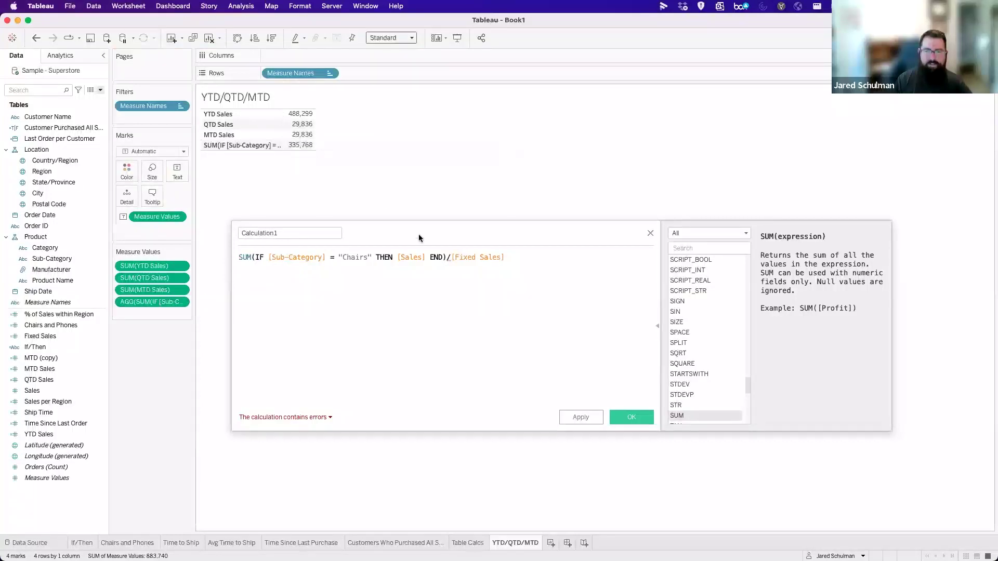
left_click_drag(452, 257, 151, 312)
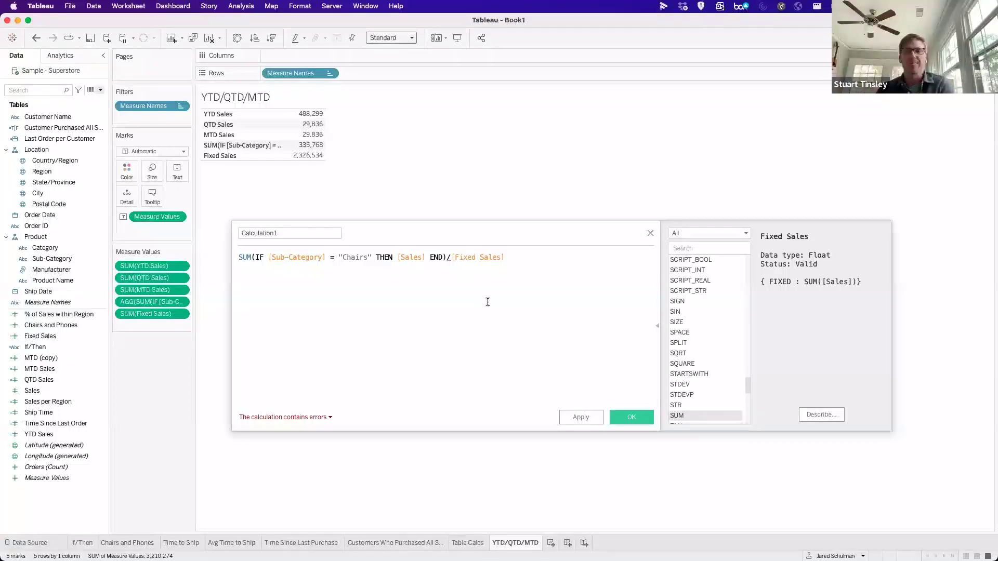
left_click(650, 234)
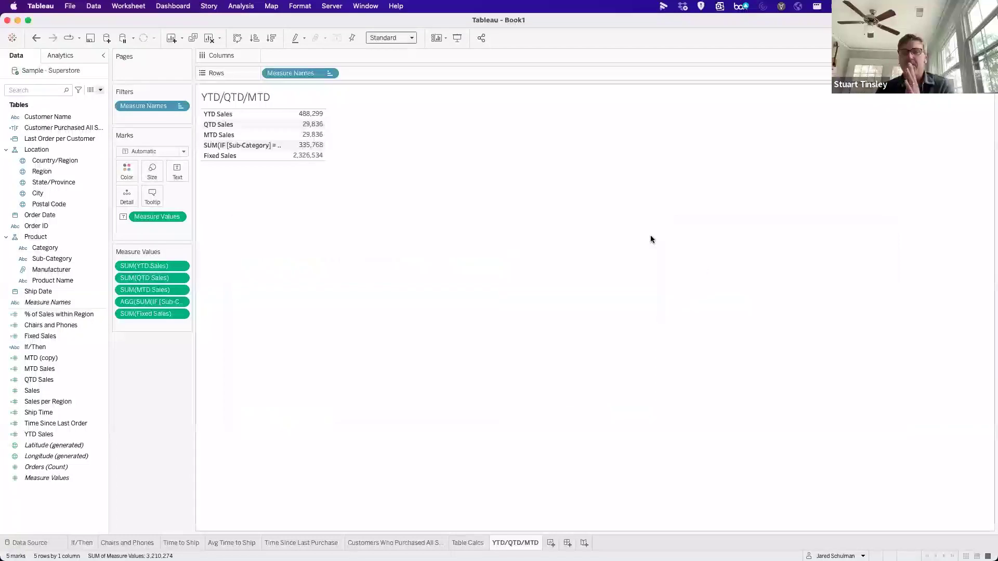